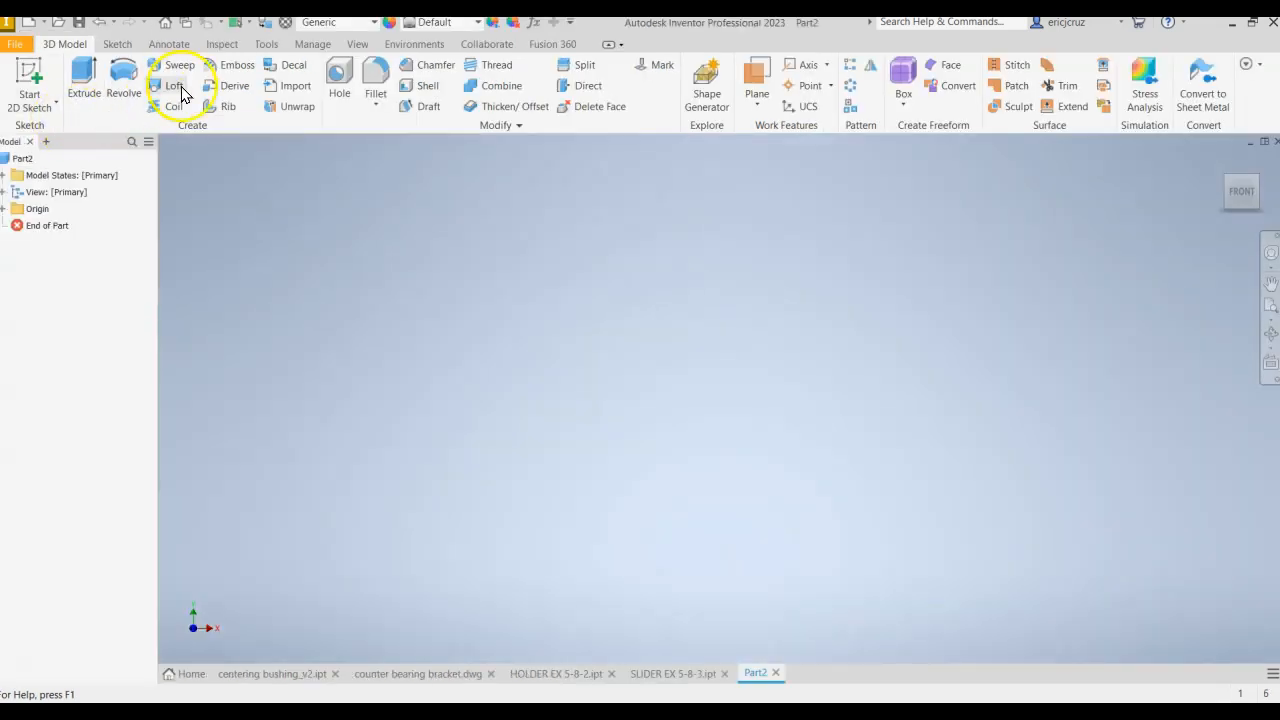
Step: Set the part document's length unit to millimeter and apply the change
left_click(266, 44)
left_click(306, 80)
left_click_drag(902, 178, 337, 157)
left_click(236, 180)
left_click(250, 238)
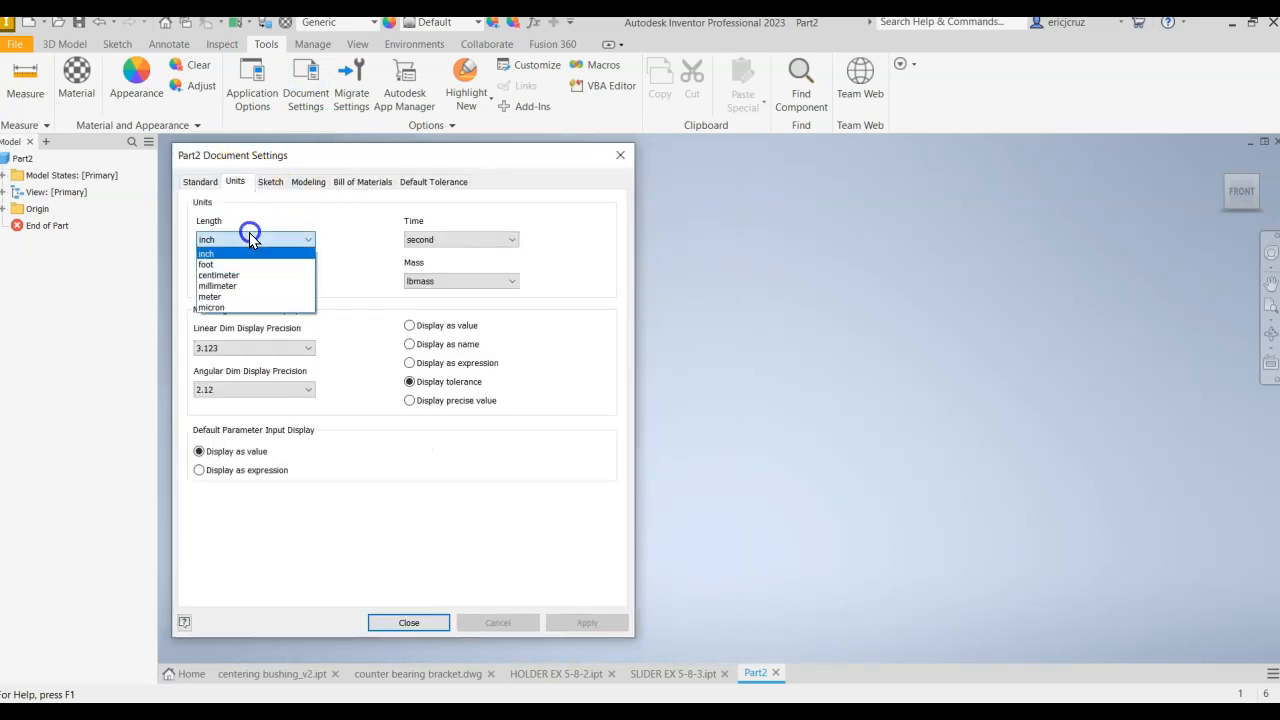
left_click(257, 285)
left_click(614, 624)
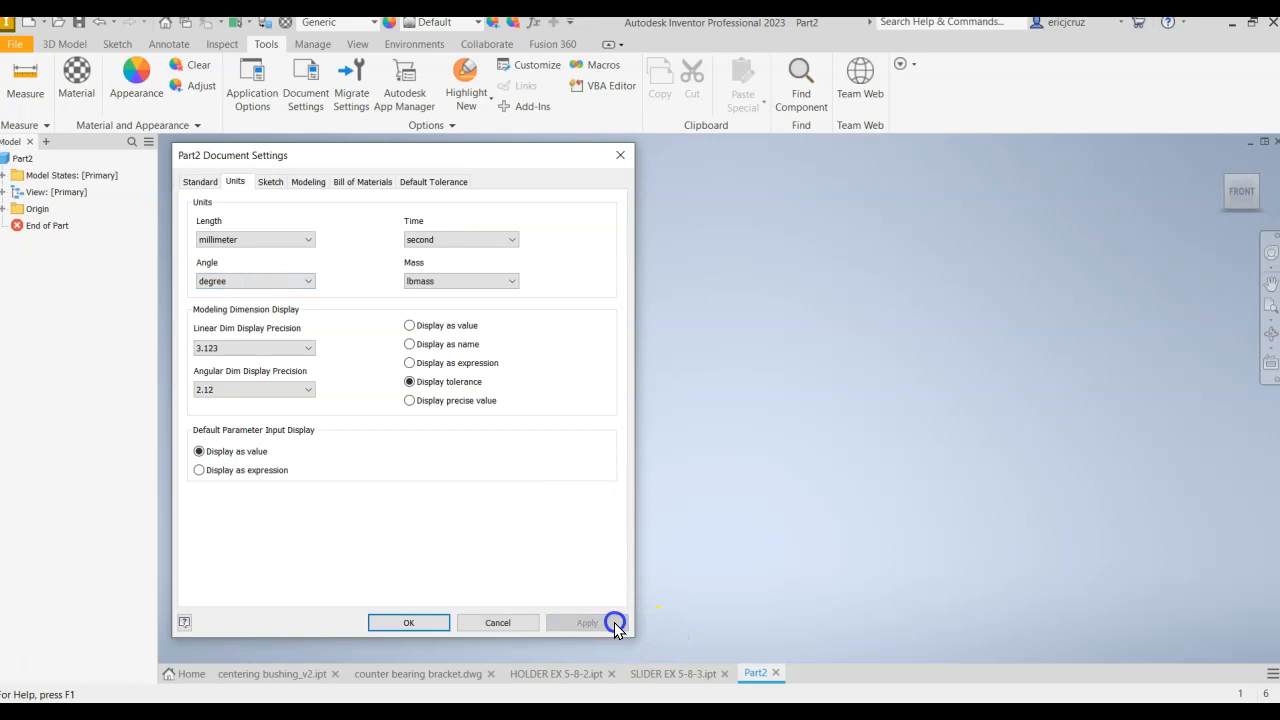
left_click(409, 623)
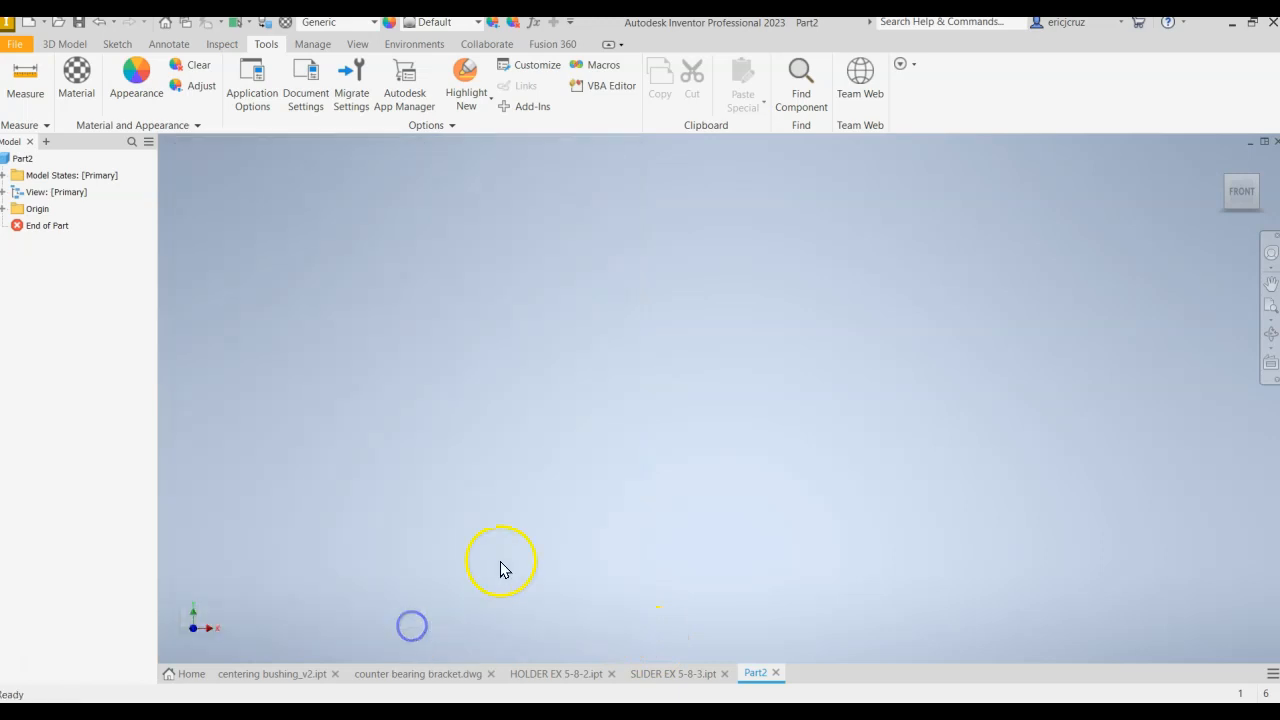
Step: Start a new 2D sketch on the vertical front (XY) origin plane
left_click(64, 50)
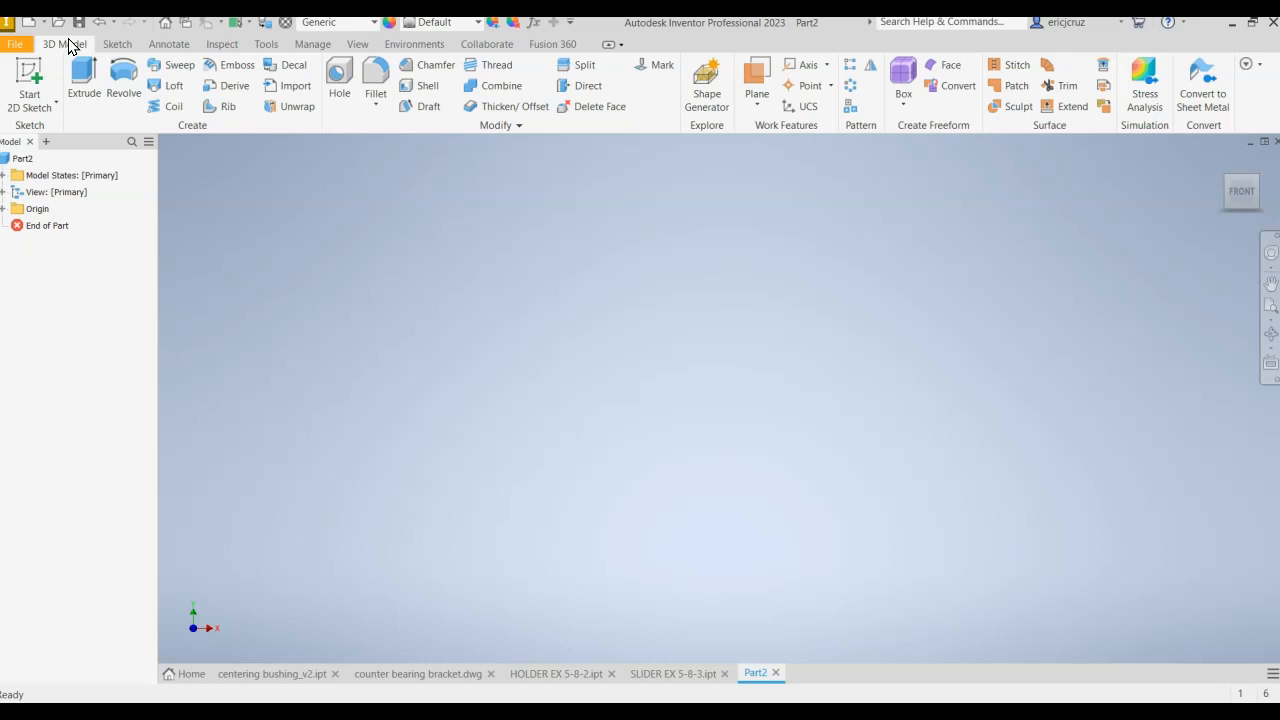
key("d")
left_click(100, 42)
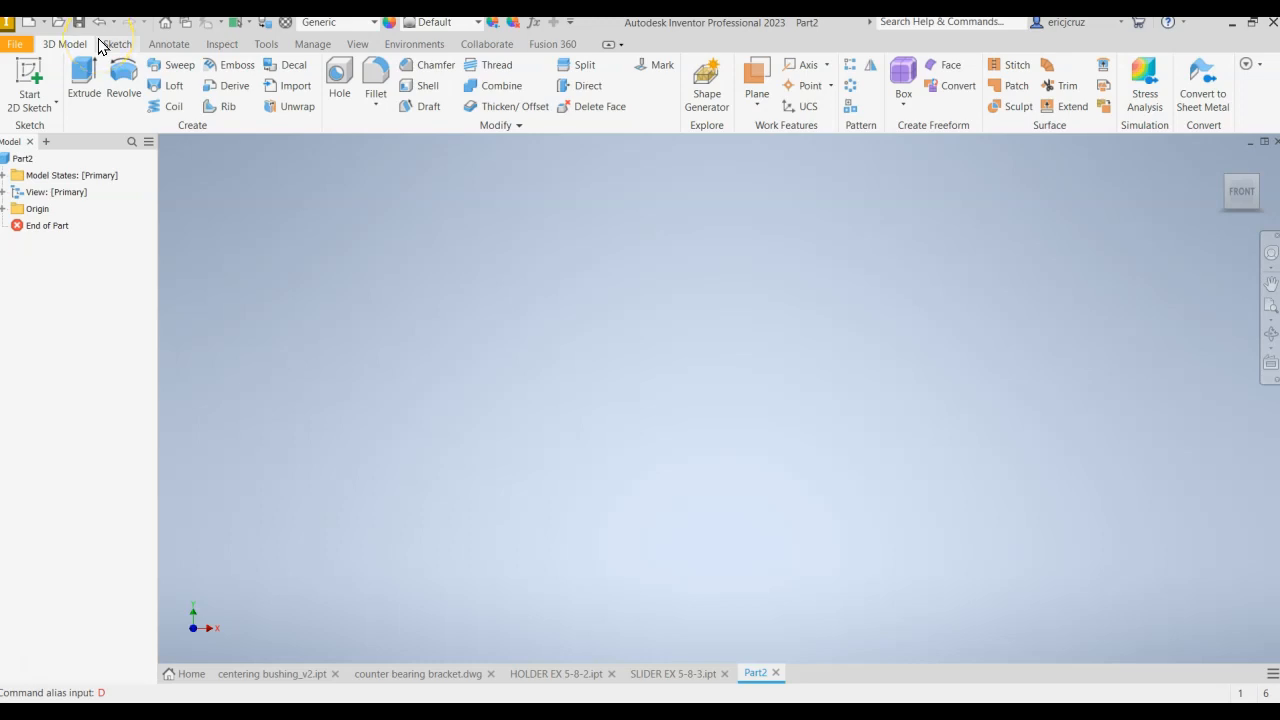
left_click(28, 84)
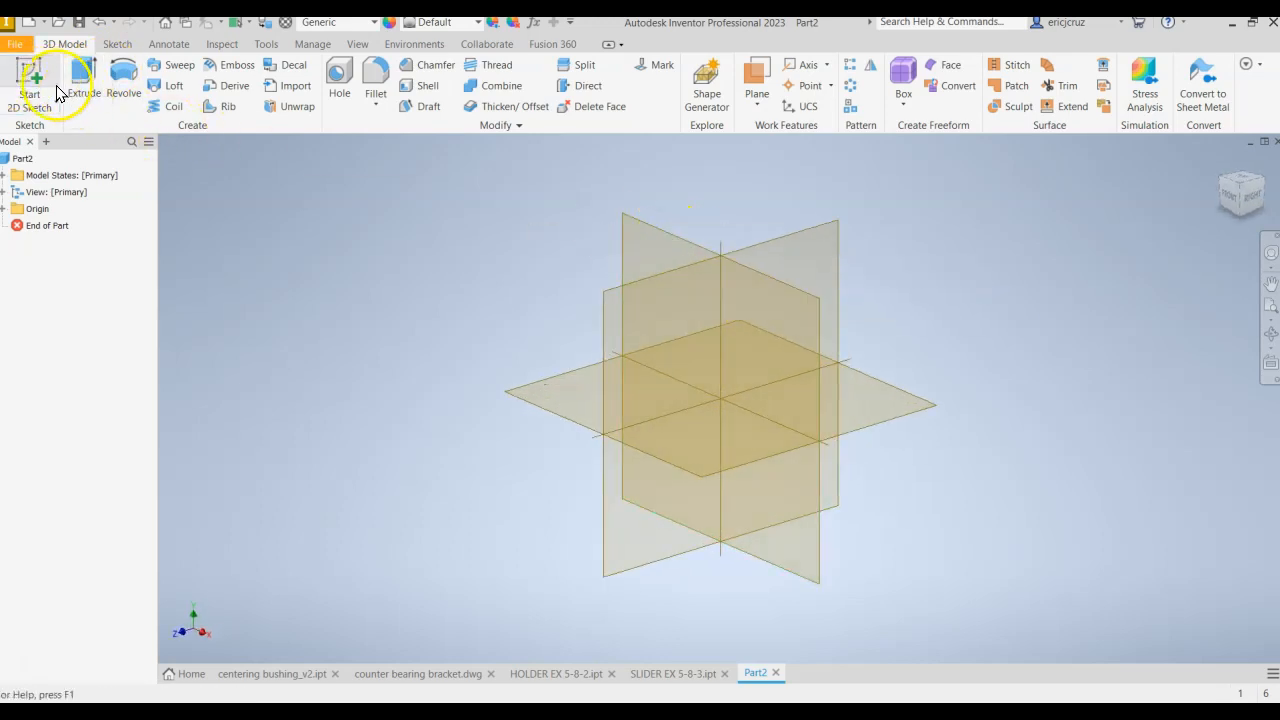
left_click(44, 82)
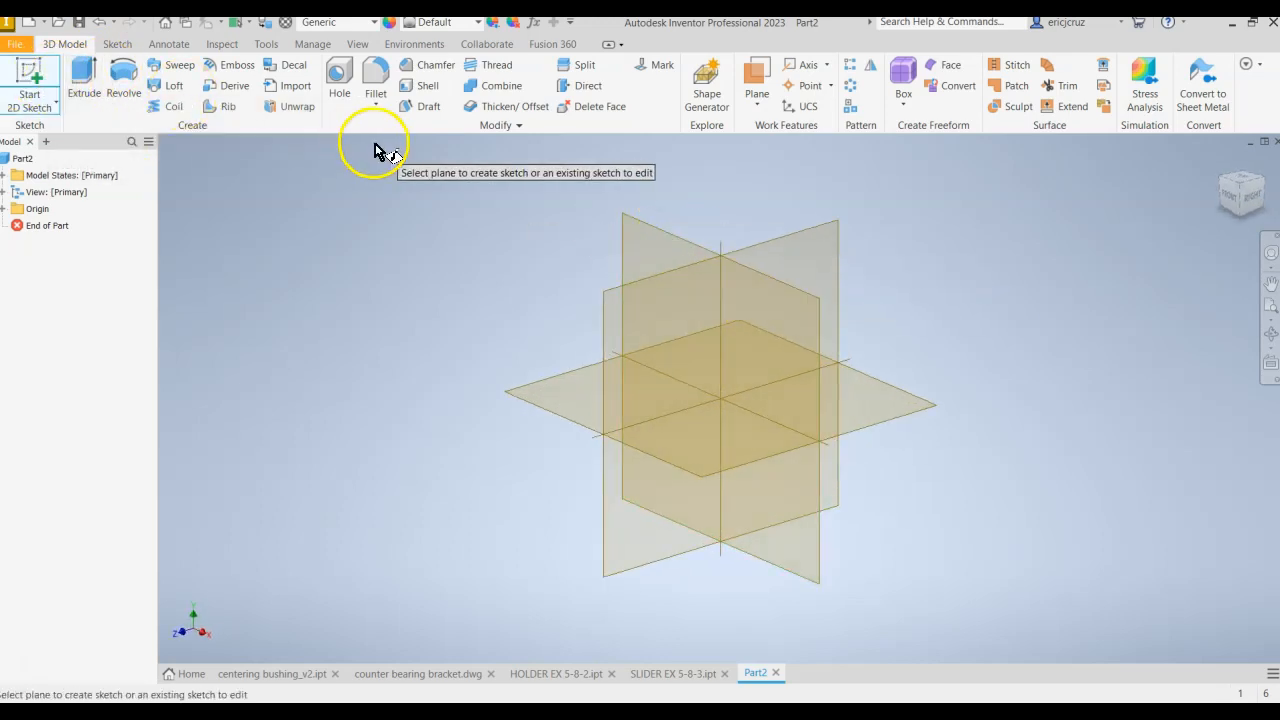
left_click(650, 245)
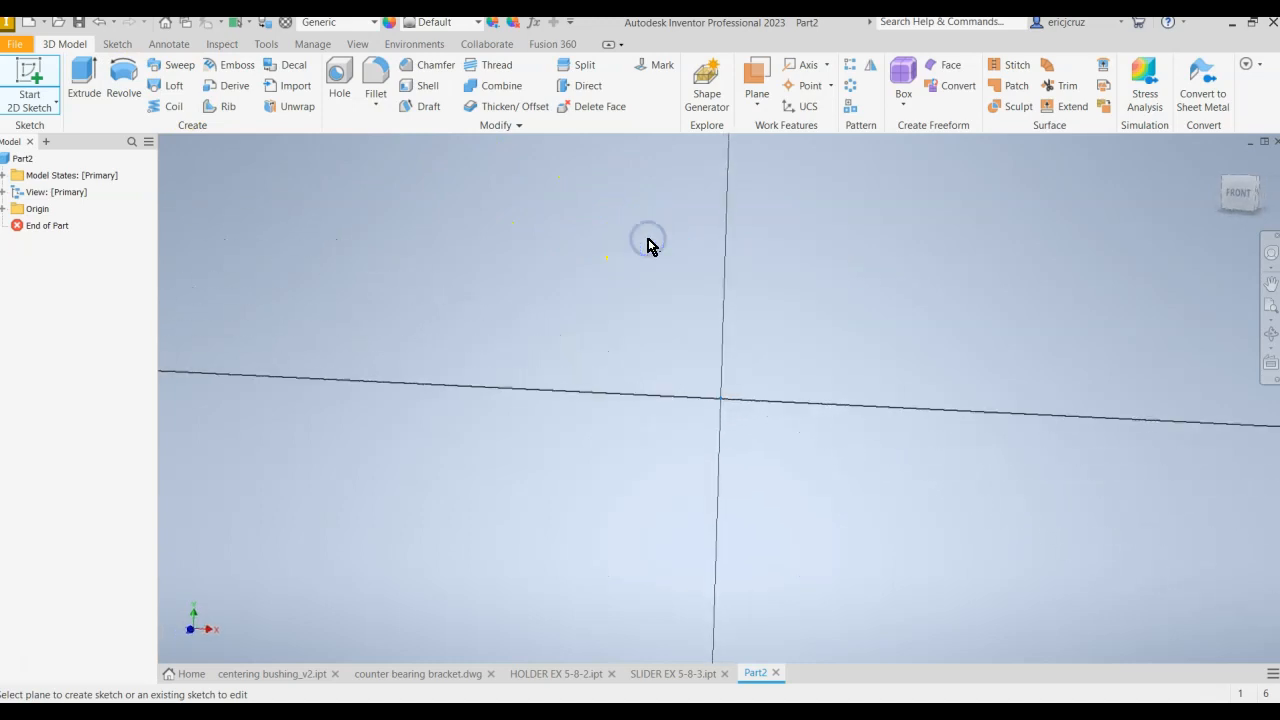
Step: Draw two overlapping rectangles from the origin, one horizontal about 30 mm long and one vertical about 16 mm tall
left_click(205, 72)
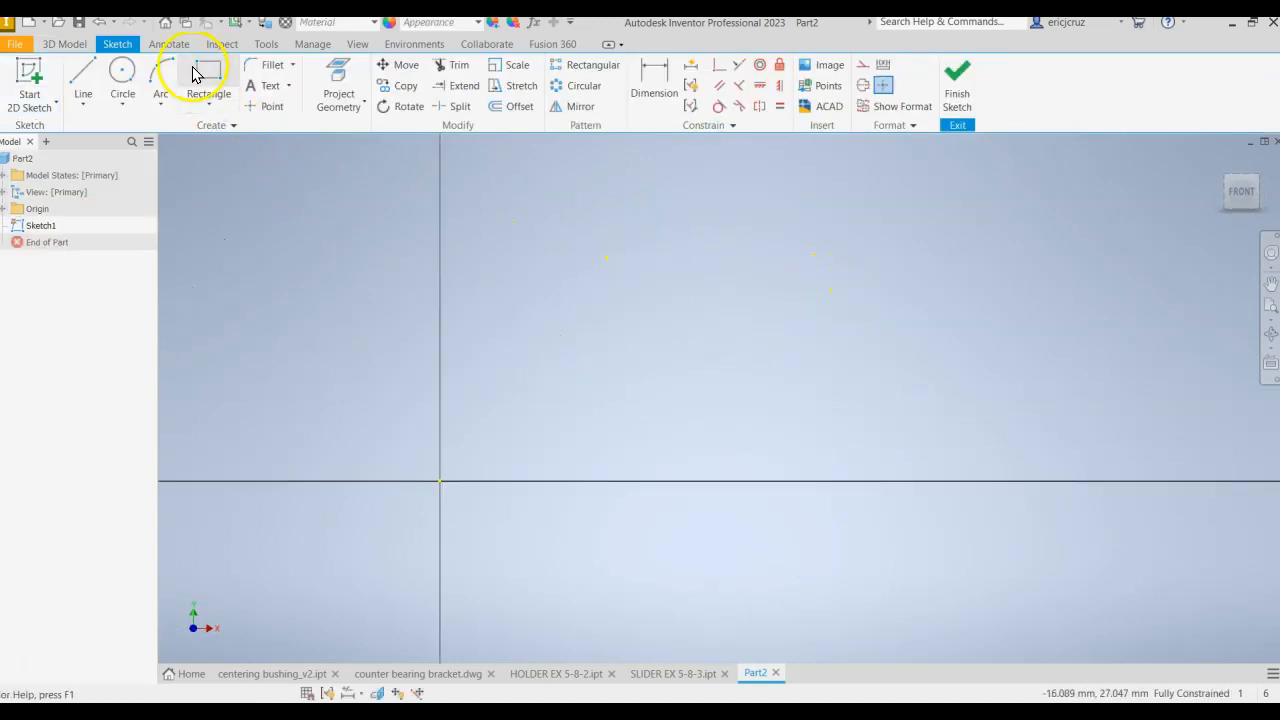
left_click(441, 481)
left_click(906, 406)
left_click(440, 481)
left_click(515, 233)
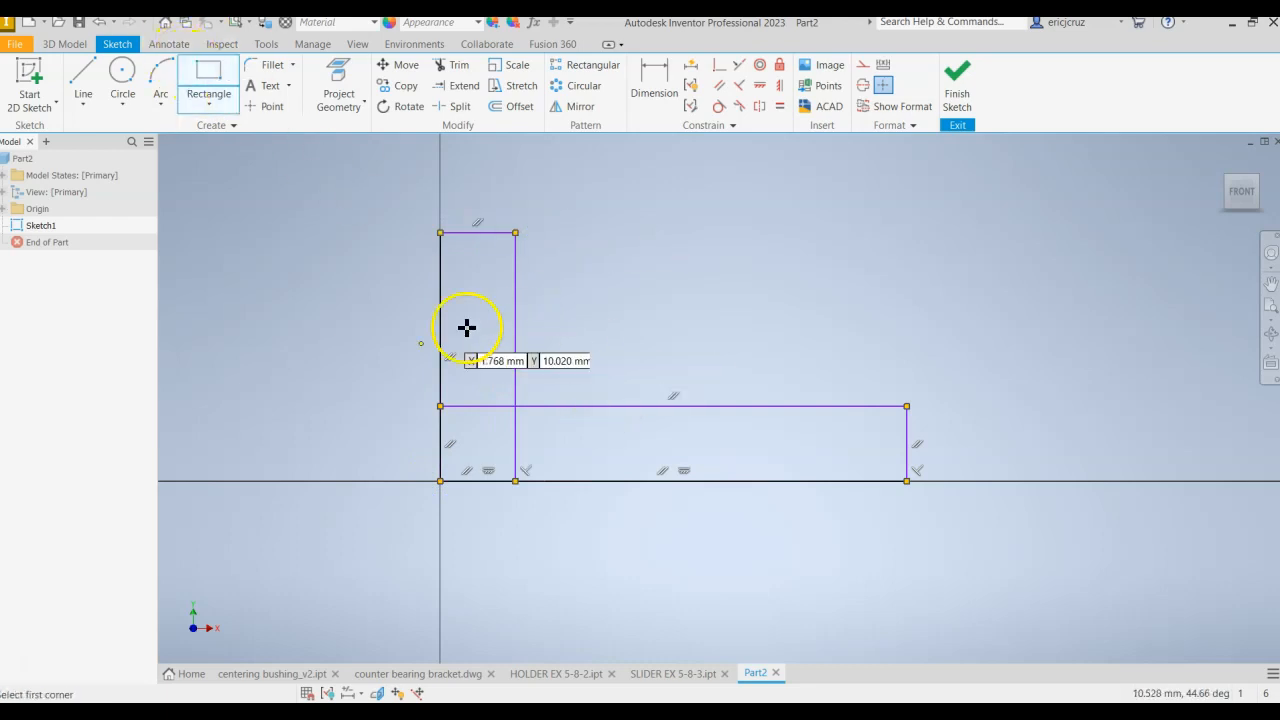
Step: Trim the two inner line segments where the rectangles overlap, leaving a single L-shaped outline
left_click(452, 65)
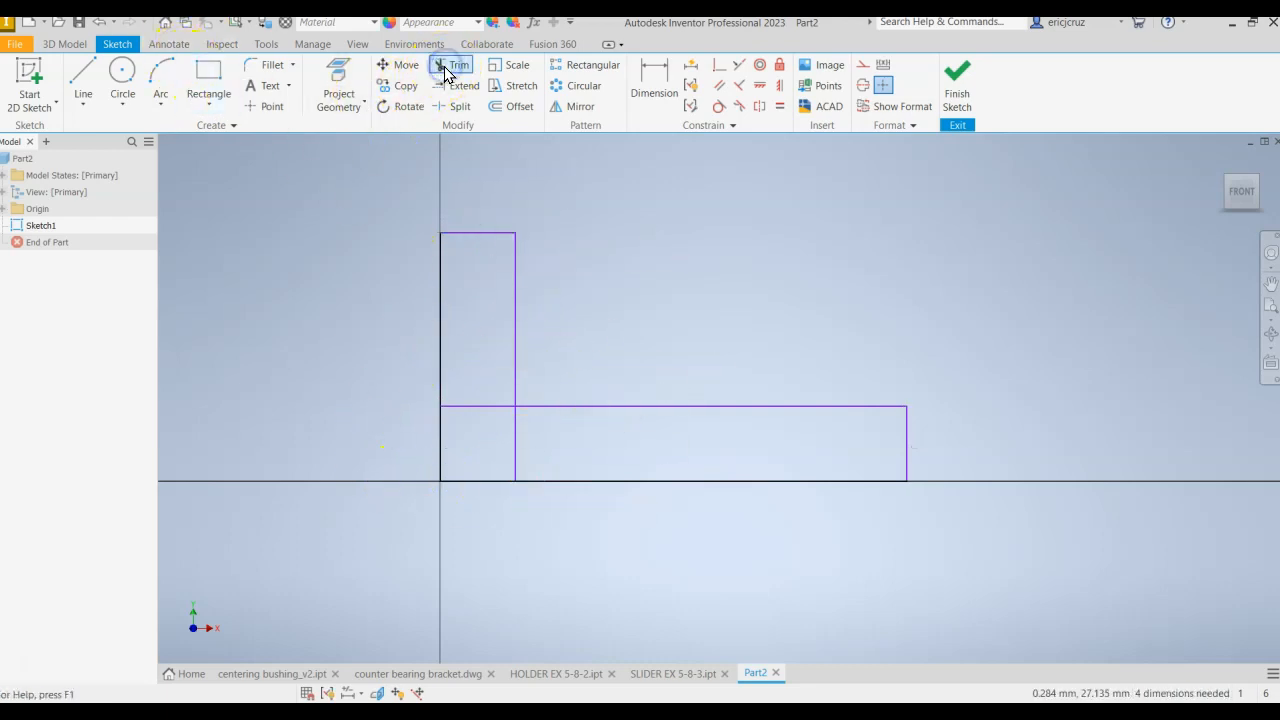
left_click(465, 405)
left_click(515, 442)
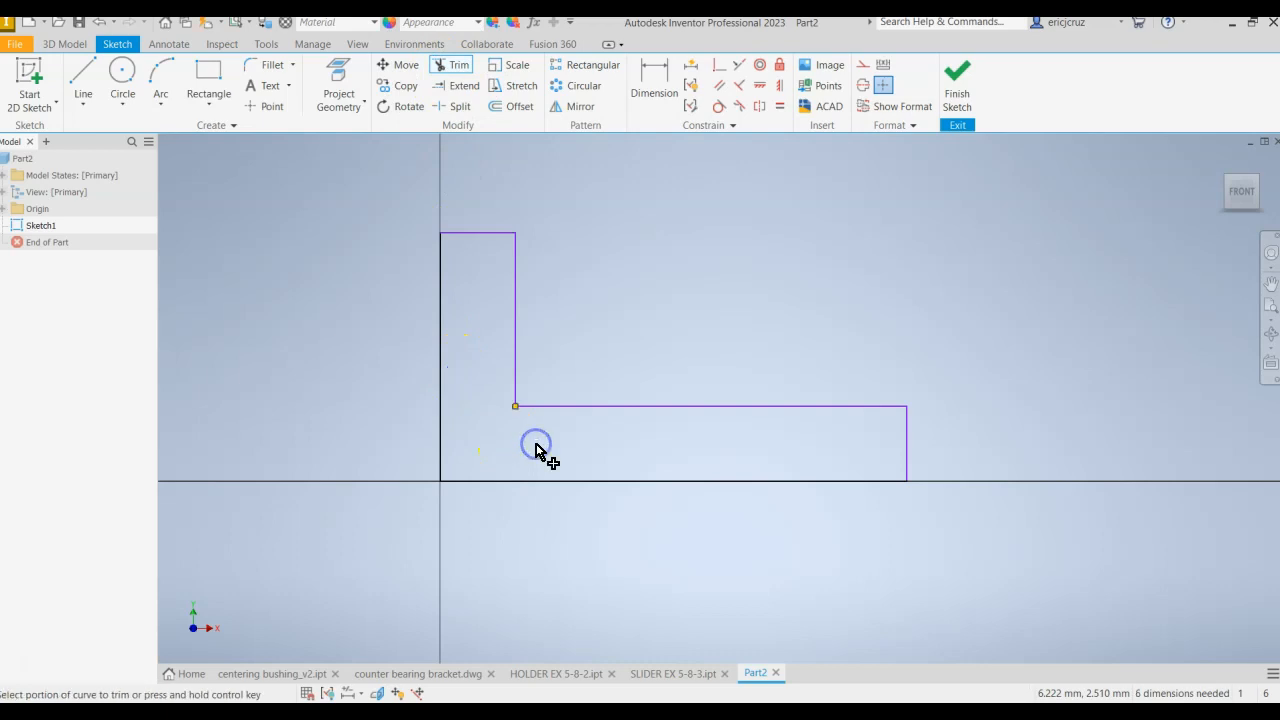
key("Escape")
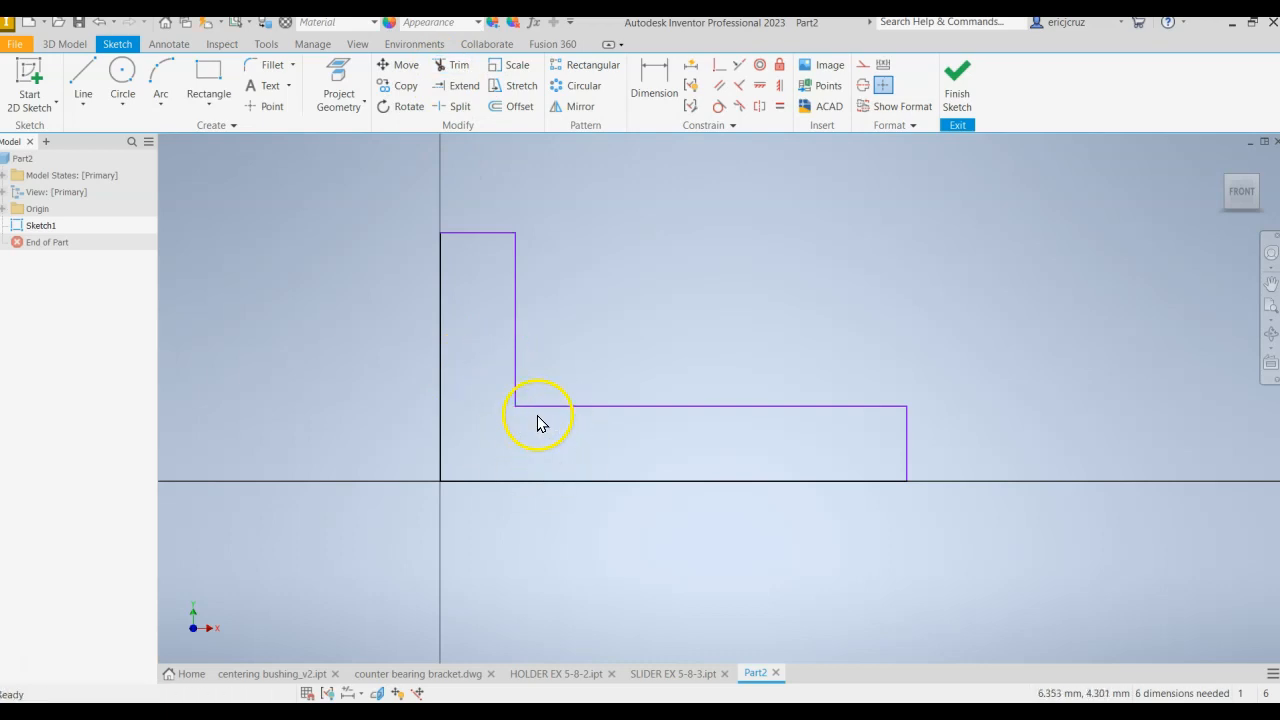
Step: Dimension the bottom edge of the L profile and set its length to 96 mm
left_click(650, 90)
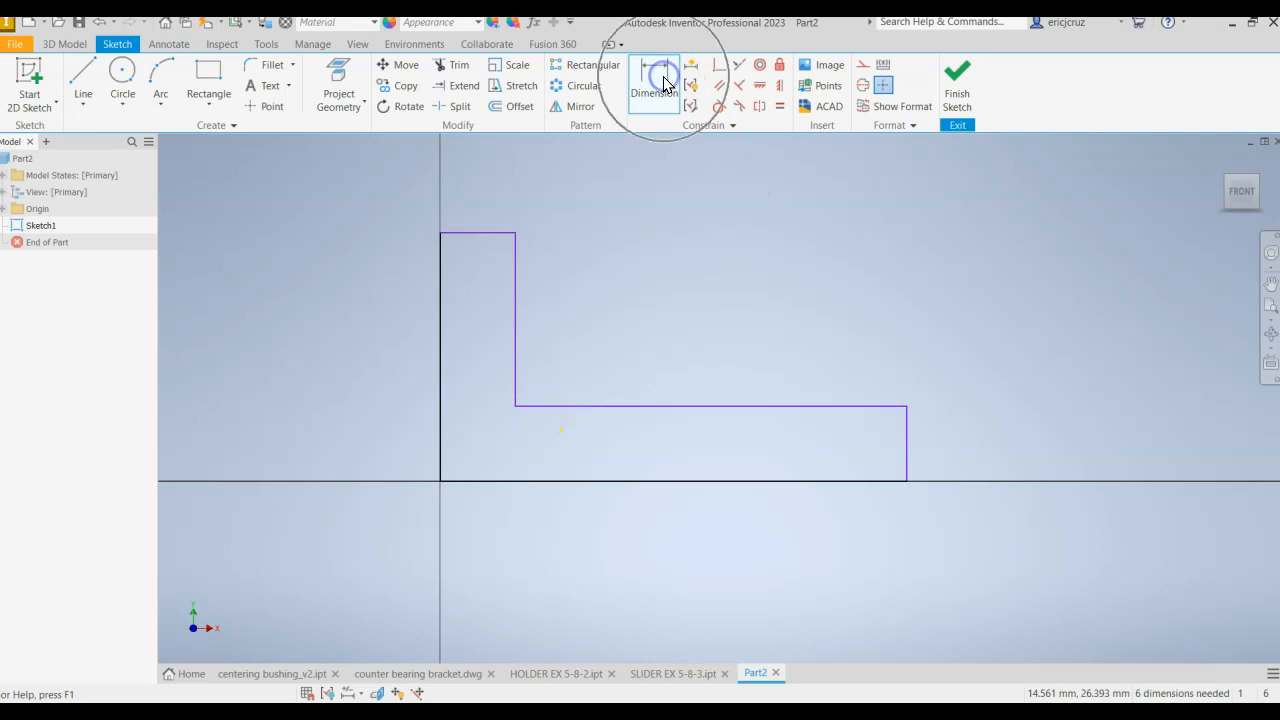
left_click(628, 485)
left_click(629, 533)
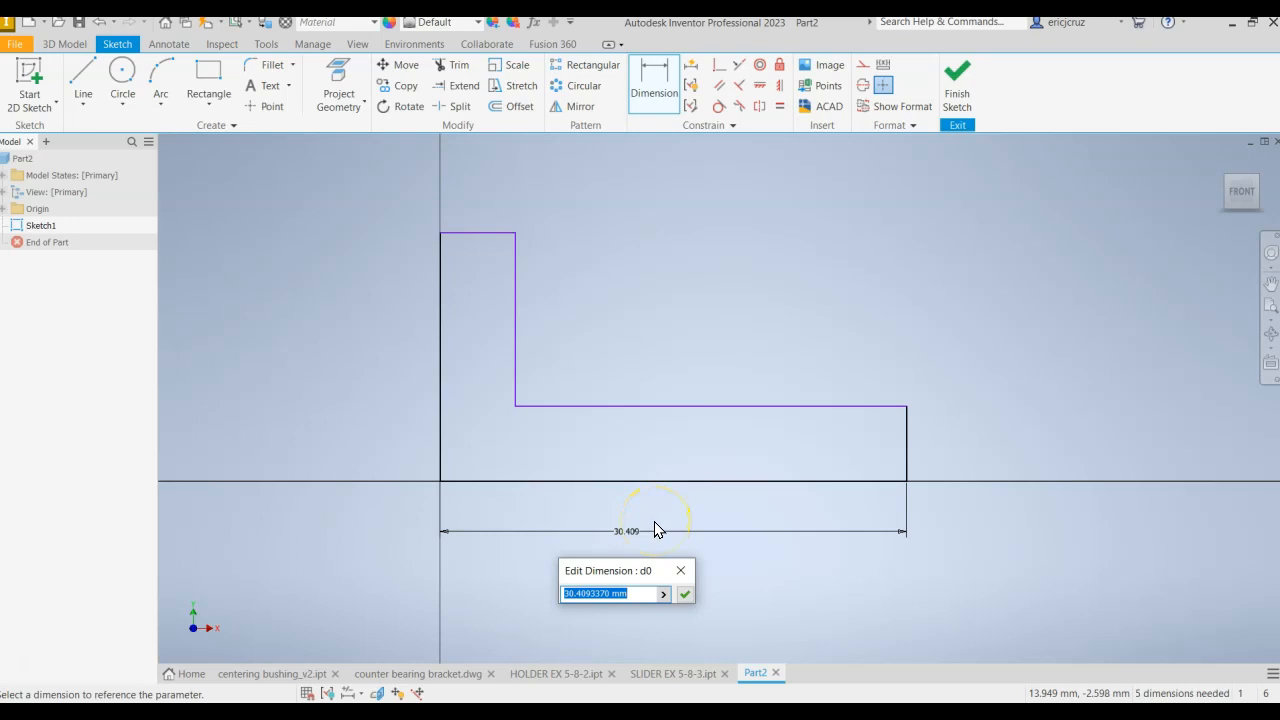
type("96")
key("Return")
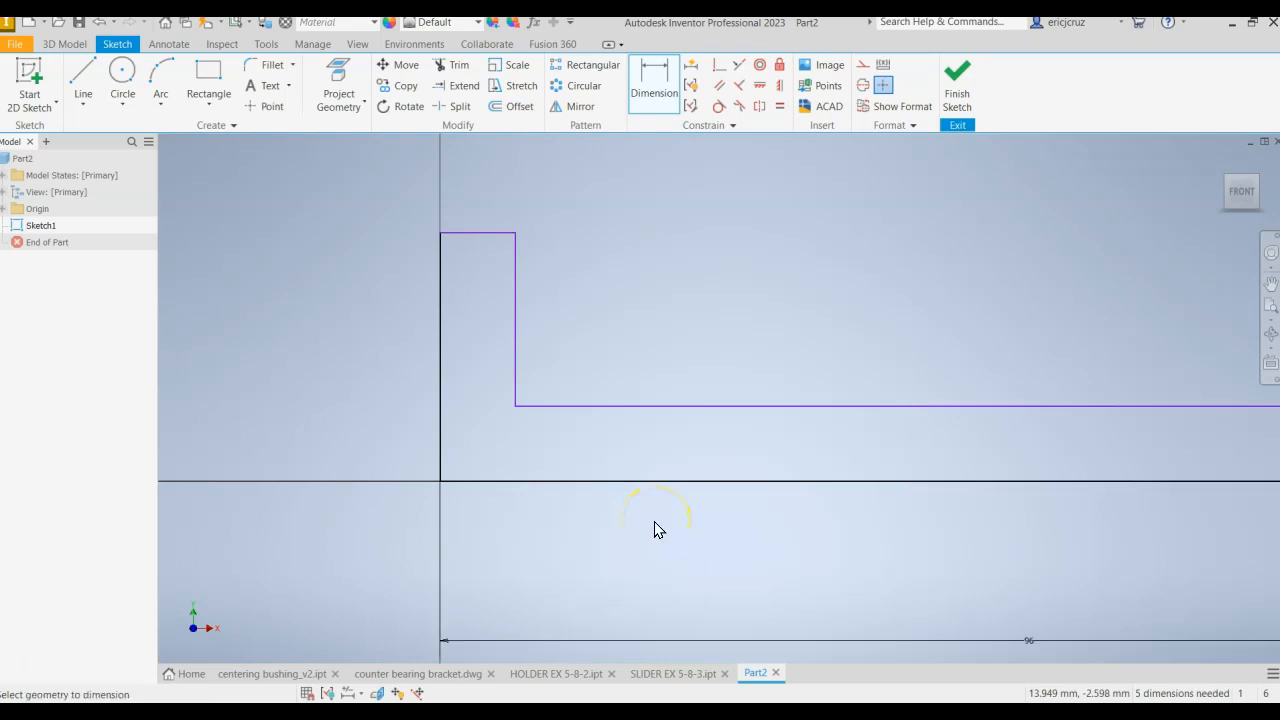
left_click(1240, 194)
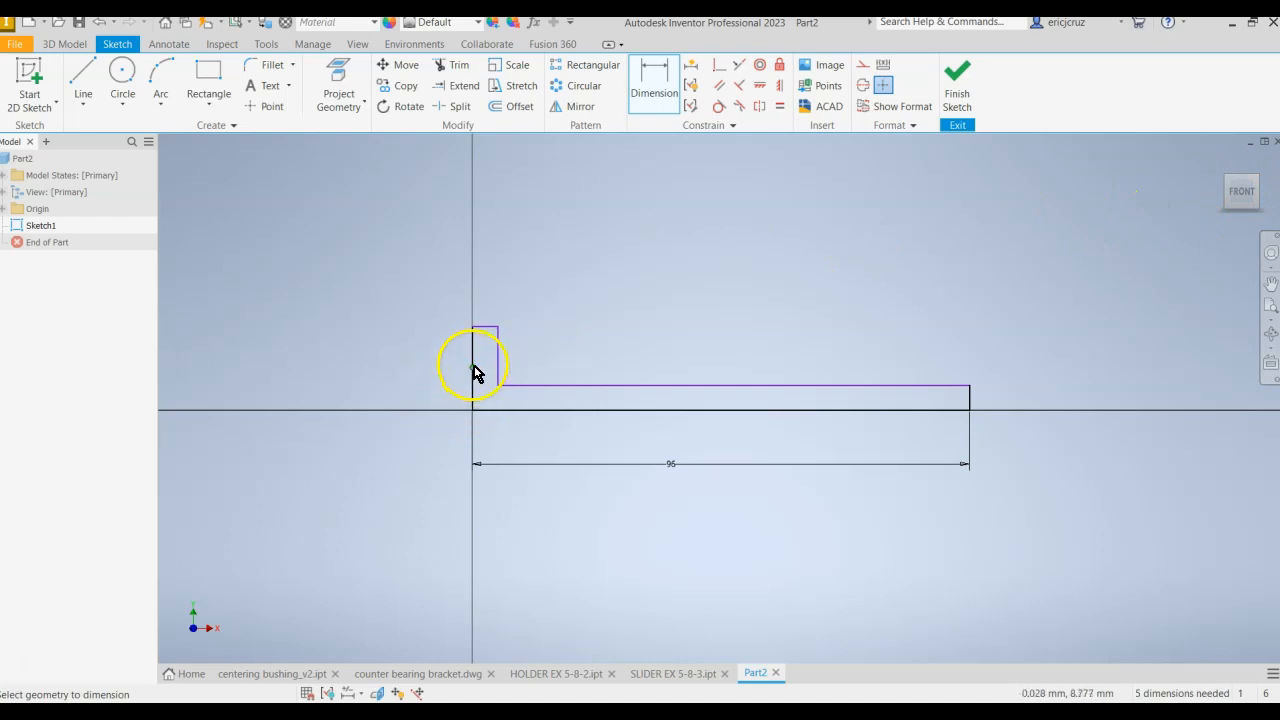
key("Escape")
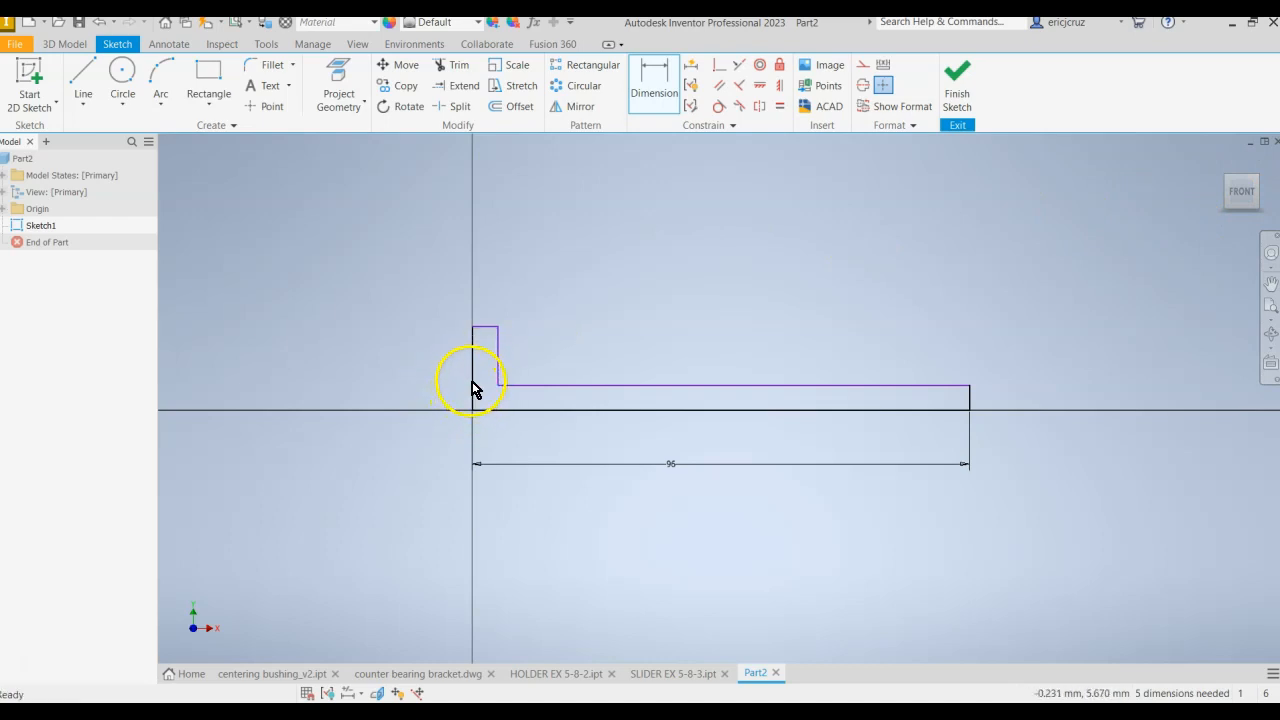
Step: Dimension the outer vertical edge of the L profile and set its height to 64 mm
left_click(670, 88)
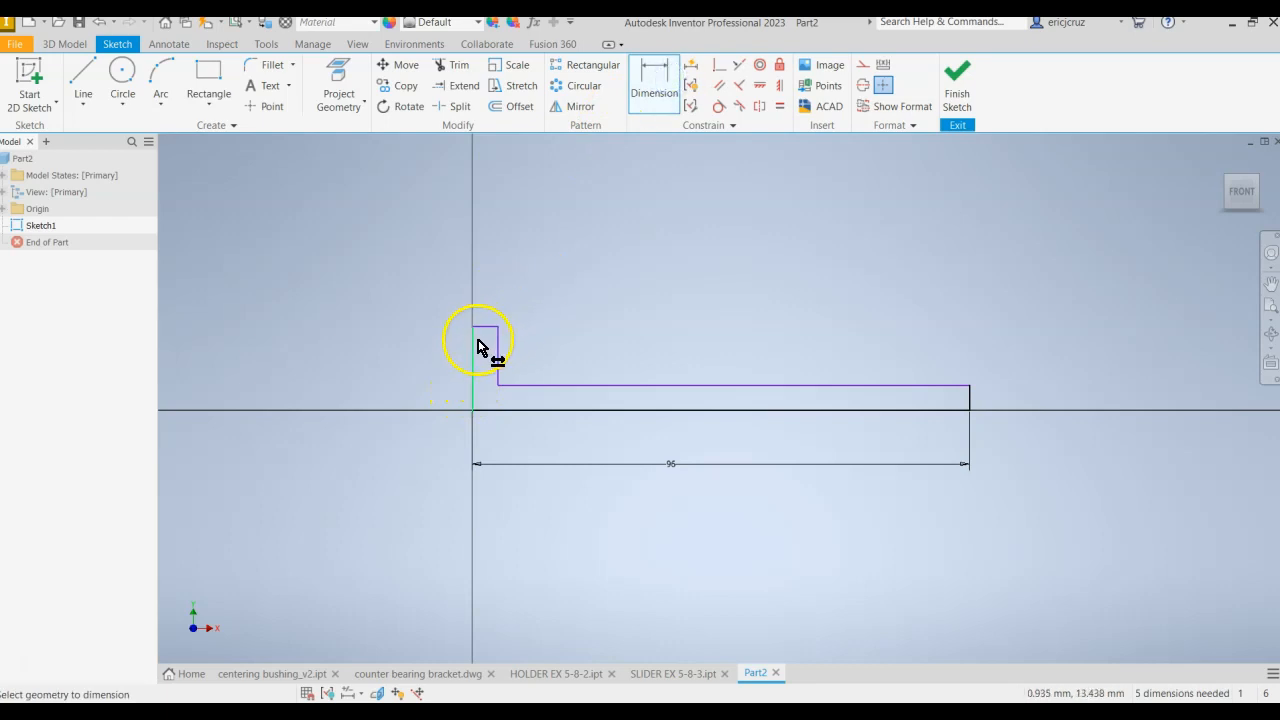
left_click(474, 343)
left_click(431, 372)
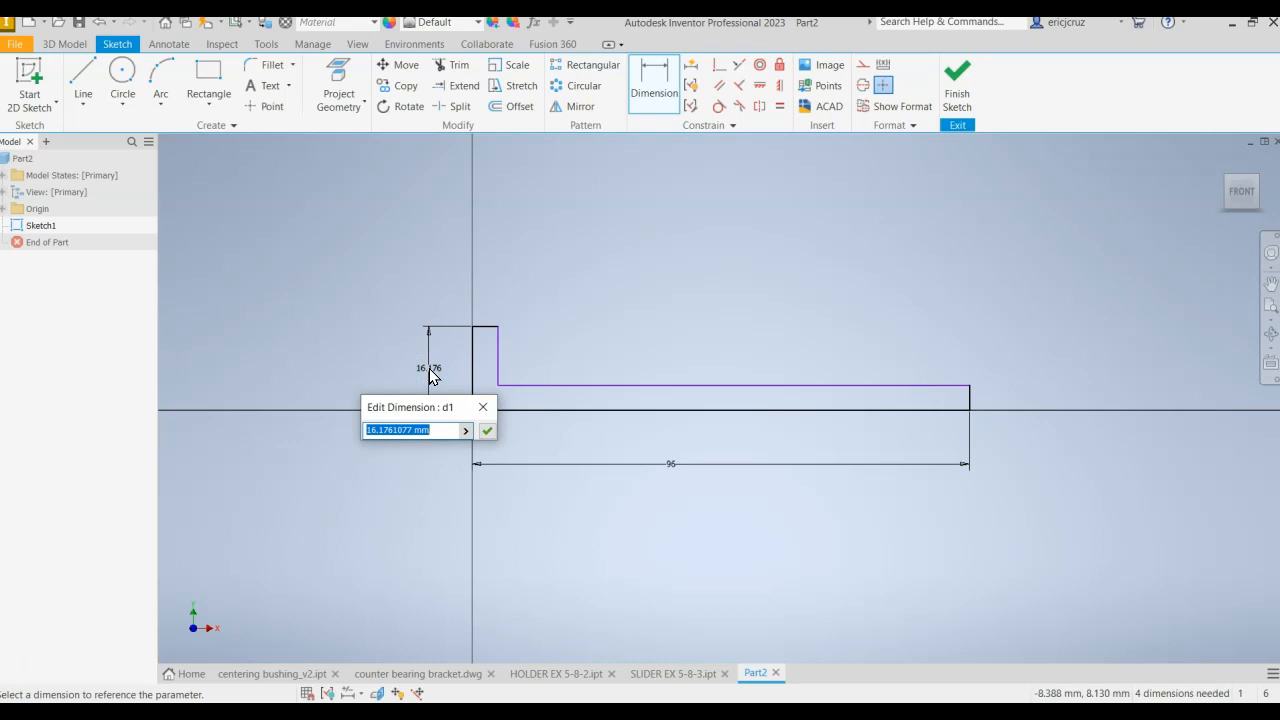
type("48")
key("Return")
scroll(778, 348, "up", 3)
middle_click_drag(778, 344, 724, 431)
scroll(744, 400, "down", 2)
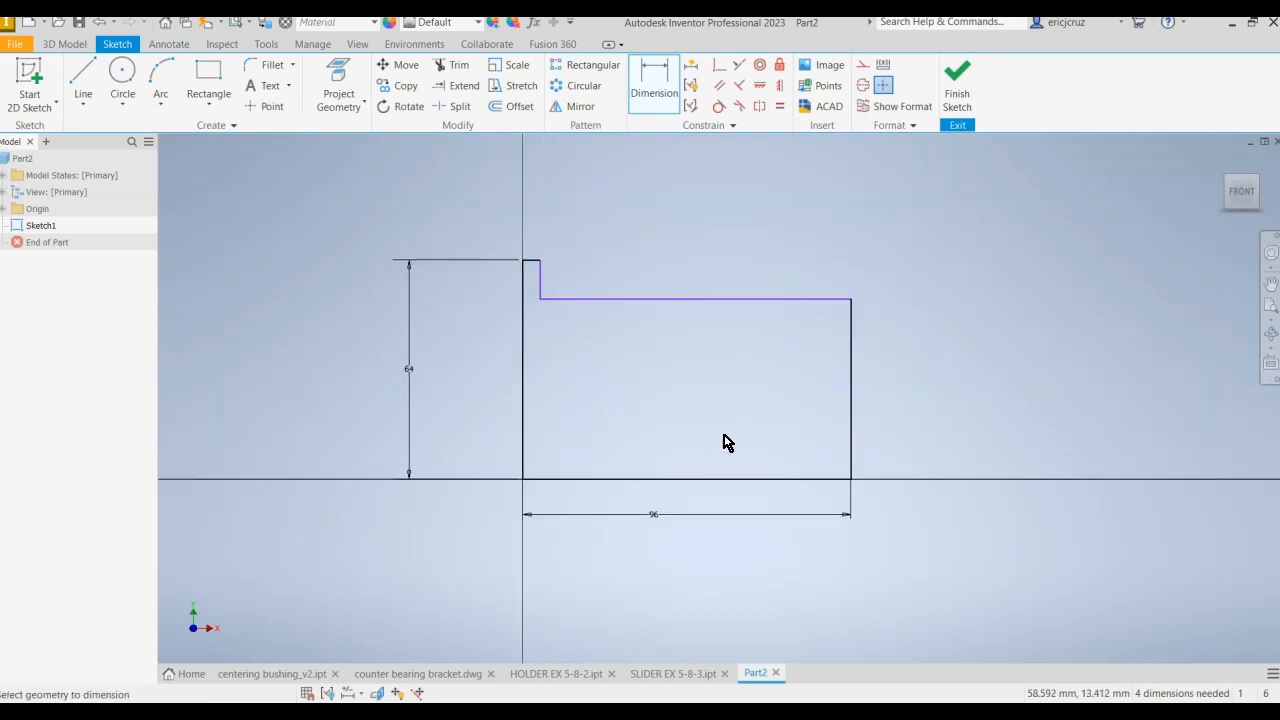
Step: Dimension the short top edge of the upright leg and set its width to 16 mm
scroll(533, 265, "down", 2)
left_click(537, 275)
left_click(543, 214)
type("16")
key("Return")
scroll(577, 229, "up", 3)
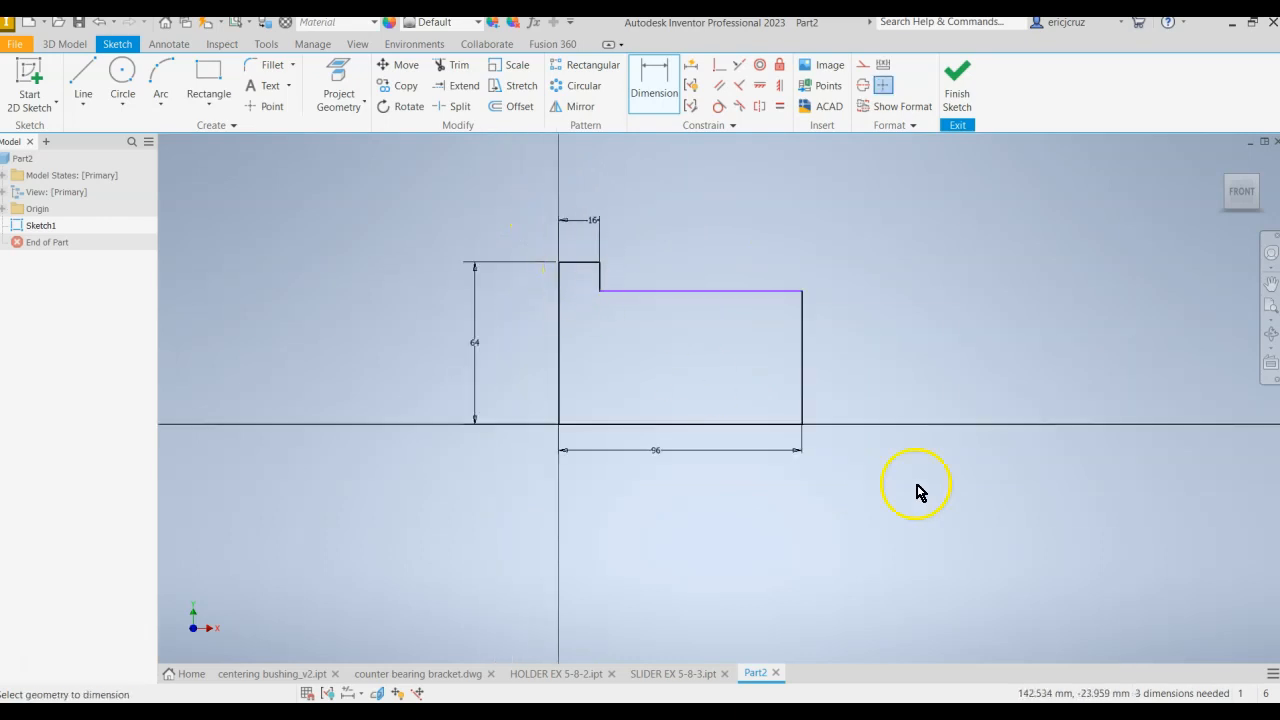
Step: Dimension the short end edge of the horizontal leg and set its thickness to 16 mm
left_click(801, 380)
left_click(841, 378)
type("16")
key("Return")
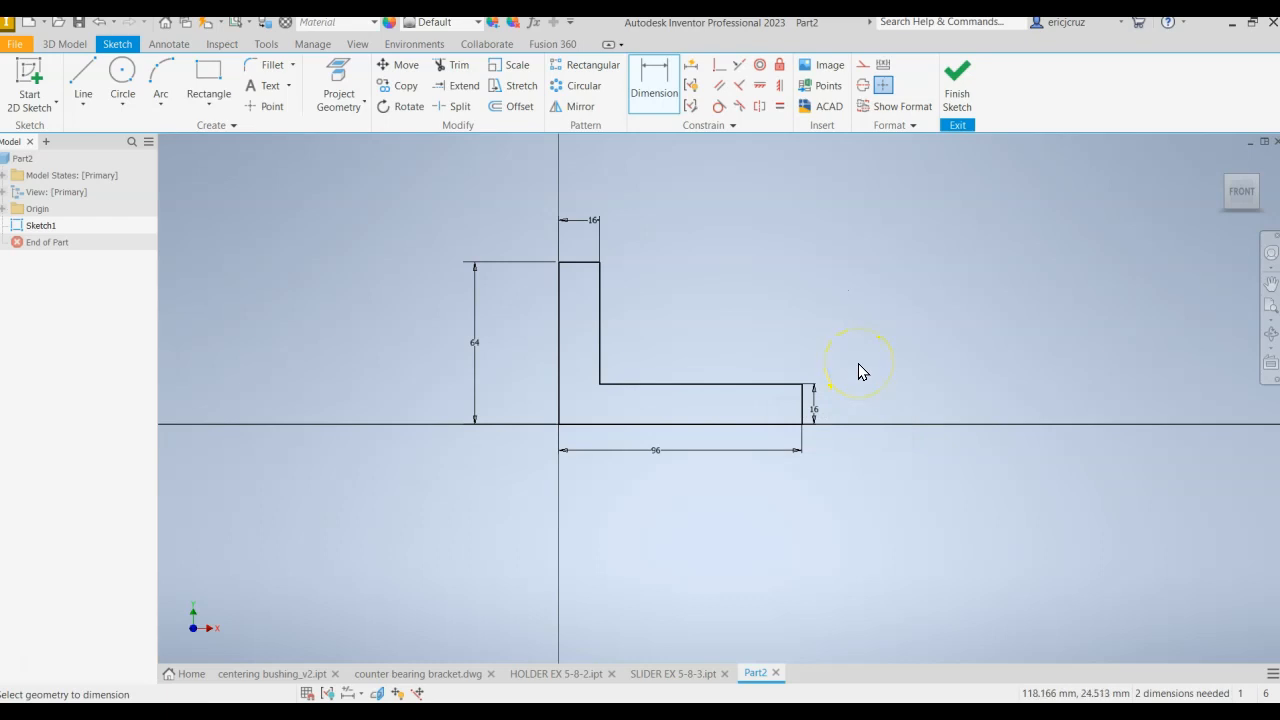
Step: Add a driven reference dimension to the upright's inner vertical edge and finish the sketch
left_click(598, 355)
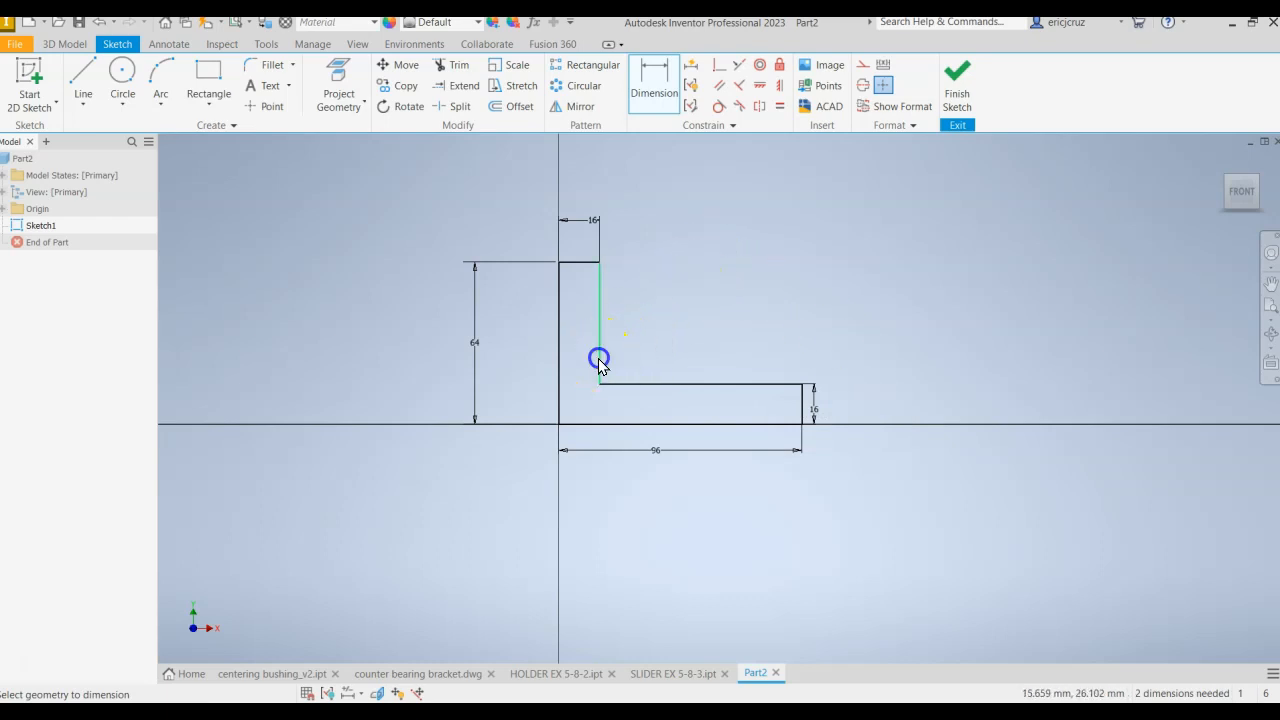
left_click(634, 338)
left_click(362, 166)
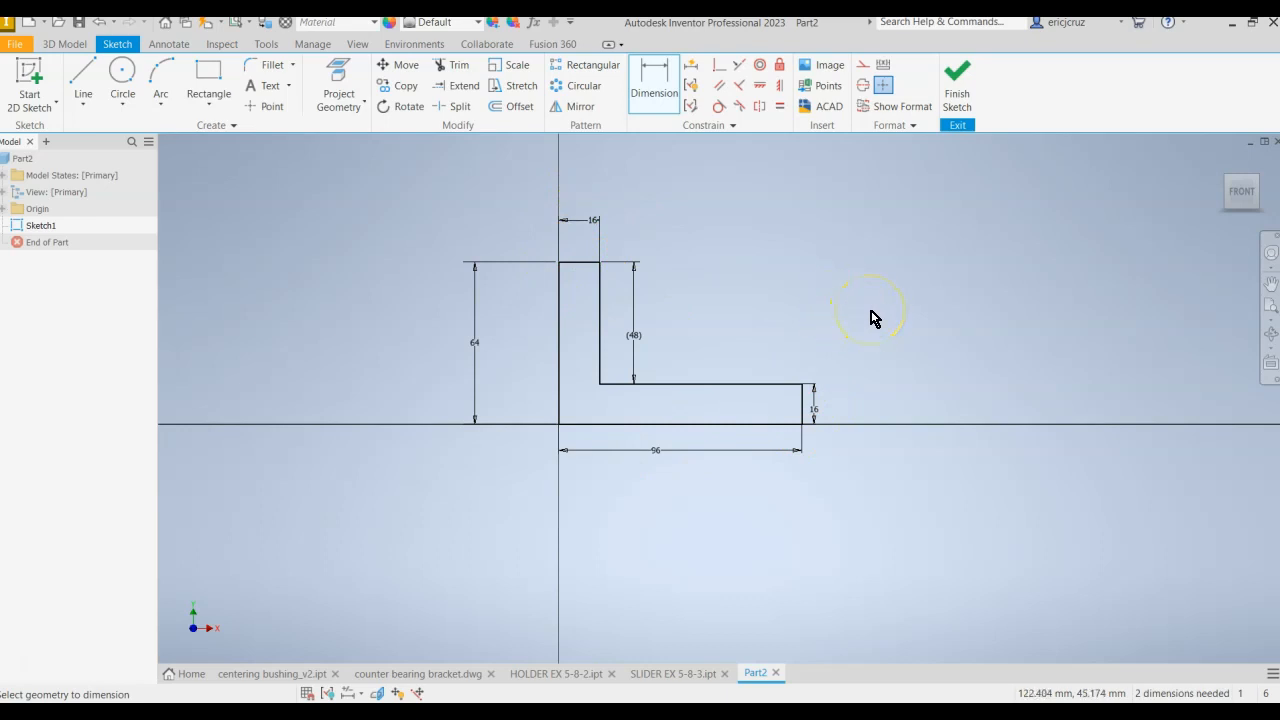
left_click(957, 97)
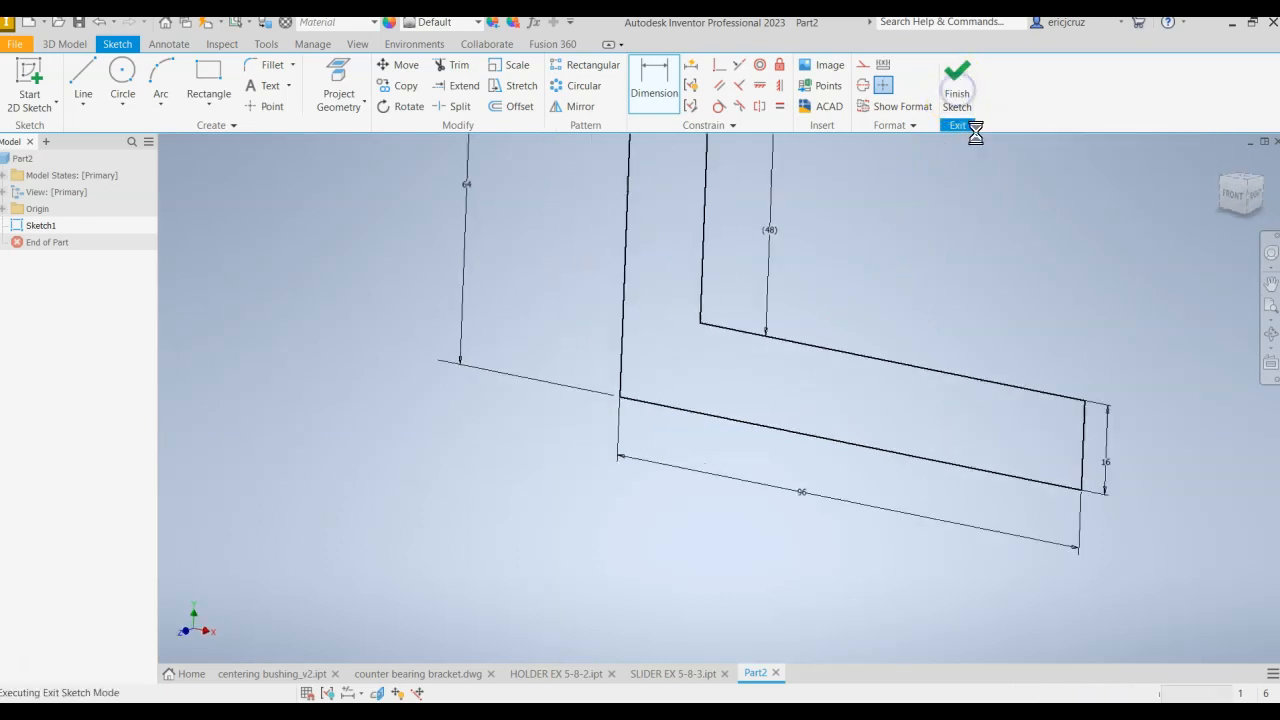
Step: Extrude the L profile 64 mm in the flipped direction as a new solid
left_click(1220, 166)
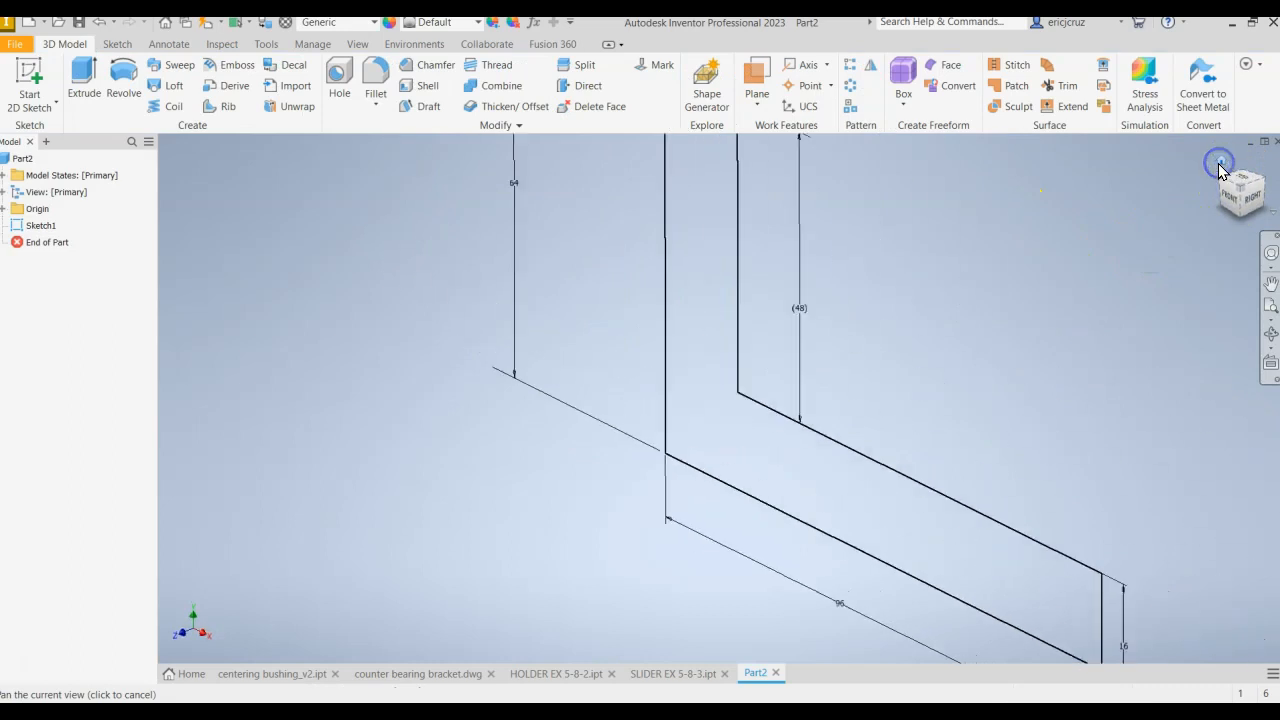
left_click_drag(1071, 284, 949, 291)
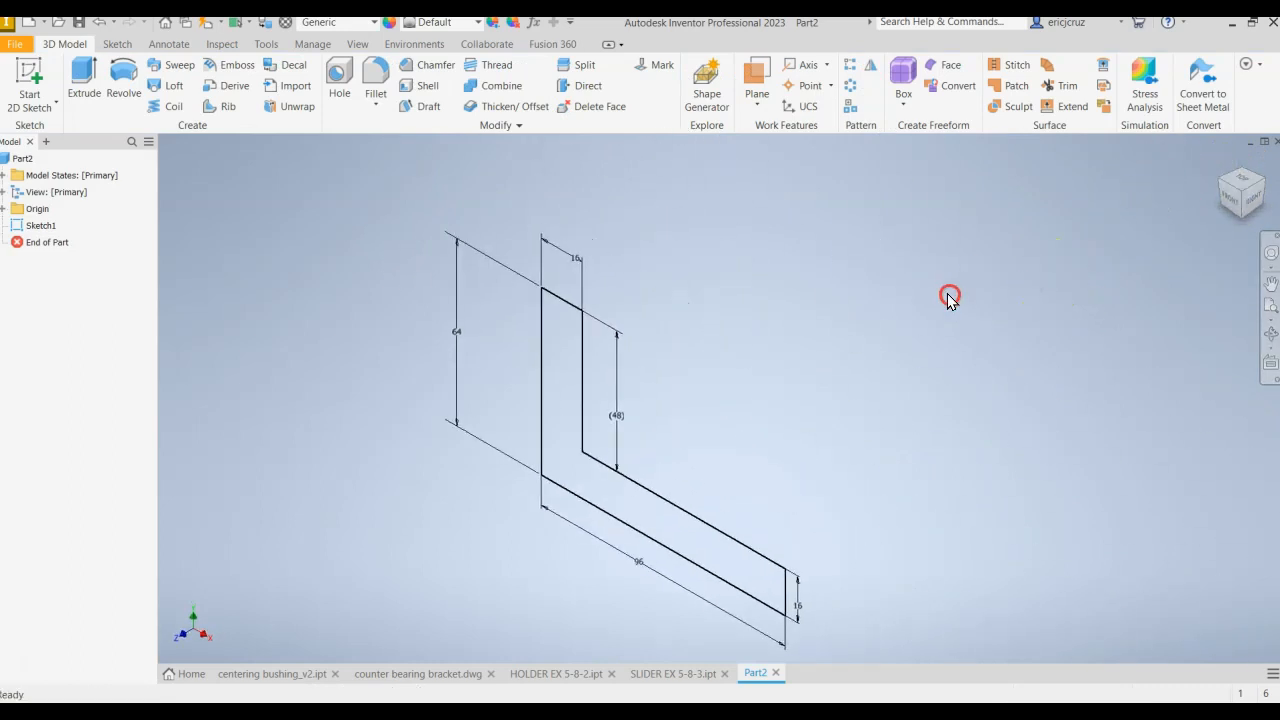
left_click(84, 80)
left_click(287, 289)
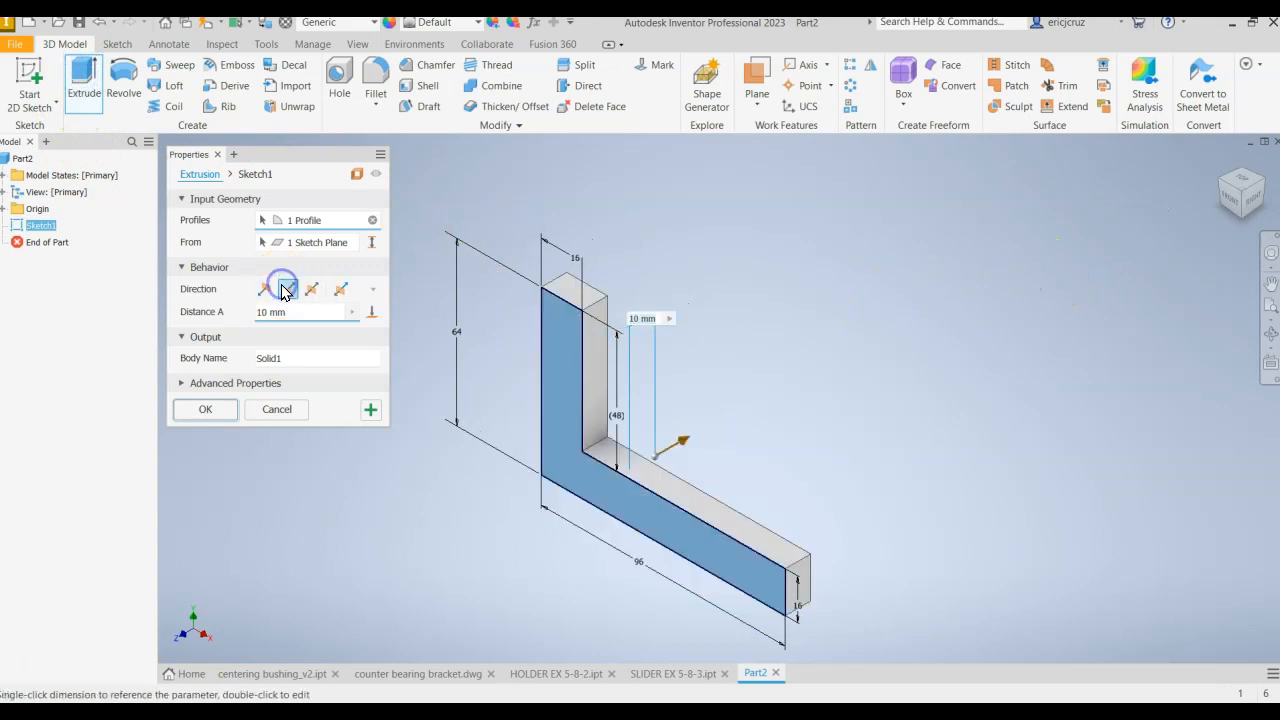
left_click(283, 307)
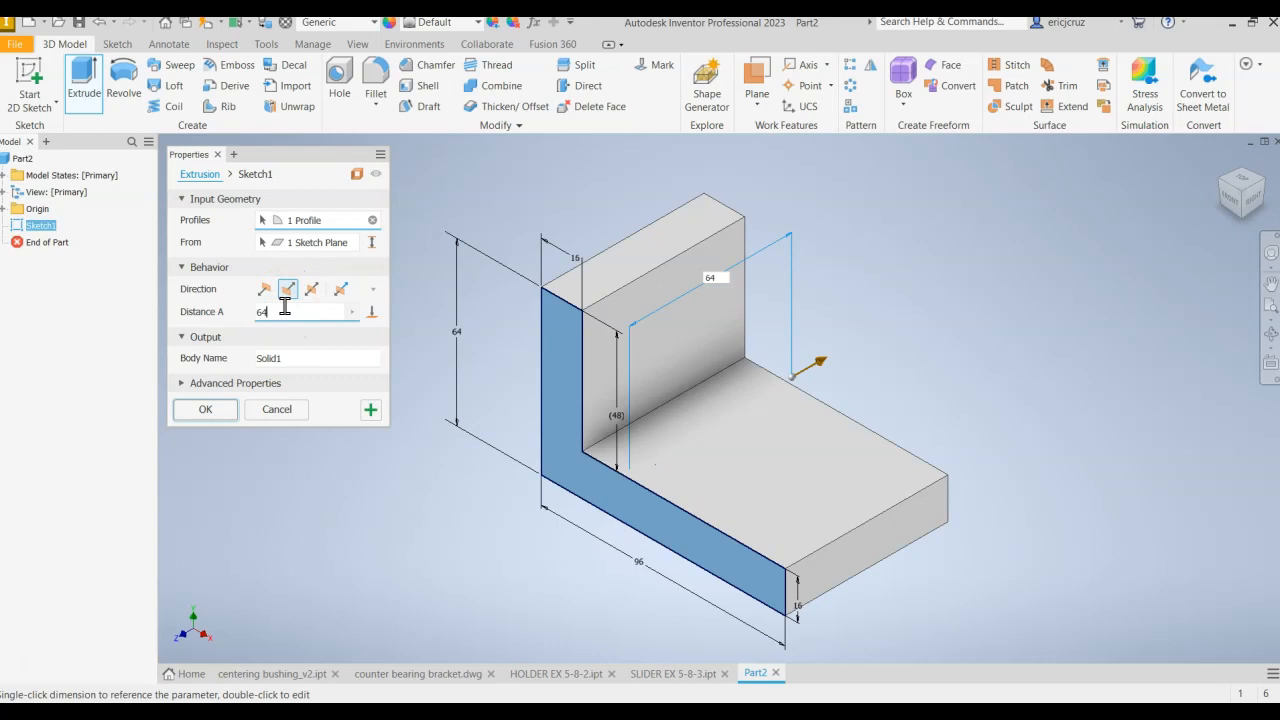
left_click(221, 414)
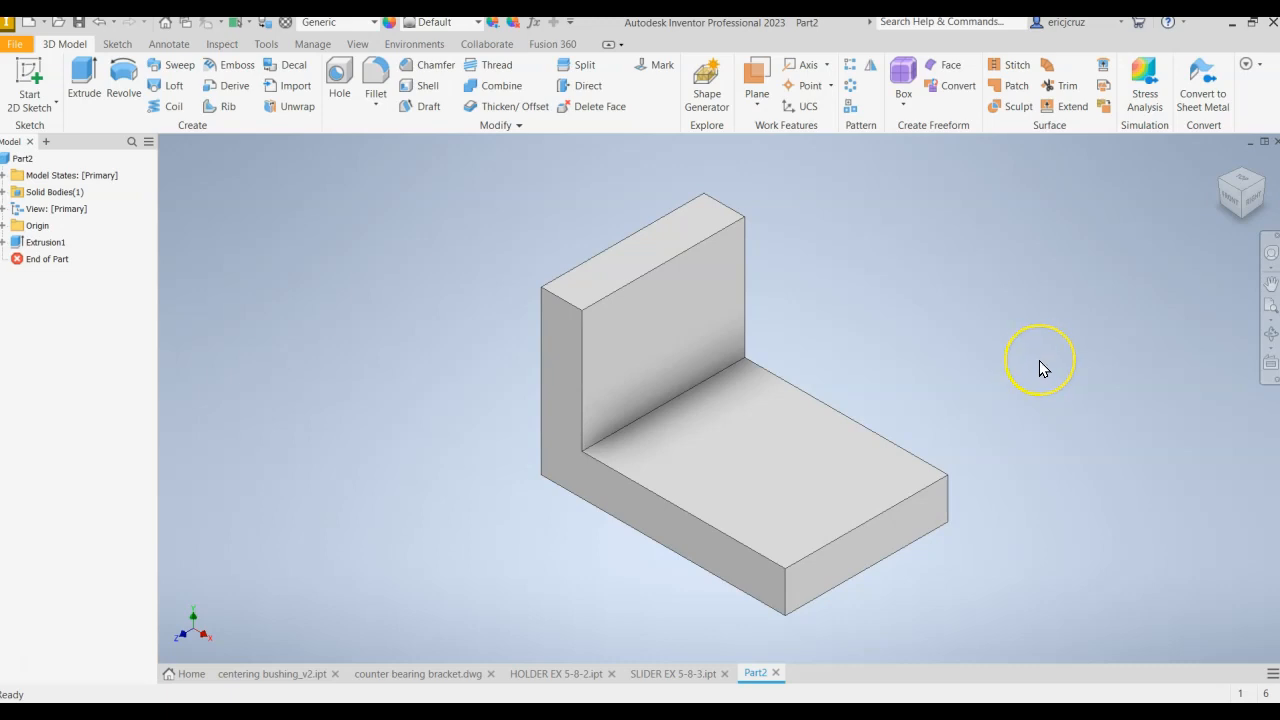
Step: Start a sketch on the base's top face and draw a rectangle about 36 mm wide from the upright's far inner corner
left_click(740, 429)
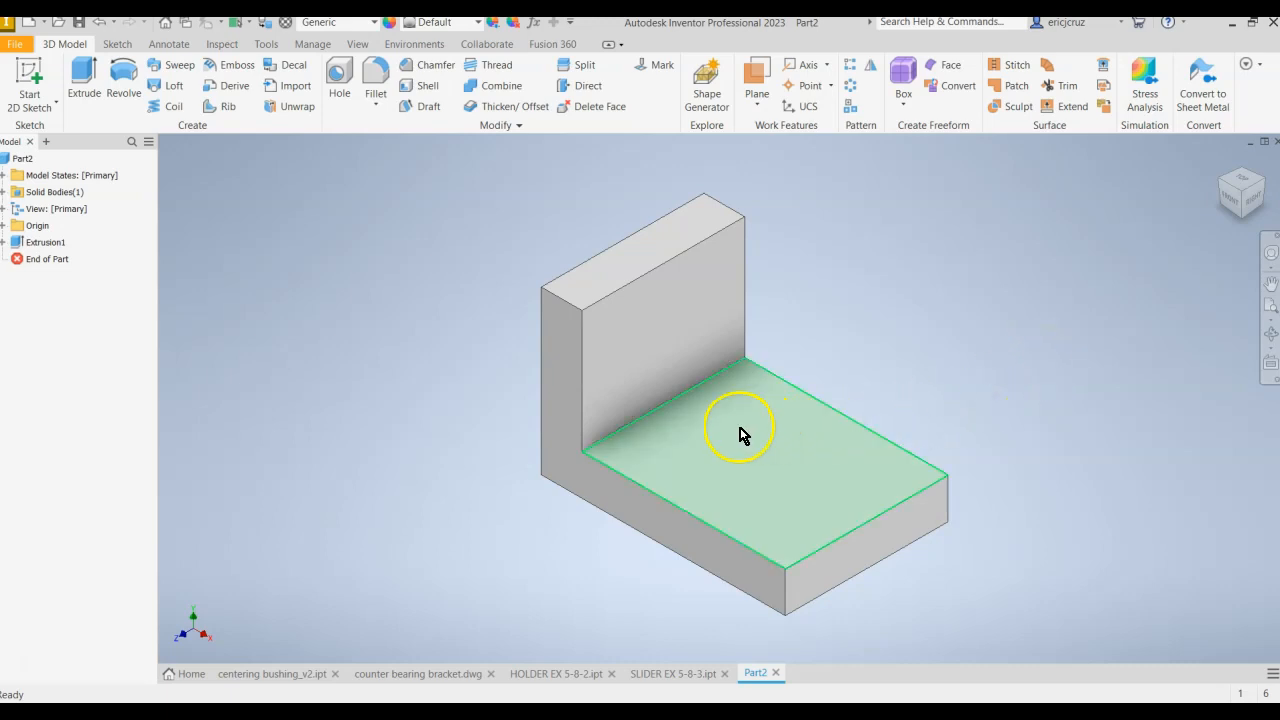
right_click(730, 416)
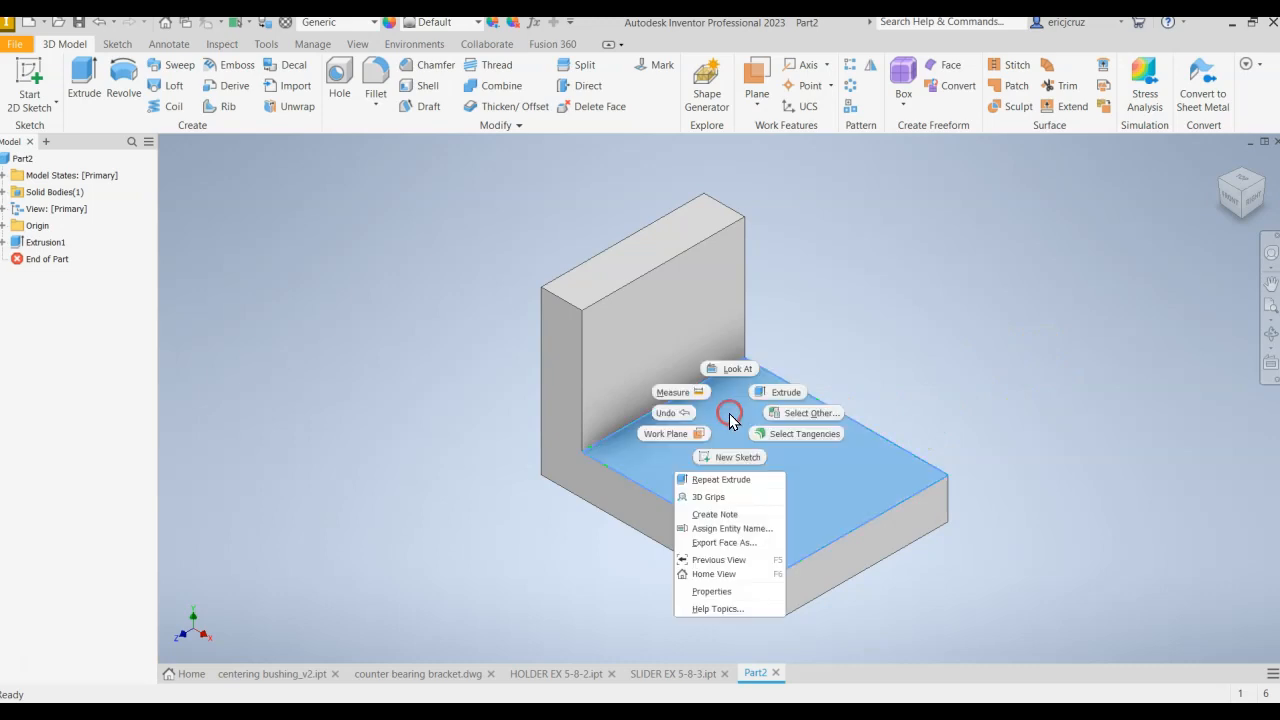
left_click(731, 452)
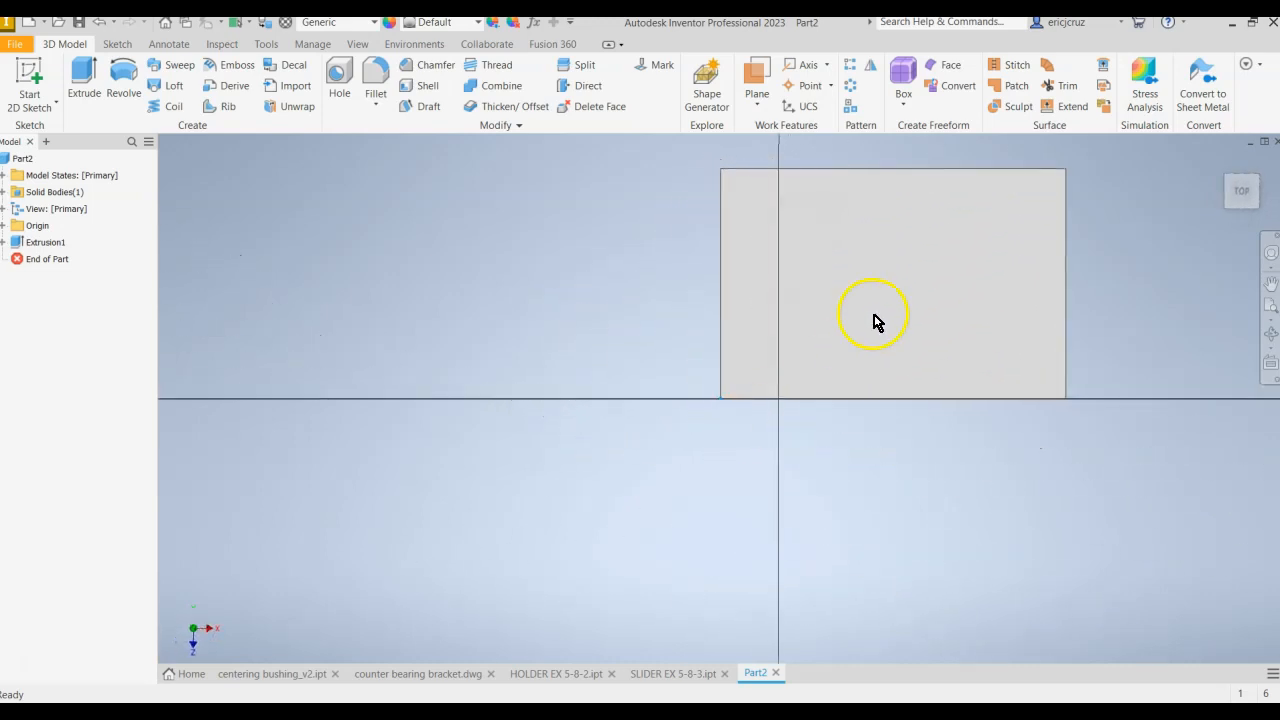
left_click(208, 70)
left_click(420, 297)
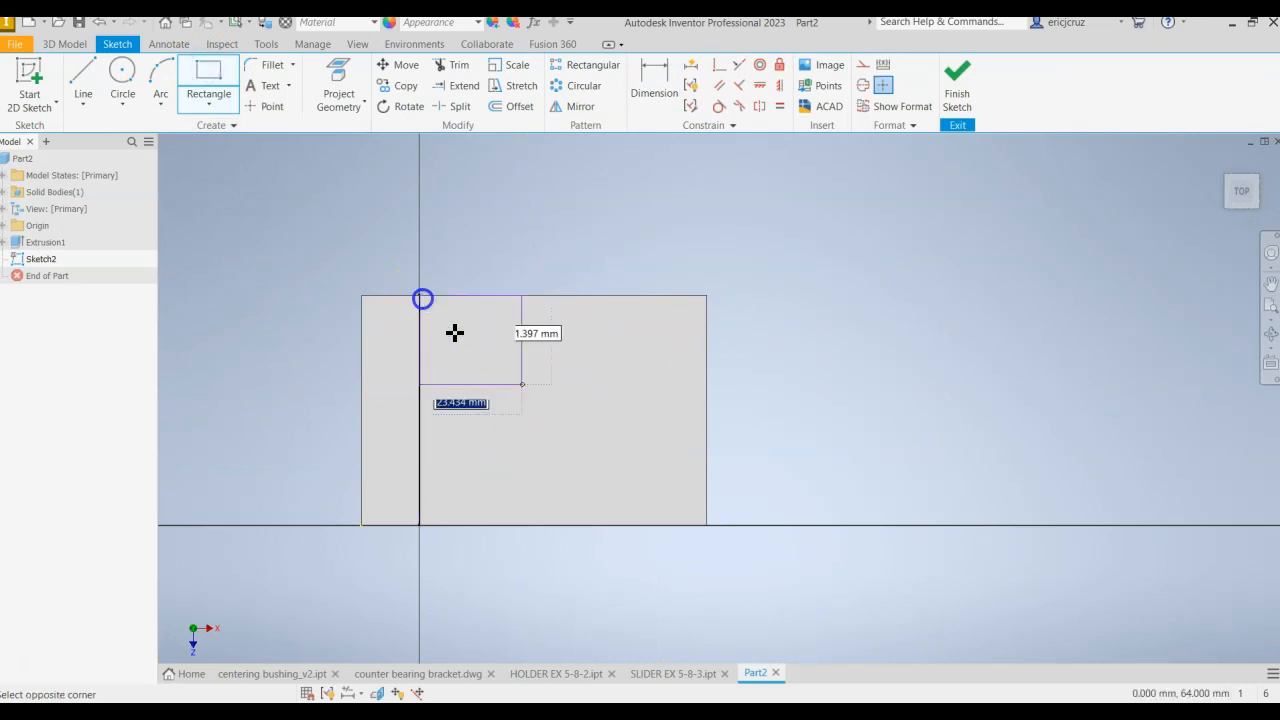
left_click(548, 418)
Step: Dimension the gap between the rectangle's lower edge and the base's long front edge, setting it to 22 mm
left_click(658, 84)
left_click(521, 418)
left_click(527, 523)
left_click(527, 476)
type("22")
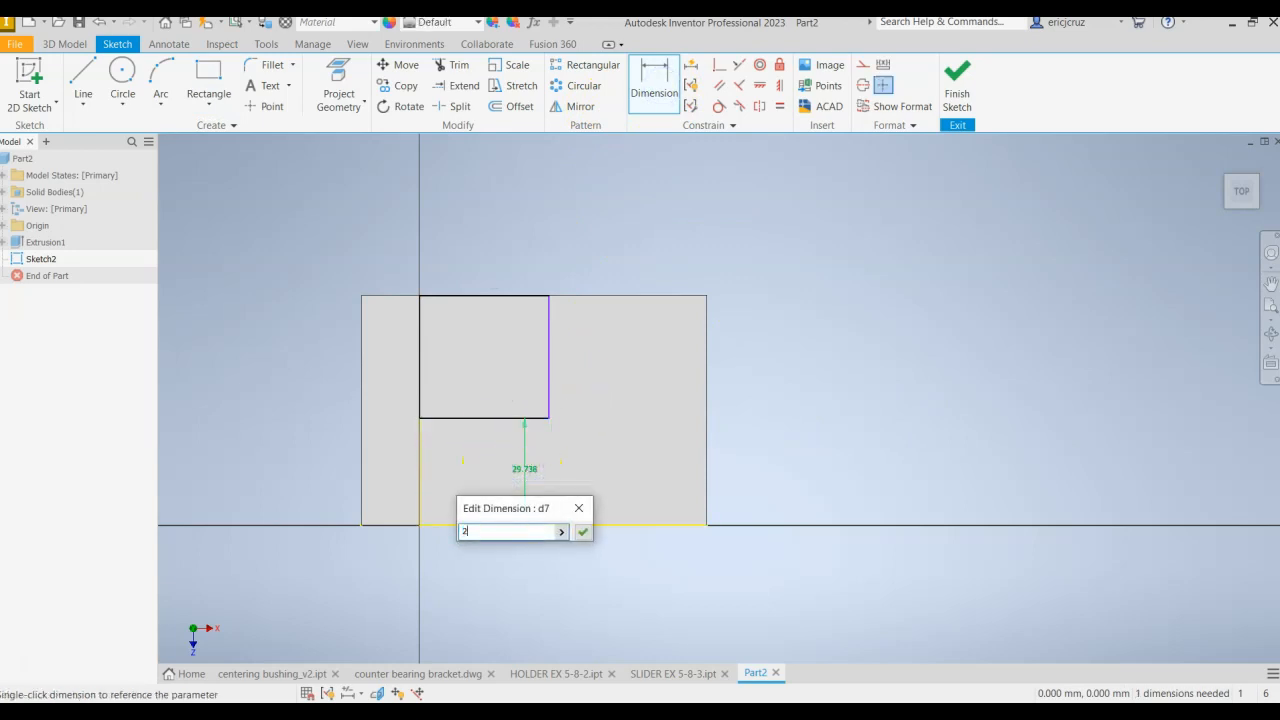
key("Return")
Step: Dimension the rectangle's lower edge, set its width to 40 mm, and finish the sketch
left_click(490, 447)
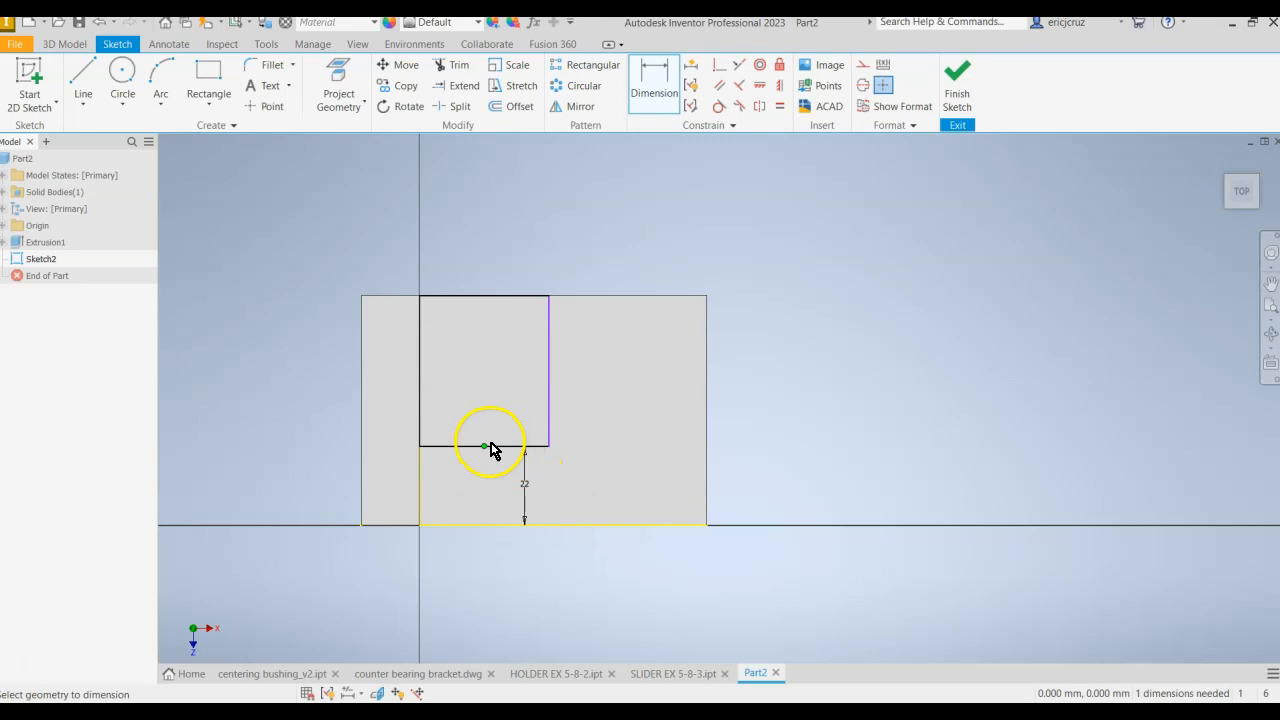
left_click(450, 450)
left_click(452, 420)
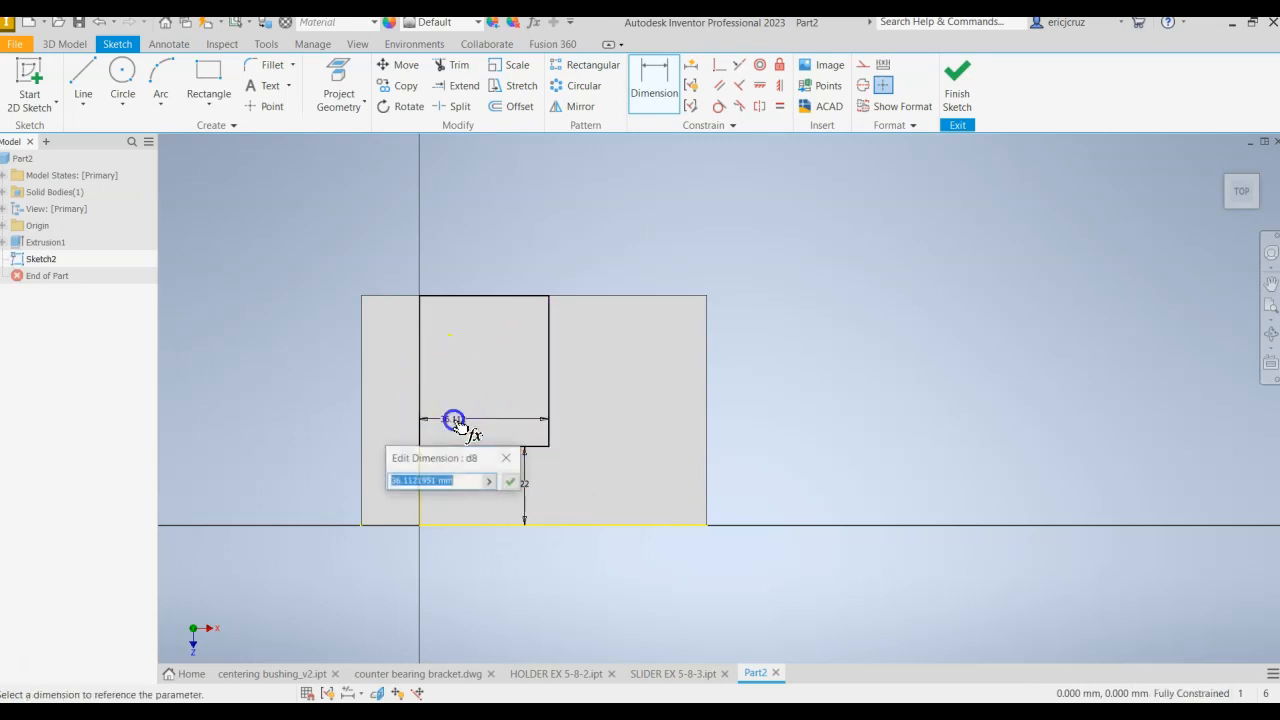
type("40")
key("Return")
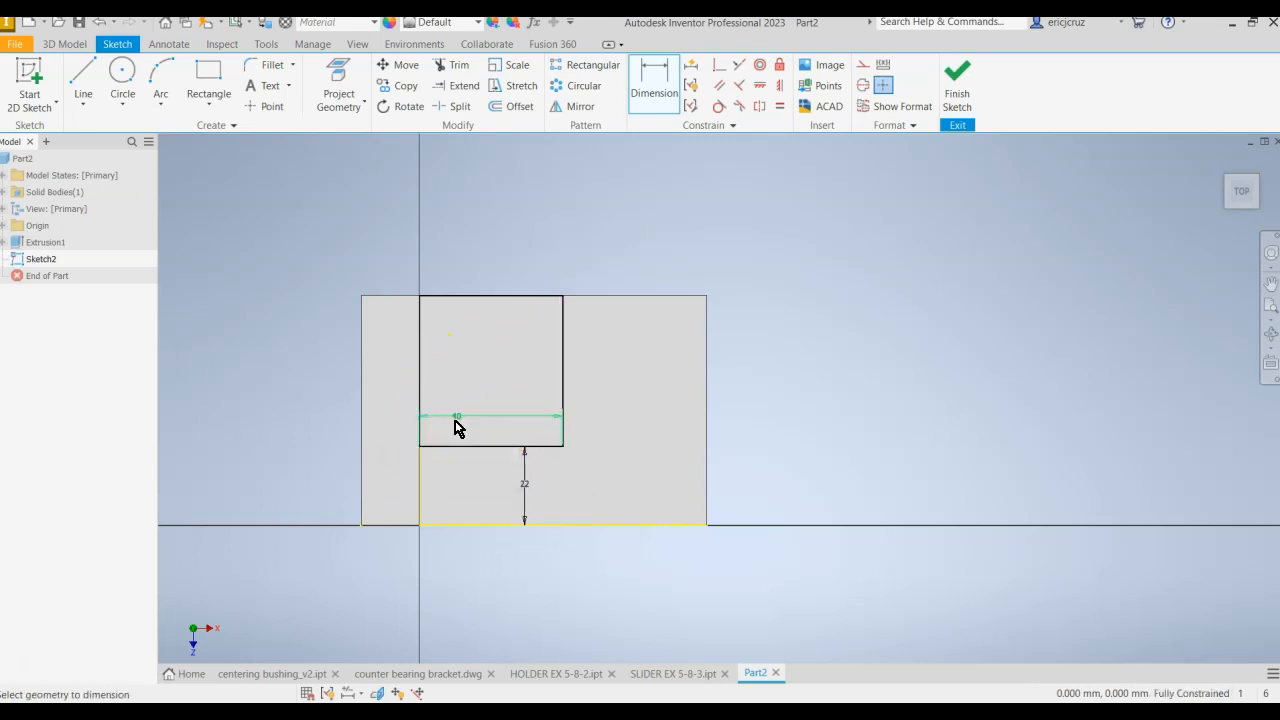
left_click(562, 503)
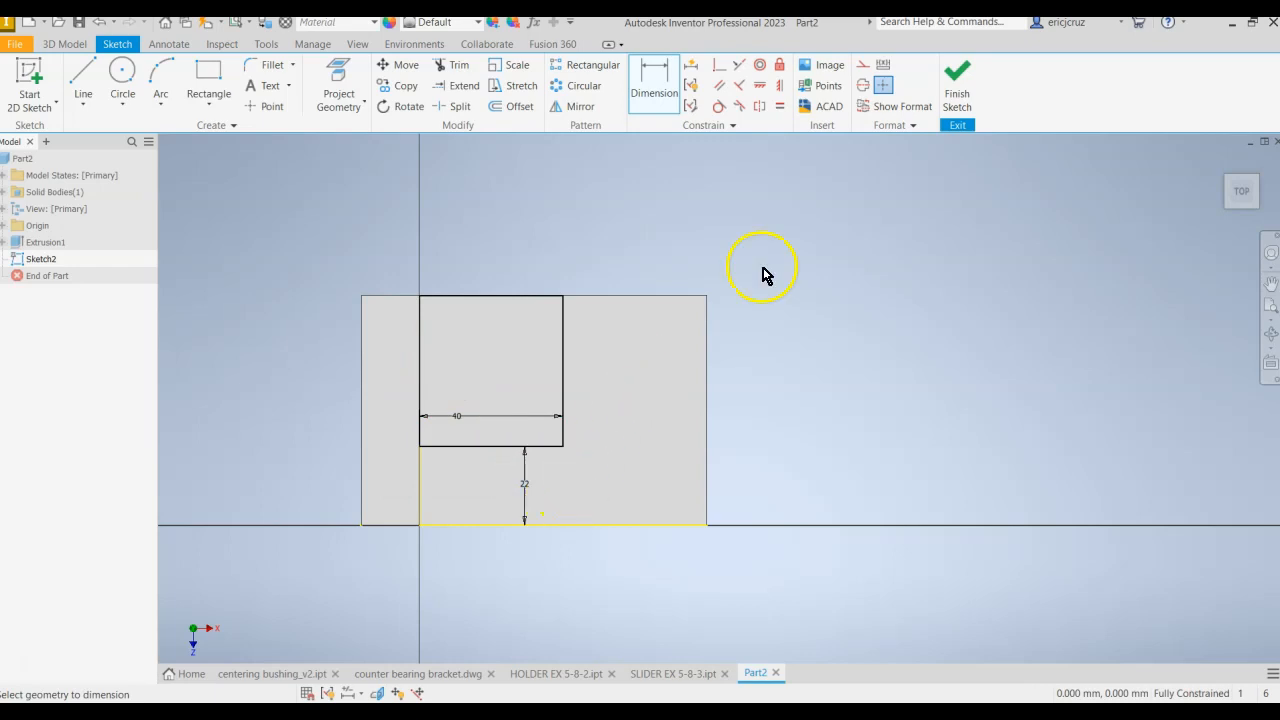
left_click(957, 78)
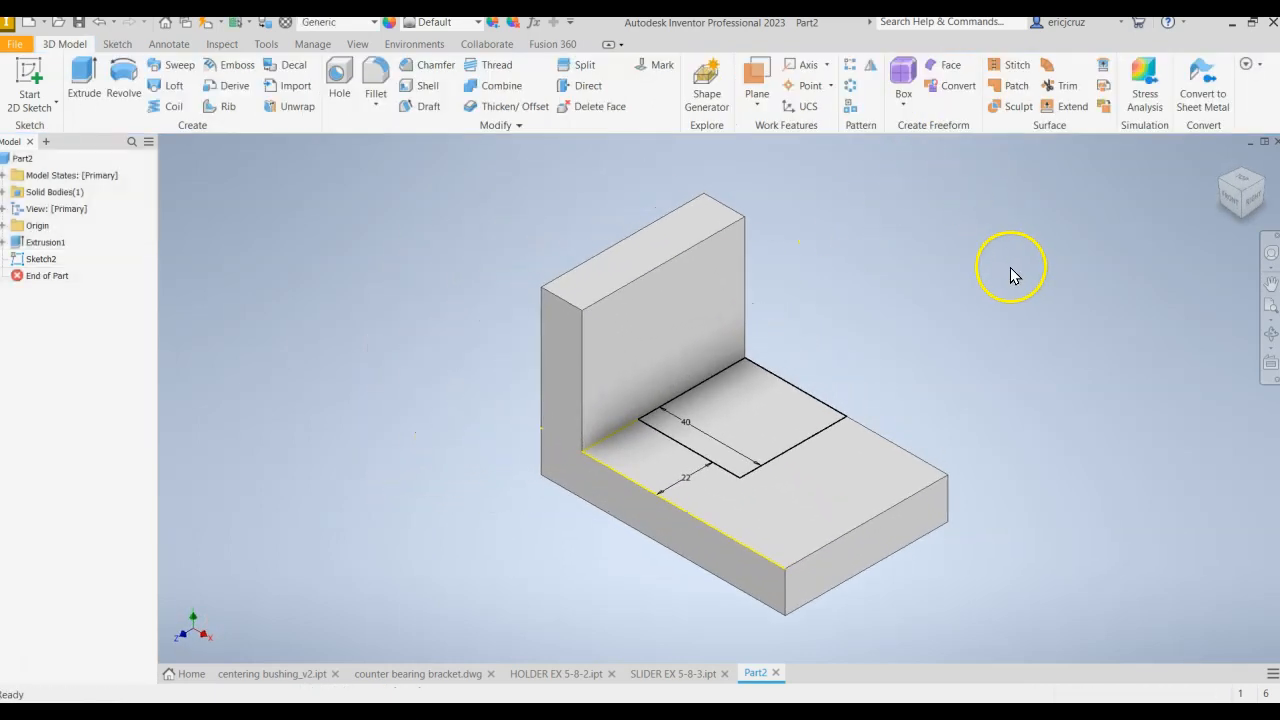
Step: Extrude the rectangle 28 mm upward from the base, joined to the bracket
left_click(84, 80)
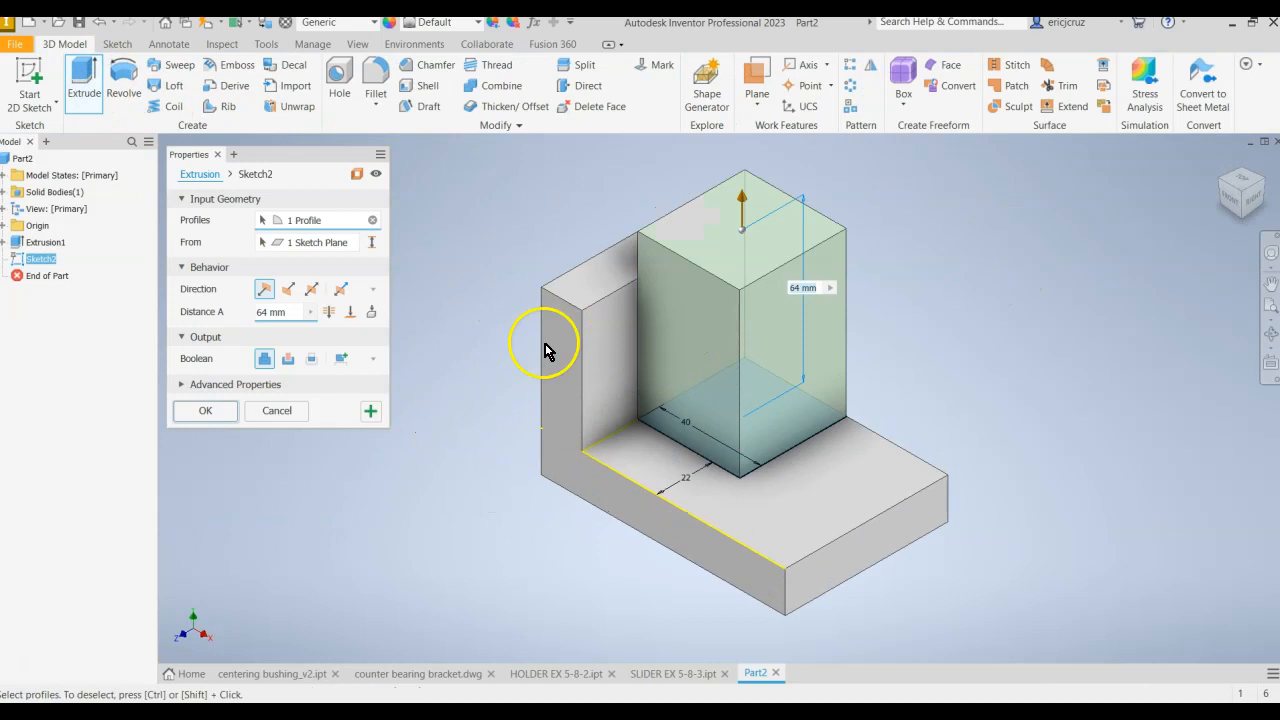
left_click(293, 313)
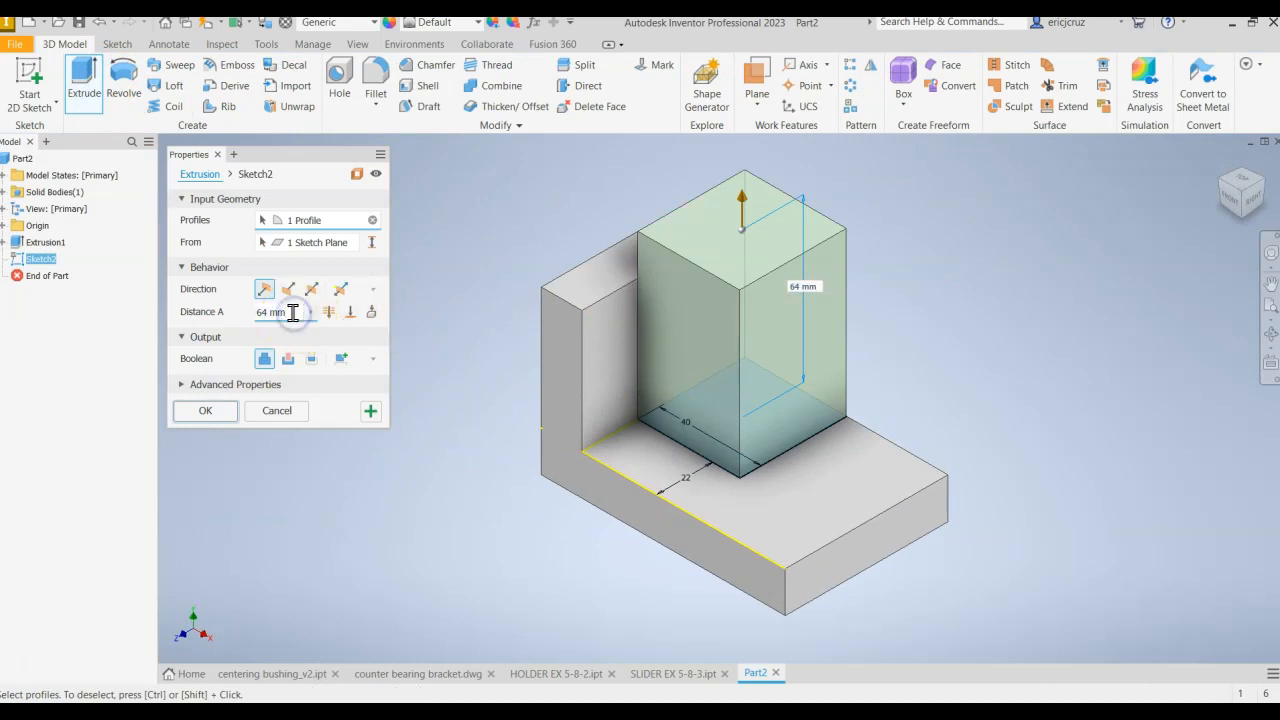
left_click_drag(293, 313, 252, 314)
type("28")
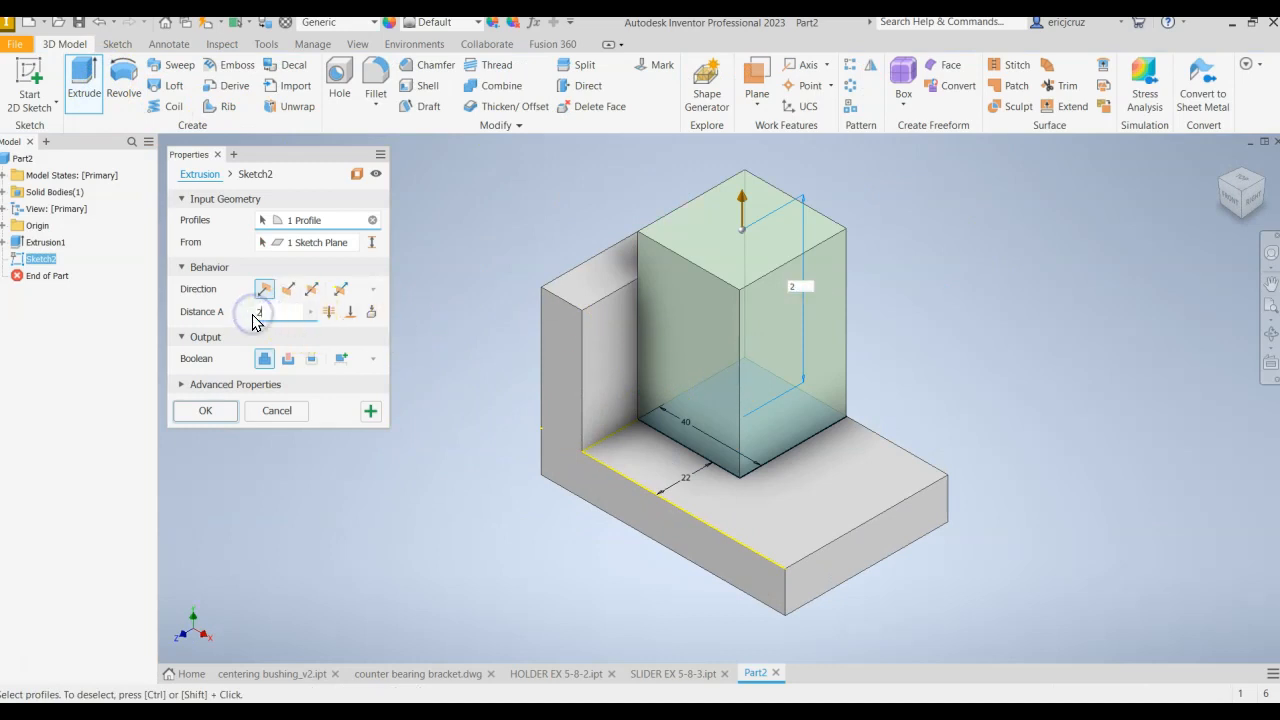
key("Return")
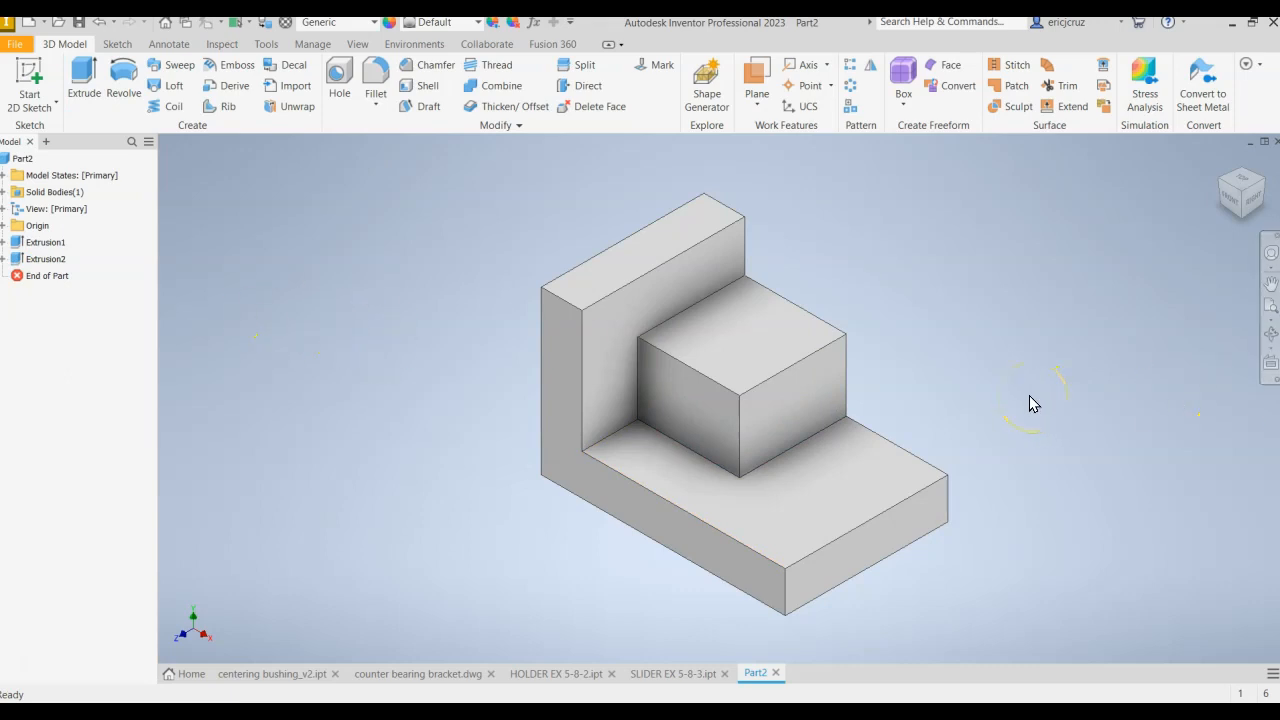
Step: Start a sketch on the block's front face and project that face's outline into it
right_click(697, 400)
left_click(689, 437)
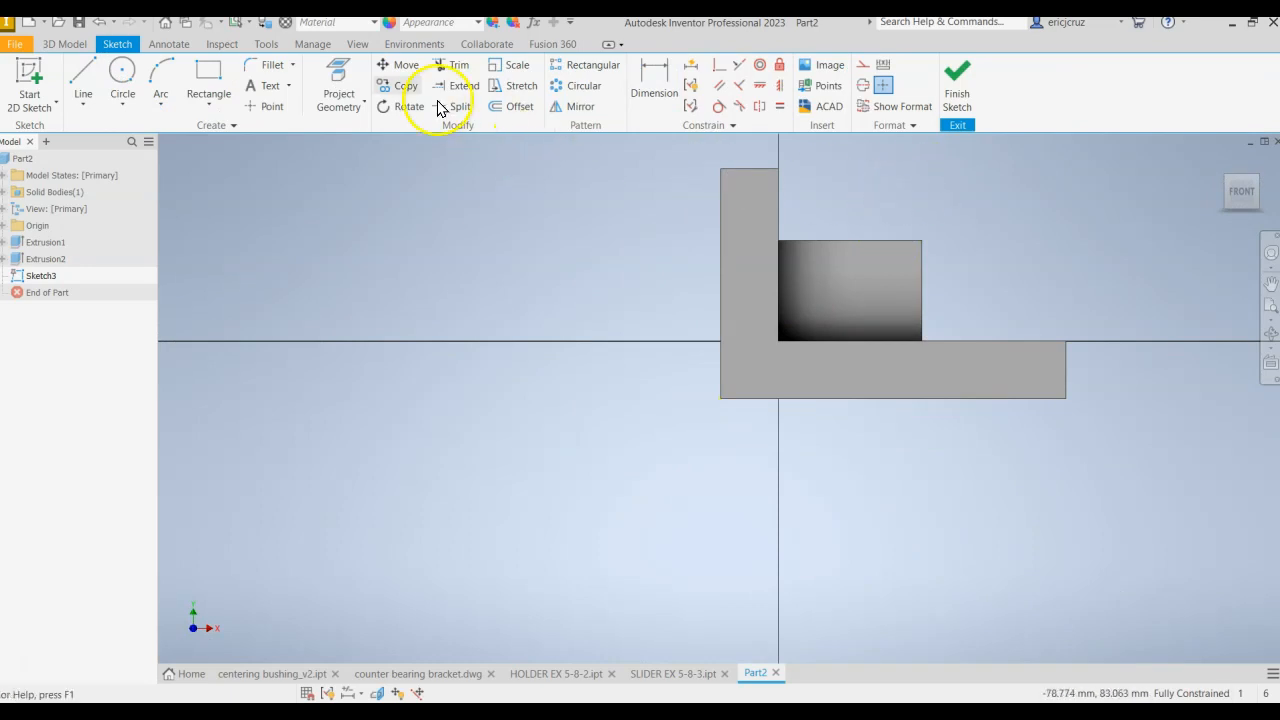
left_click(343, 82)
left_click(840, 265)
scroll(996, 208, "down", 3)
middle_click_drag(986, 213, 965, 255)
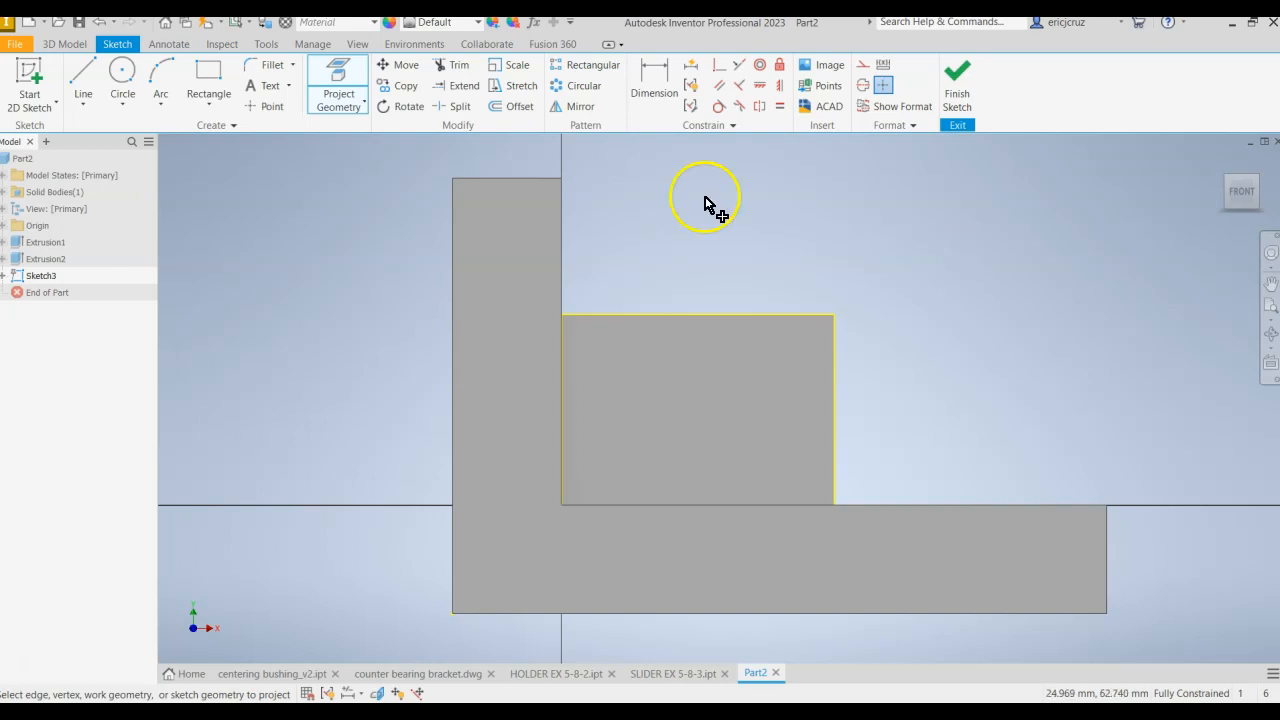
Step: Draw a 24 mm diameter circle centred on the midpoint of the block's top edge and finish the sketch
left_click(122, 72)
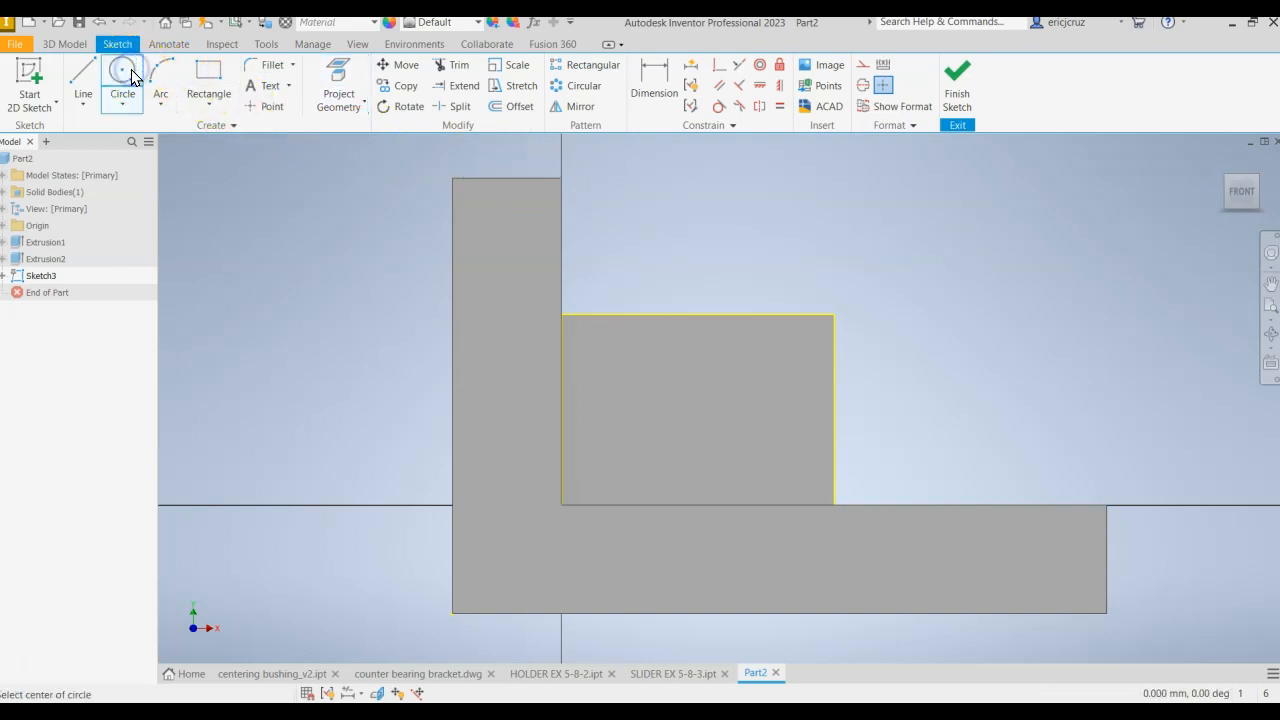
left_click(697, 315)
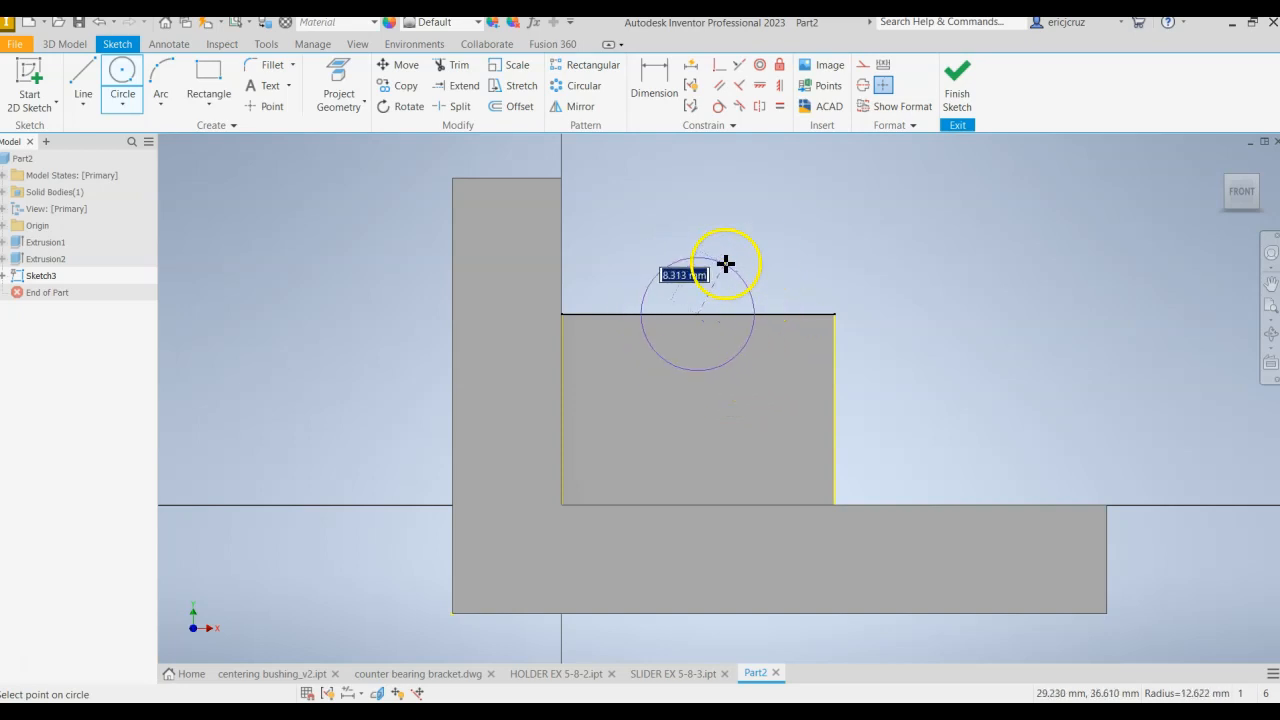
right_click(762, 266)
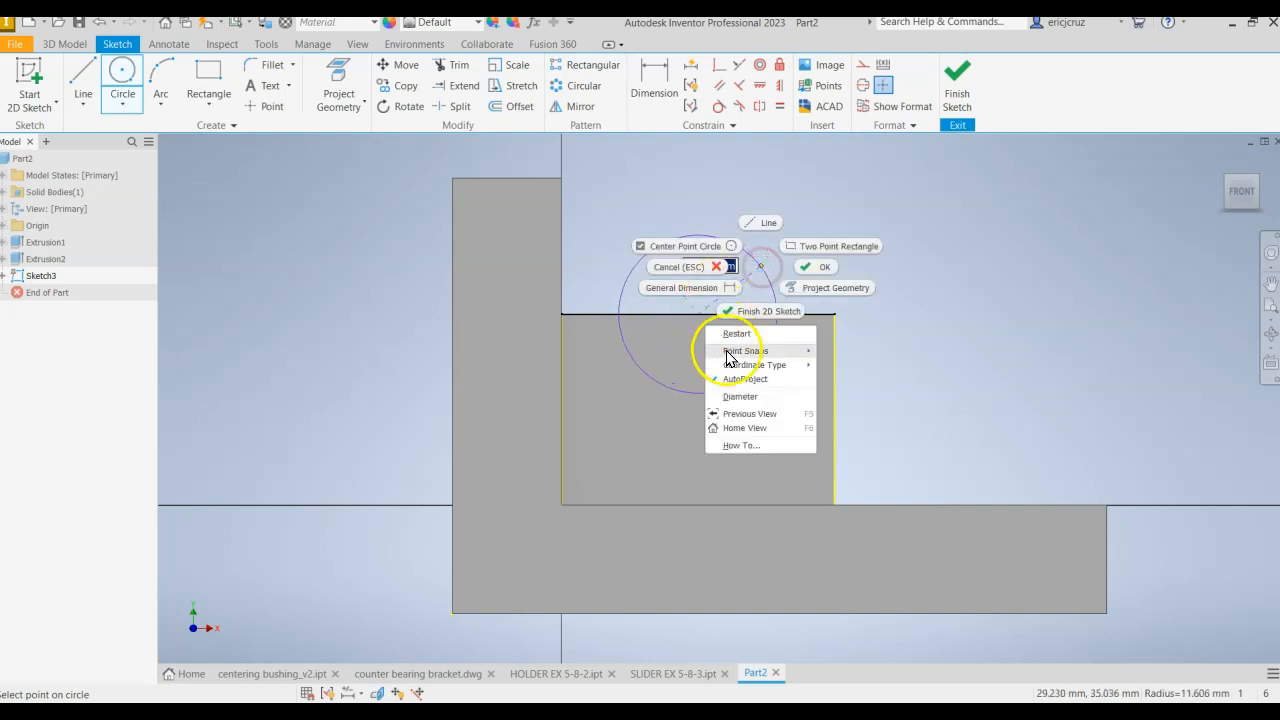
left_click(749, 398)
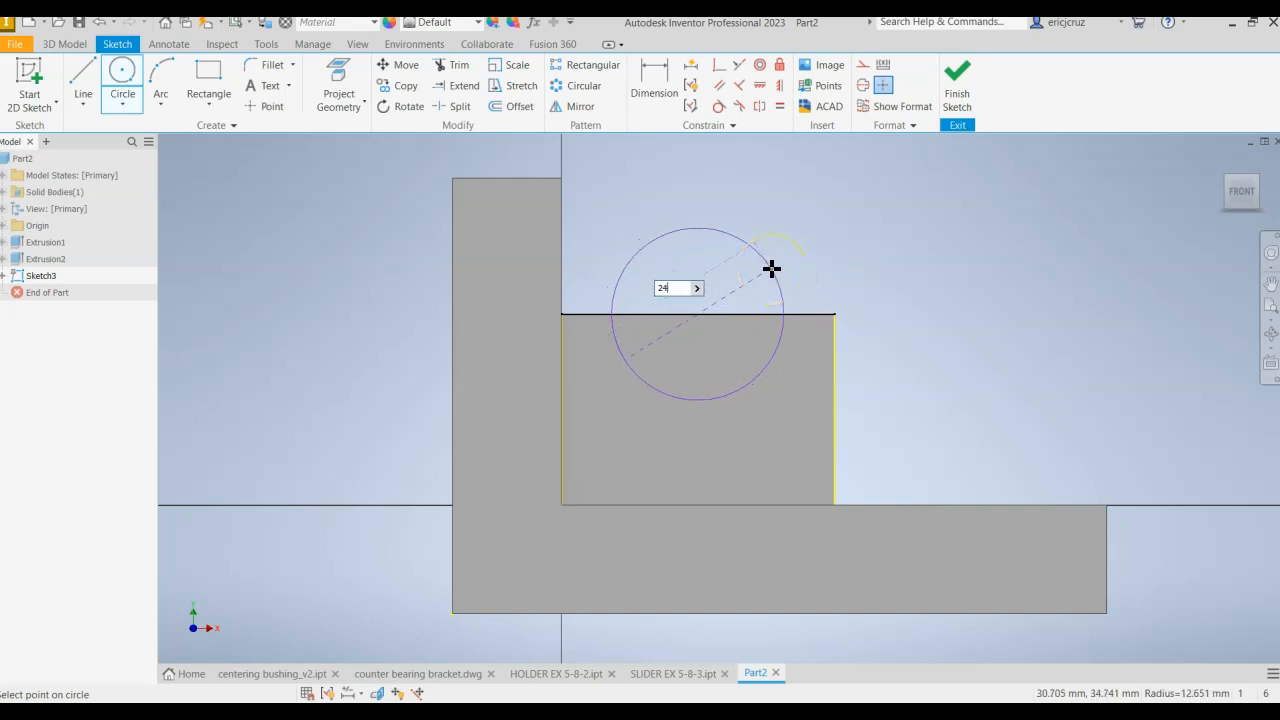
key("Return")
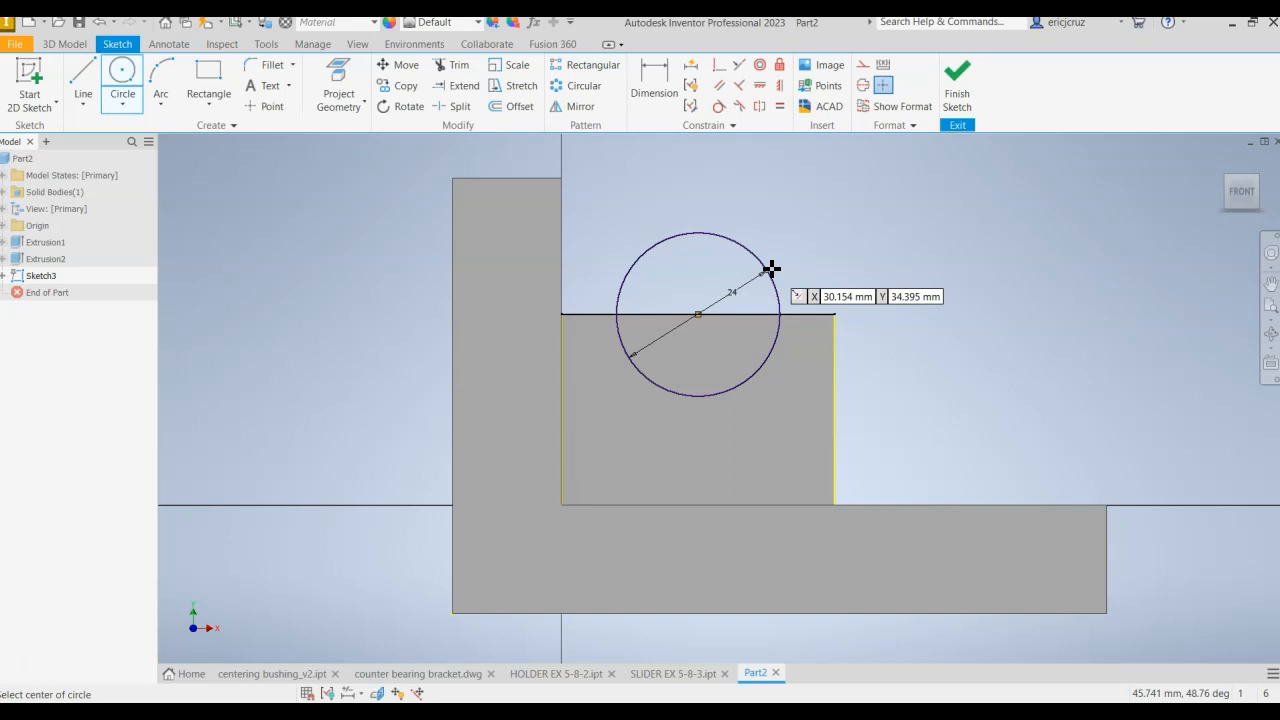
left_click(955, 78)
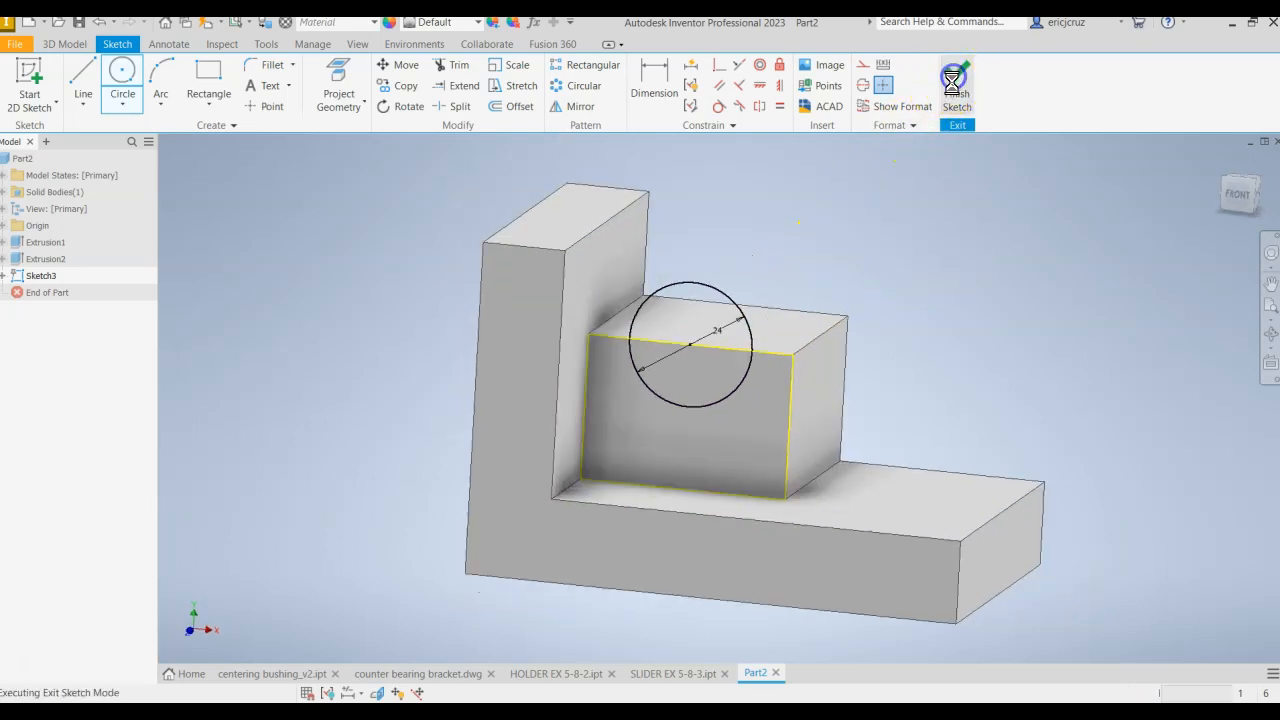
Step: Extrude both halves of the circle as a cut through all, forming a semicircular groove across the block
left_click(95, 88)
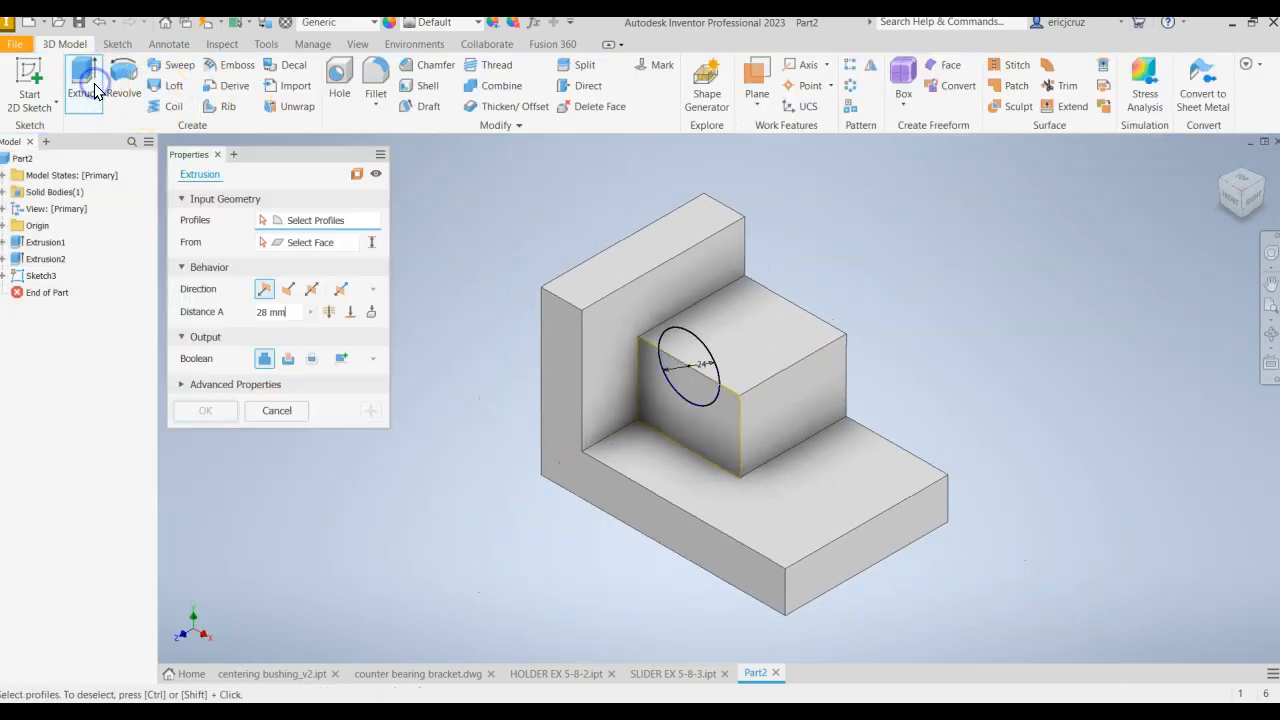
left_click(686, 378)
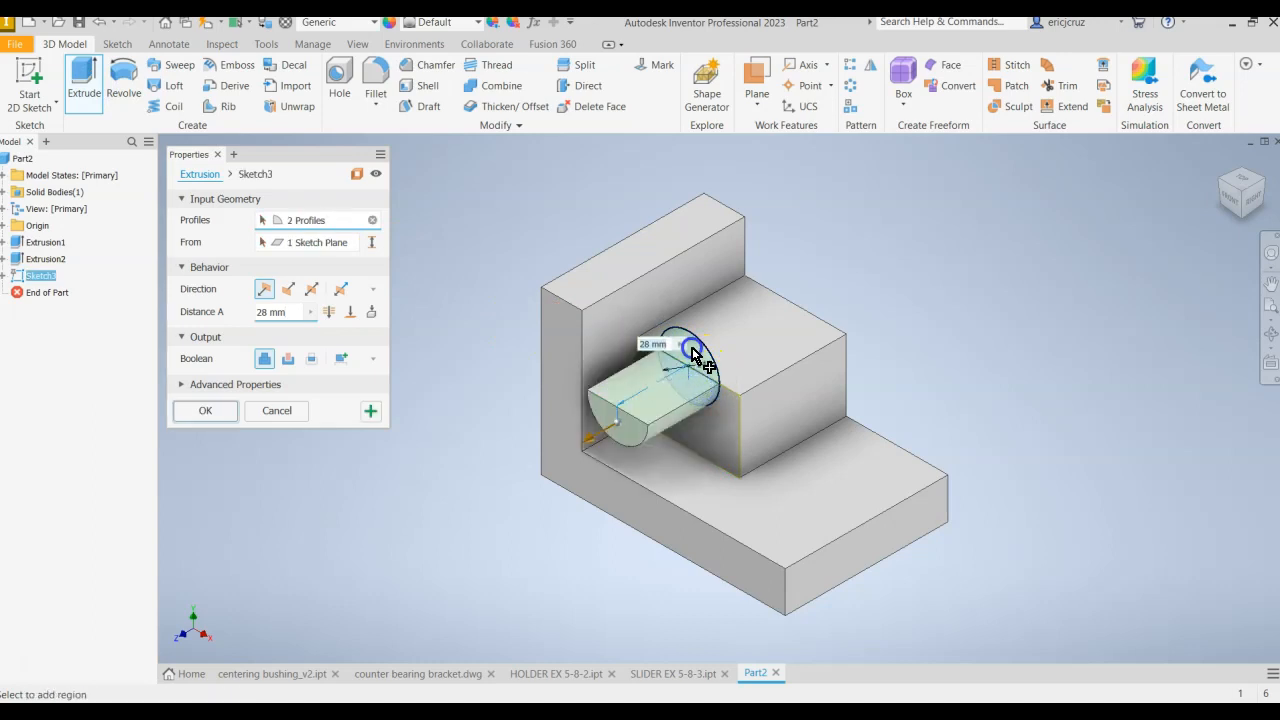
left_click(697, 357)
left_click(288, 358)
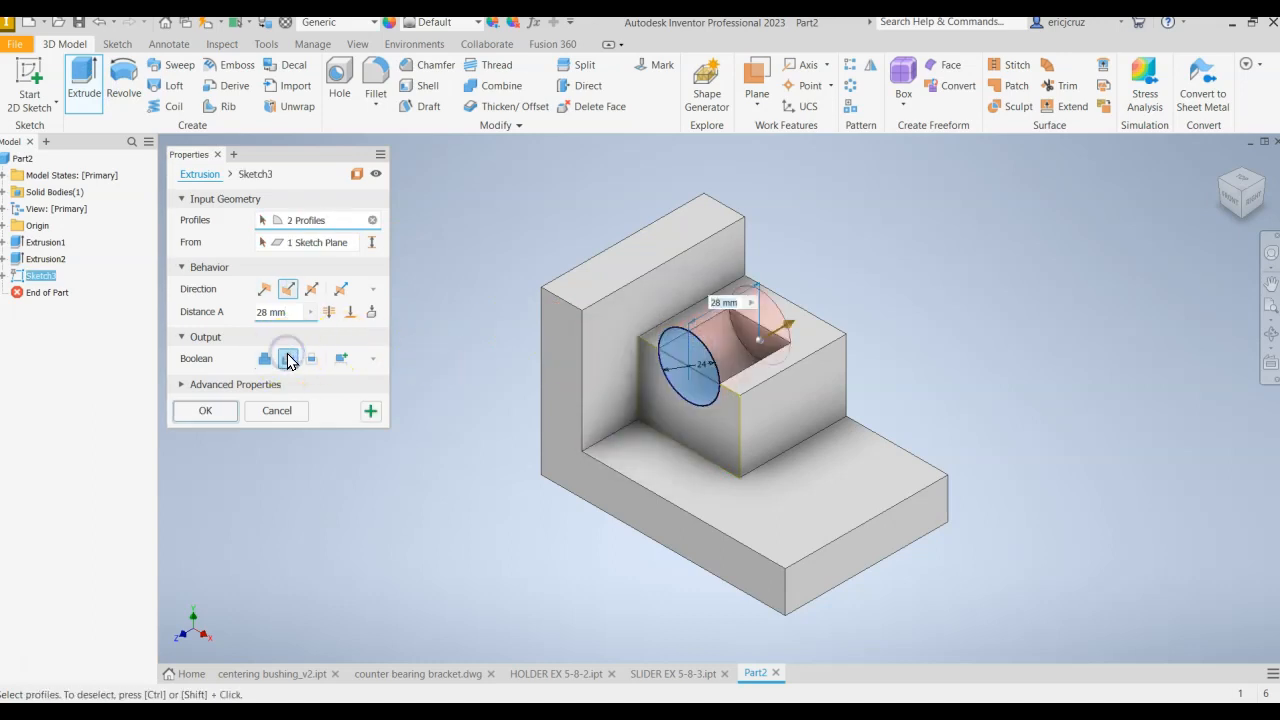
left_click(329, 312)
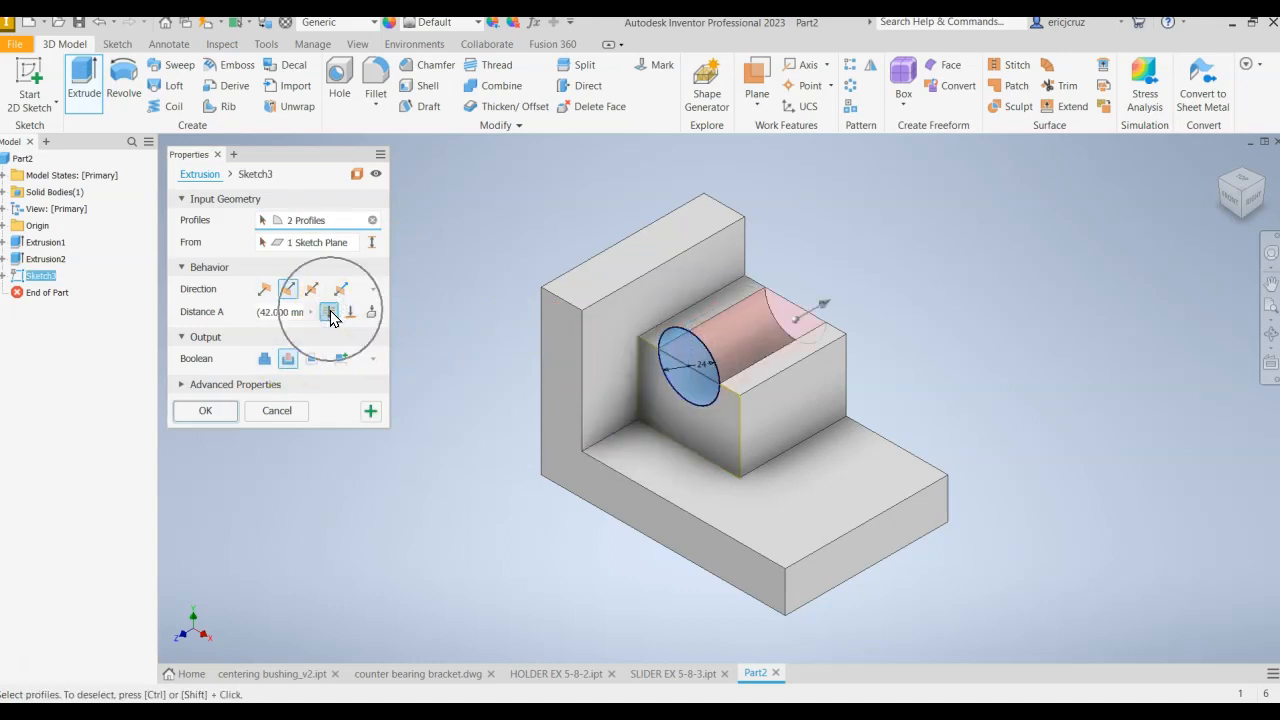
left_click(205, 411)
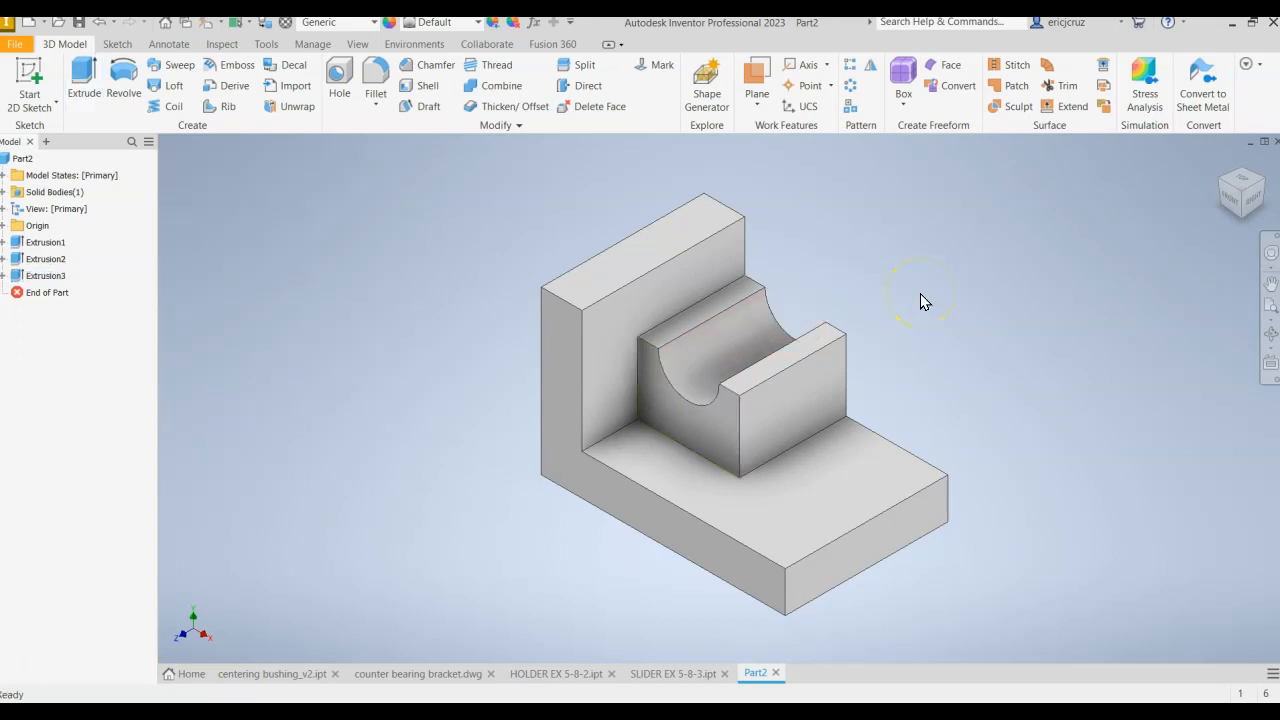
Step: Start a sketch on the bracket's rear side face and project that face's outline into it
left_click(1268, 180)
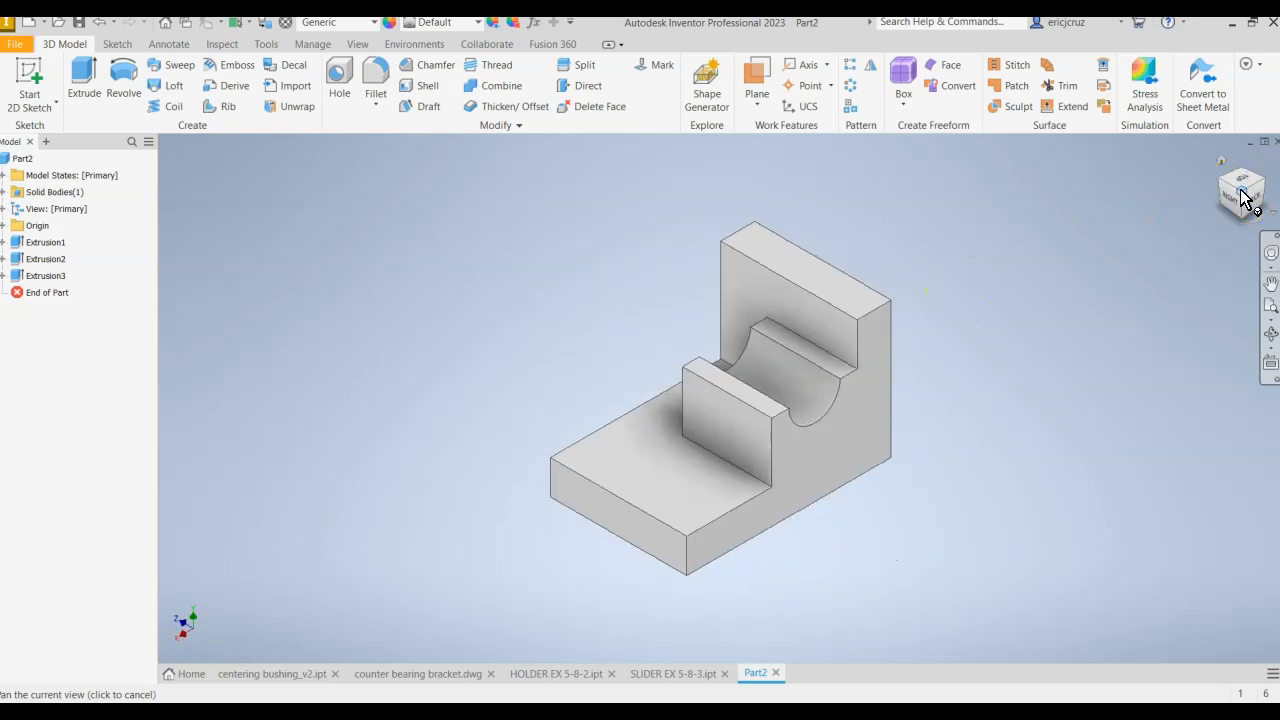
right_click(809, 462)
left_click(807, 506)
left_click(345, 95)
left_click(571, 337)
scroll(430, 232, "up", 3)
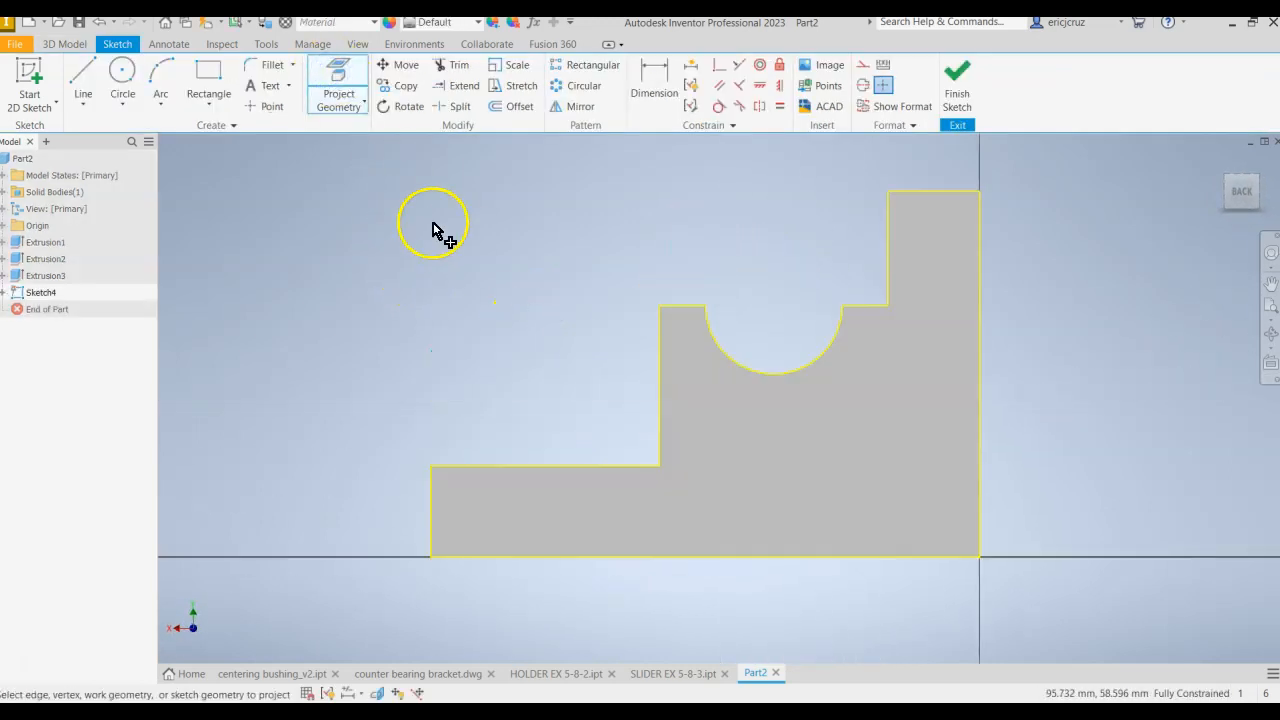
Step: Draw a diagonal line from the block's outer top corner to the base's outer top corner and finish the sketch
left_click(88, 80)
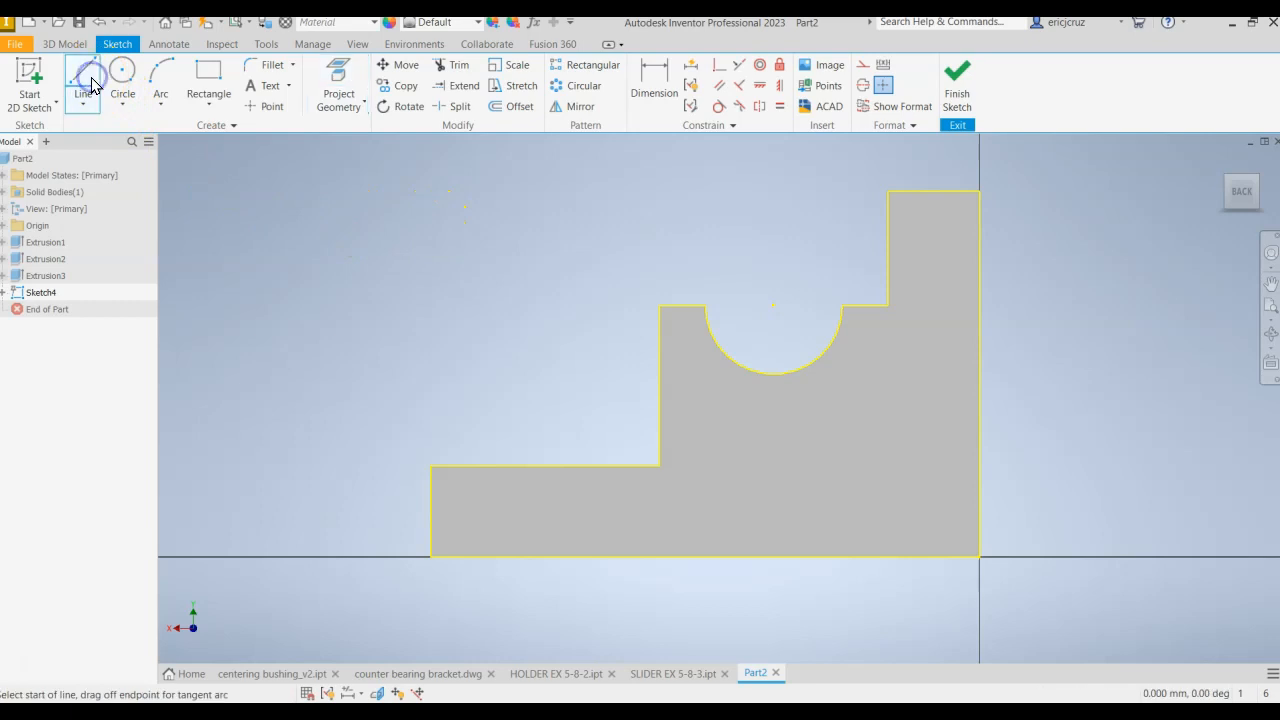
left_click(660, 306)
left_click(432, 464)
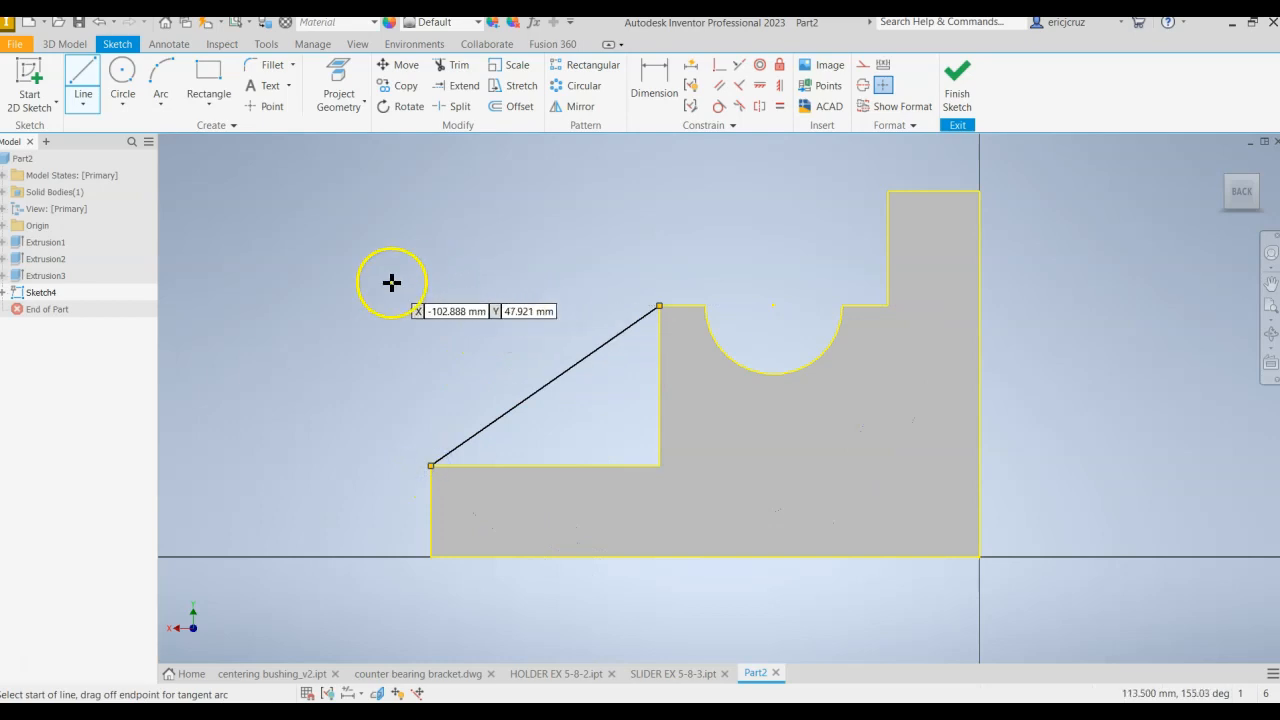
left_click(957, 82)
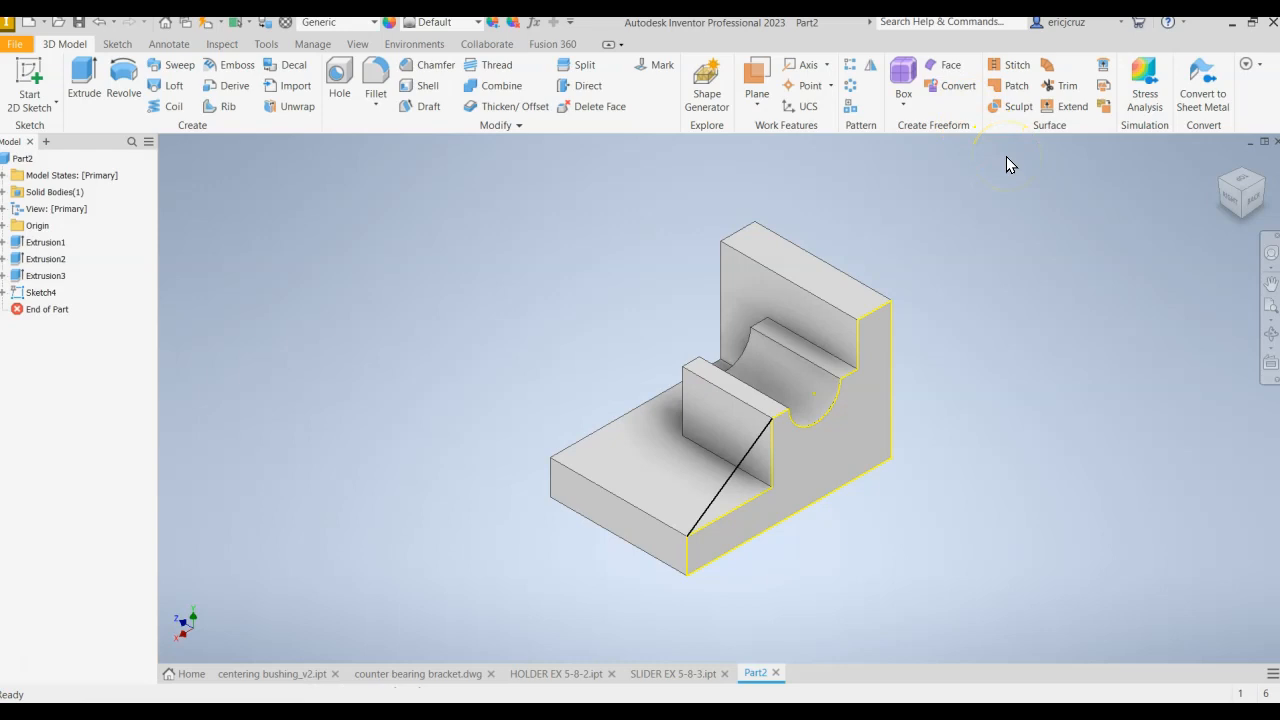
Step: Extrude the triangular profile 12 mm into the part as a joined rib between the block and the base
left_click(84, 86)
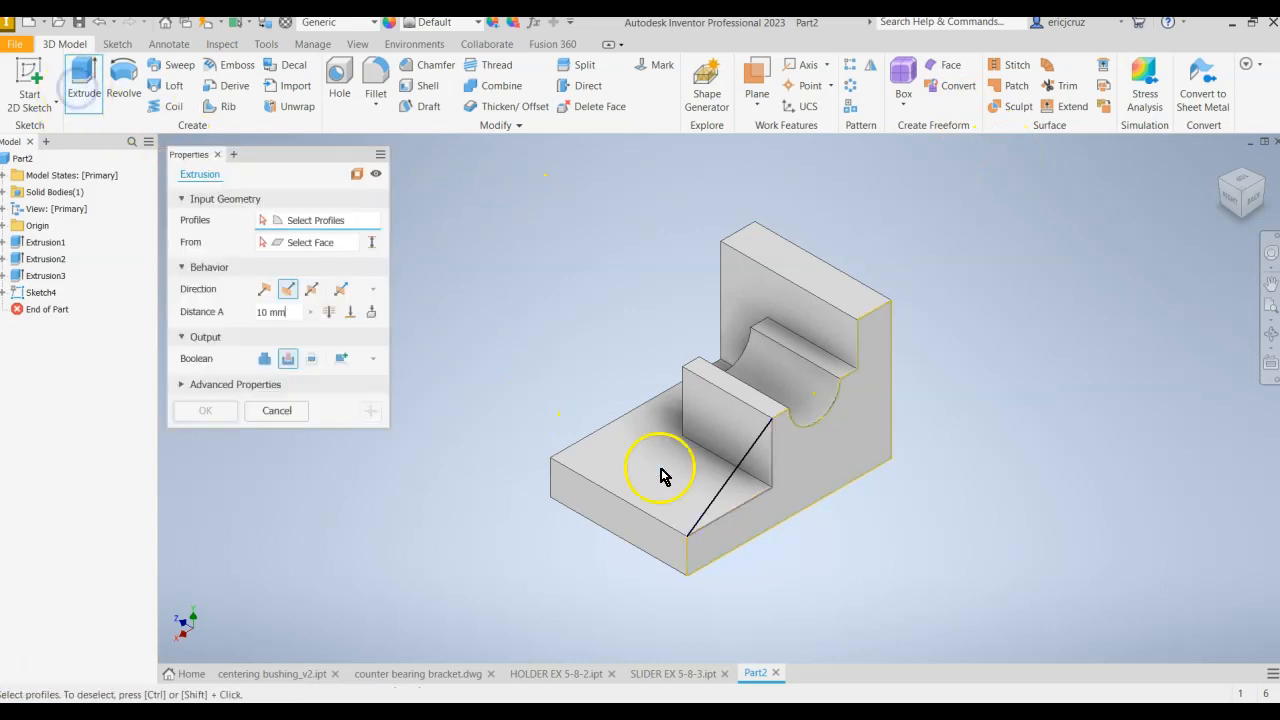
left_click(762, 481)
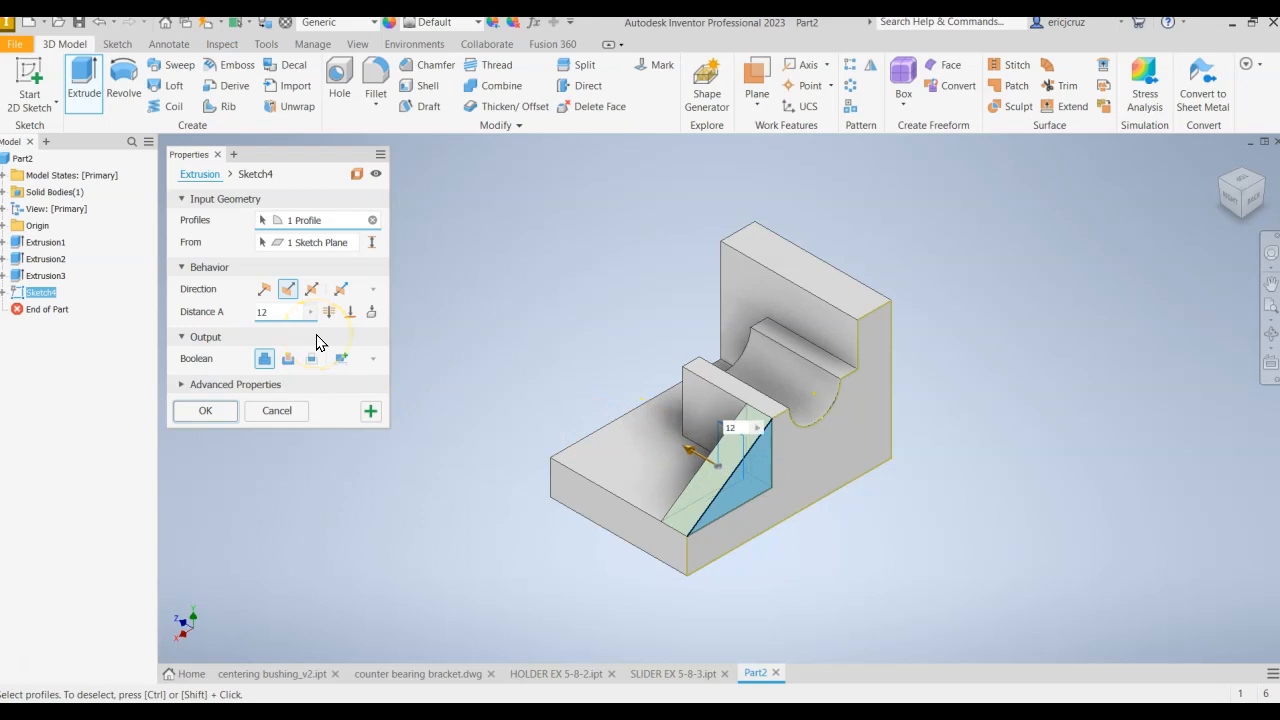
left_click(205, 410)
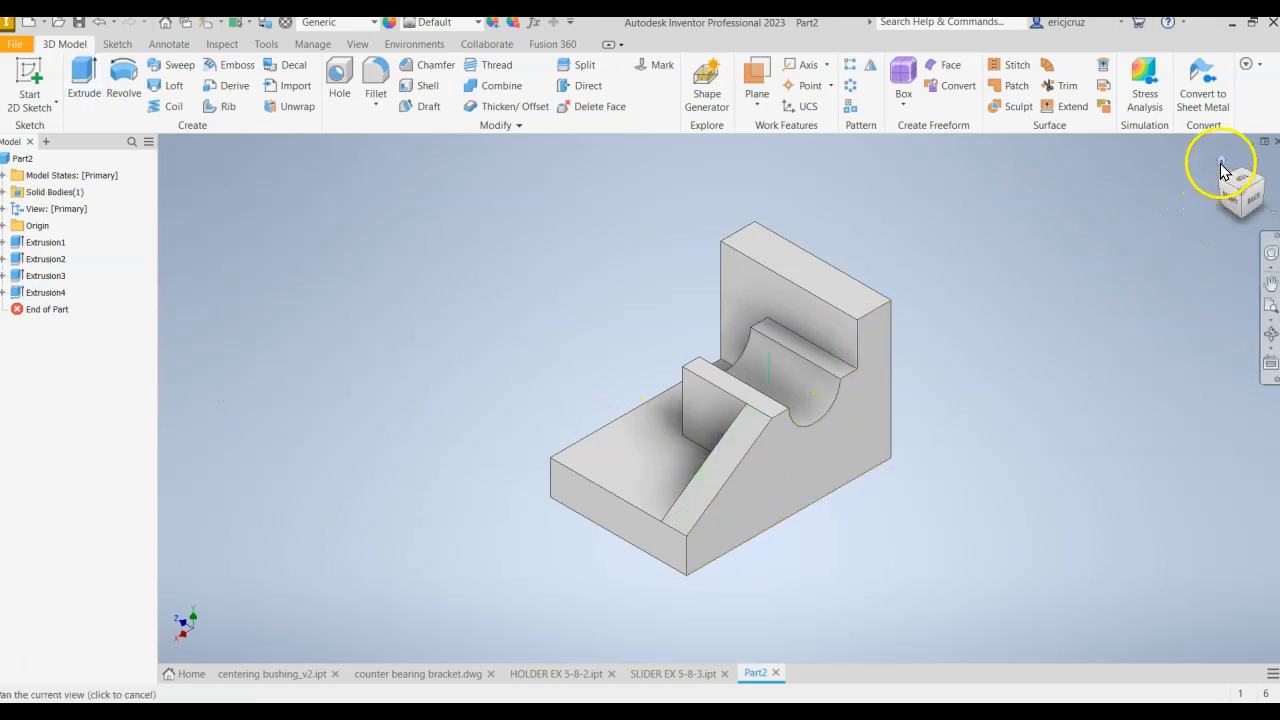
Step: Start a sketch on the base's upper face and project that face's outline into it
left_click(1220, 164)
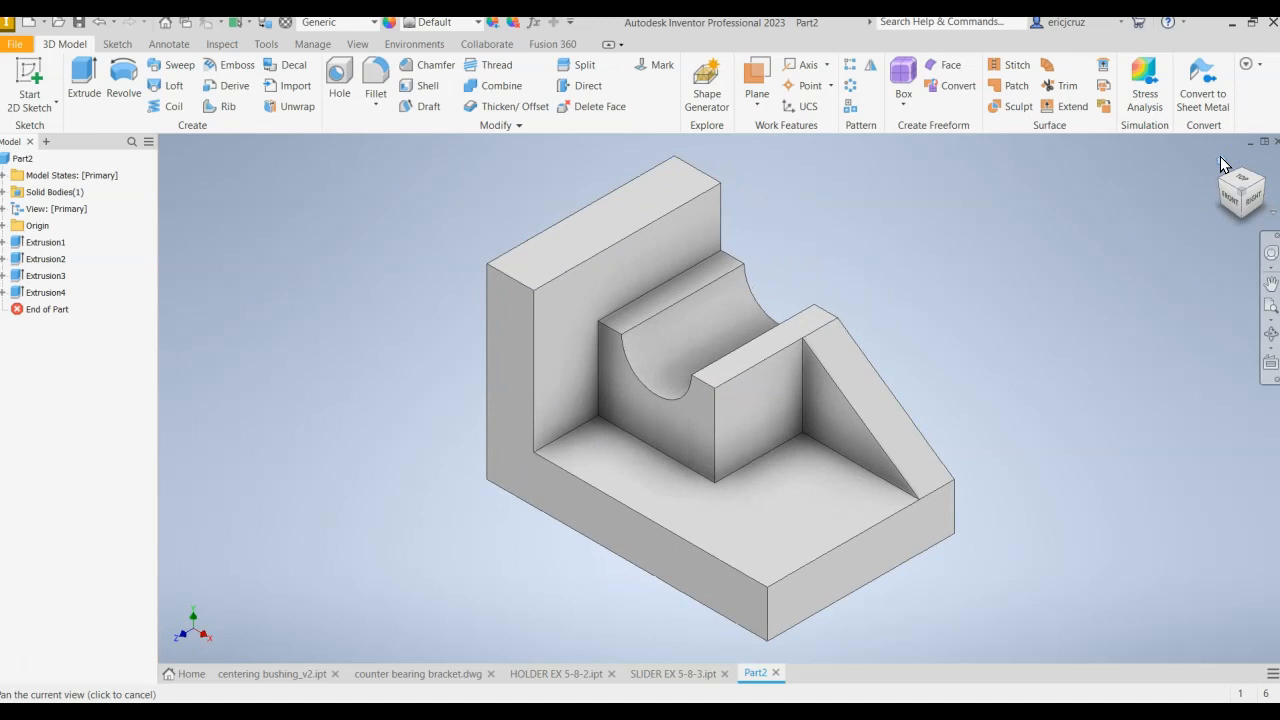
left_click(800, 512)
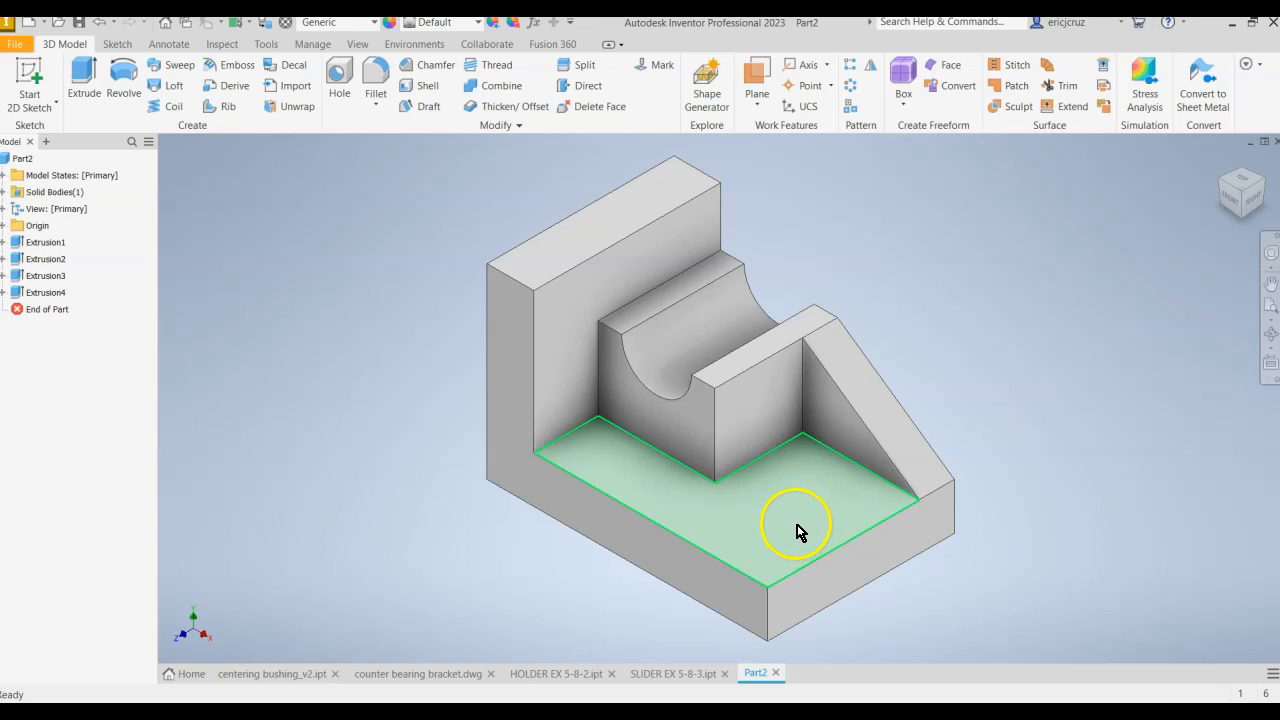
right_click(797, 532)
left_click(800, 566)
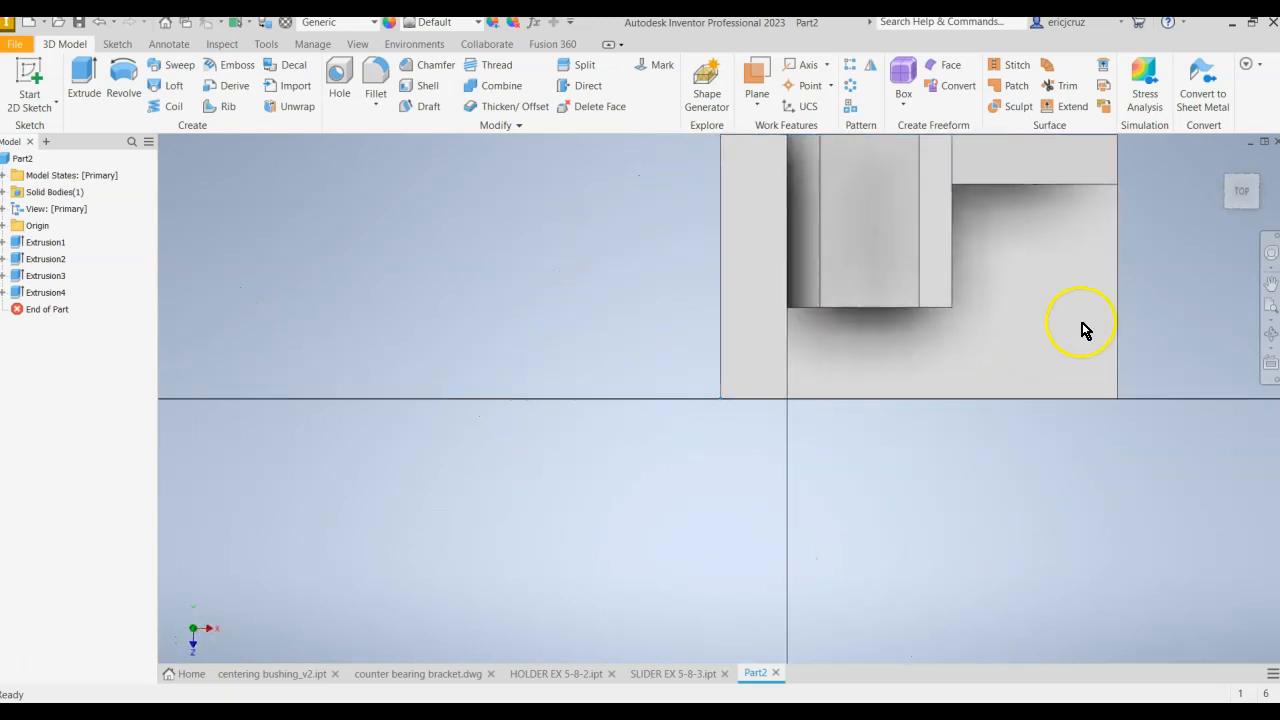
middle_click_drag(1082, 323, 724, 461)
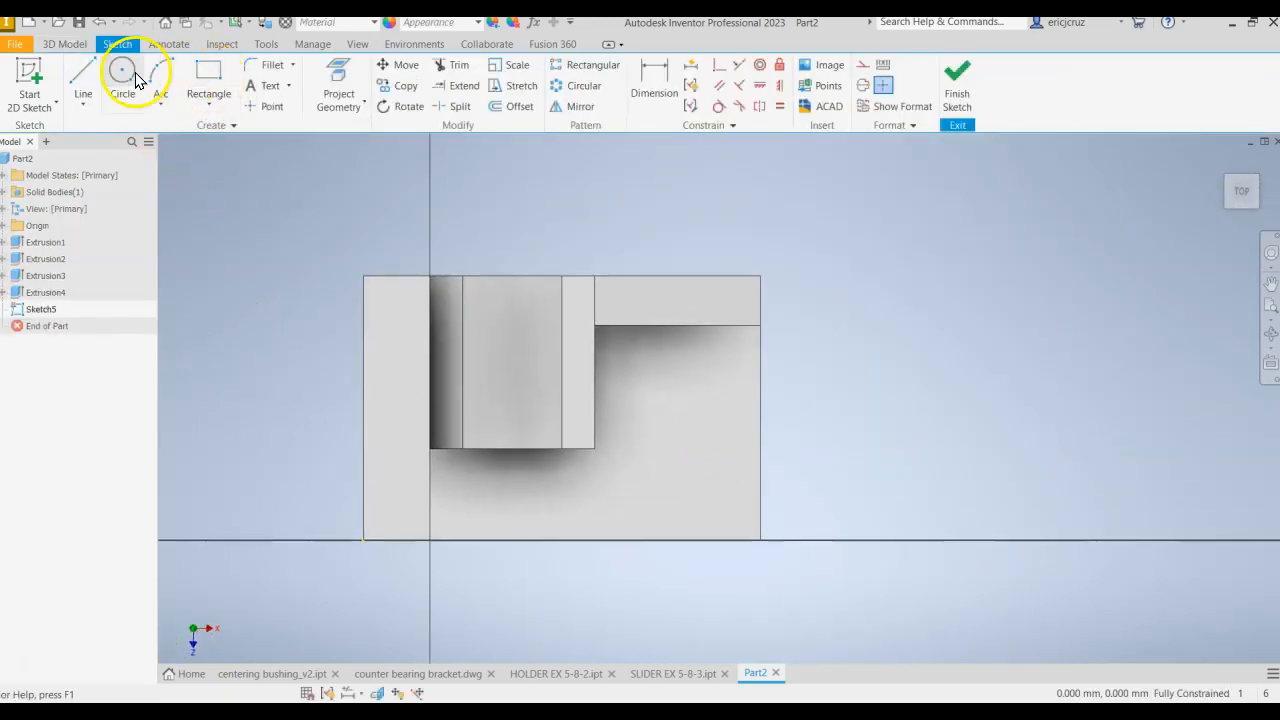
left_click(339, 86)
left_click(673, 449)
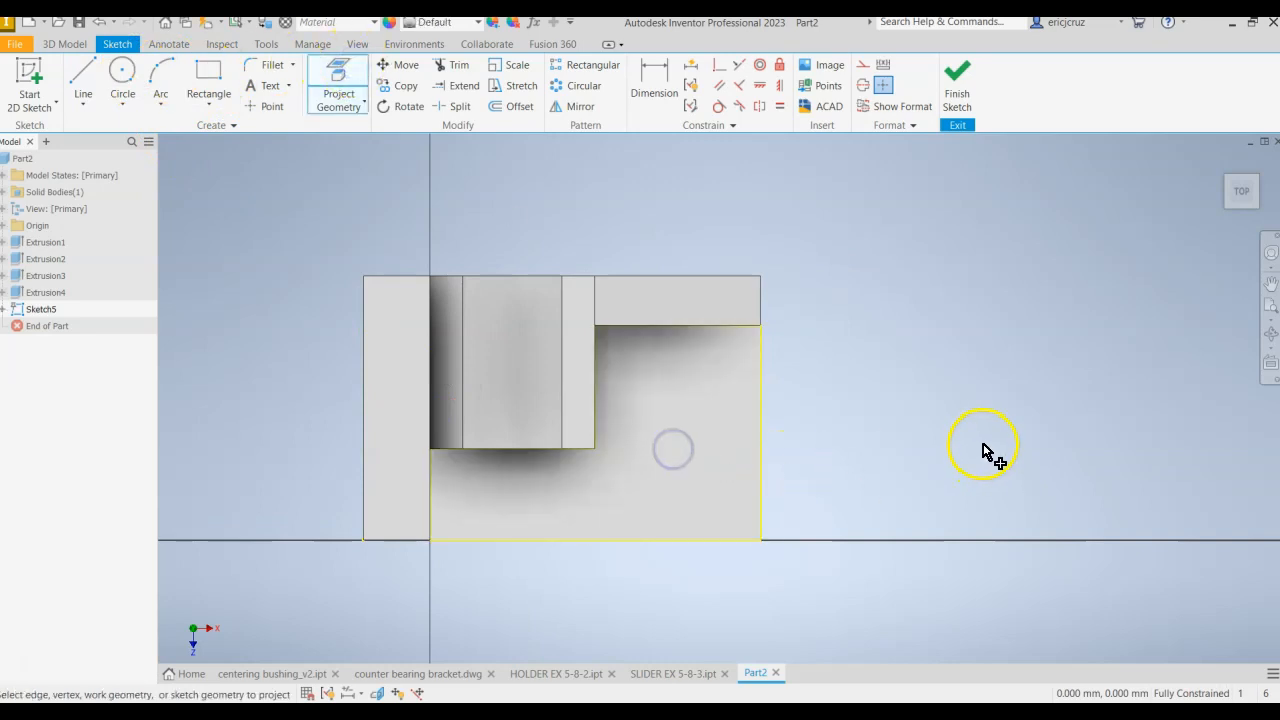
Step: Draw a circle on the base between the block and the outer end, and set its diameter to 16 mm
left_click(122, 75)
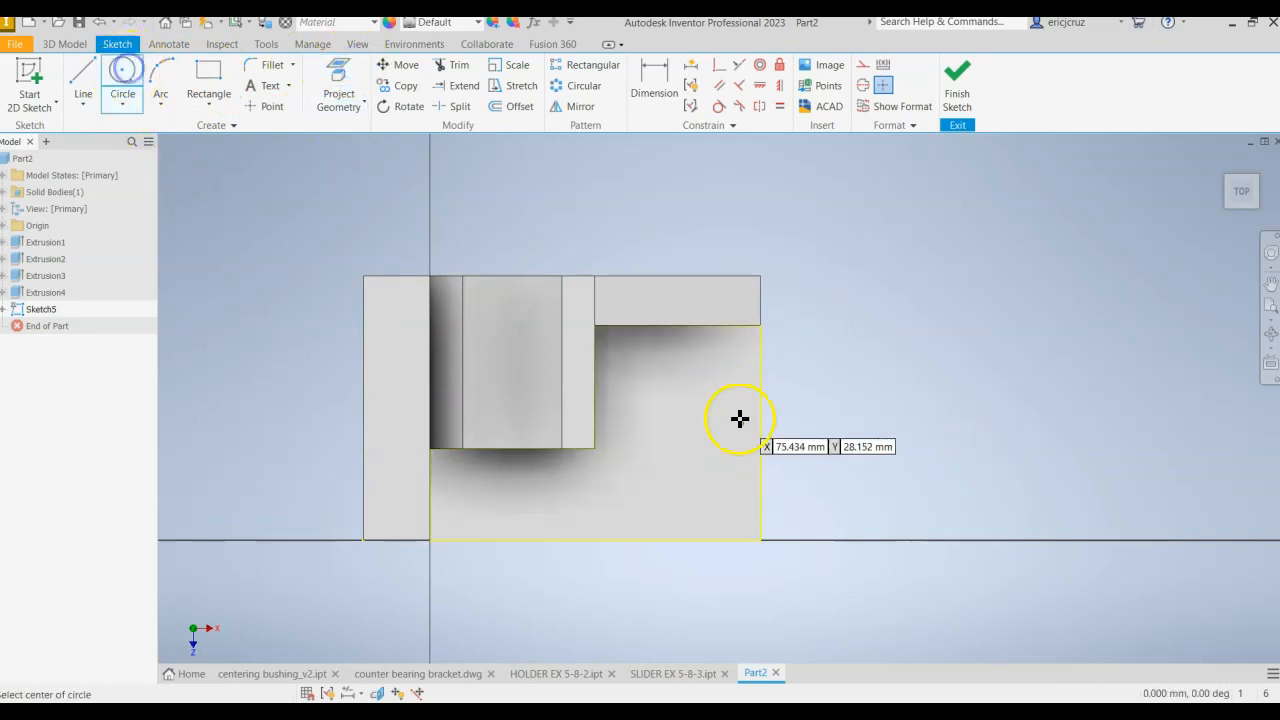
left_click(671, 464)
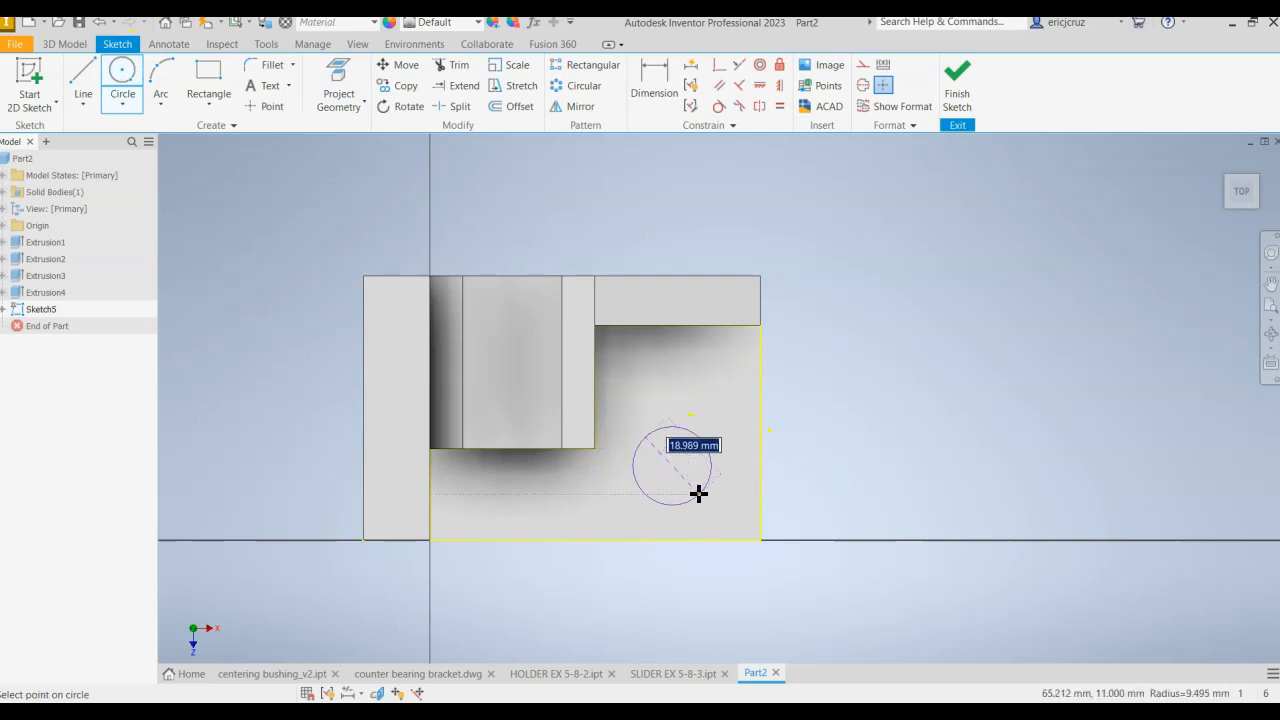
left_click(704, 502)
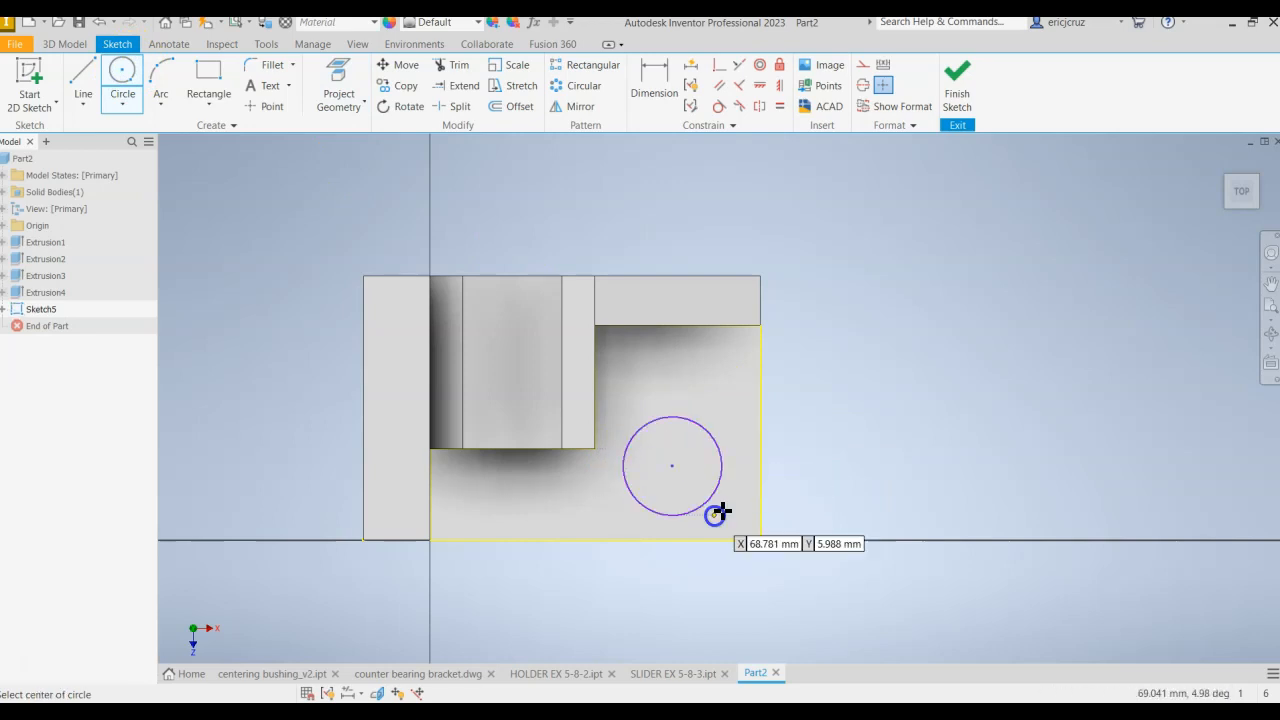
key("Escape")
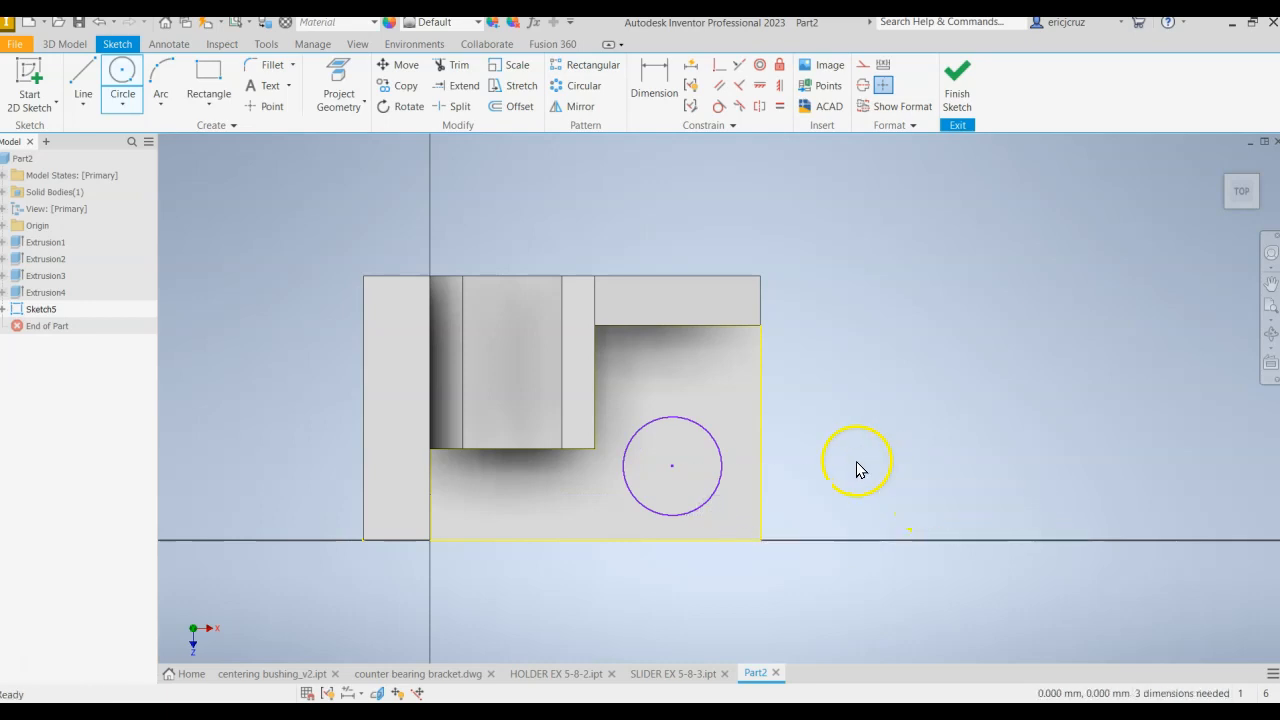
left_click(654, 80)
left_click(706, 430)
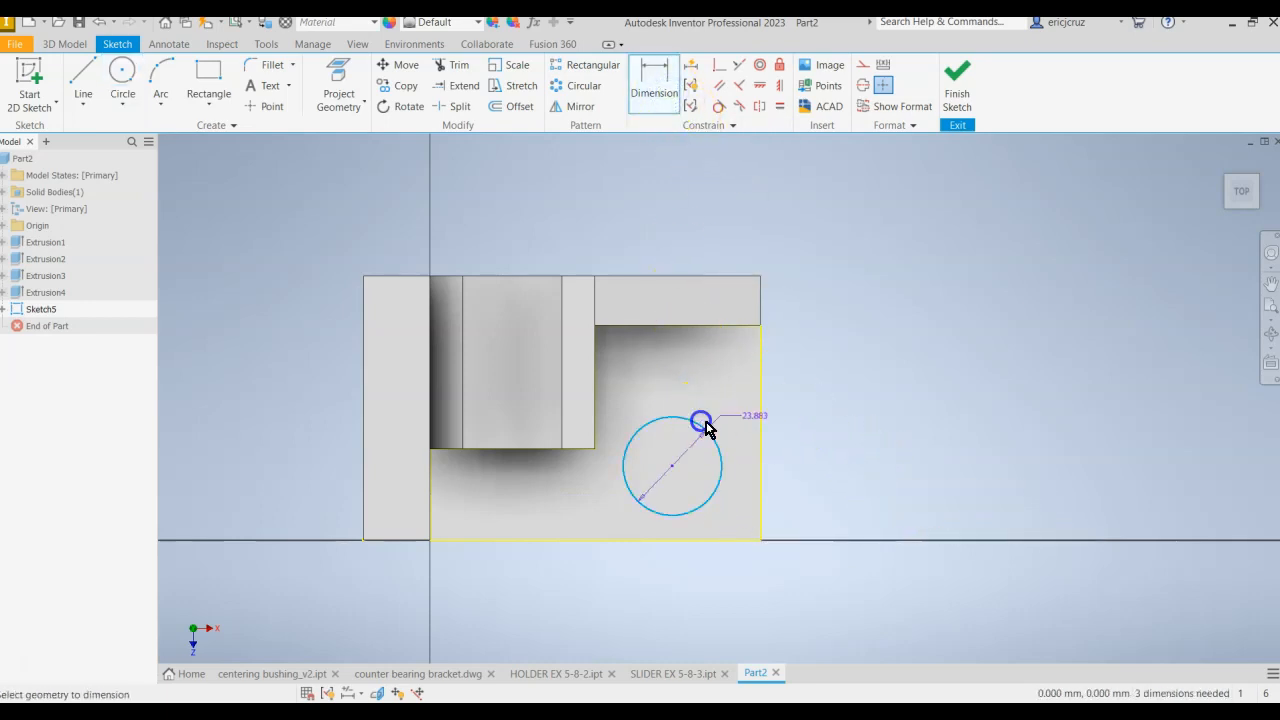
left_click(812, 360)
type("16")
key("Return")
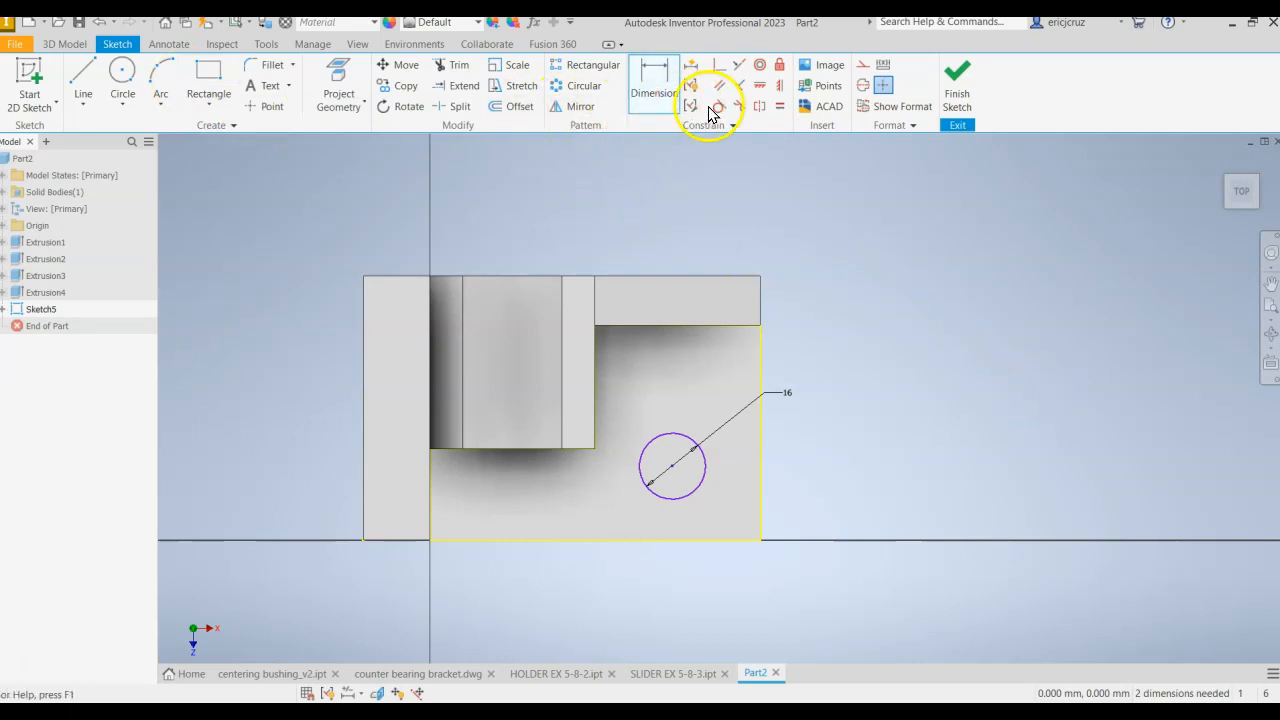
Step: Draw a horizontal line from below the circle past the base's outer end and make it tangent to the circle
left_click(84, 73)
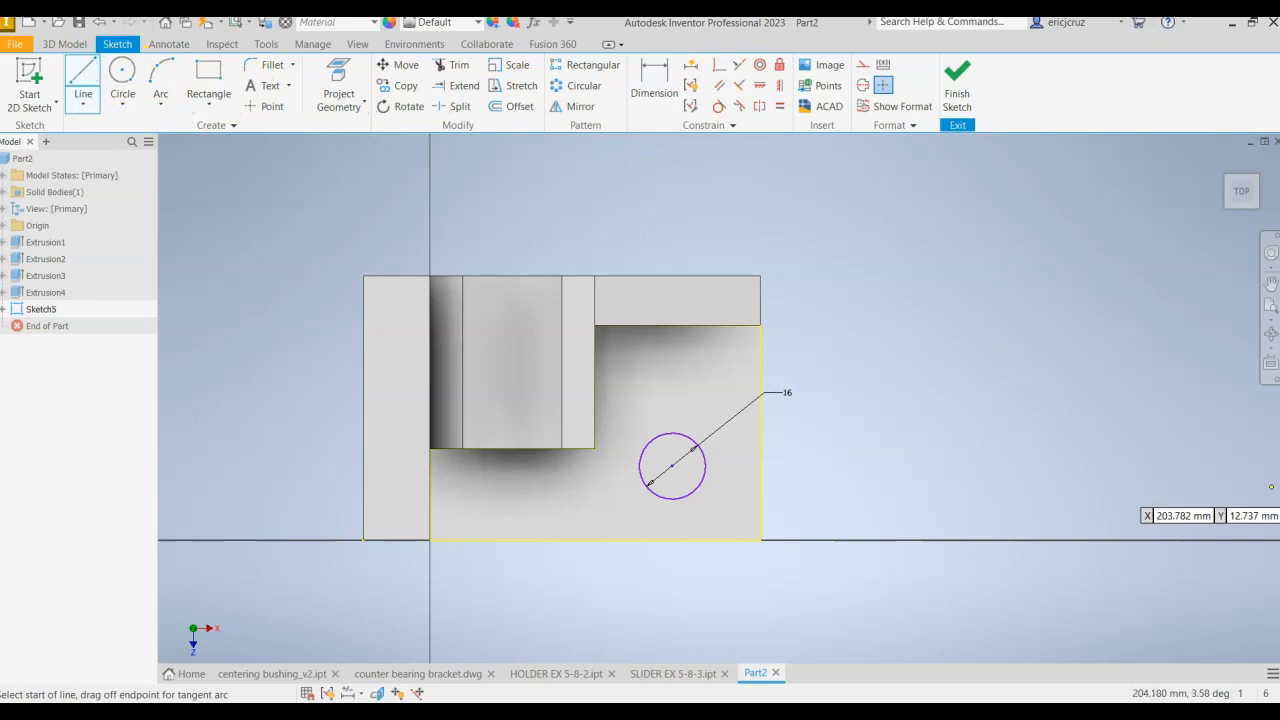
scroll(677, 471, "up", 4)
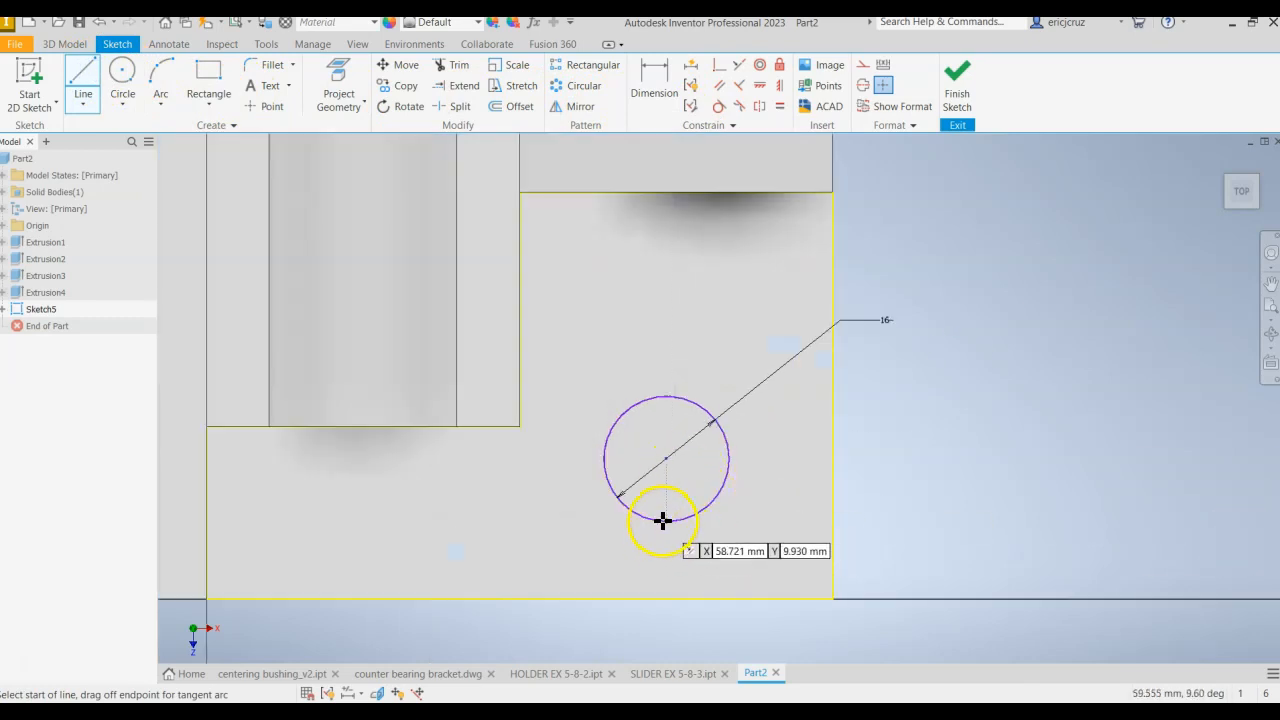
left_click(618, 528)
left_click(920, 528)
key("Escape")
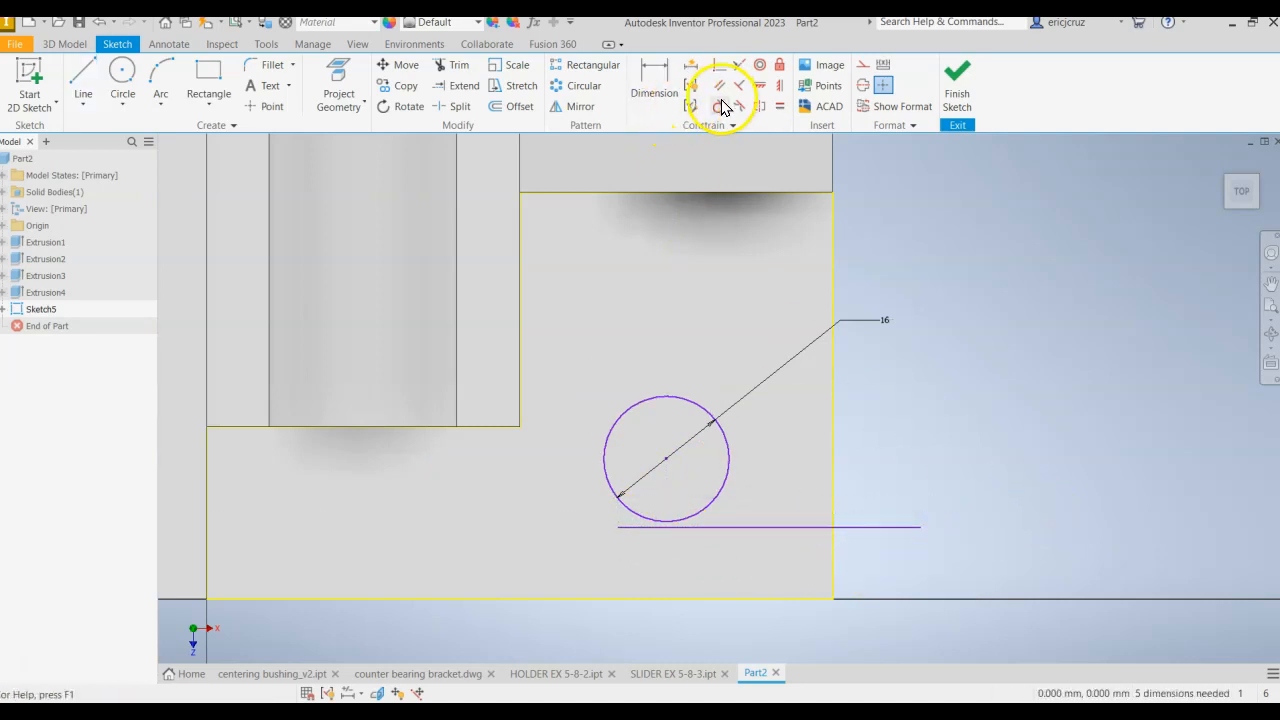
left_click(719, 107)
left_click(750, 527)
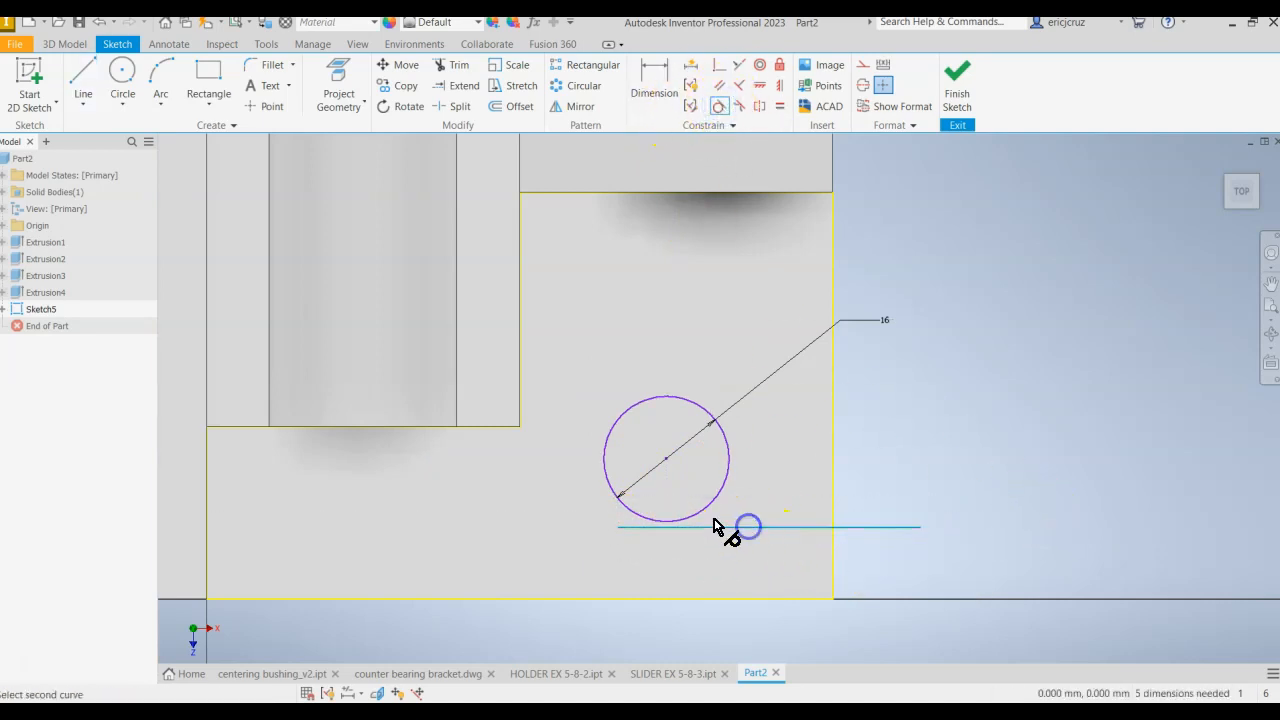
left_click(706, 510)
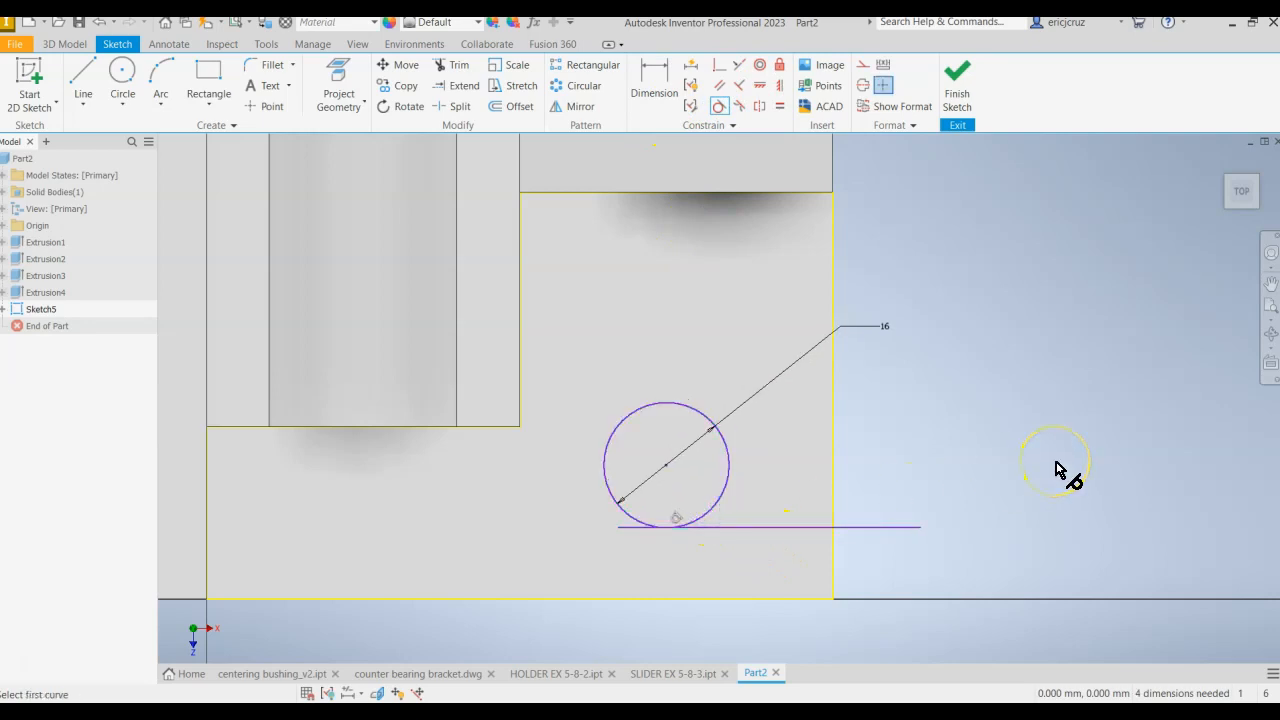
Step: Draw a second line above the circle past the base's outer end and constrain it horizontal and tangent to the circle
left_click(92, 76)
left_click(591, 377)
left_click(986, 380)
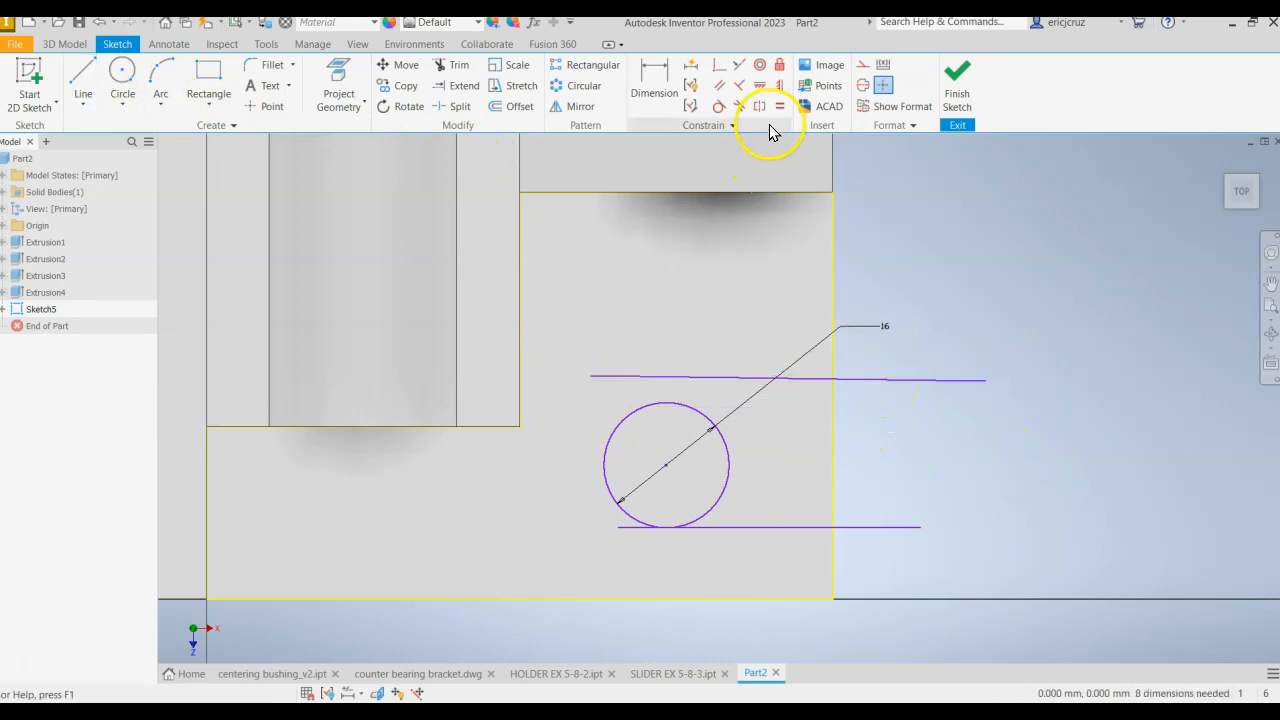
left_click(760, 85)
left_click(934, 380)
left_click(719, 106)
left_click(710, 378)
left_click(713, 425)
left_click(726, 106)
Step: Dimension the lower tangent line 16 mm from the base's front edge and finish the sketch
left_click(672, 98)
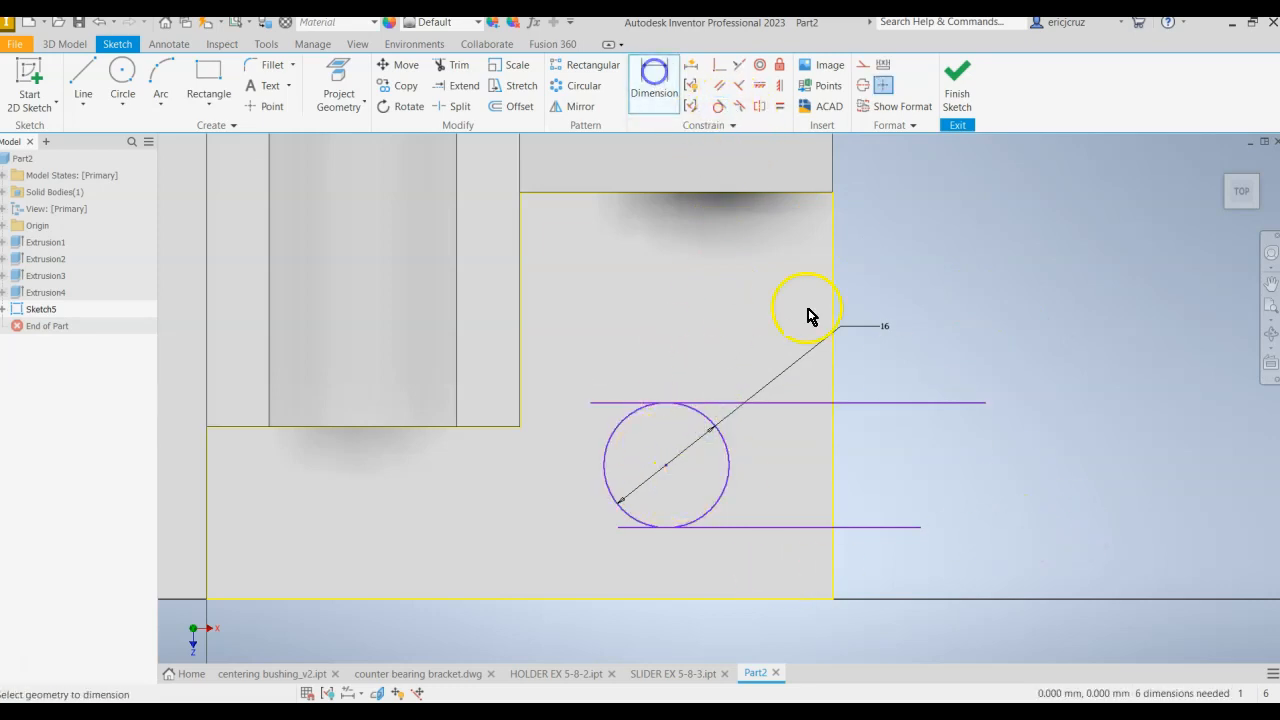
left_click(790, 527)
left_click(789, 599)
left_click(885, 567)
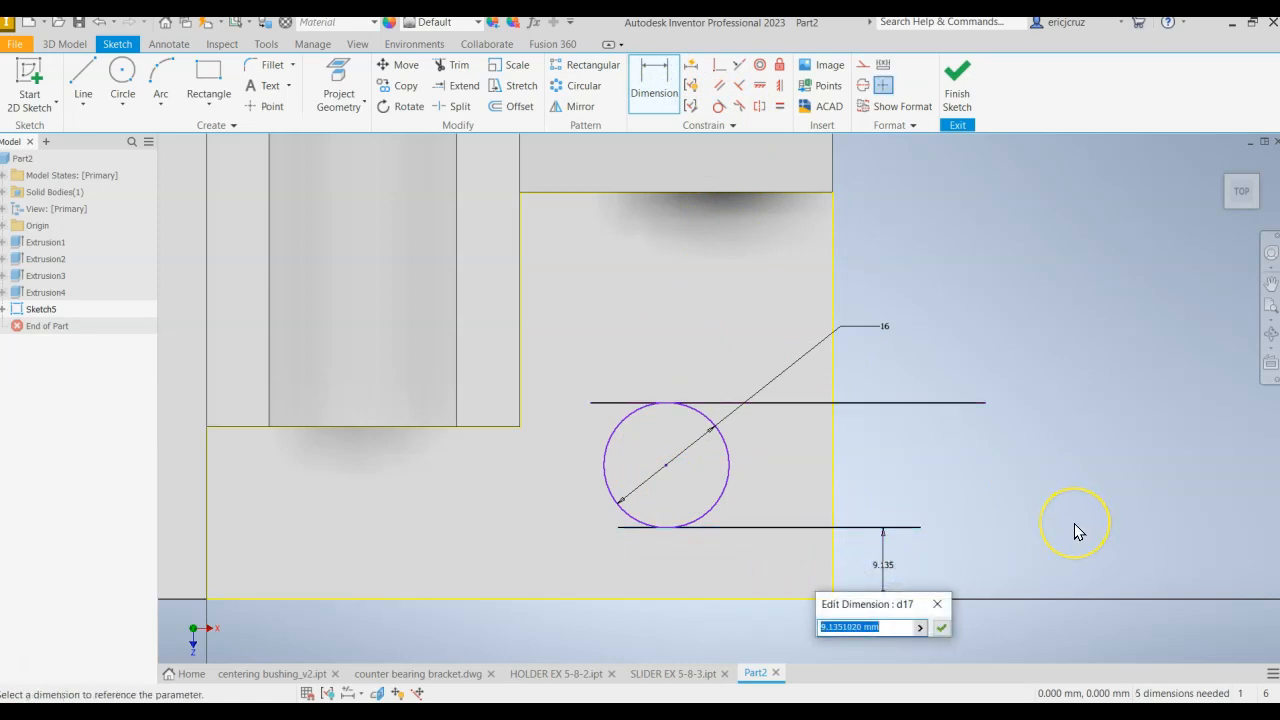
key("Return")
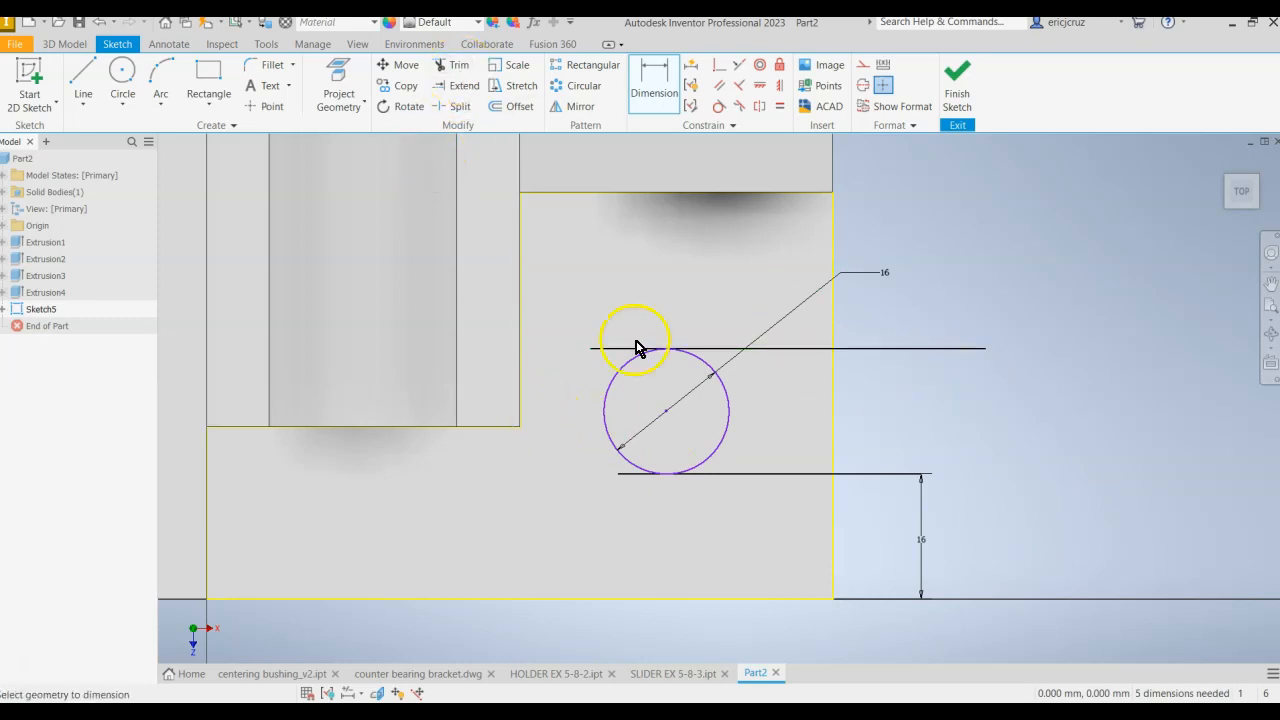
left_click(955, 80)
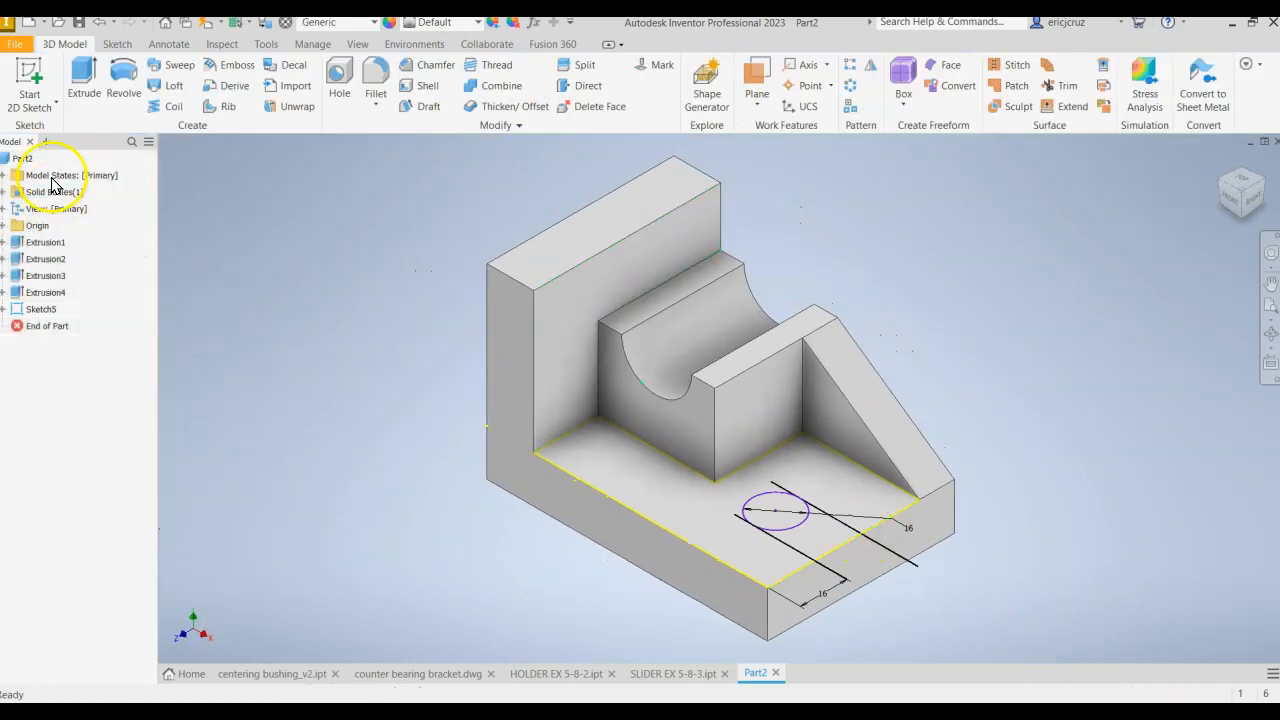
Step: Extrude the circle and the adjoining region between the tangent lines as a cut through all, forming an open slot in the base
left_click(84, 78)
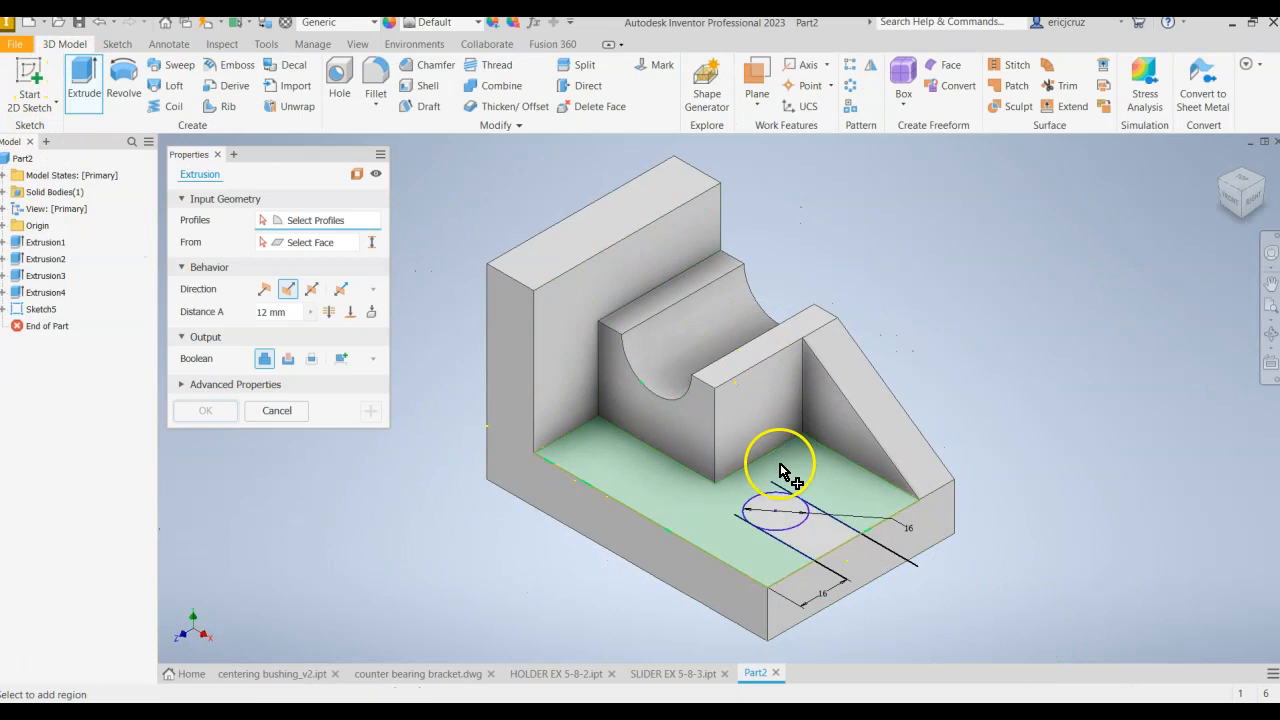
left_click(785, 512)
left_click(816, 538)
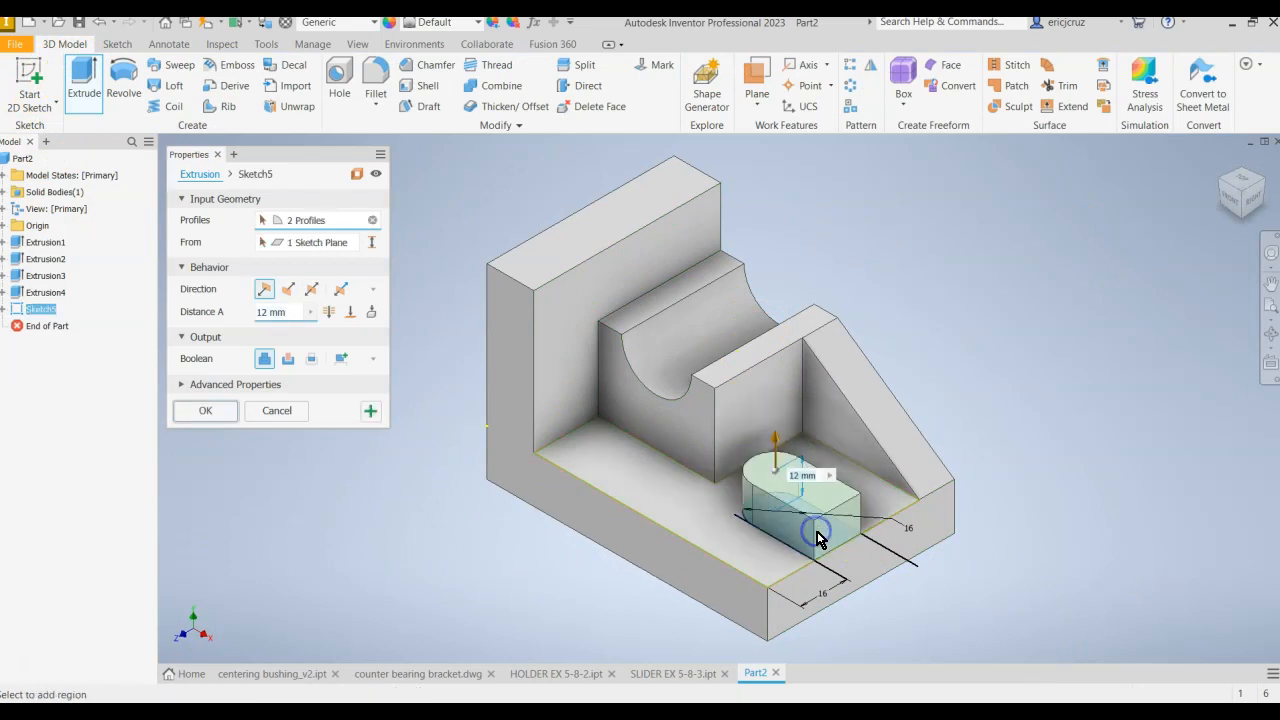
scroll(818, 539, "up", 5)
scroll(820, 541, "down", 2)
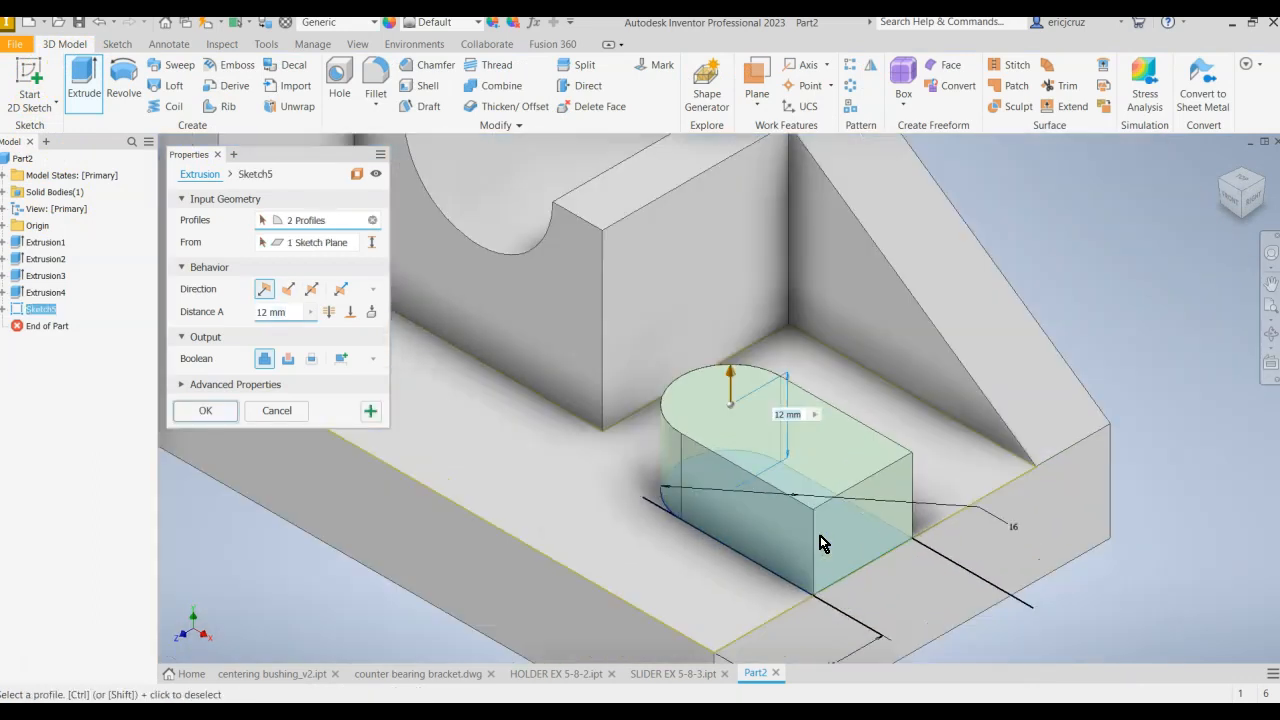
left_click(288, 358)
left_click(329, 312)
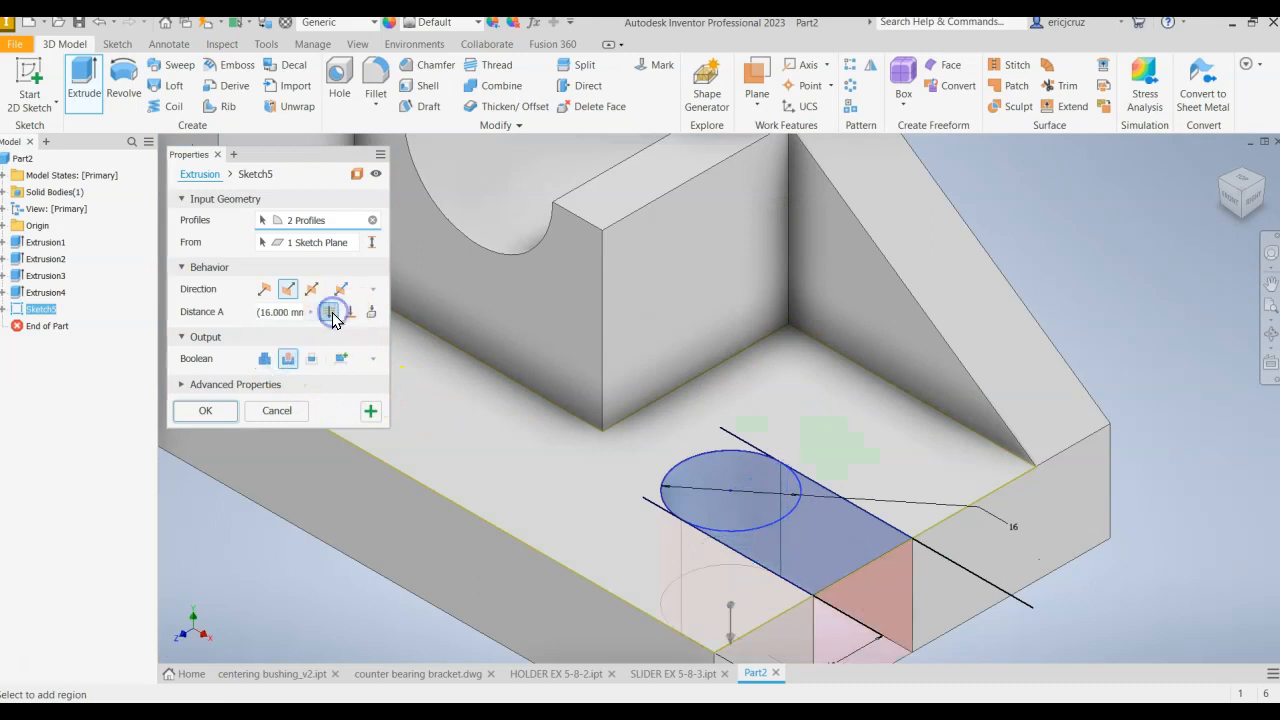
middle_click_drag(814, 449, 802, 354)
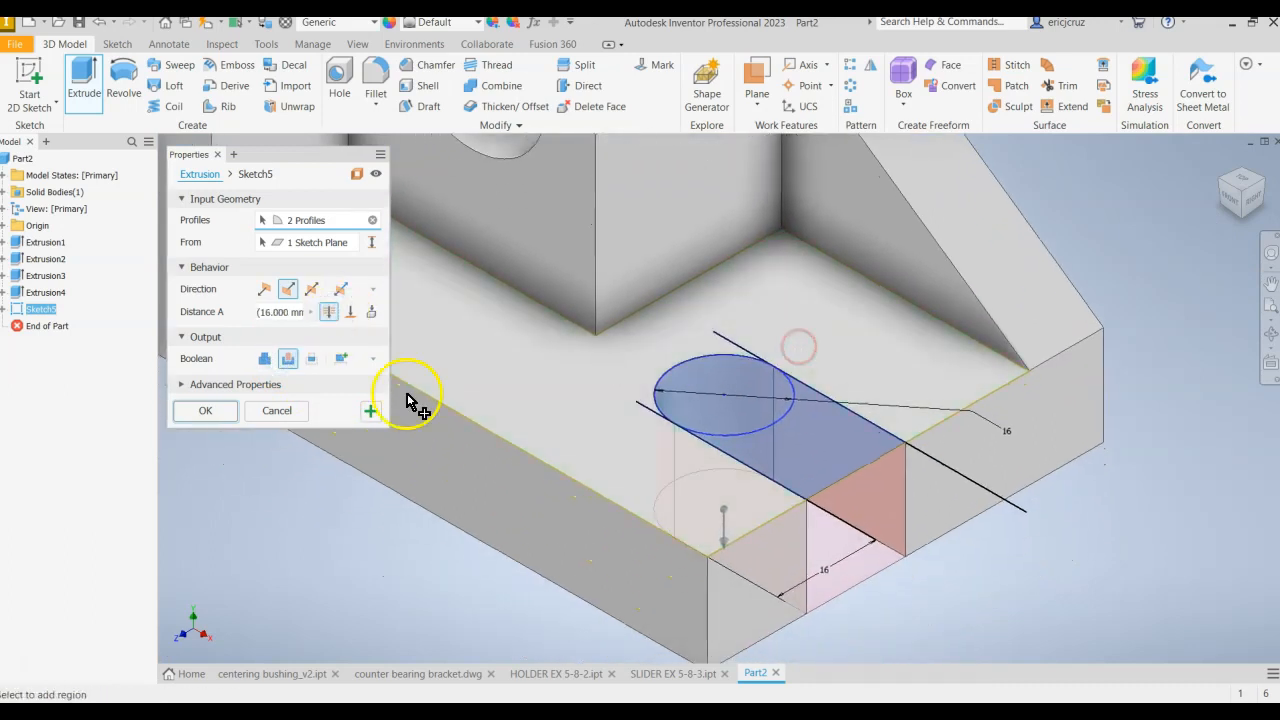
left_click(210, 425)
scroll(1086, 516, "down", 5)
middle_click_drag(1086, 520, 792, 537)
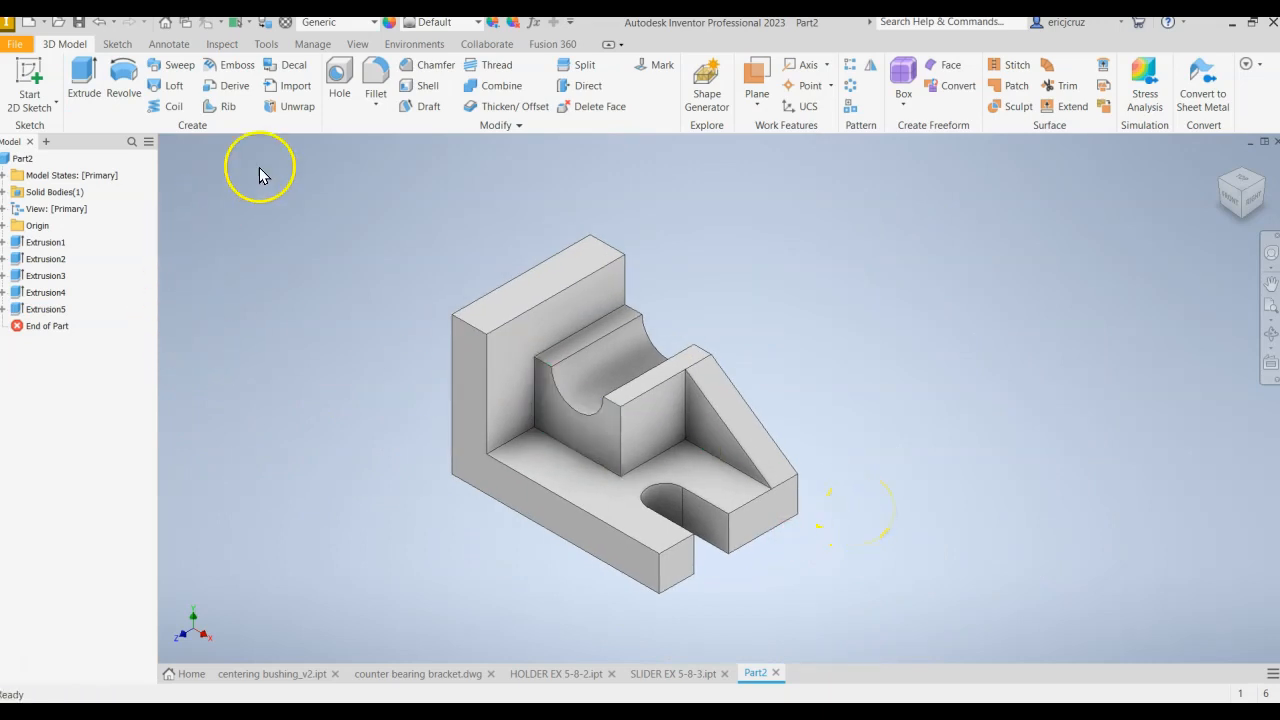
Step: Fillet the upright wall's upper front corner edge with a 32 mm radius
left_click(372, 75)
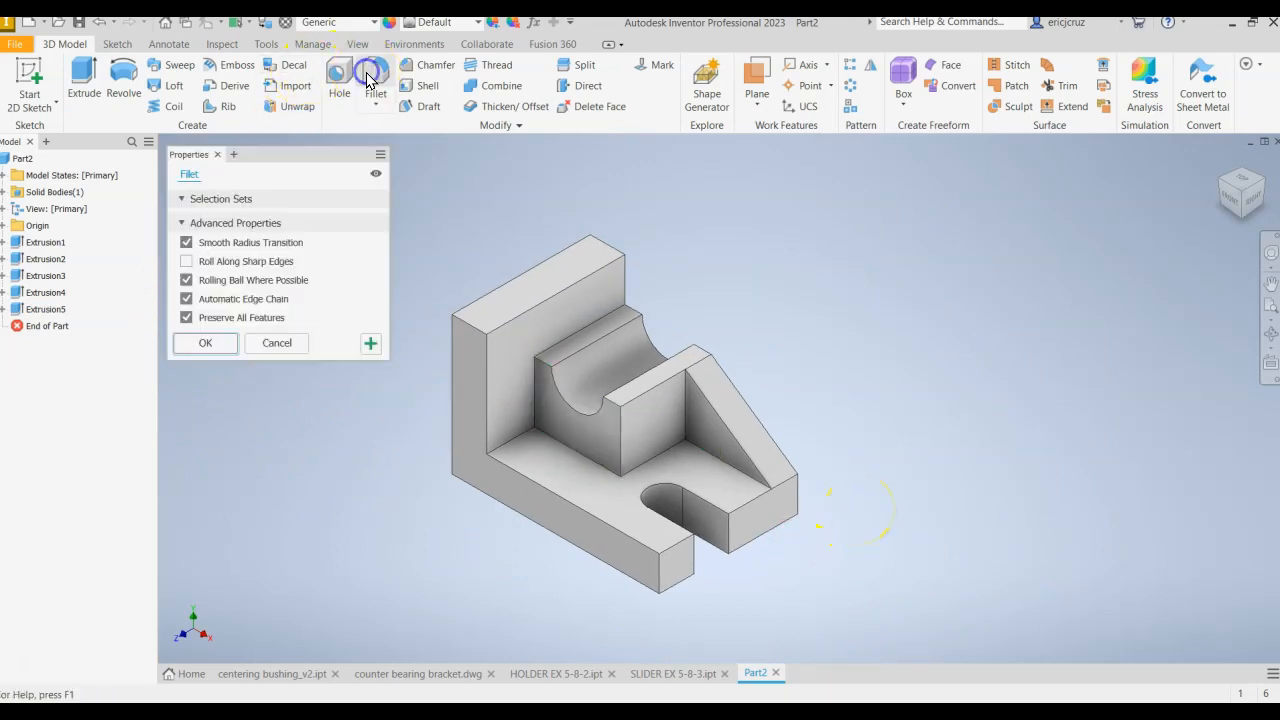
left_click(463, 326)
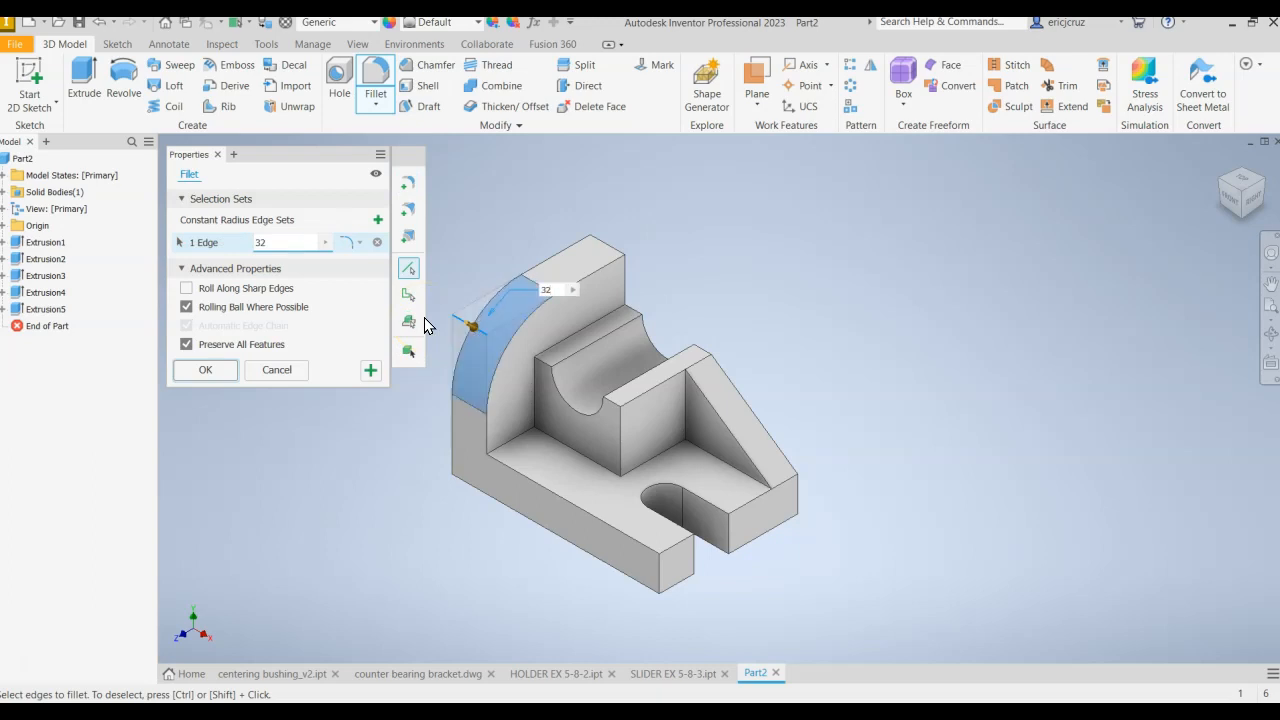
left_click(217, 369)
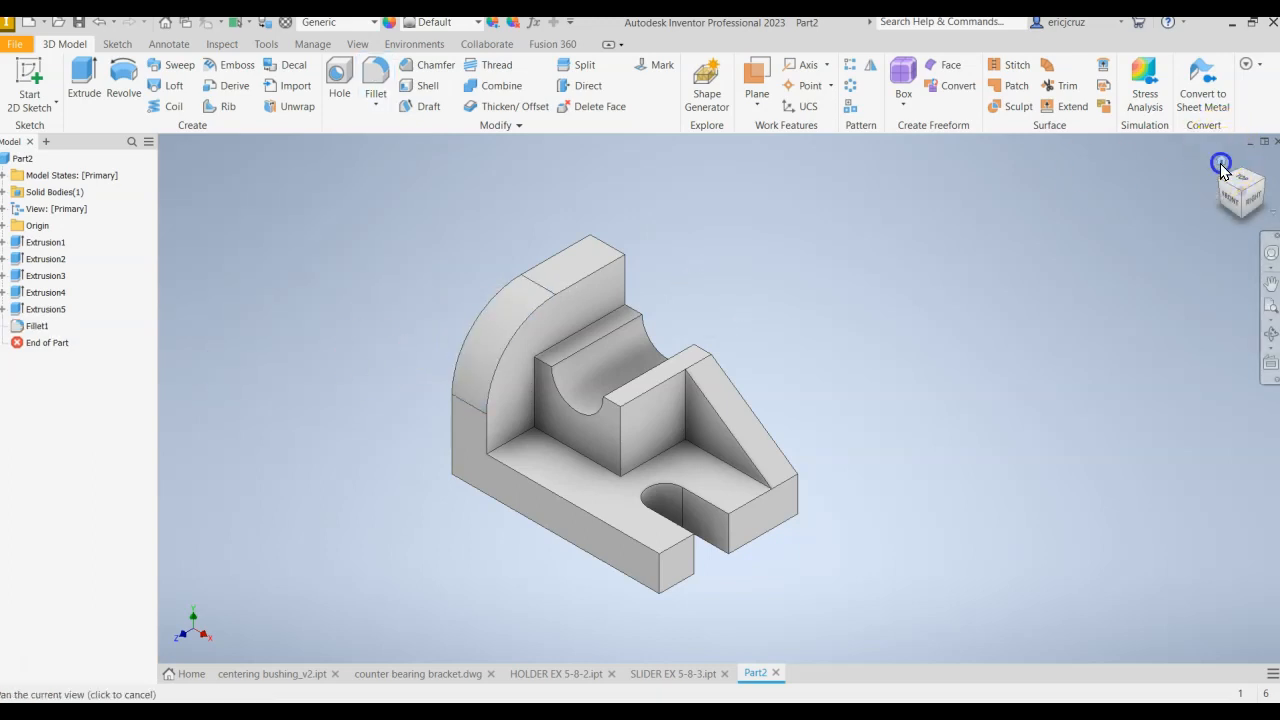
Step: Switch to the browser's reference drawing, place and resize its window beside the bracket, compare the two, and return to Inventor
left_click(1221, 163)
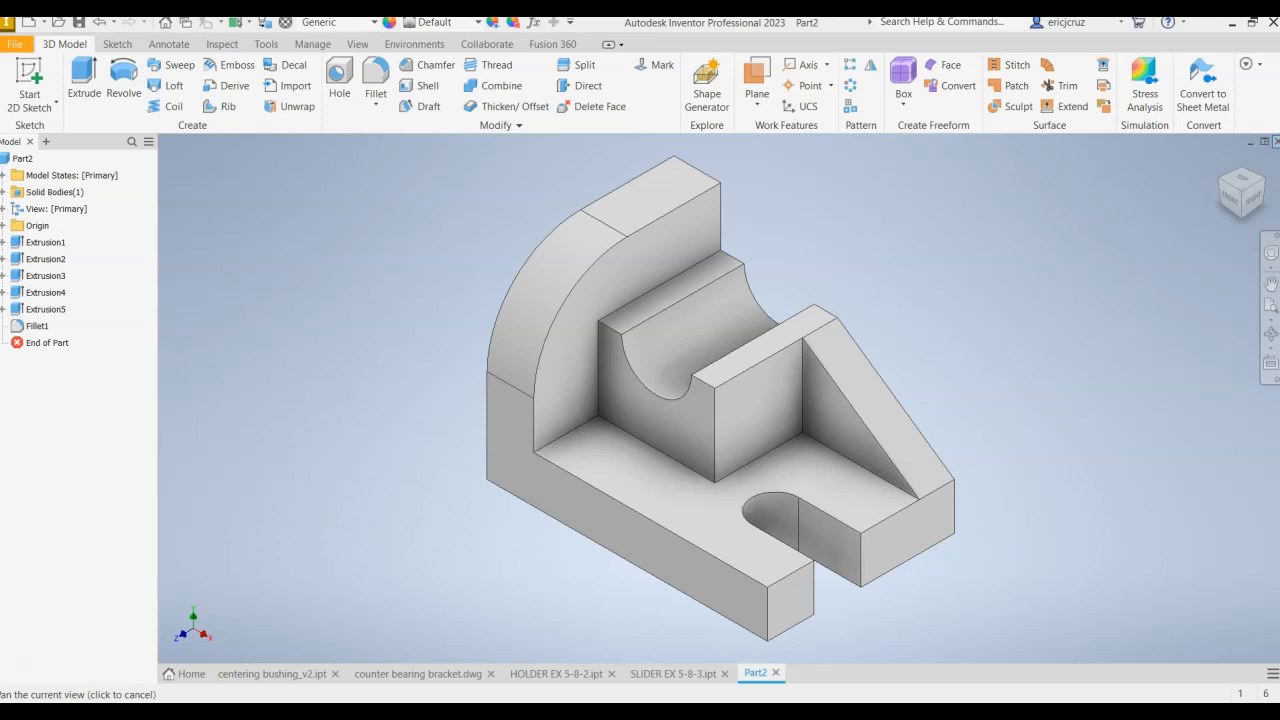
mouse_move(1279, 150)
left_mouse_down()
mouse_move(720, 134)
mouse_move(272, 90)
left_mouse_up()
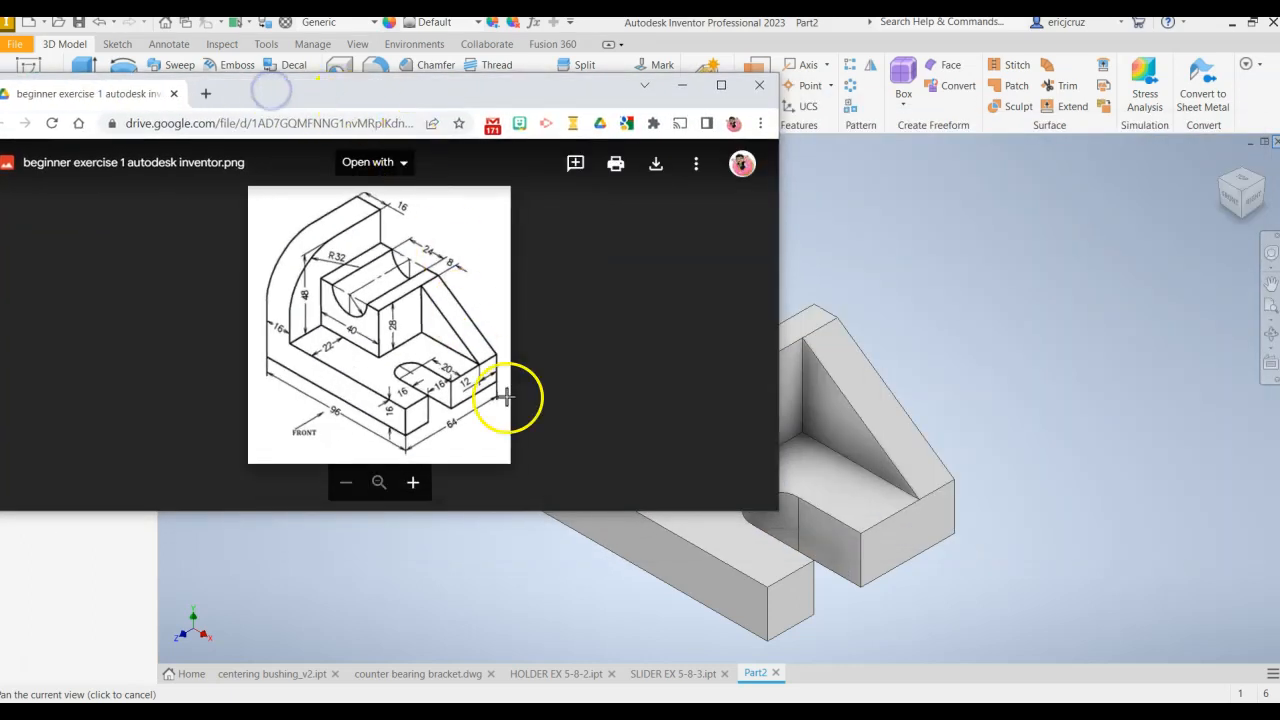
mouse_move(771, 513)
left_mouse_down()
mouse_move(508, 634)
mouse_move(533, 660)
left_mouse_up()
left_click_drag(247, 102, 307, 90)
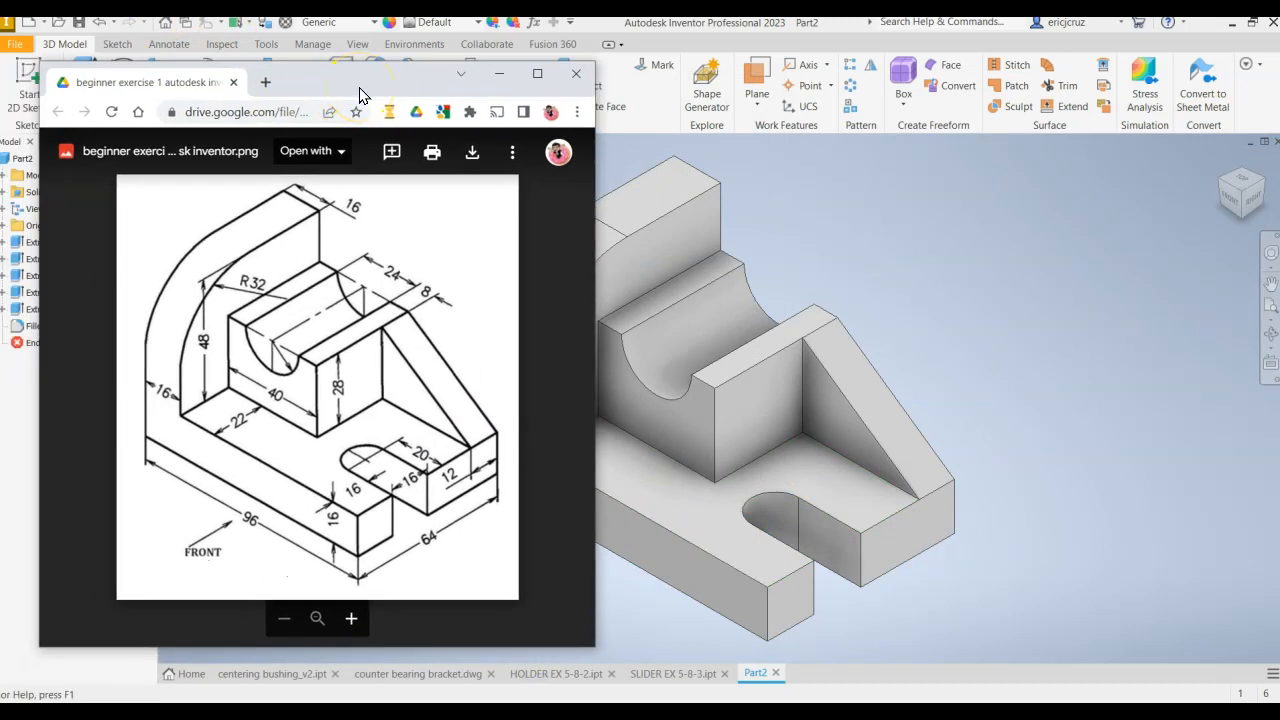
left_click(992, 203)
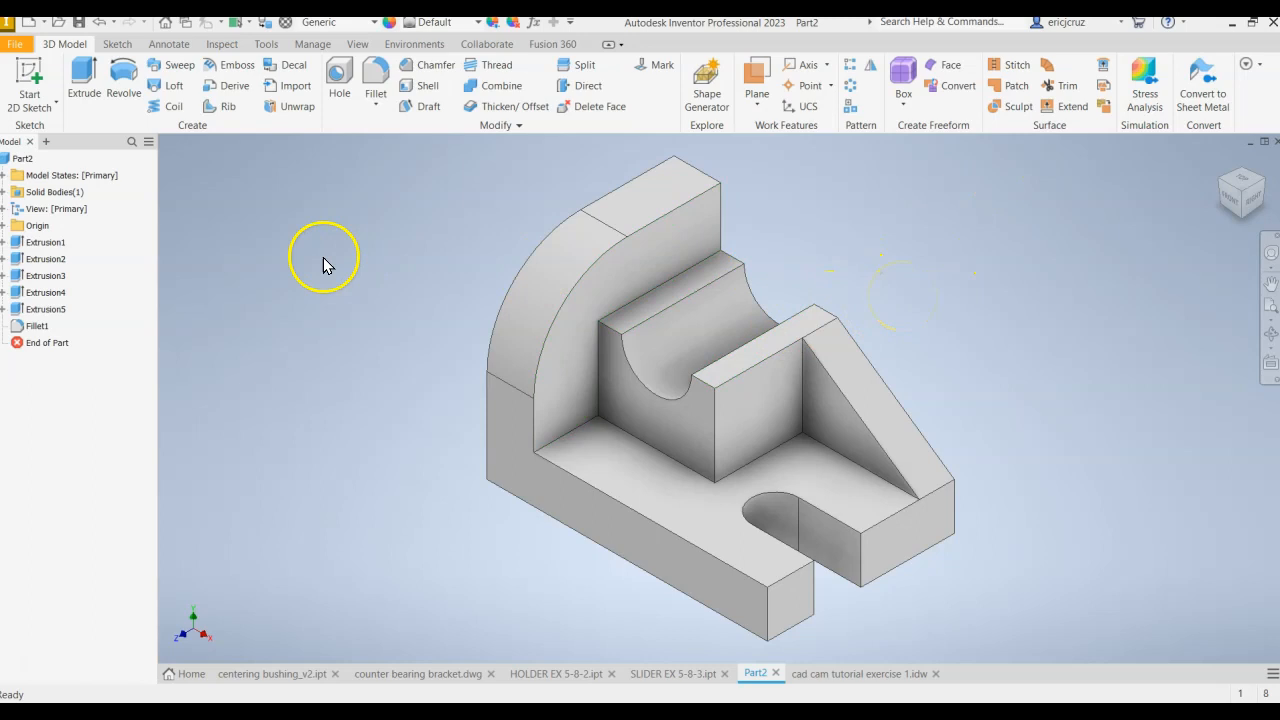
Step: Assign Steel, Alloy as the part's material in its physical properties and apply the change
left_click(24, 46)
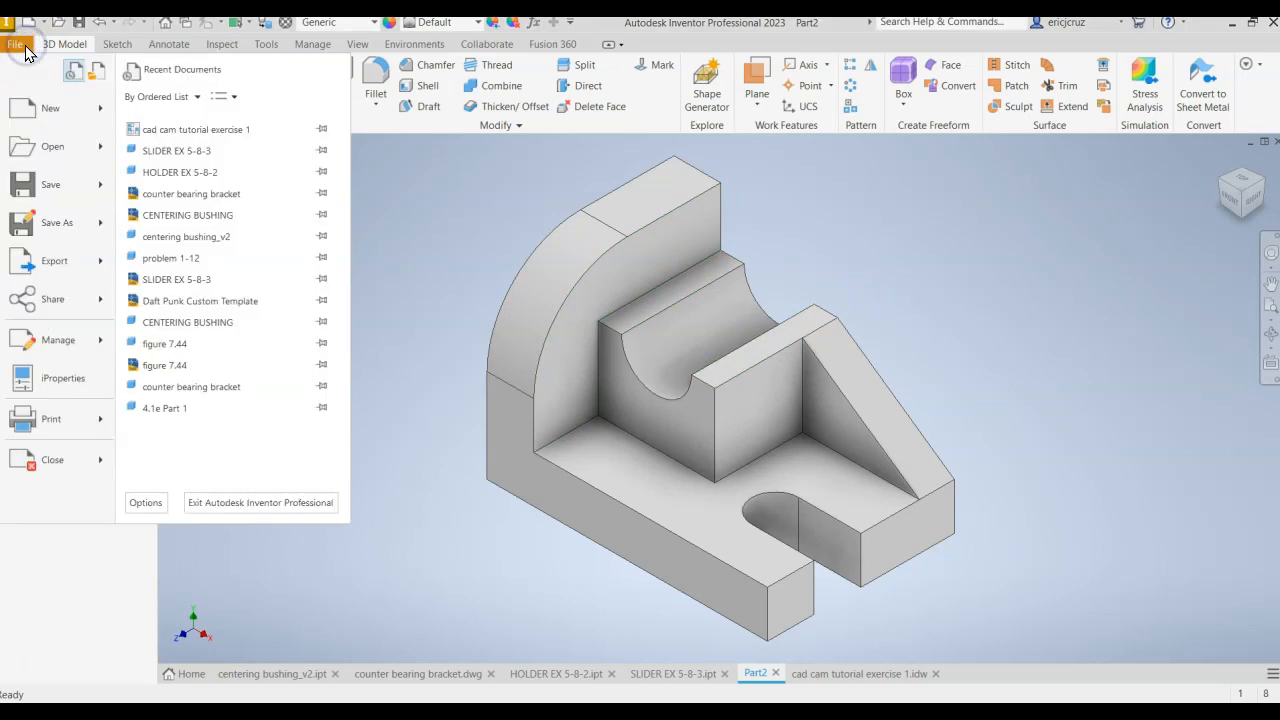
left_click(56, 377)
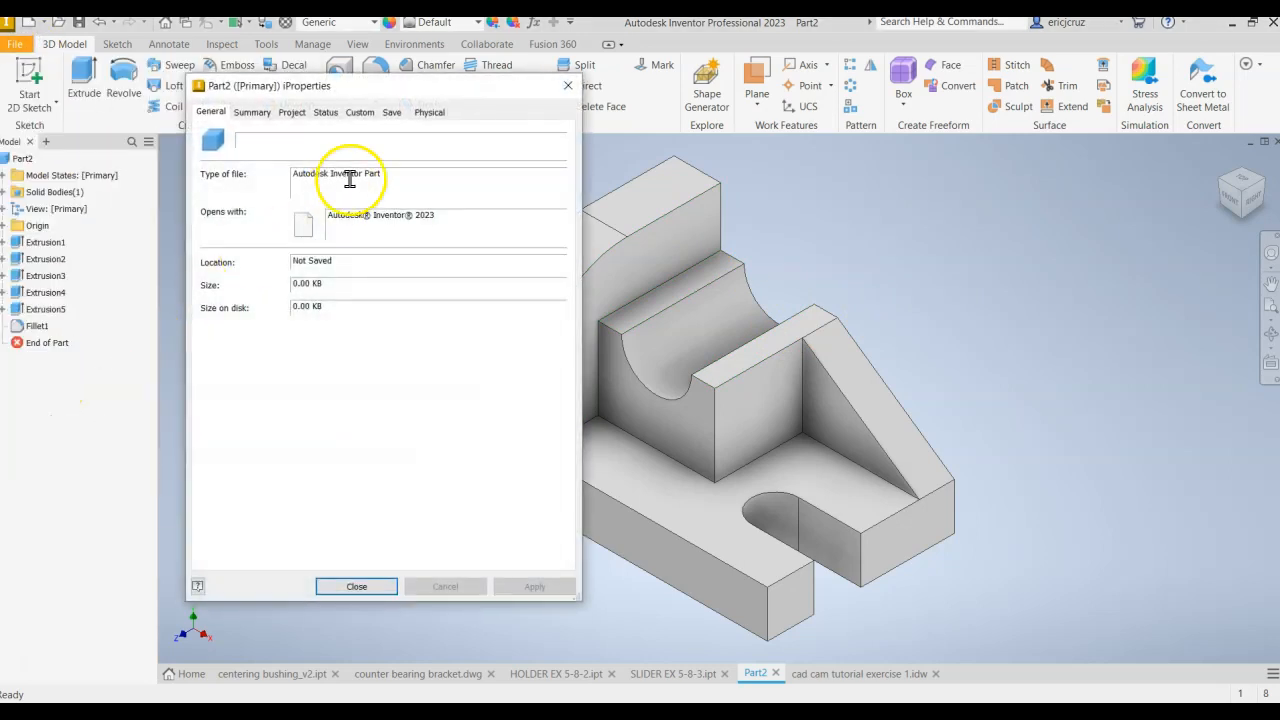
left_click(429, 112)
left_click(405, 192)
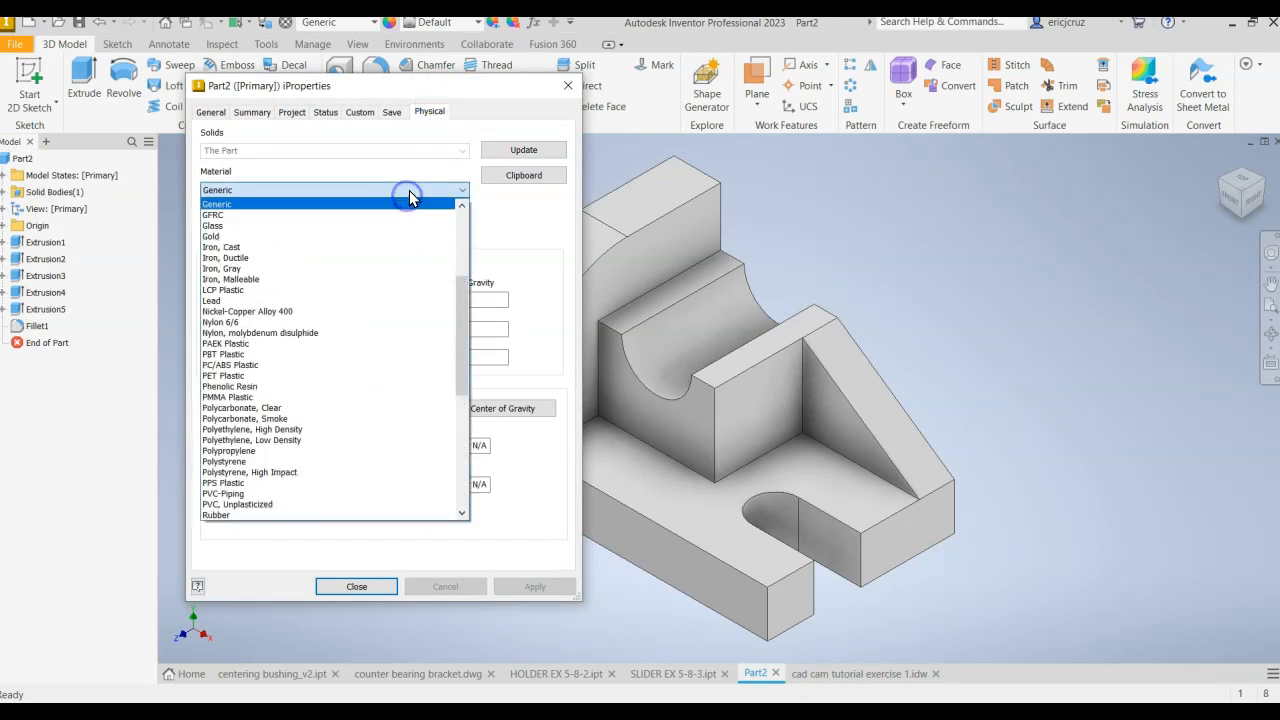
scroll(386, 290, "down", 10)
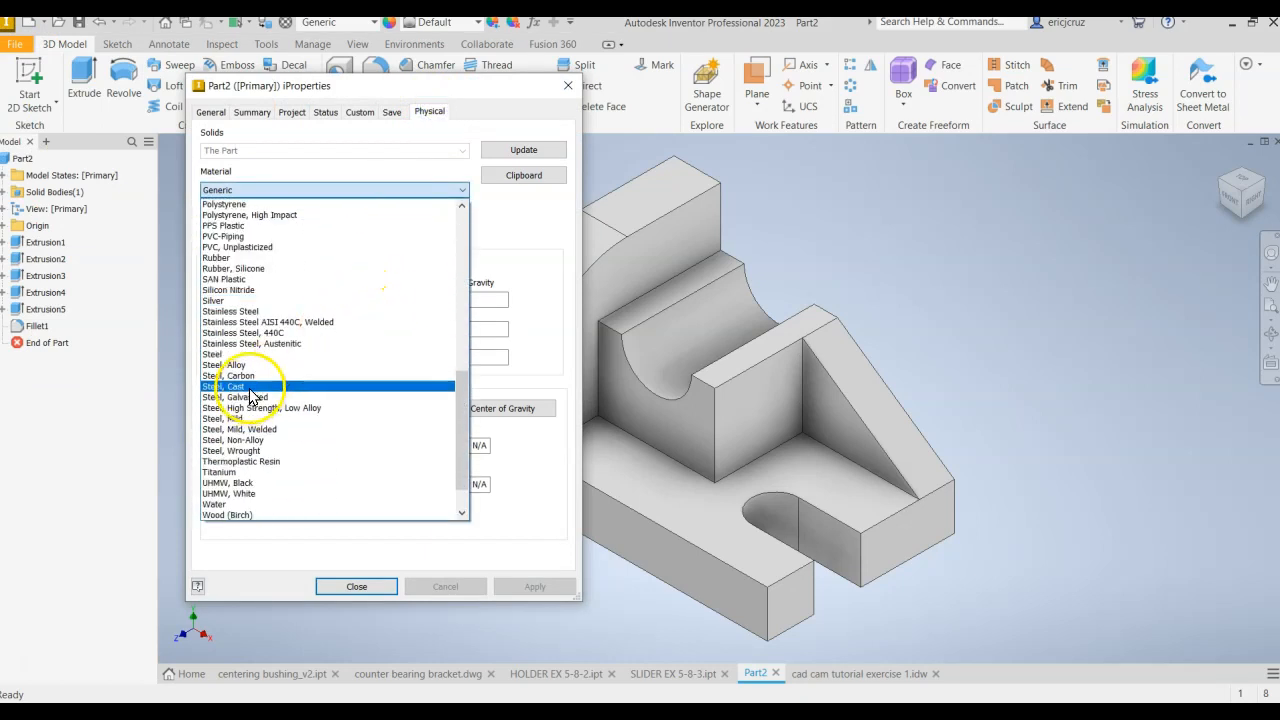
left_click(345, 365)
left_click(530, 585)
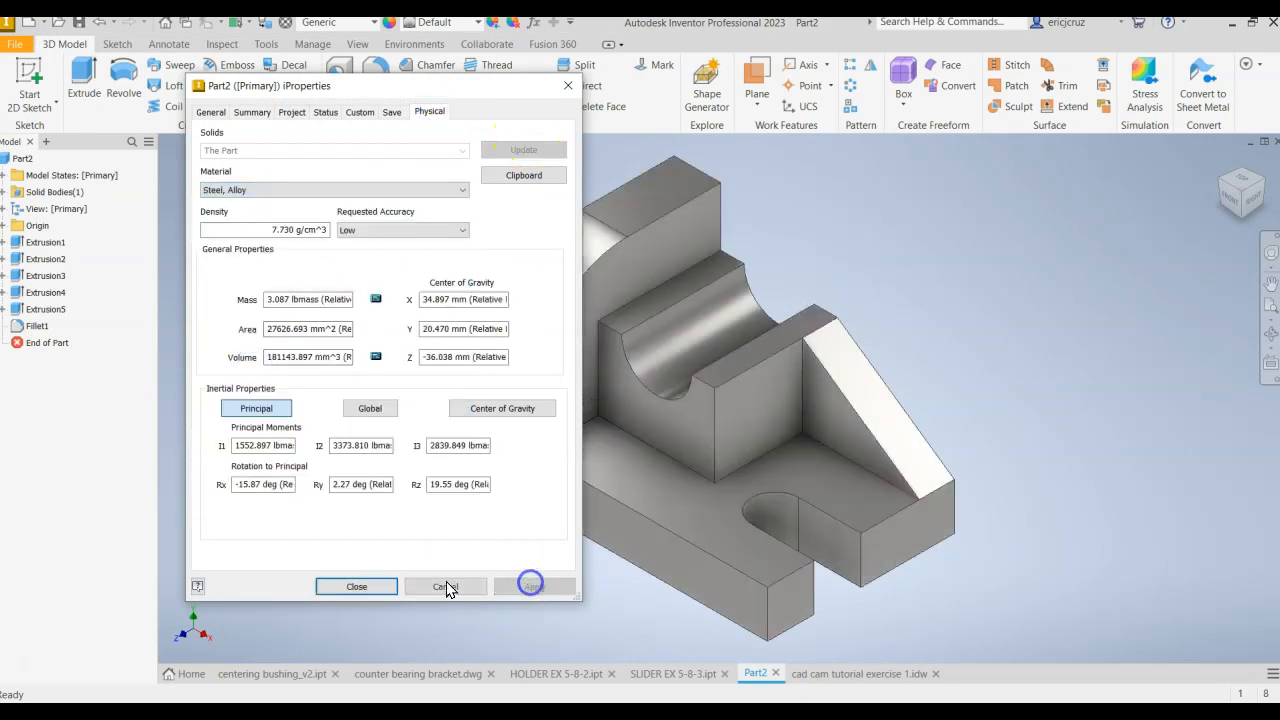
left_click(368, 585)
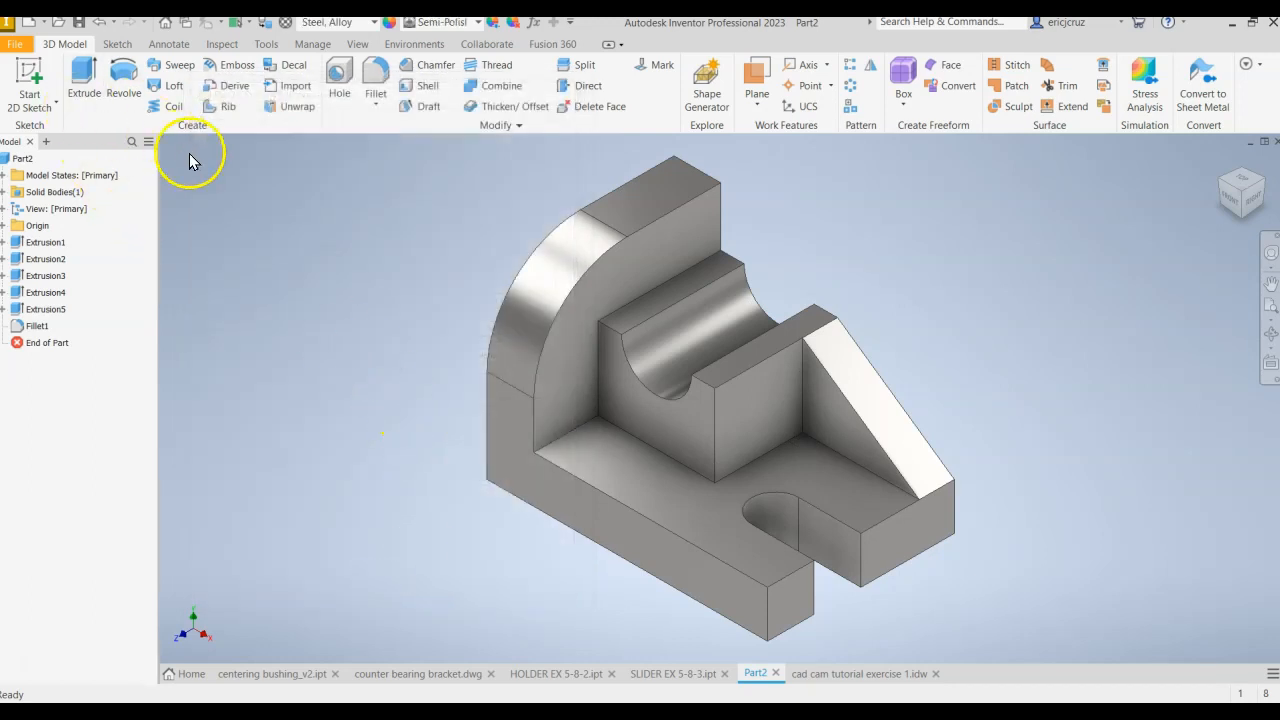
Step: Save the part as a new file named CAD EXERCISE 1
left_click(22, 50)
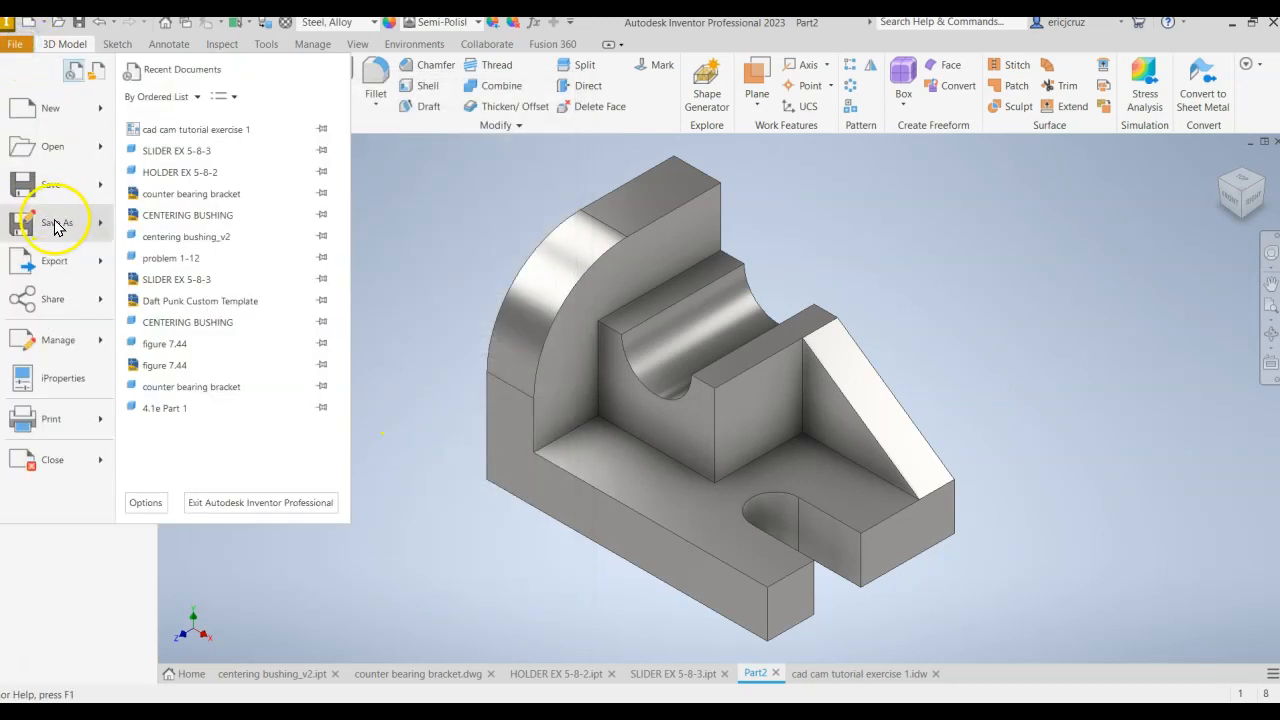
left_click(53, 218)
type("CAD EXERCISE 1")
key("Return")
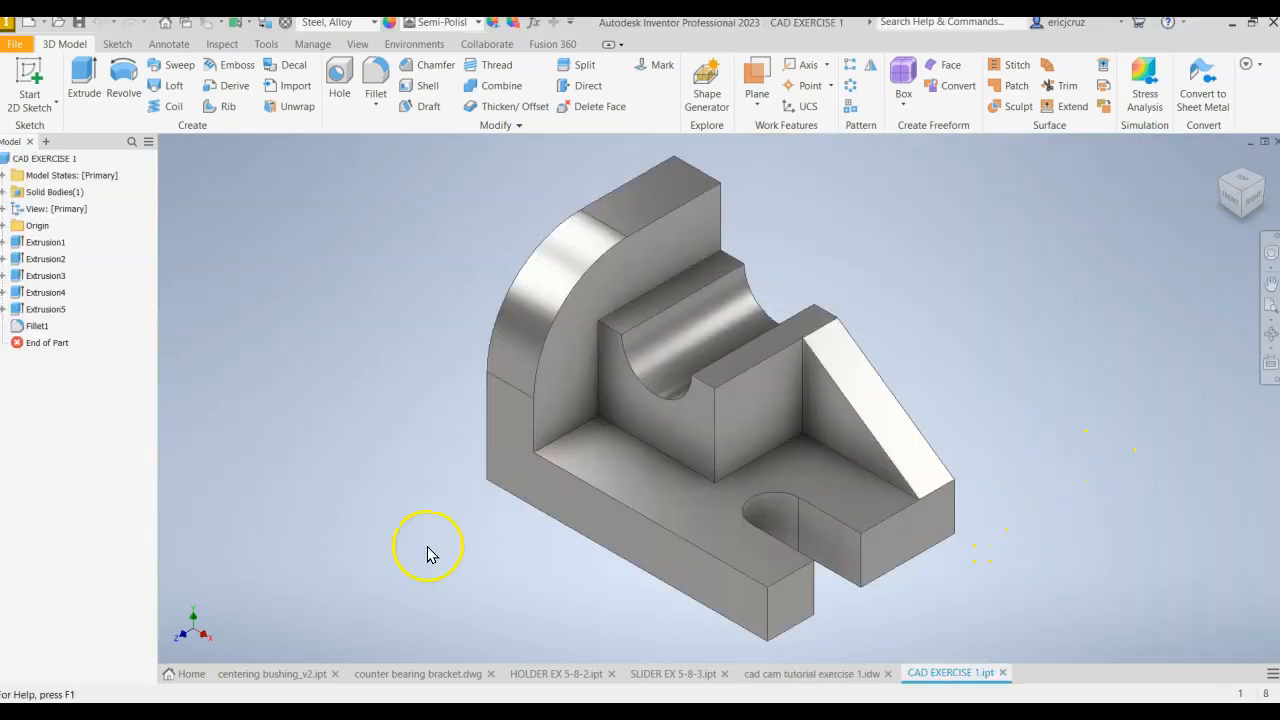
Step: Open the recent drawing Daft Punk Custom Template.dwg and show its whole sheet
left_click(184, 673)
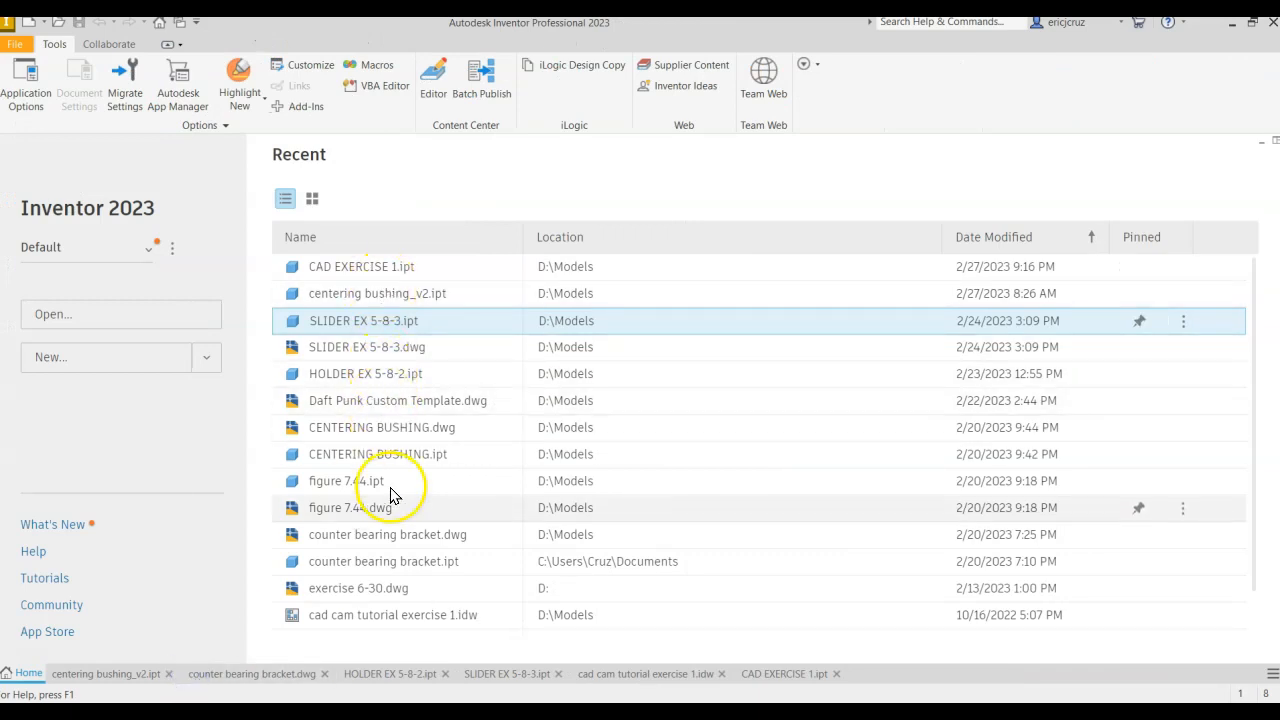
double_click(408, 401)
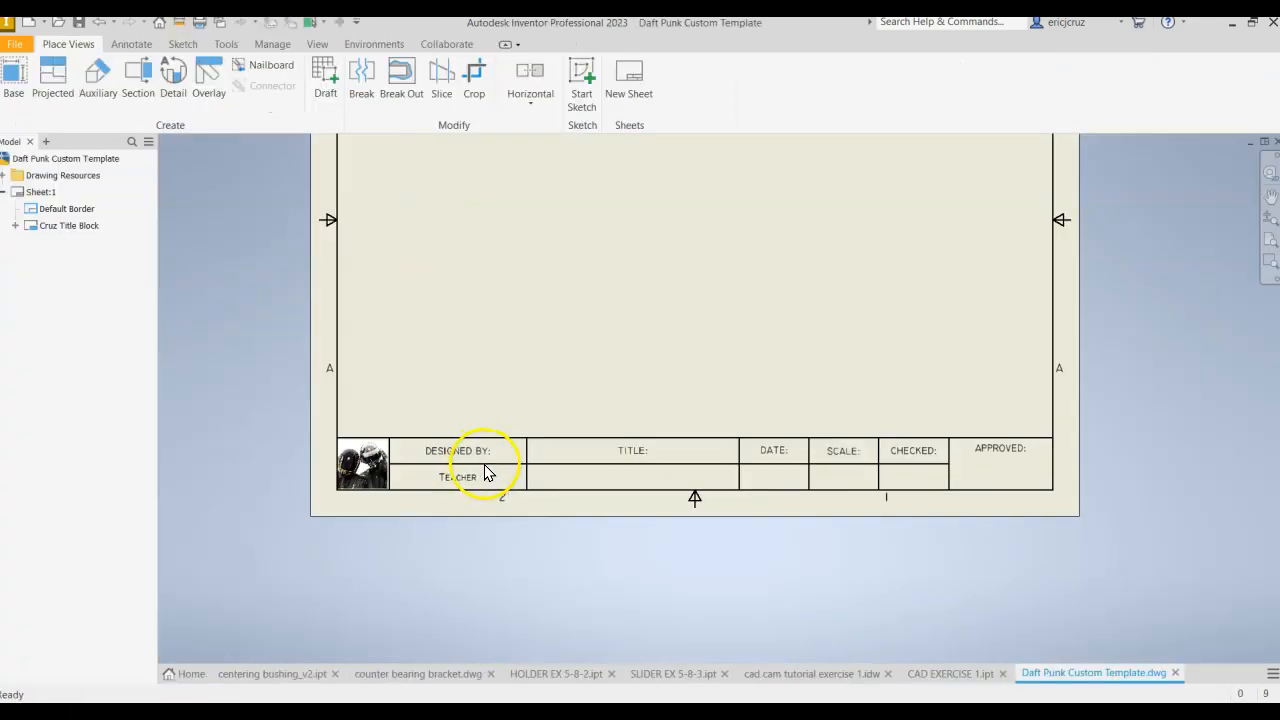
middle_click_drag(601, 195, 577, 353)
scroll(577, 353, "up", 3)
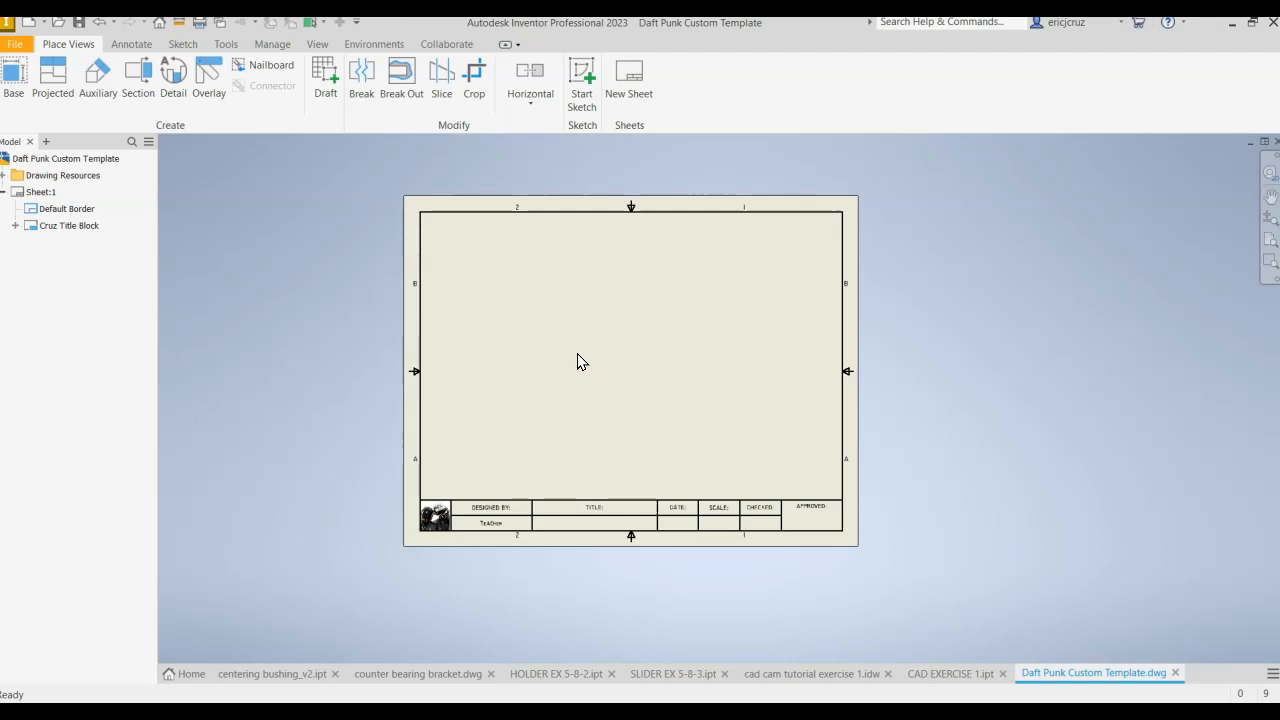
scroll(577, 360, "down", 3)
scroll(577, 360, "up", 2)
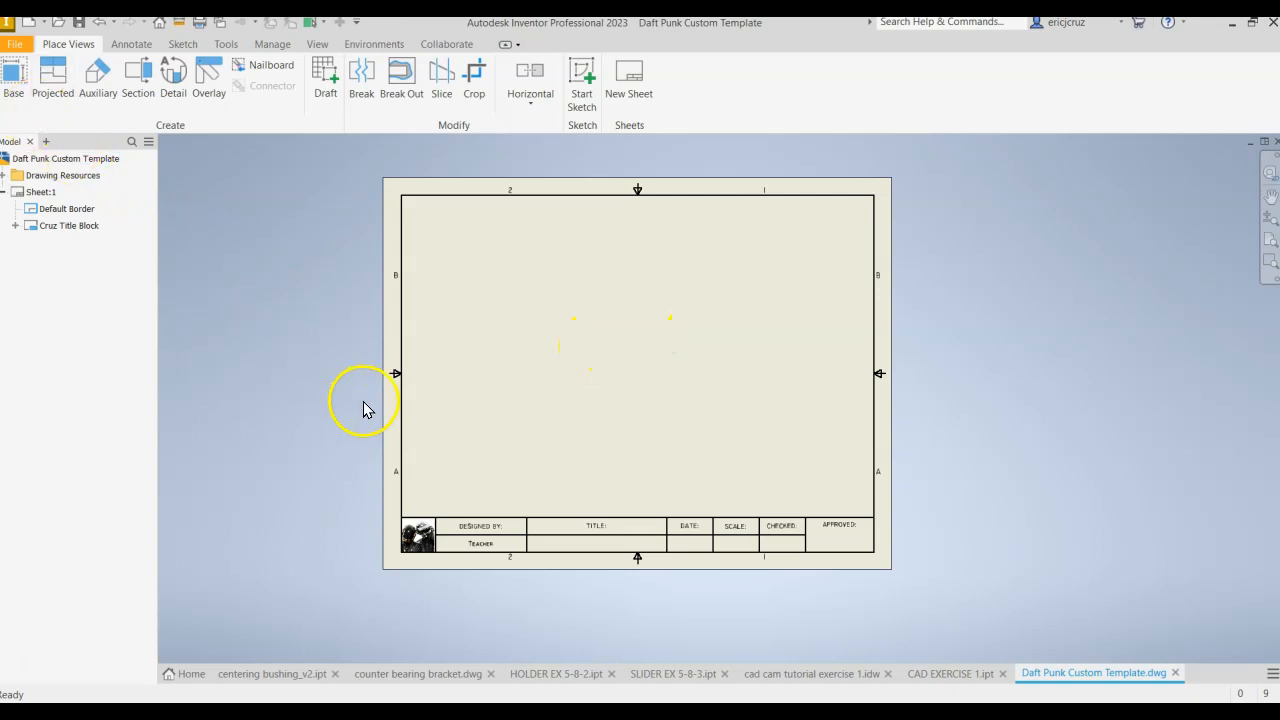
Step: Start a base view of CAD EXERCISE 1.ipt at 1:1 and position its front view in the sheet's lower-left area
left_click(32, 79)
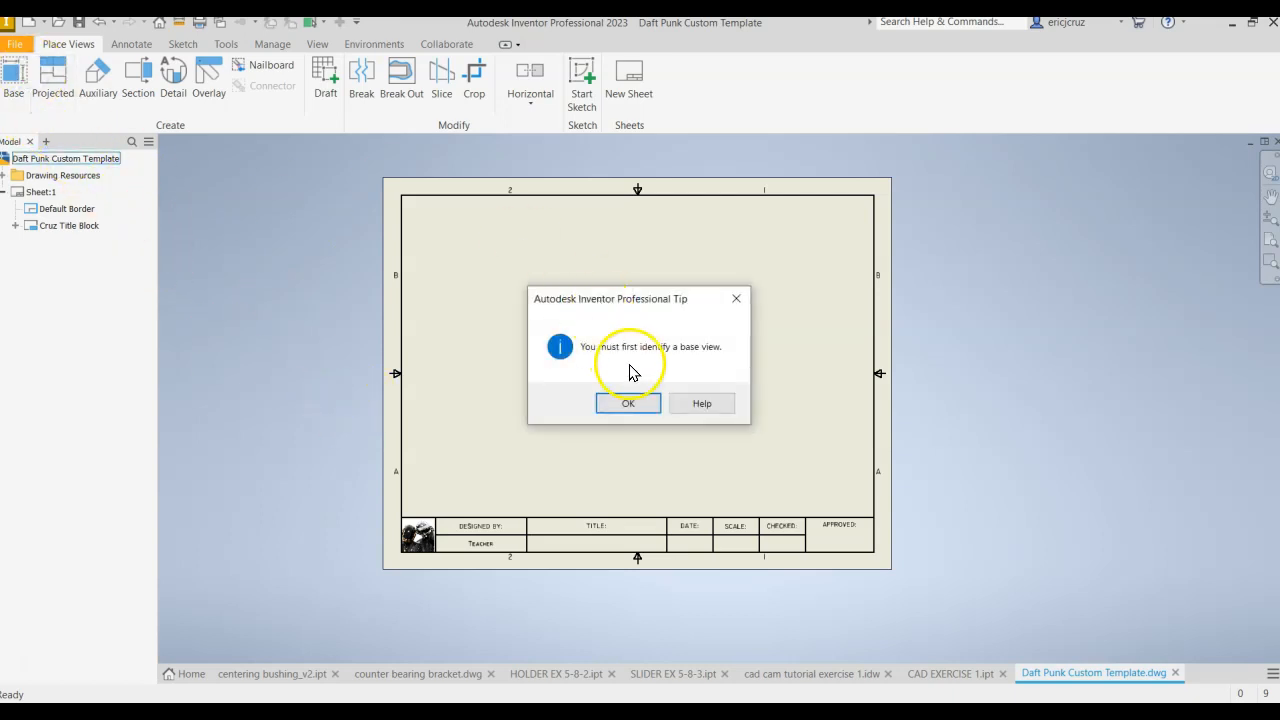
left_click(632, 397)
left_click(16, 76)
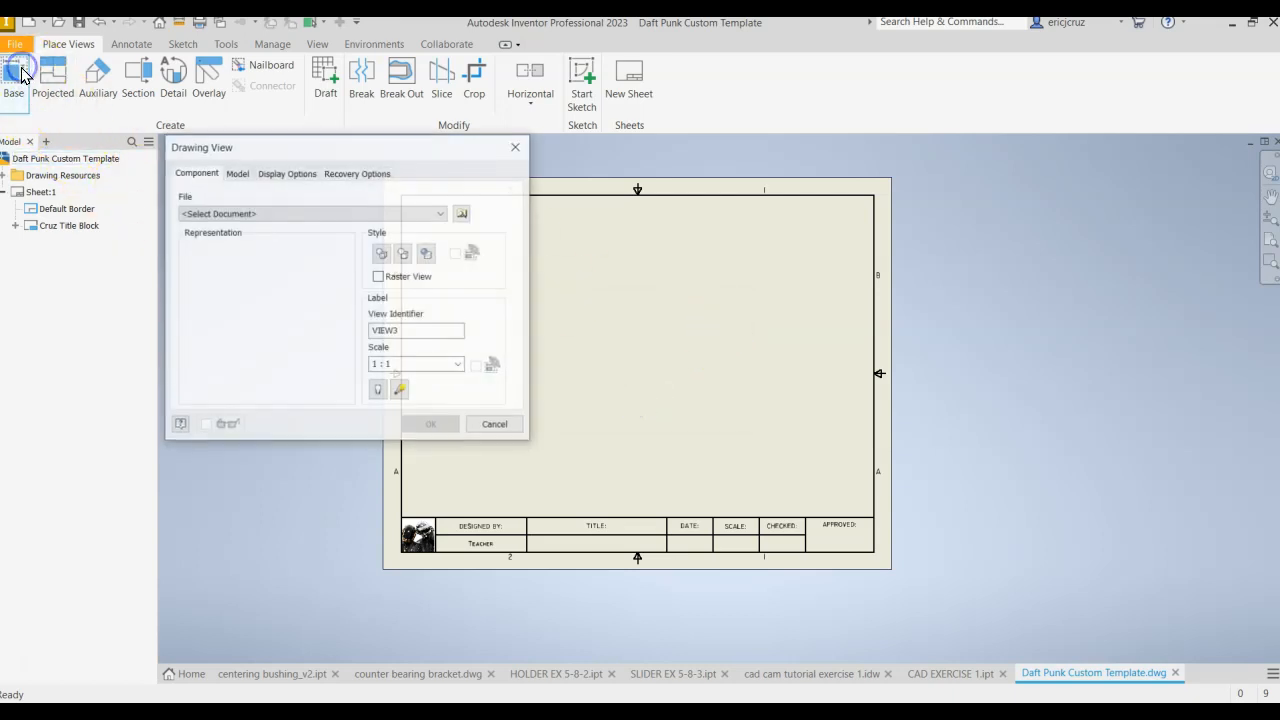
left_click(300, 212)
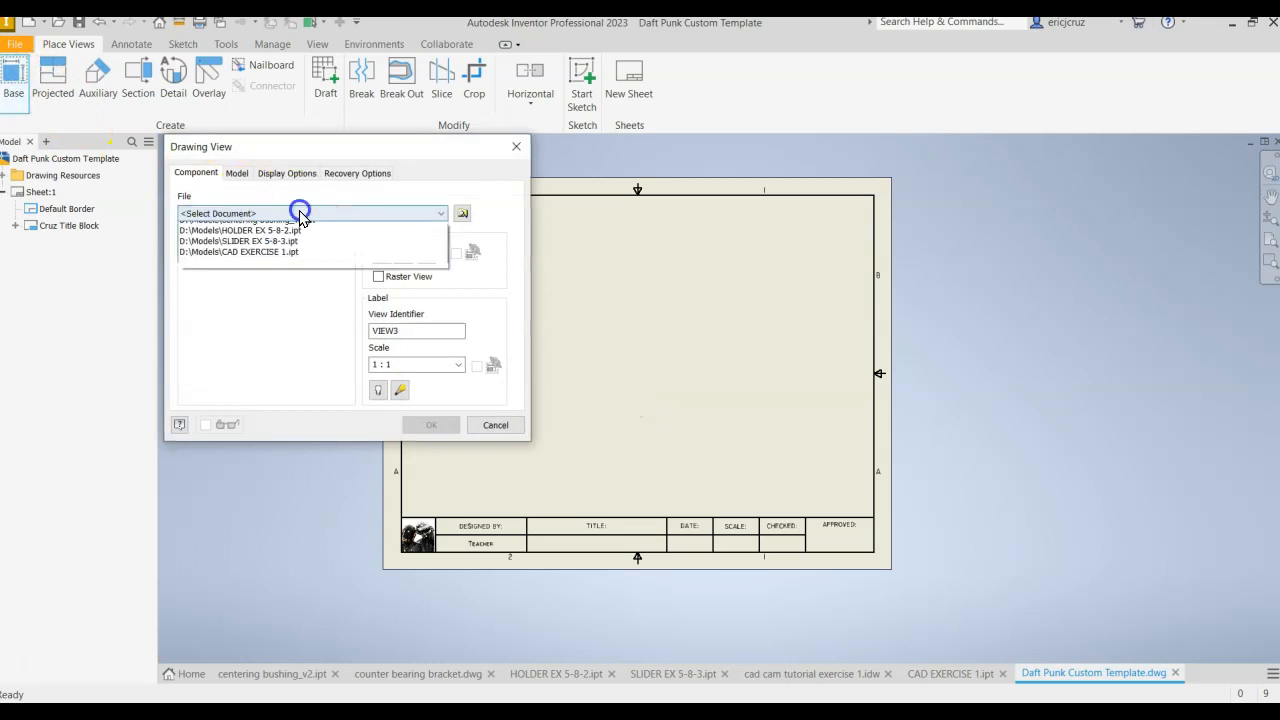
left_click(330, 259)
left_click_drag(602, 401, 478, 443)
mouse_move(427, 162)
left_mouse_down()
mouse_move(266, 186)
mouse_move(267, 165)
left_mouse_up()
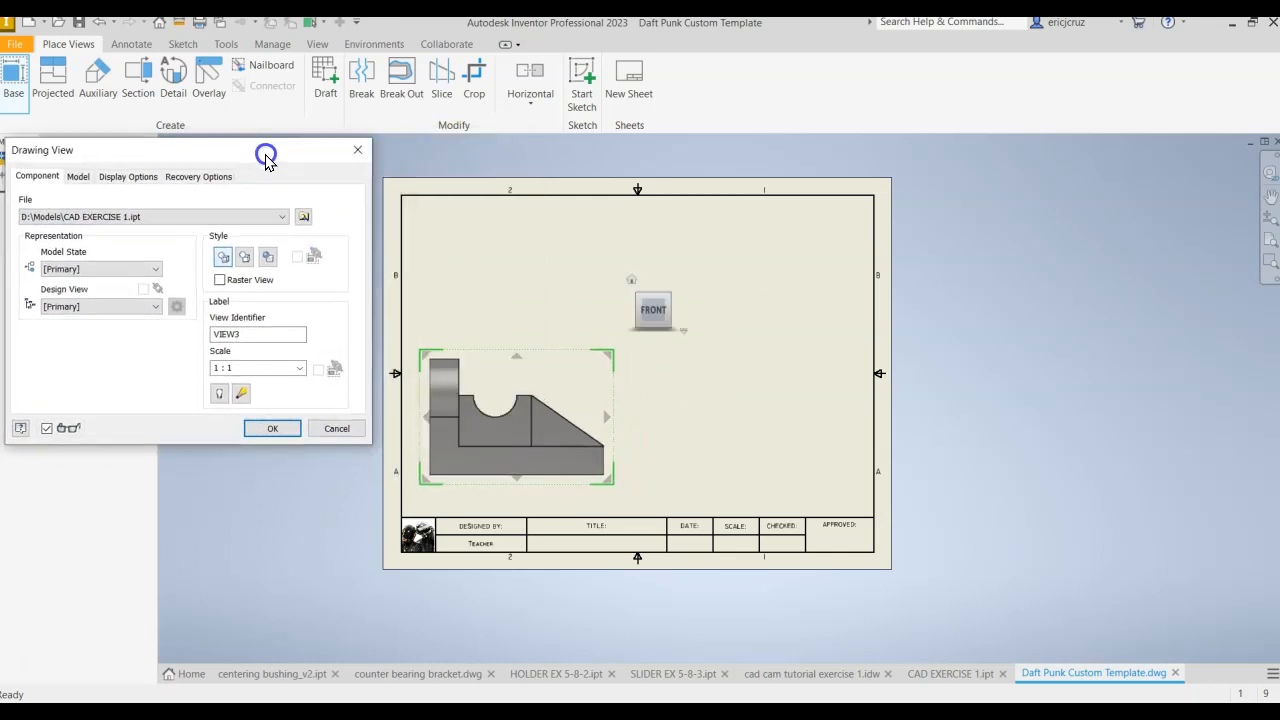
mouse_move(537, 443)
left_mouse_down()
mouse_move(525, 427)
mouse_move(528, 445)
left_mouse_up()
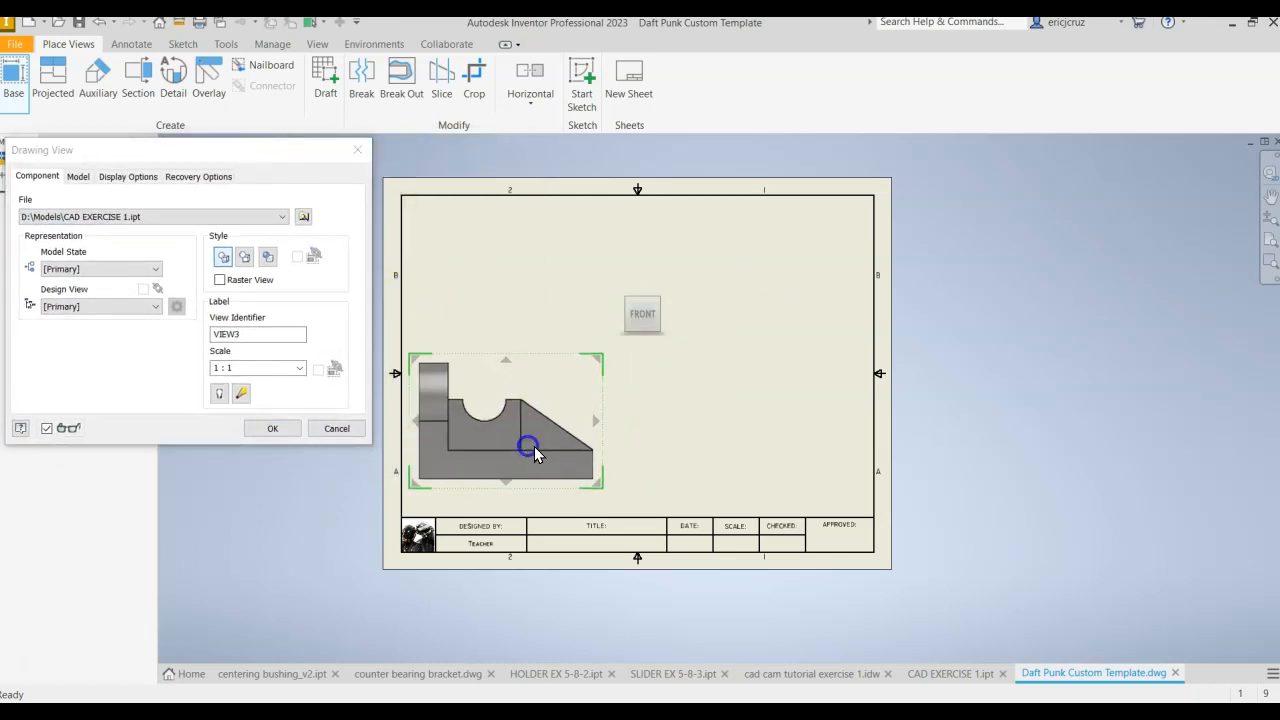
Step: Project a right-side view, a top view and an isometric view from the front view and create them
left_click(700, 440)
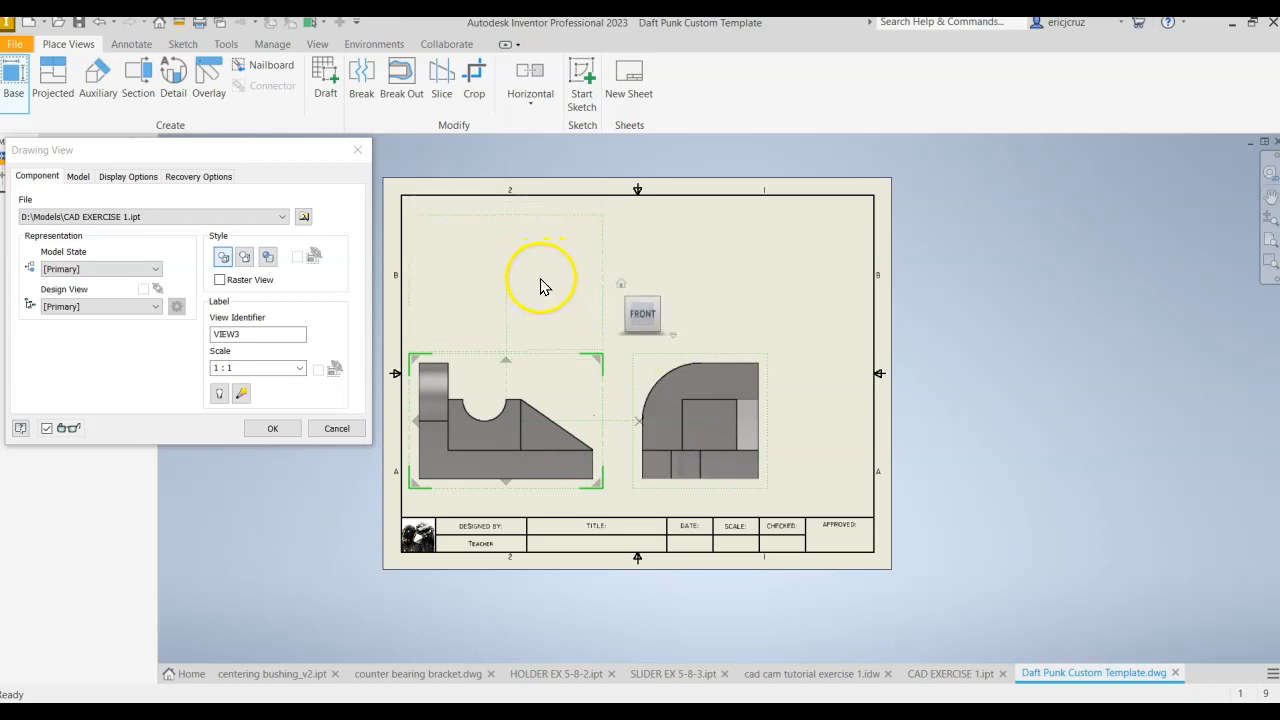
left_click(540, 285)
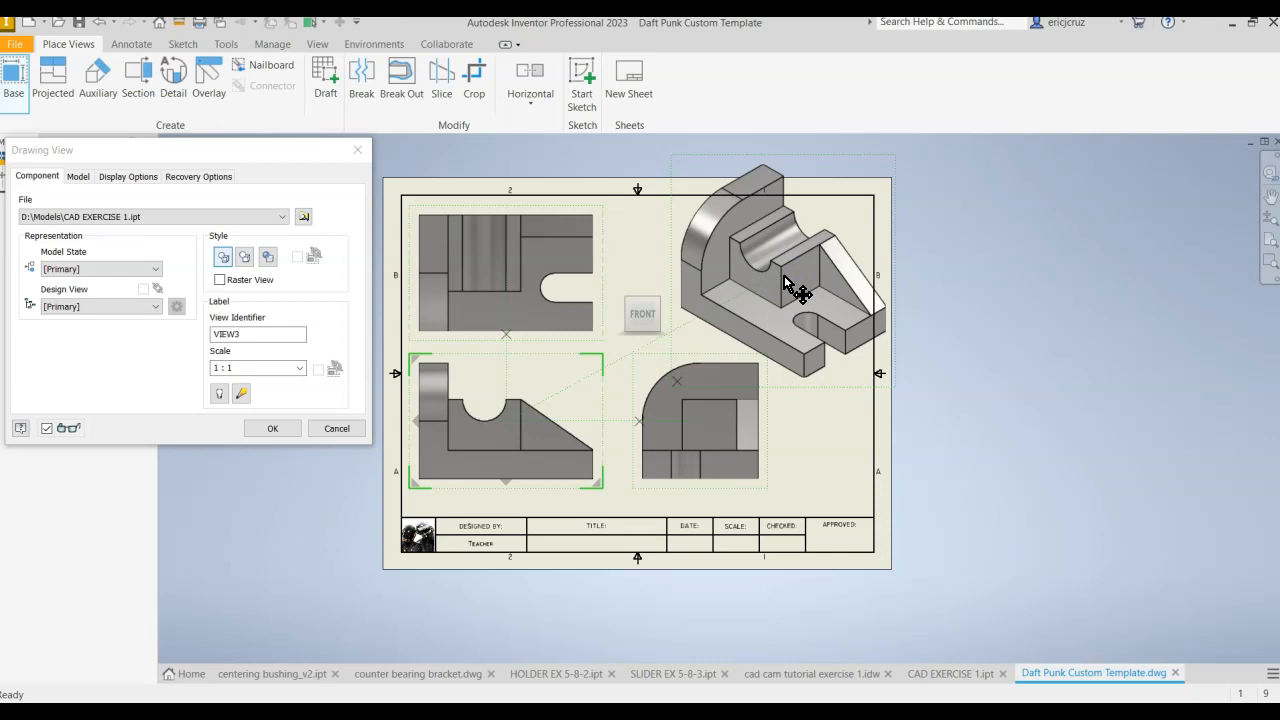
left_click(262, 429)
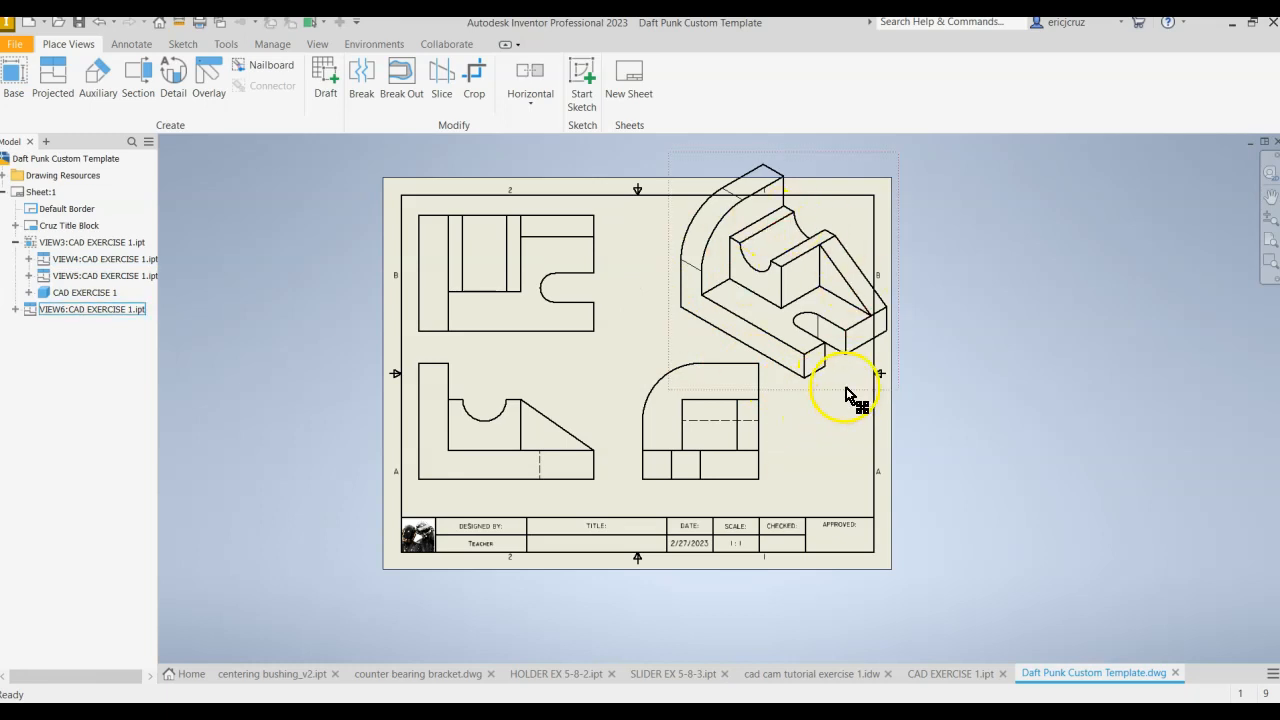
Step: Set the isometric view's scale to 1/2 and move the view within the sheet's upper-right area
double_click(846, 393)
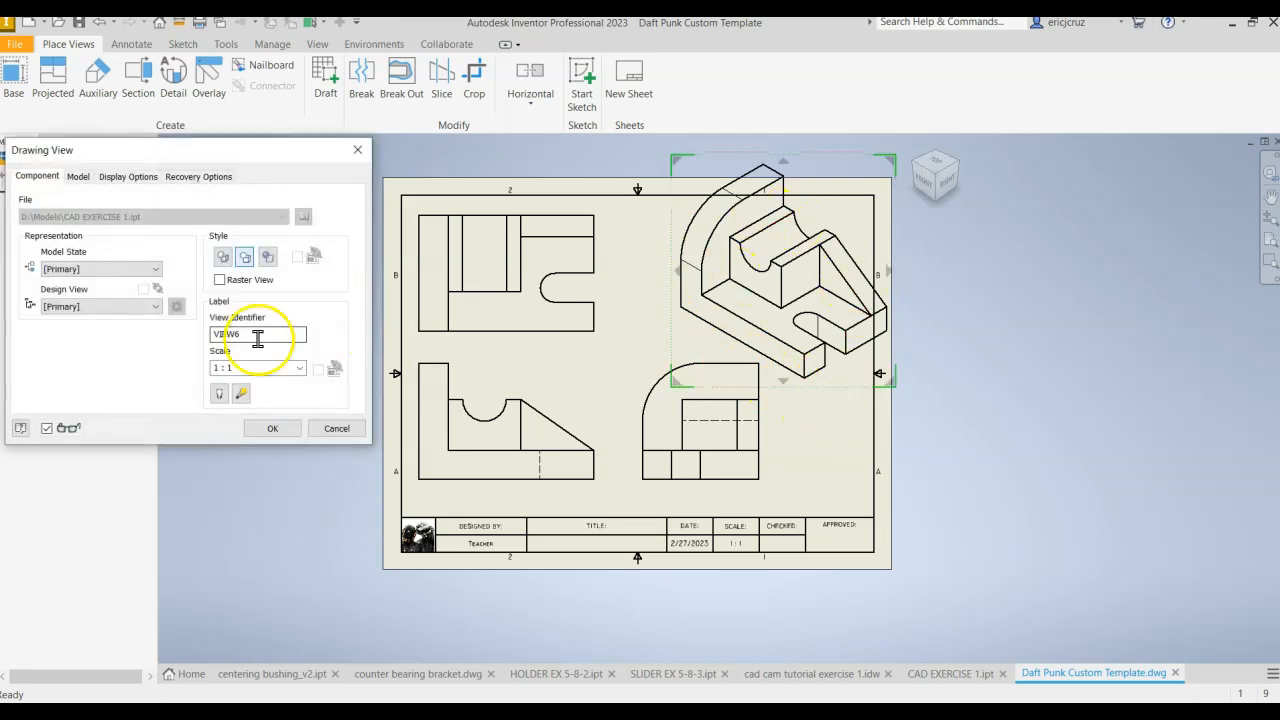
left_click(298, 368)
left_click(277, 397)
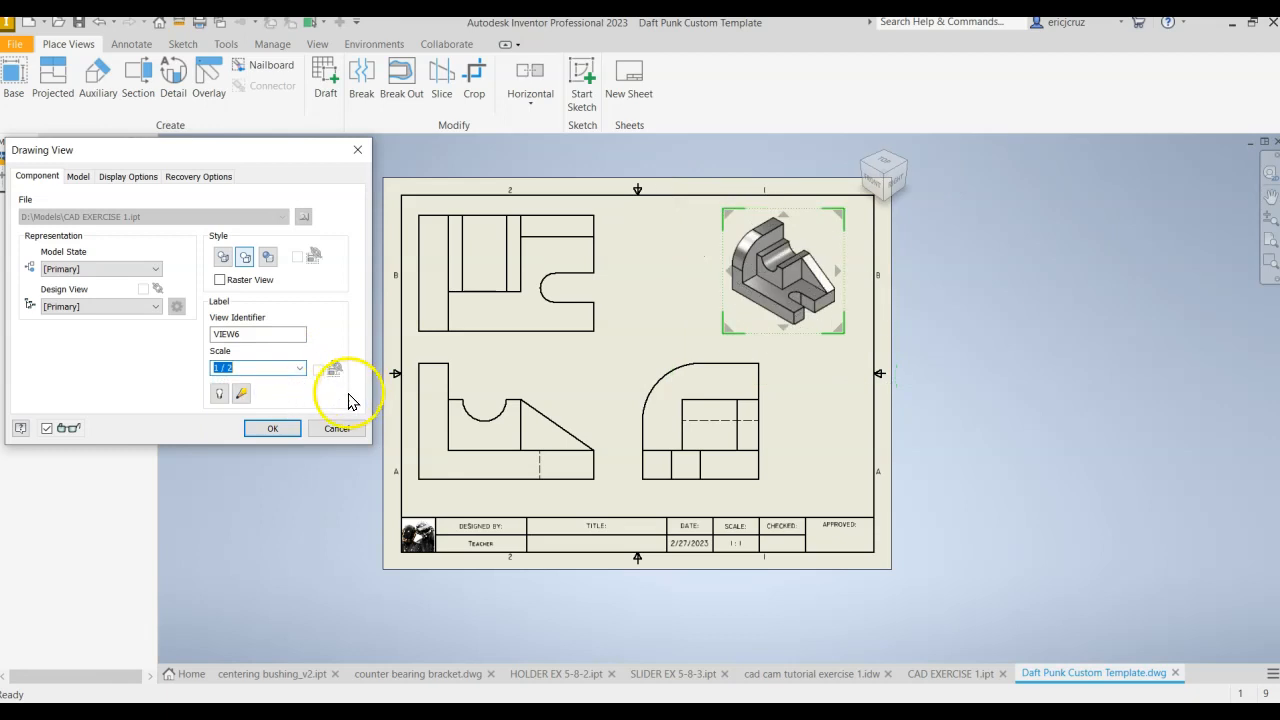
left_click(272, 428)
left_click_drag(808, 352, 823, 340)
Step: Shift the front view slightly and move the top view closer to it to even out the view spacing
left_click(583, 498)
left_click_drag(583, 498, 594, 499)
left_click_drag(602, 341, 602, 356)
scroll(618, 396, "up", 5)
scroll(618, 397, "down", 10)
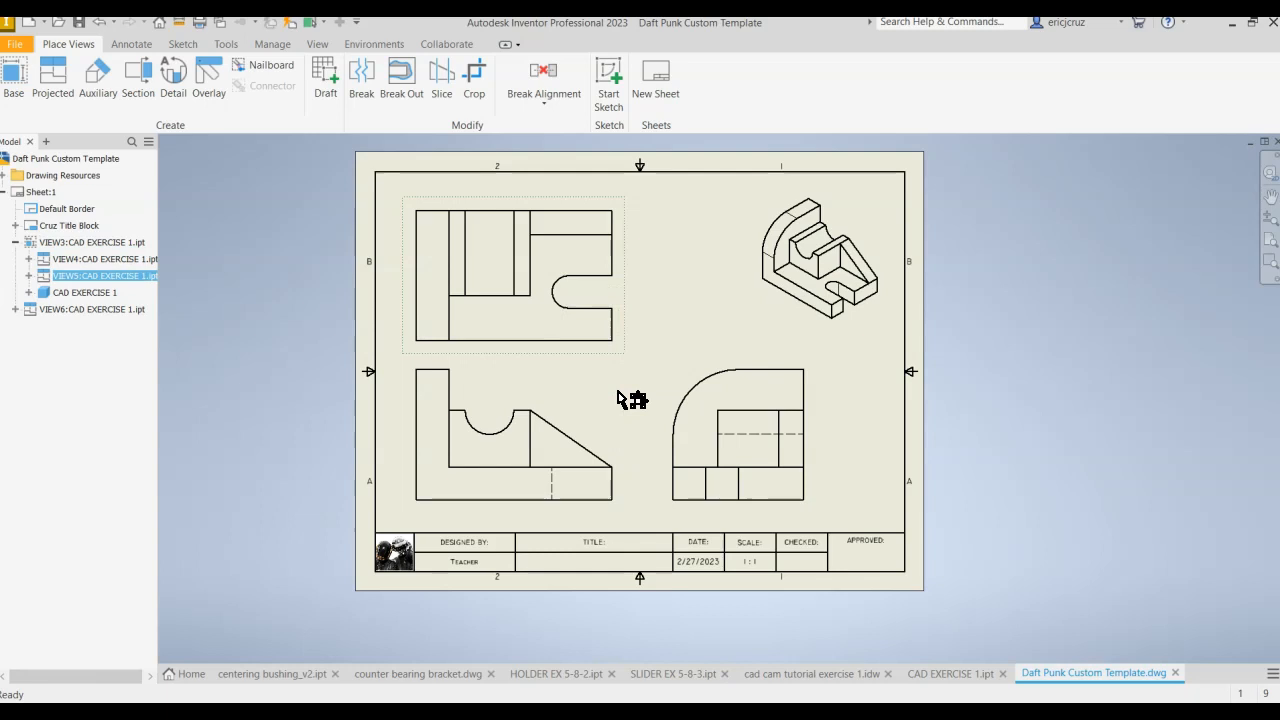
scroll(618, 398, "up", 4)
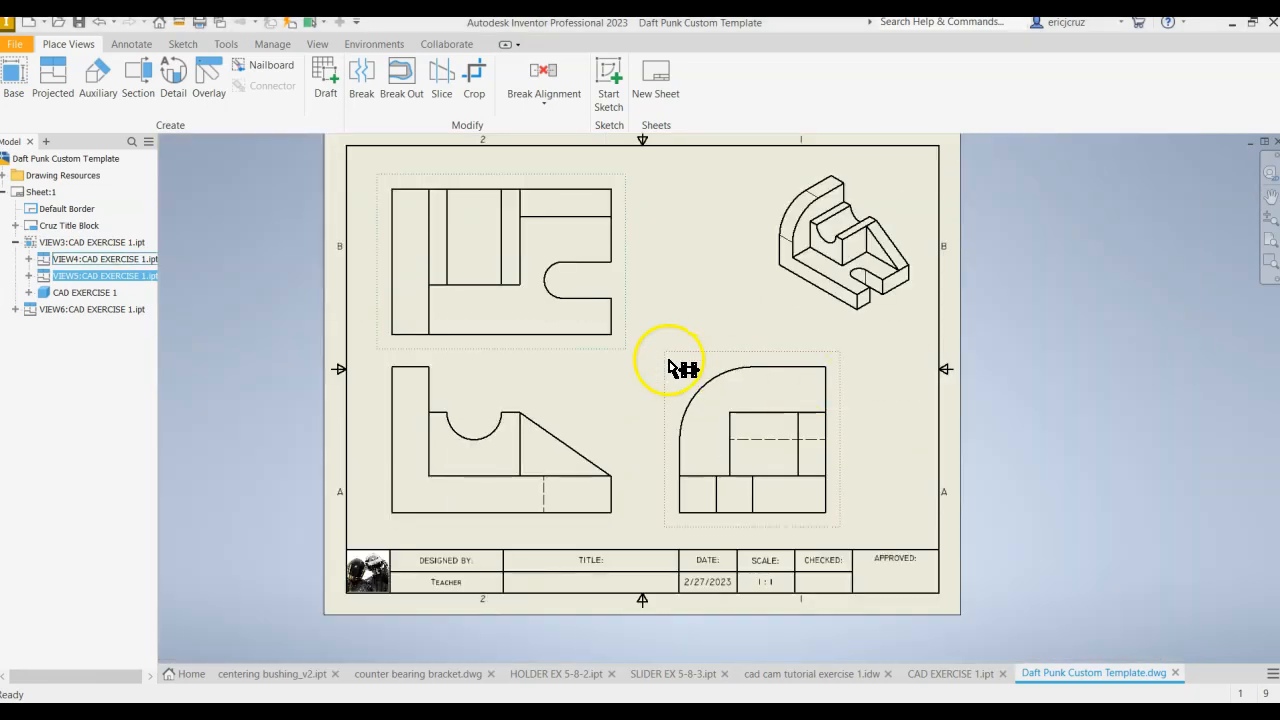
Step: Change the drawing's active standard to Default Standard (ANSI-mm) in the document settings and apply it
left_click(227, 45)
left_click(238, 90)
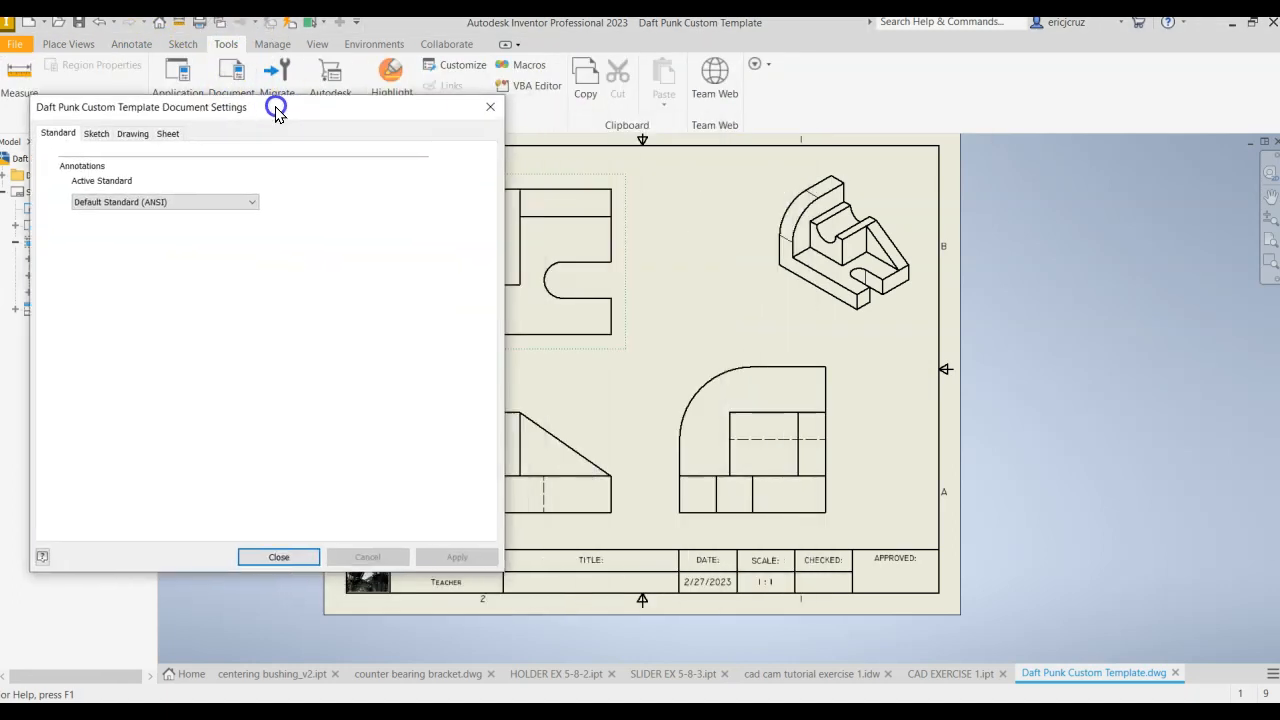
left_click(150, 203)
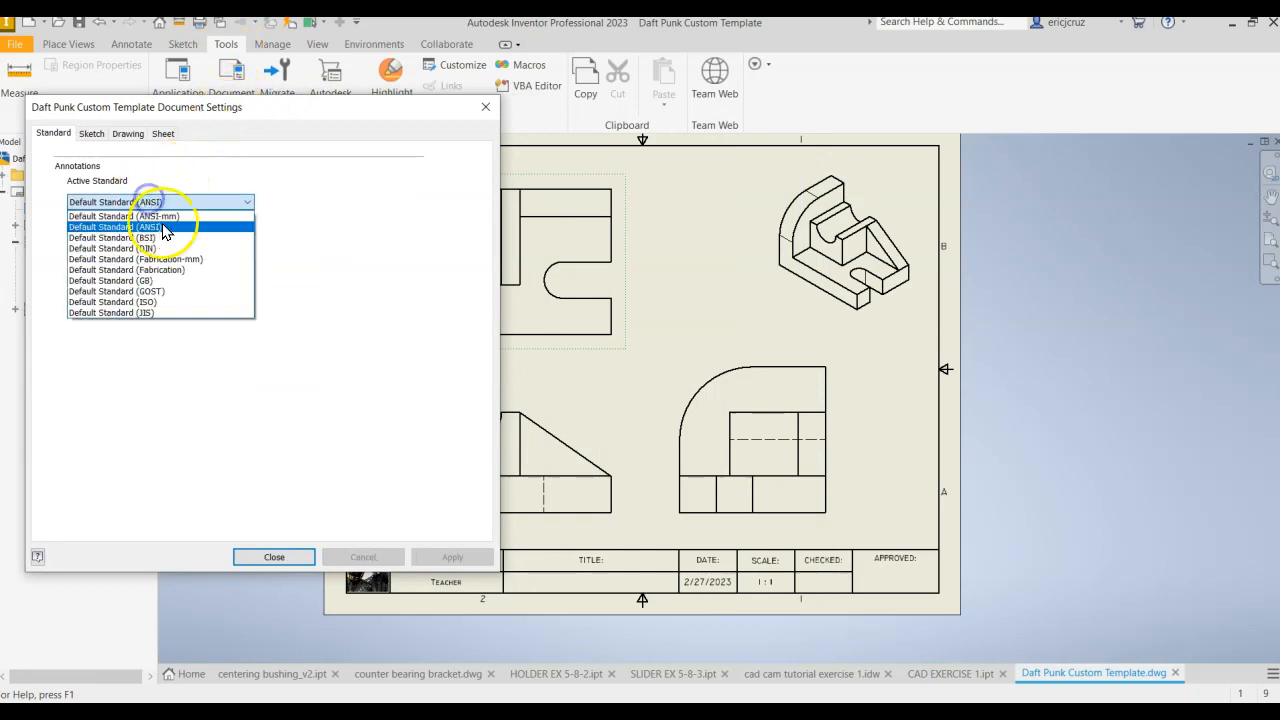
left_click(162, 216)
left_click(452, 557)
left_click(273, 557)
Step: Dimension the front view's overall length, placing the dimension centred below the view
mouse_move(693, 388)
middle_mouse_down()
mouse_move(654, 434)
mouse_move(636, 400)
middle_mouse_up()
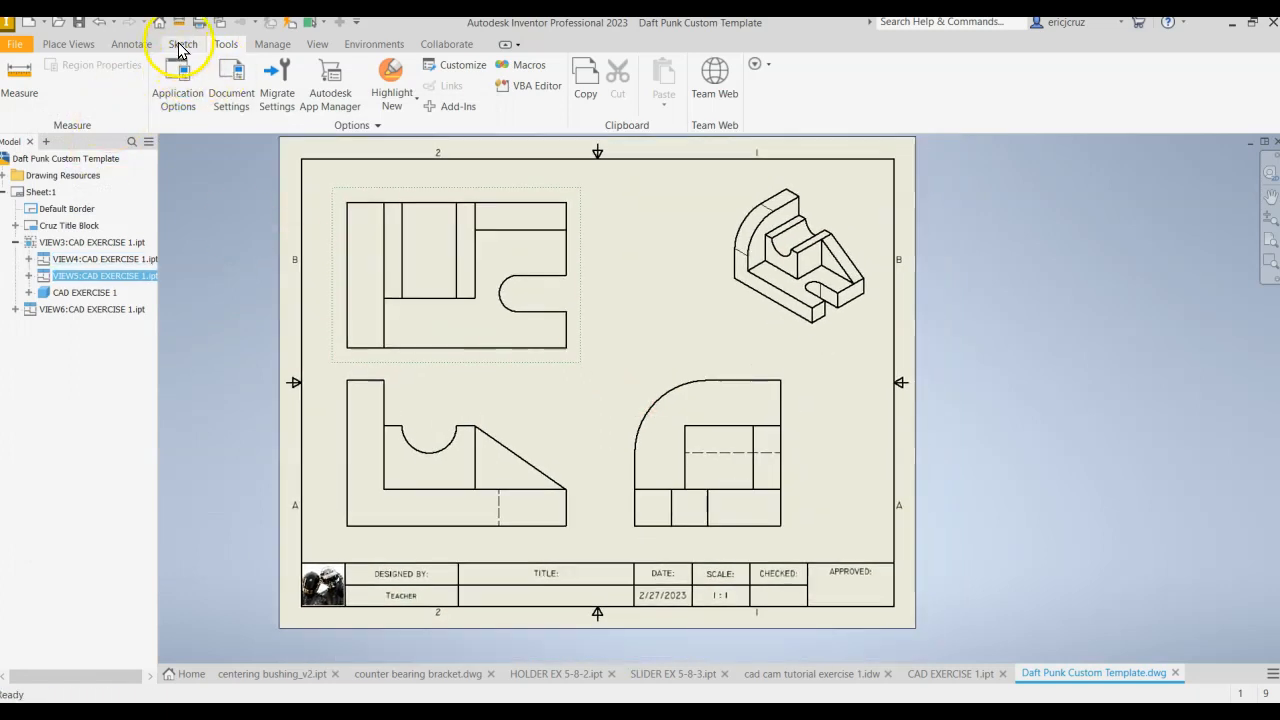
left_click(127, 47)
left_click(25, 82)
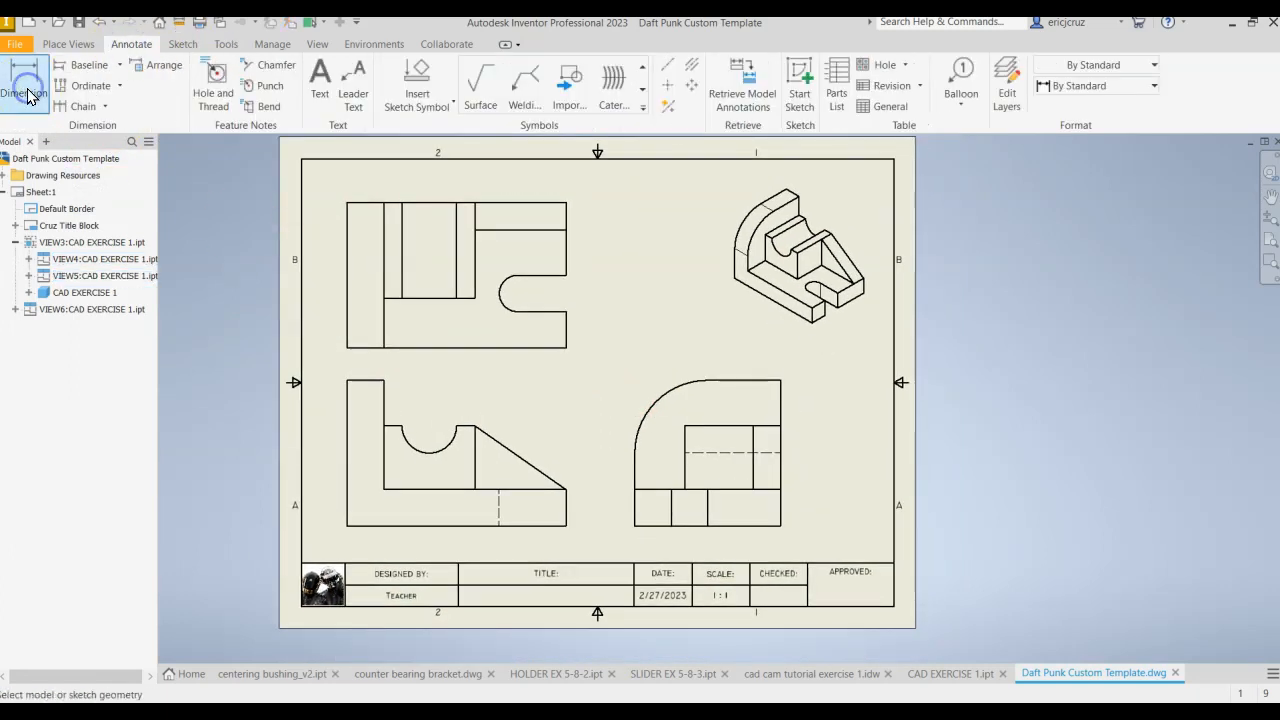
left_click(551, 536)
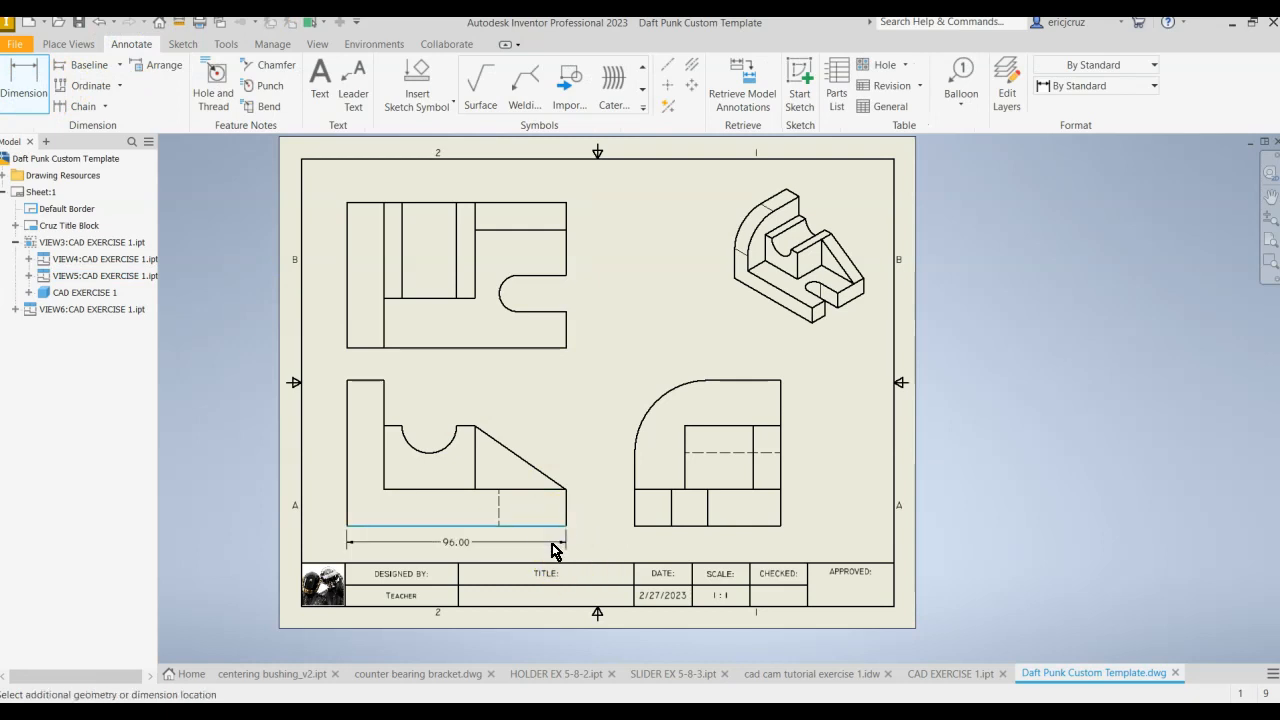
scroll(552, 540, "up", 3)
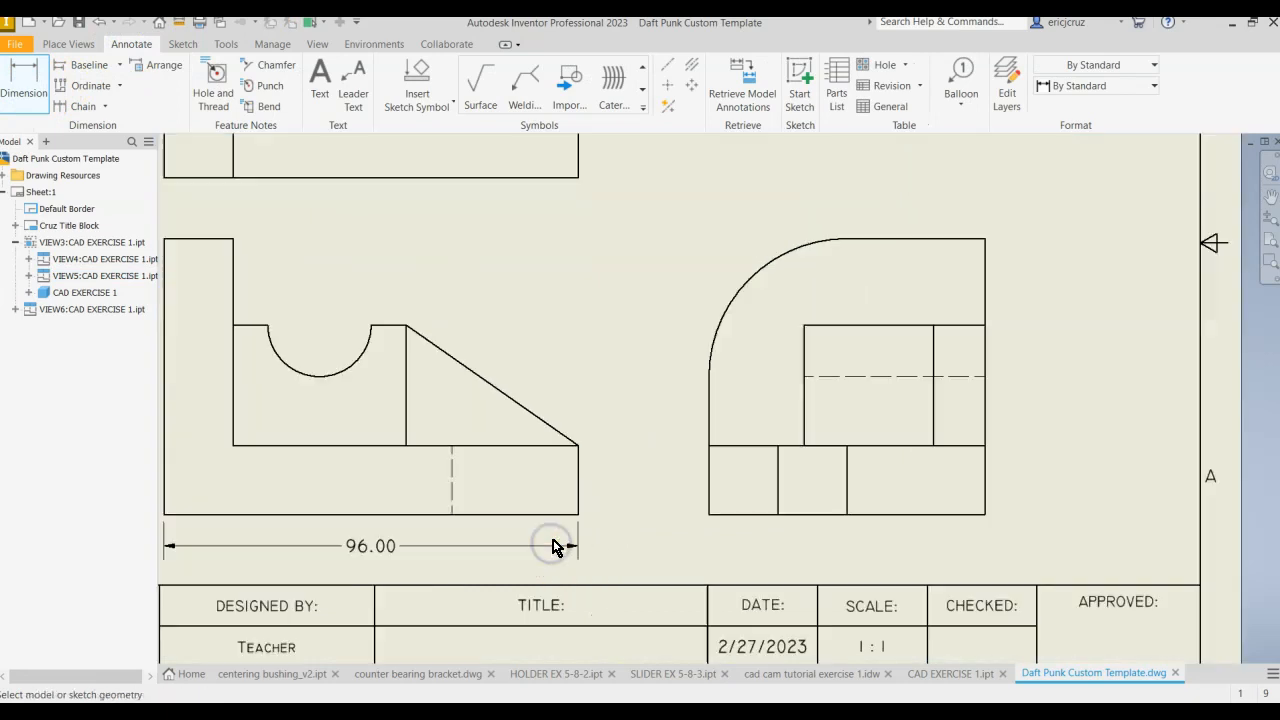
middle_click_drag(378, 550, 434, 549)
left_click(434, 548)
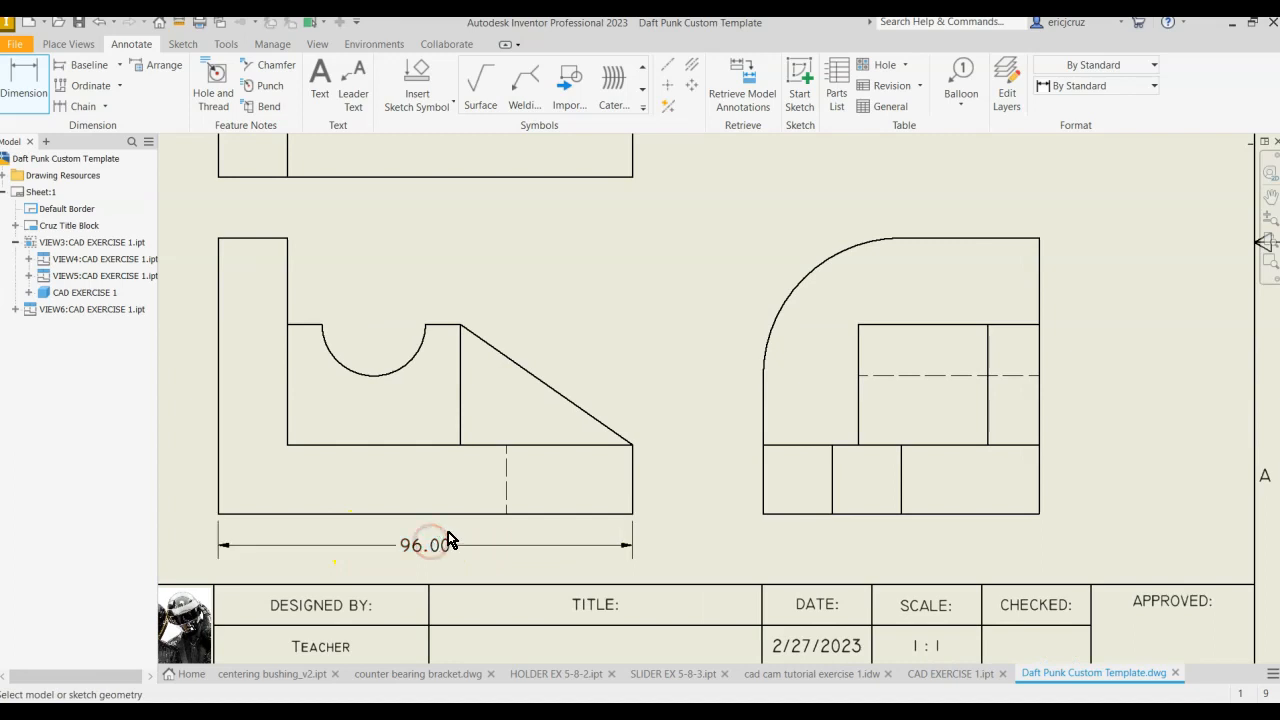
Step: Dimension the right-side view's overall width between its two bottom corners, placing it below the view
left_click(763, 515)
left_click(1037, 516)
left_click(1012, 553)
Step: Dimension the base's thickness along the right edge of the right-side view, placing it beside the view
scroll(660, 420, "down", 5)
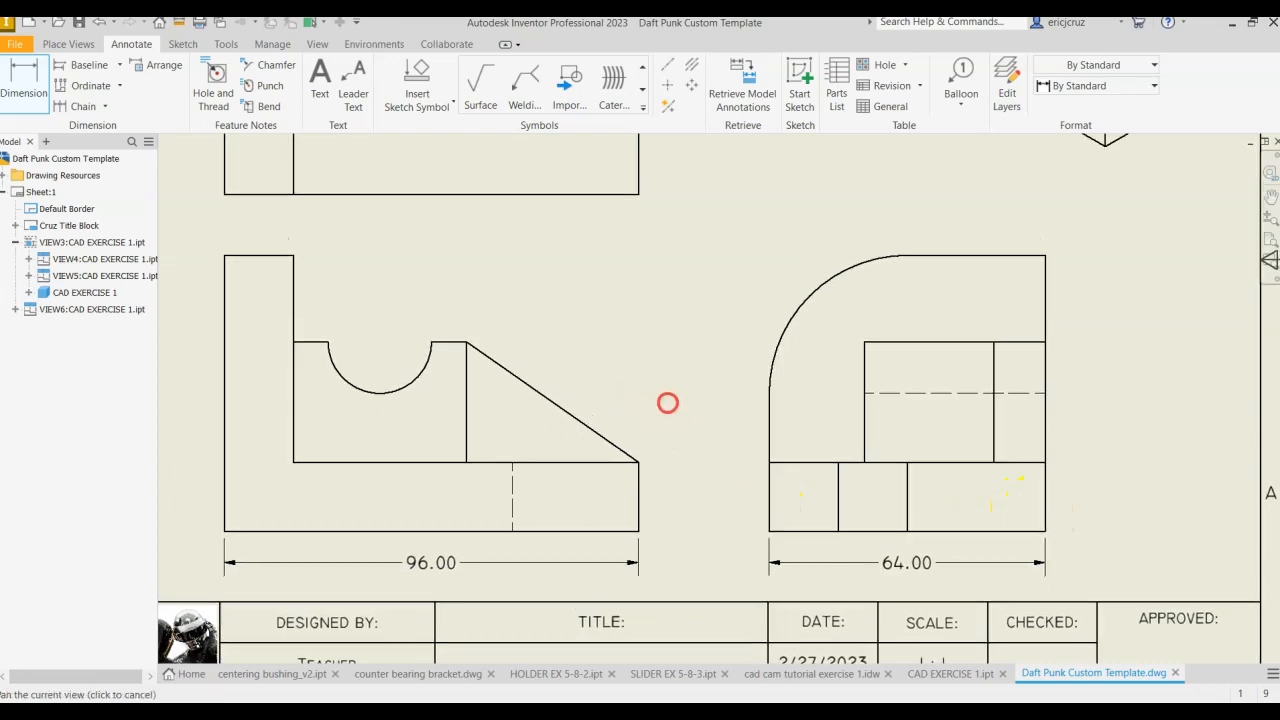
middle_click_drag(648, 454, 638, 468)
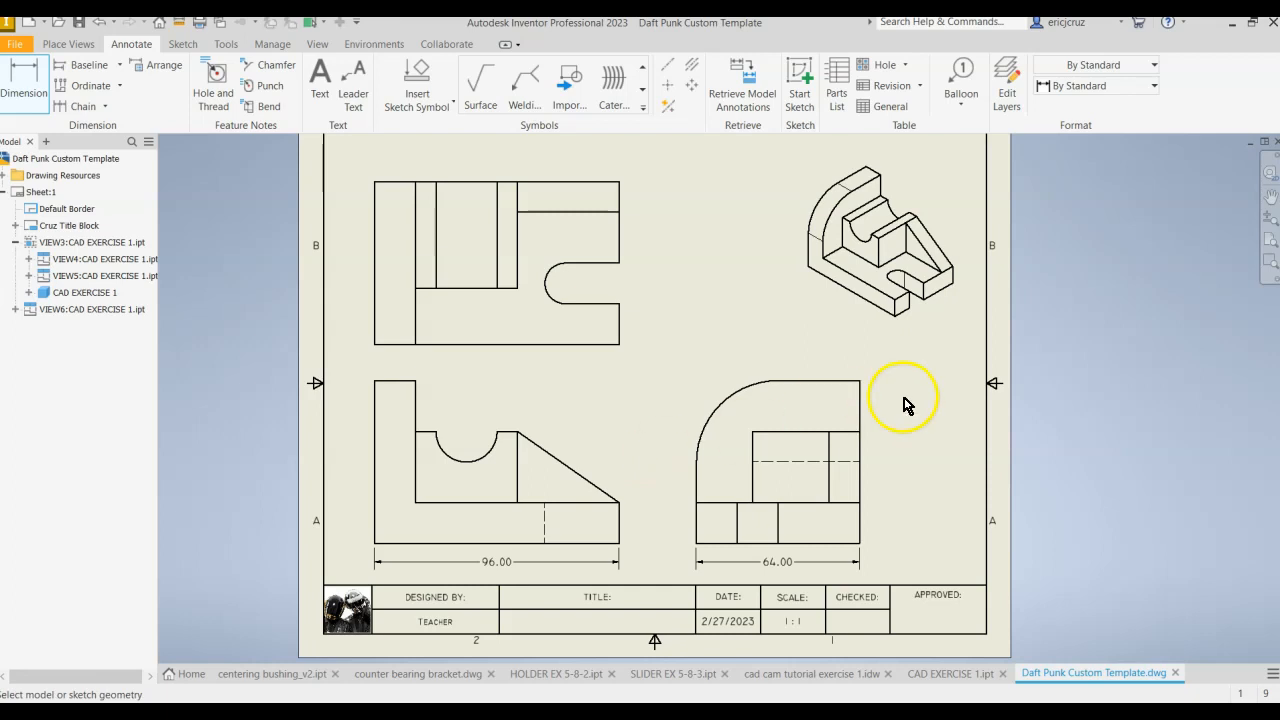
left_click(860, 532)
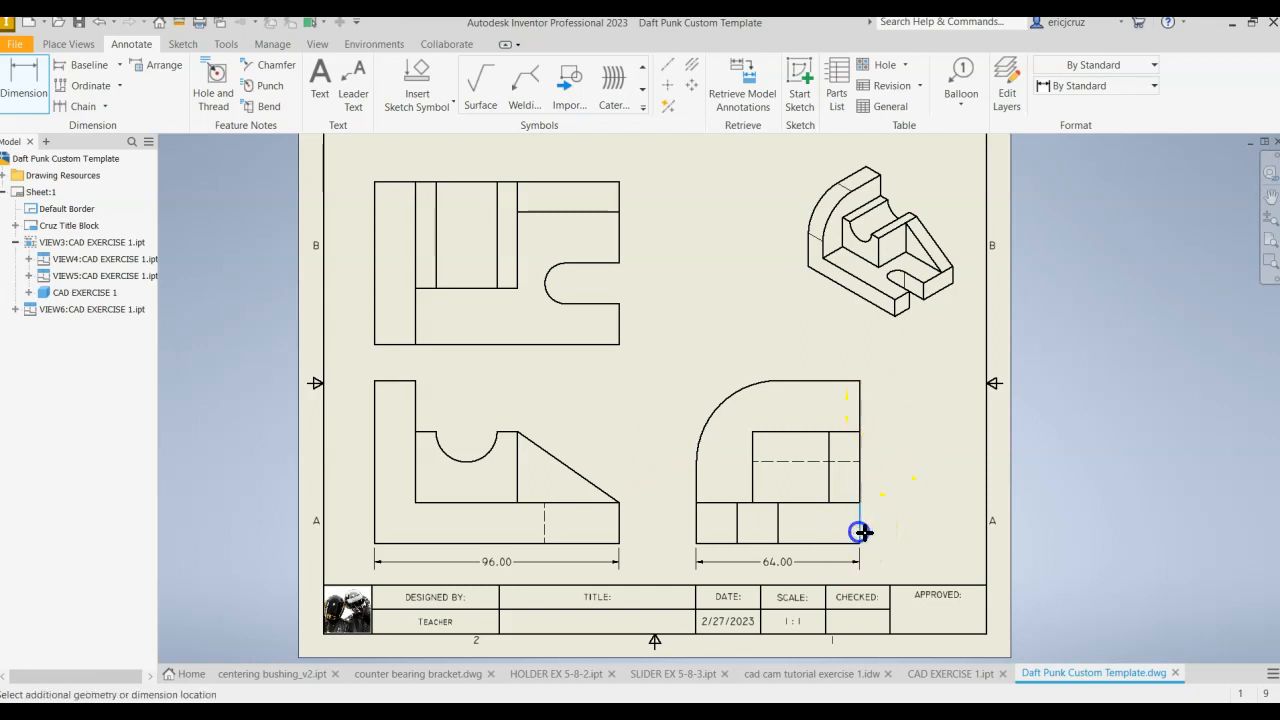
left_click(883, 530)
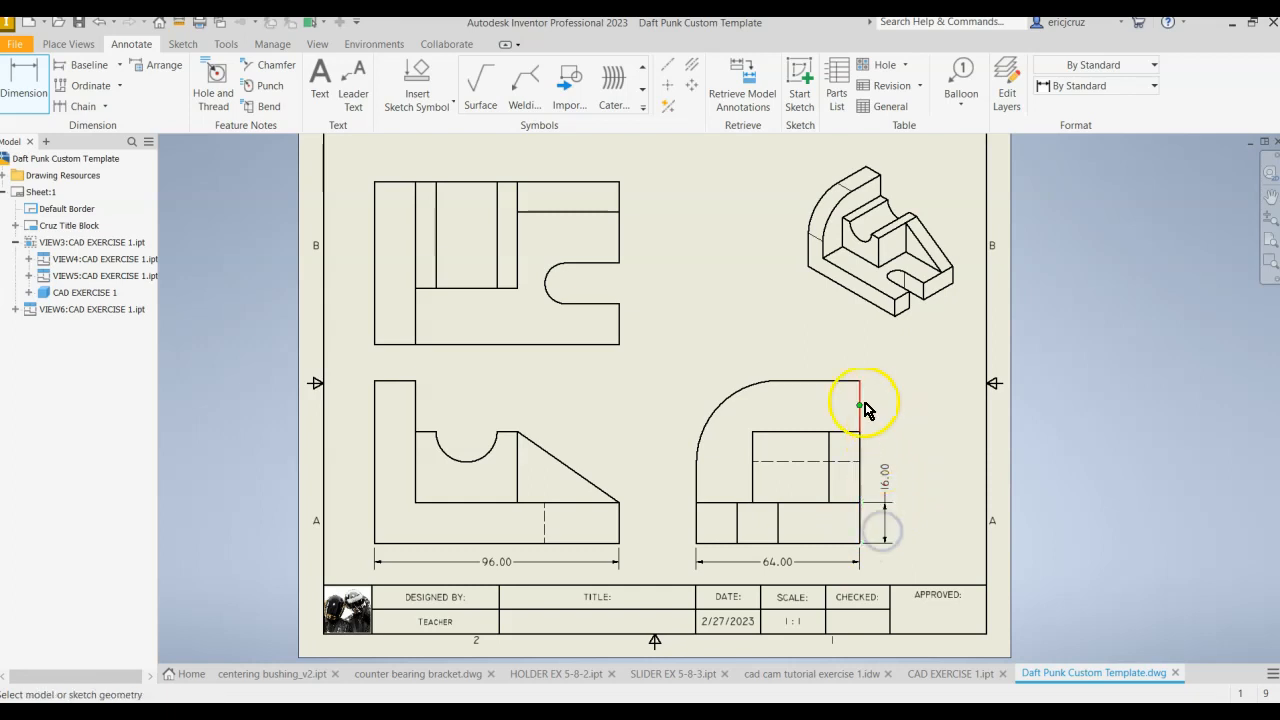
Step: Dimension the height from the base's top face to the top edge in the right-side view, aligned above the base thickness dimension
left_click(860, 381)
left_click(860, 502)
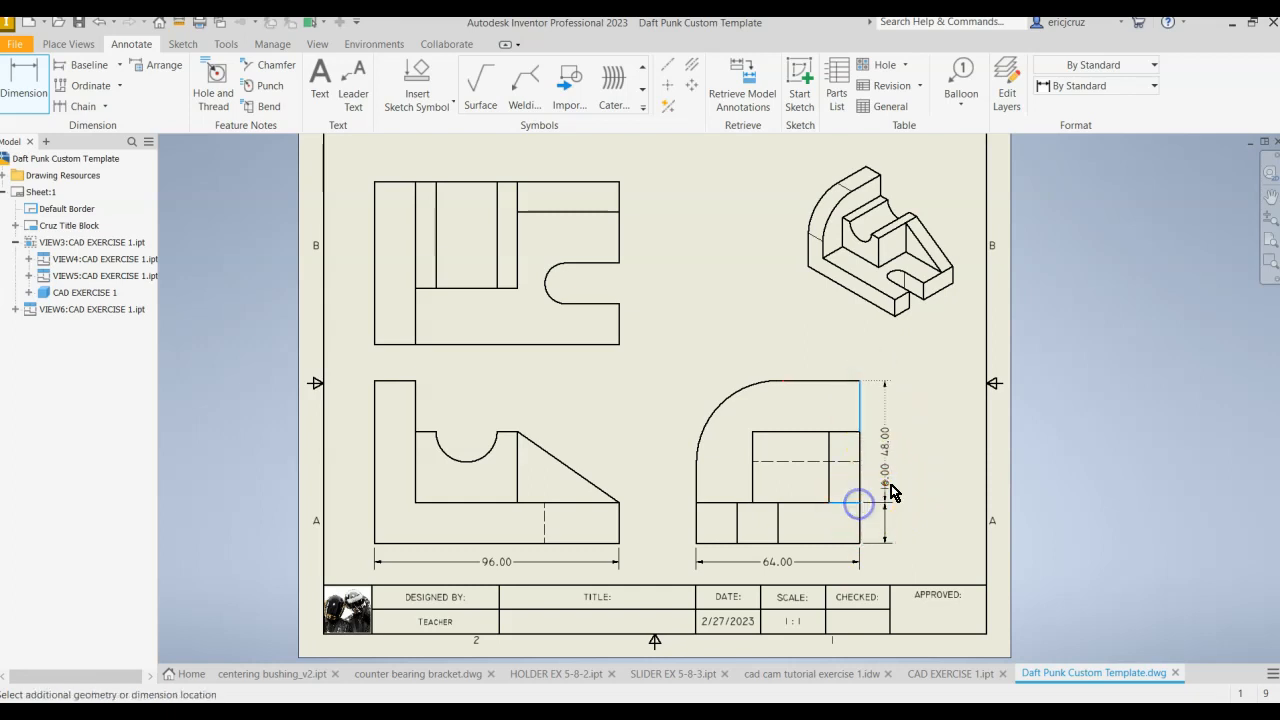
left_click(886, 445)
scroll(932, 470, "up", 3)
scroll(932, 470, "down", 3)
scroll(932, 470, "up", 3)
key("Escape")
left_click(840, 406)
Step: Edit the Default - mm (ANSI) dimension style from the right-side view's upper height dimension and turn off linear trailing zeros
middle_click_drag(903, 479, 968, 370)
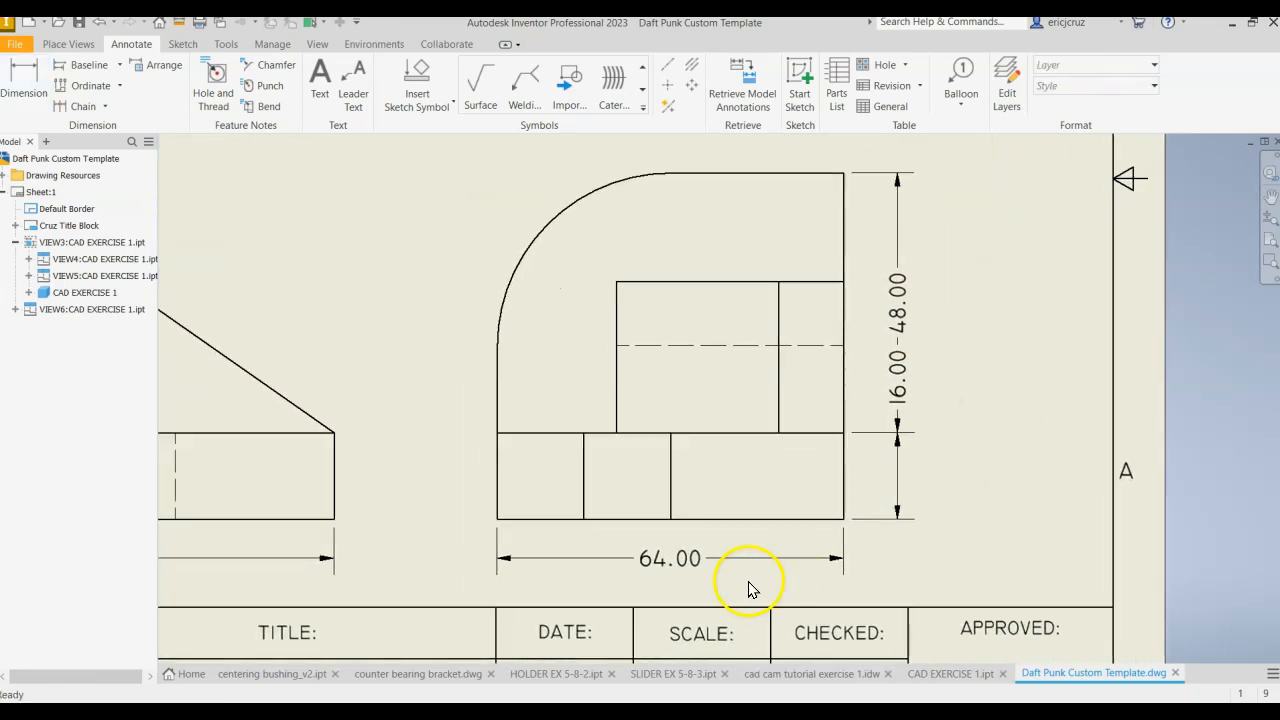
left_click(897, 335)
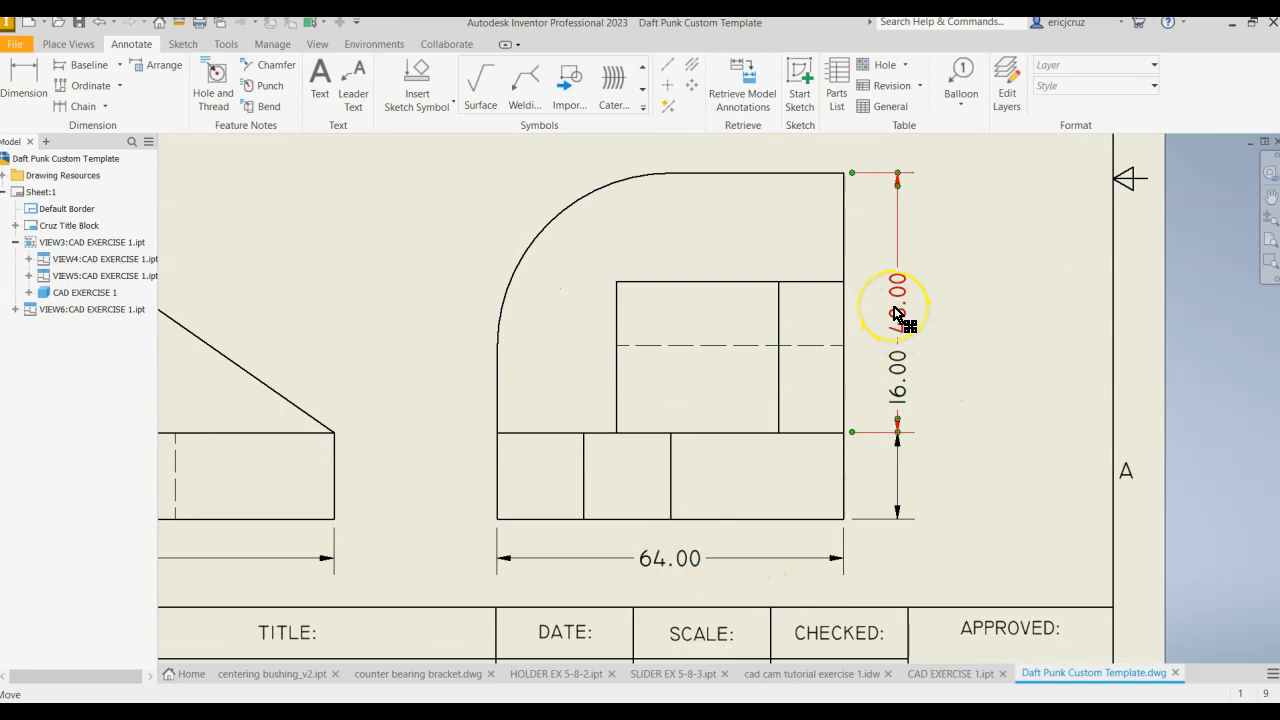
right_click(897, 314)
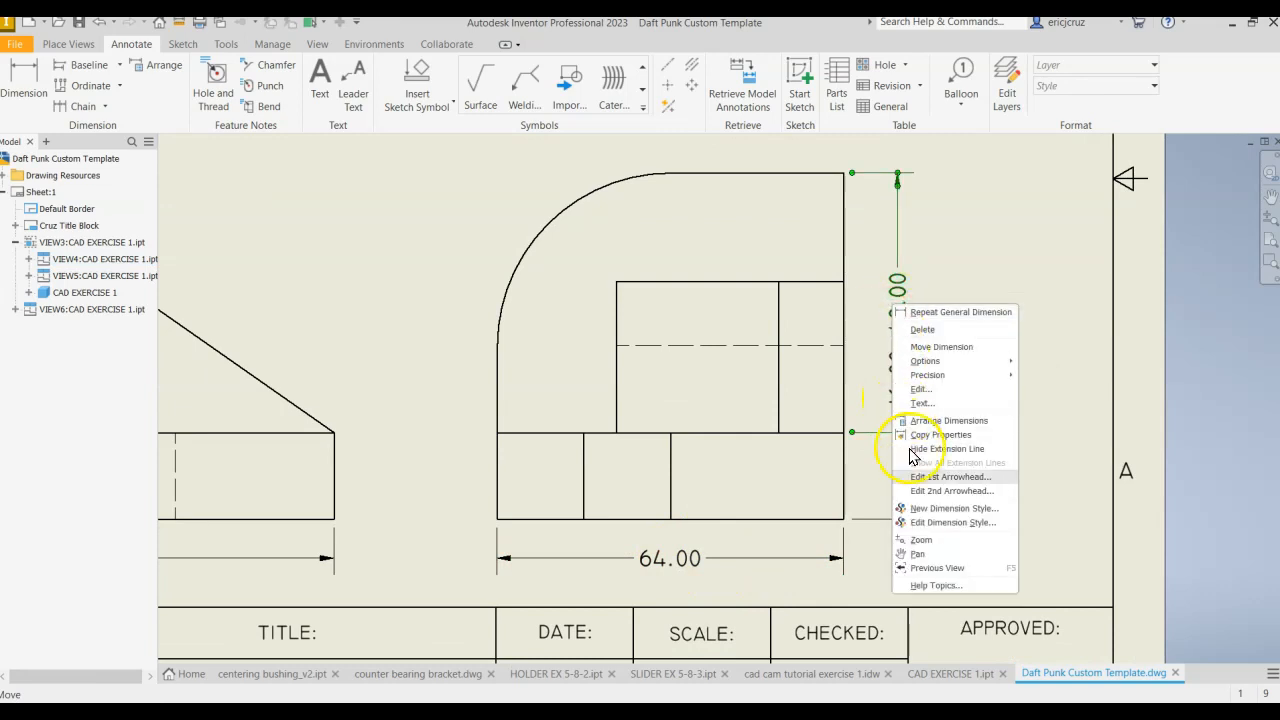
left_click(925, 522)
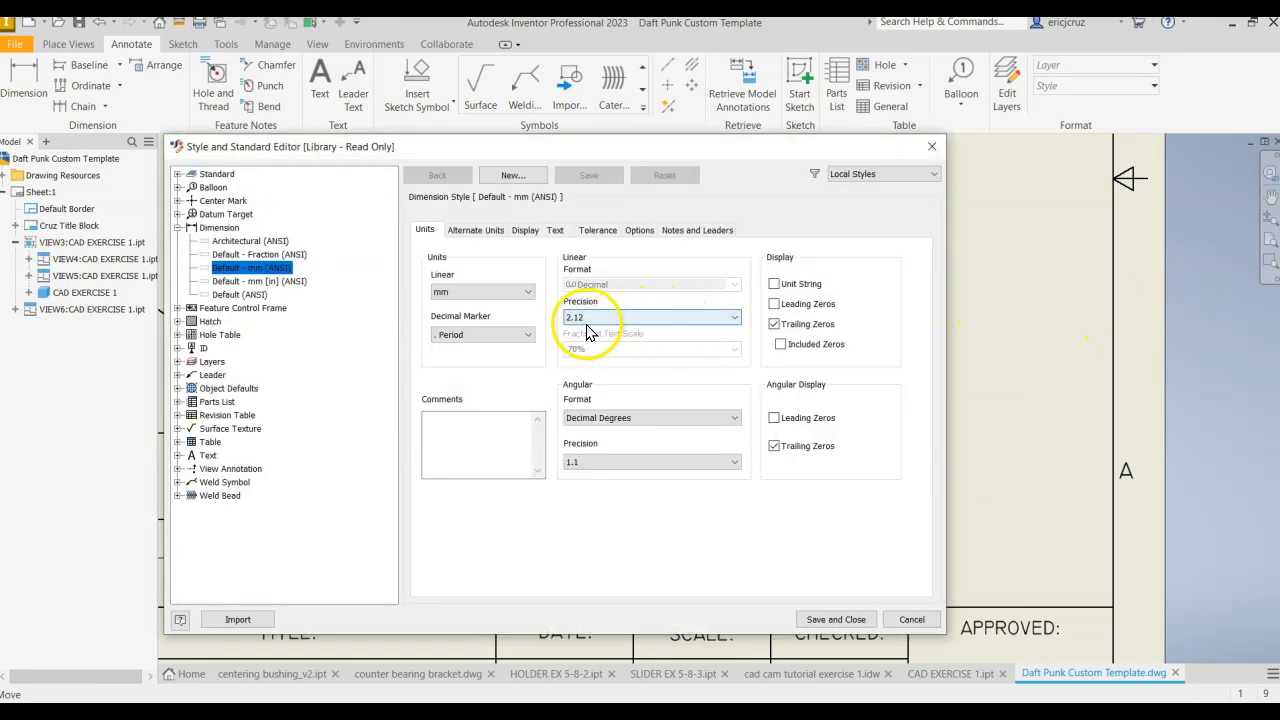
left_click(775, 327)
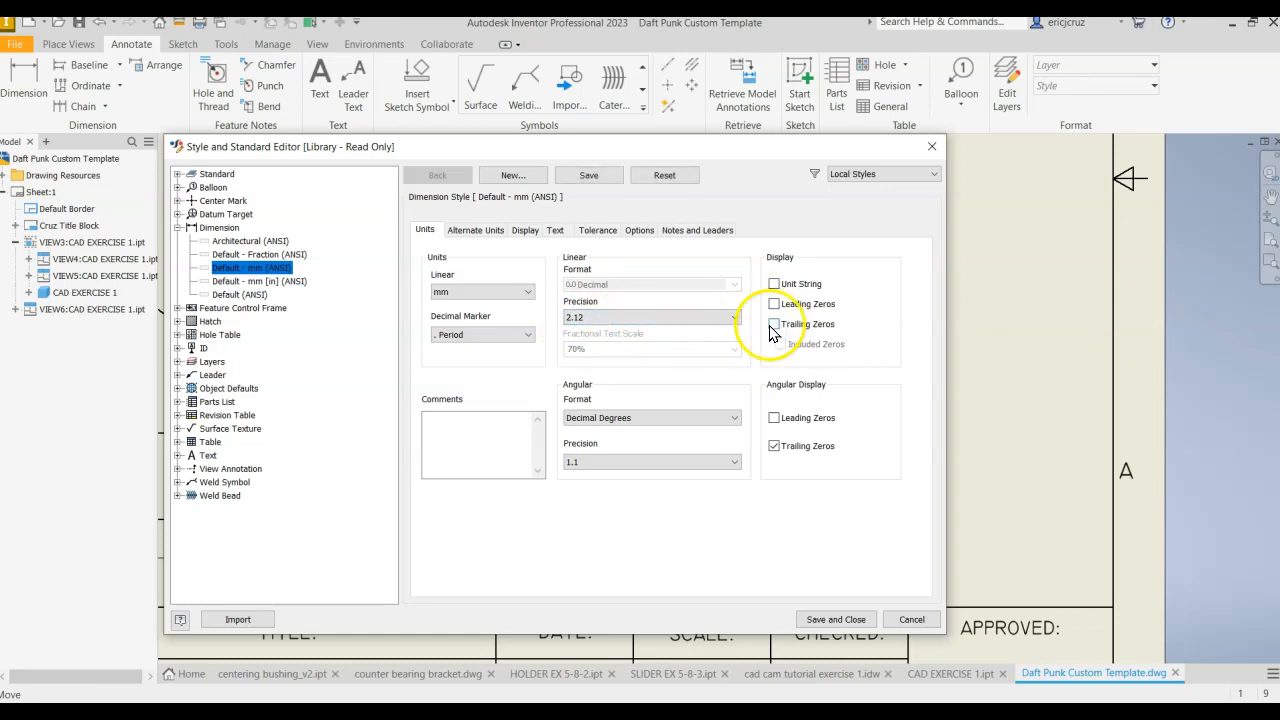
Step: Set the dimension style's text orientation for vertical linear dimensions to horizontal inline text
left_click(557, 232)
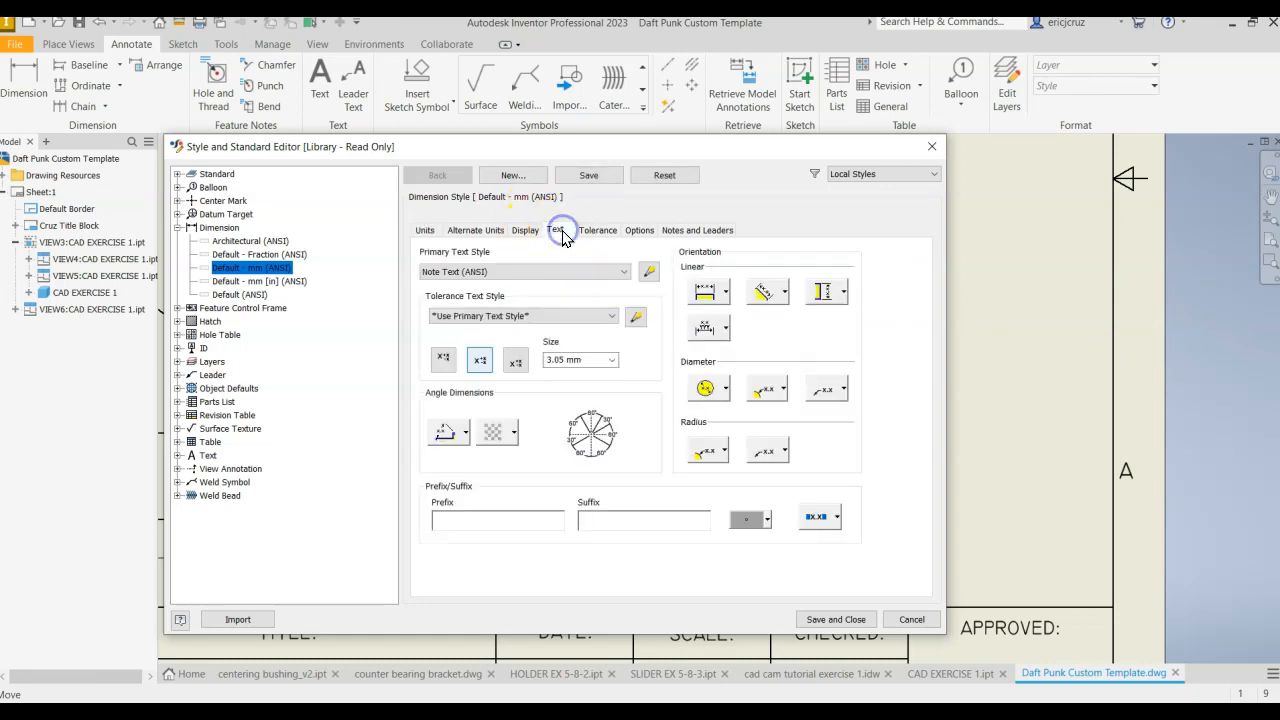
left_click(833, 292)
left_click(827, 320)
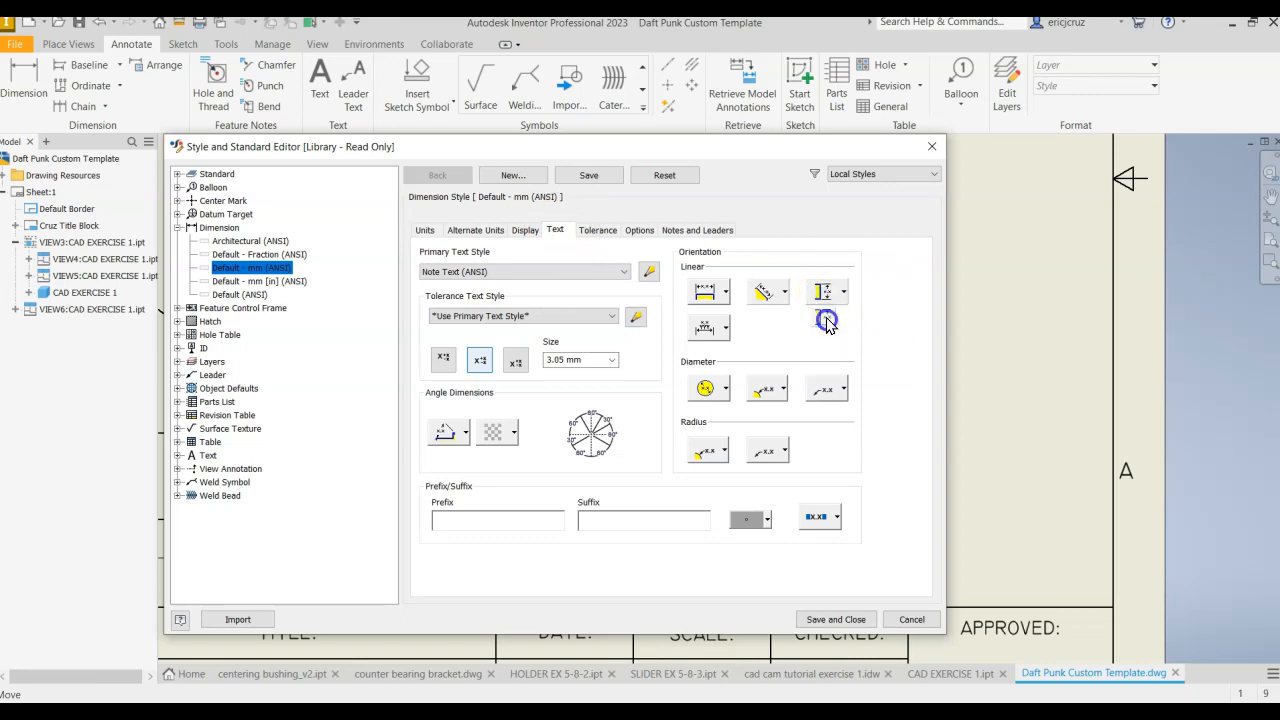
left_click(829, 297)
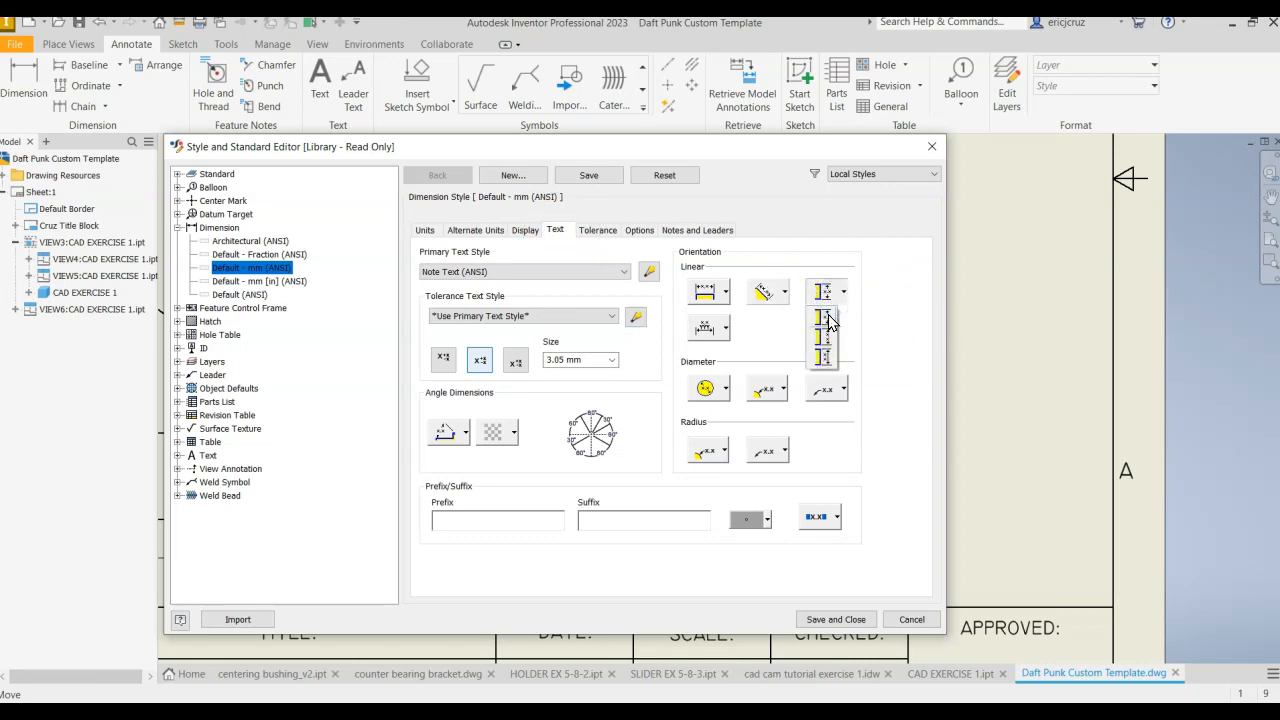
left_click(827, 320)
Step: Save the dimension style edits and set the Note Text (ANSI) style's text height to 2.54 mm
left_click(649, 273)
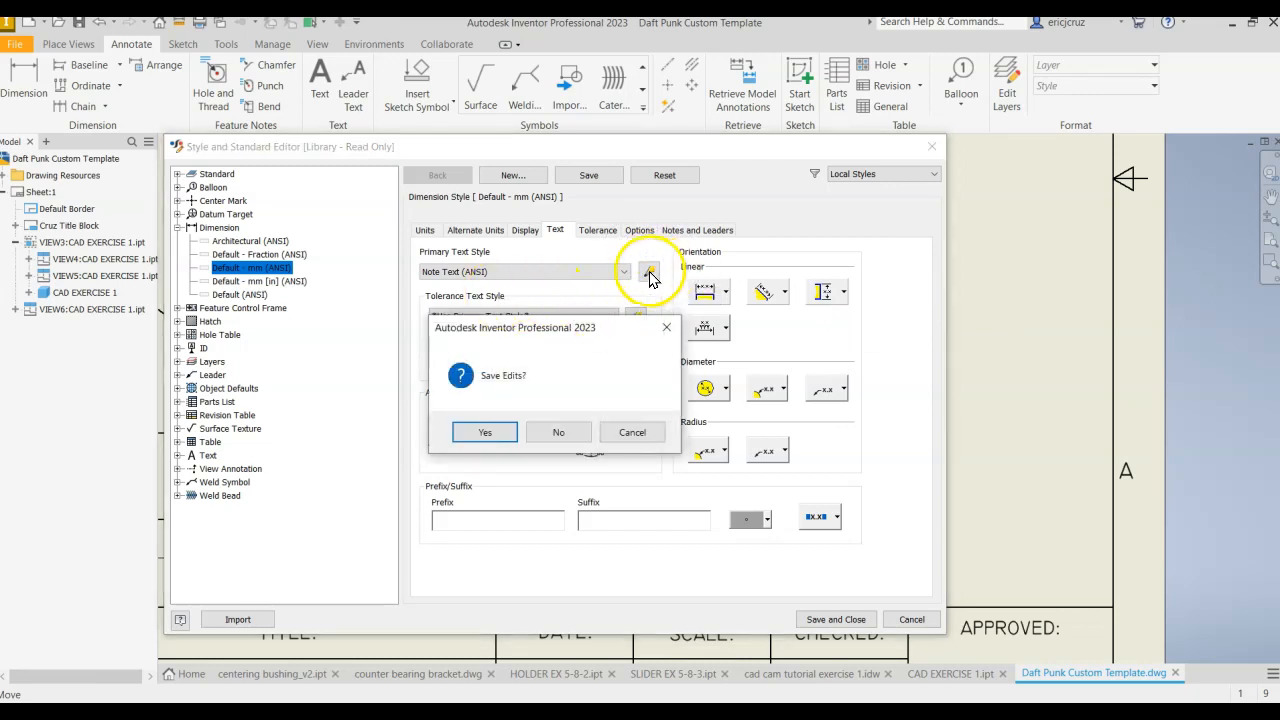
left_click(485, 432)
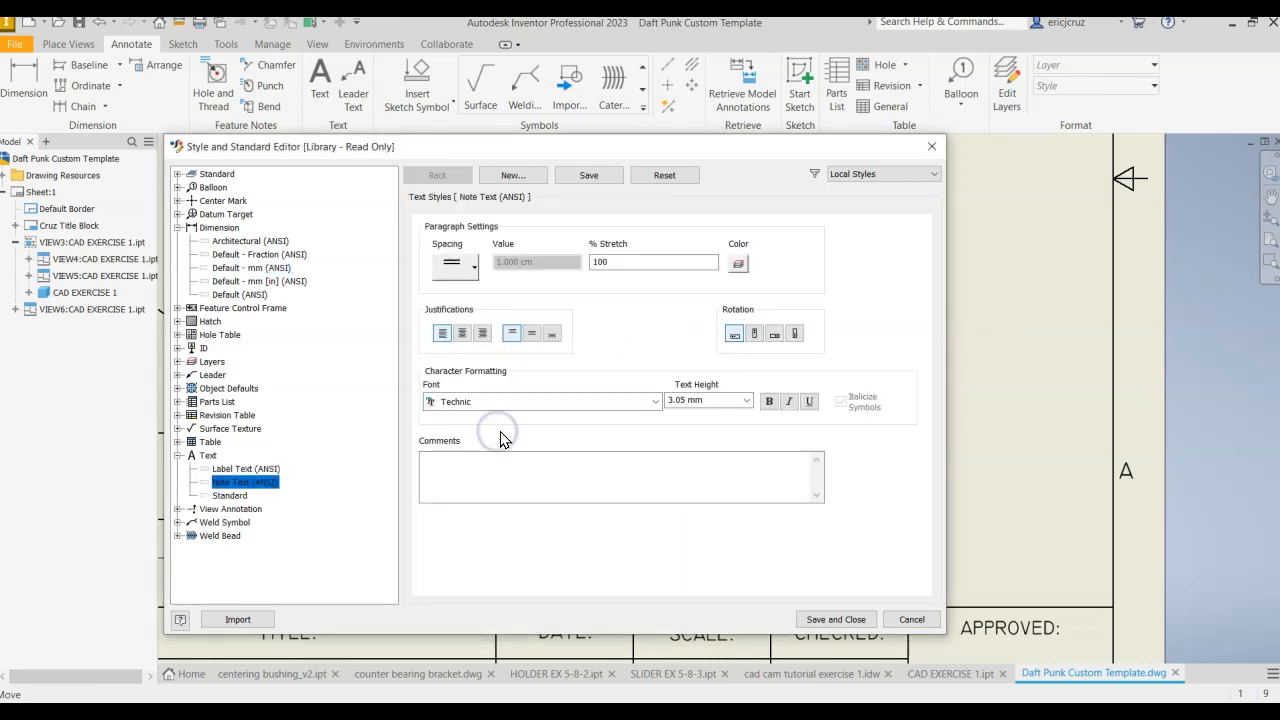
left_click(697, 399)
left_click(745, 401)
left_click(716, 420)
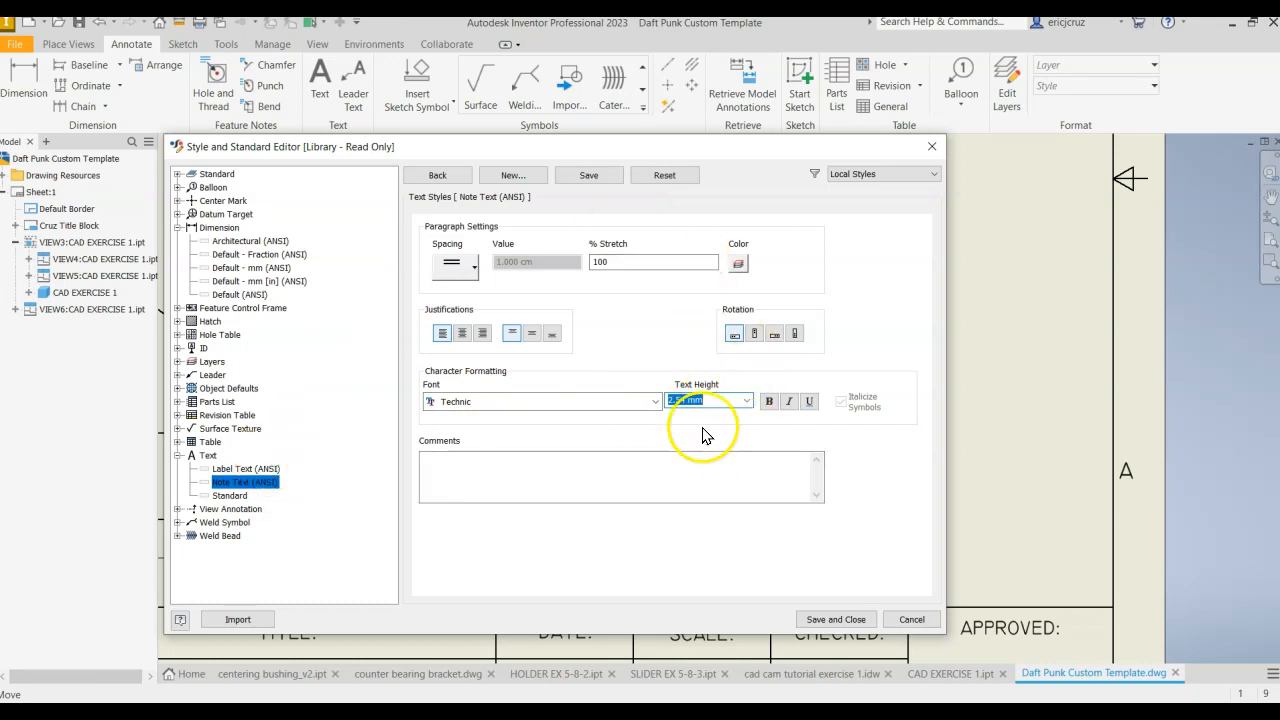
Step: Save the note text edits and set the Label Text (ANSI) style's text height to 3.17 mm
left_click(238, 470)
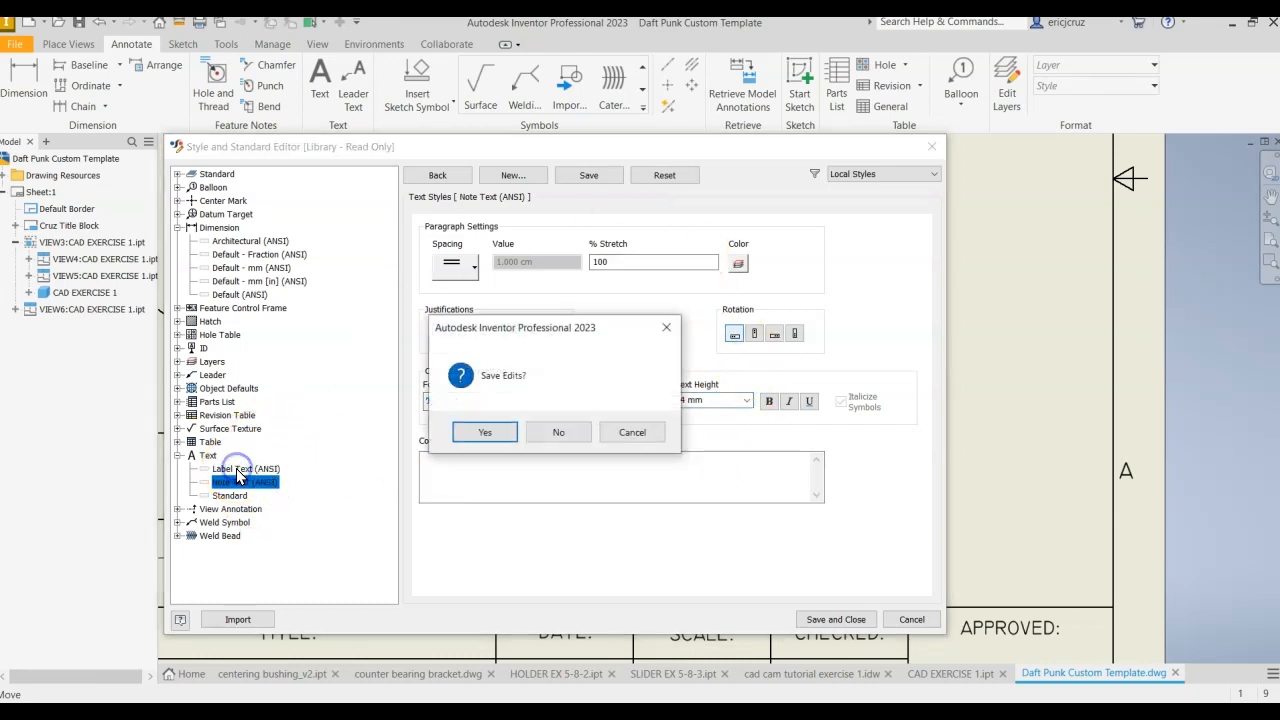
left_click(485, 432)
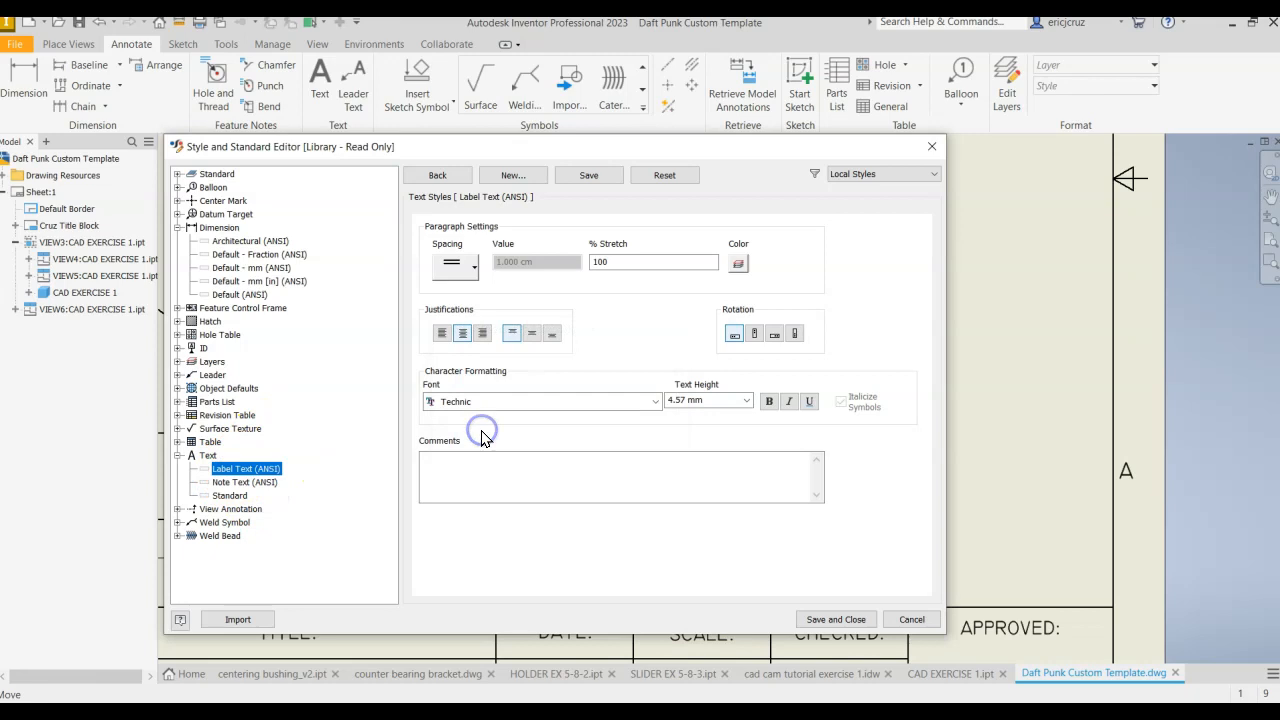
left_click(746, 401)
left_click(708, 437)
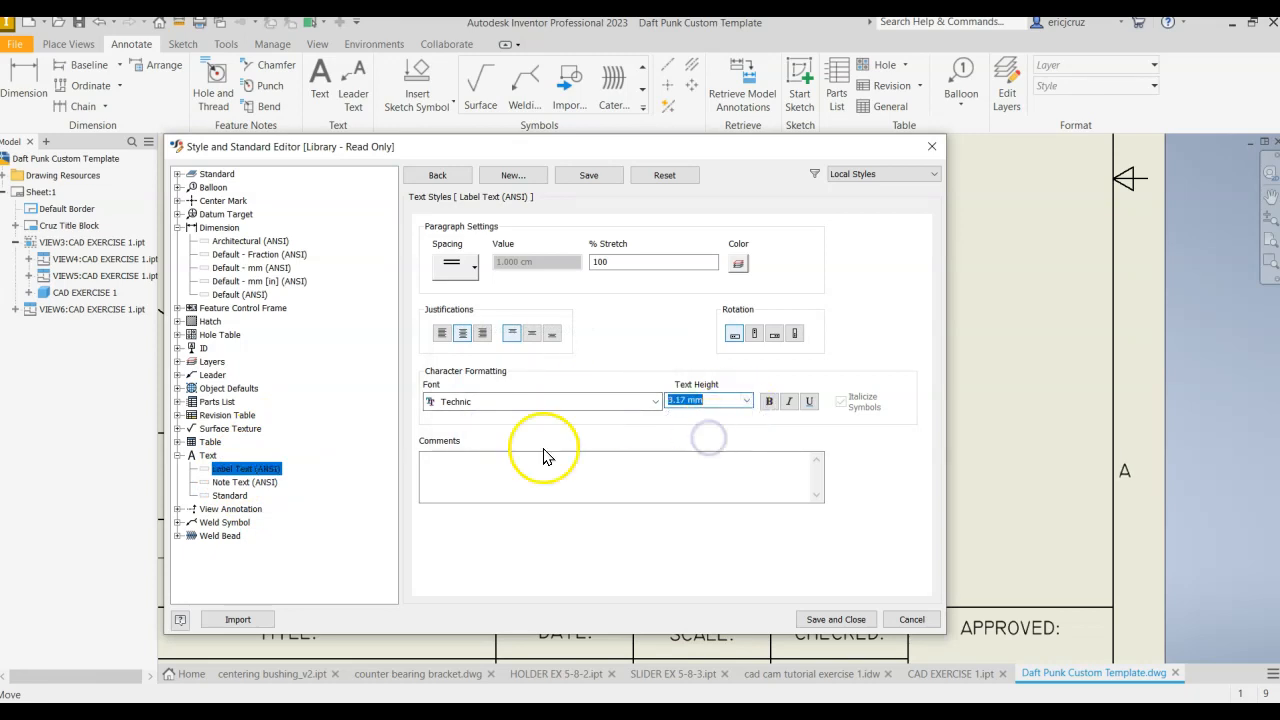
Step: Save the label text edits, set the Standard text style's height to 2.54 mm, and save and close the style editor
left_click(230, 486)
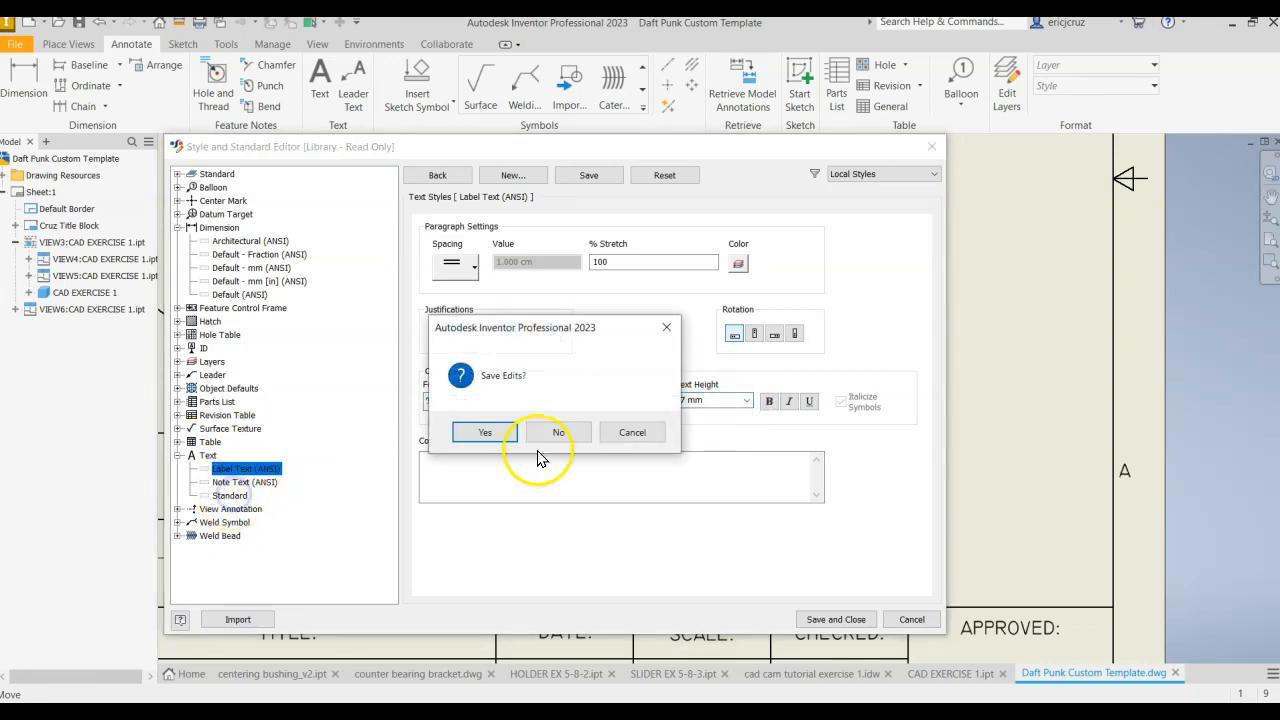
left_click(486, 432)
left_click(744, 401)
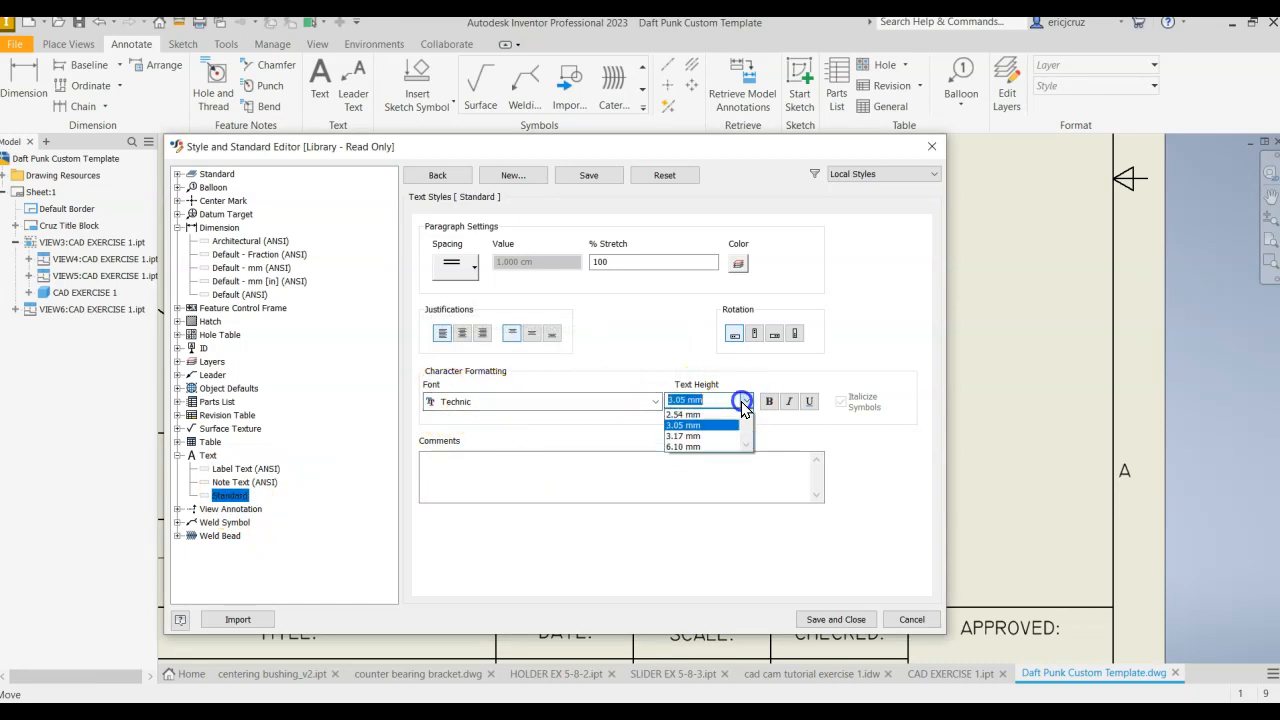
left_click(706, 415)
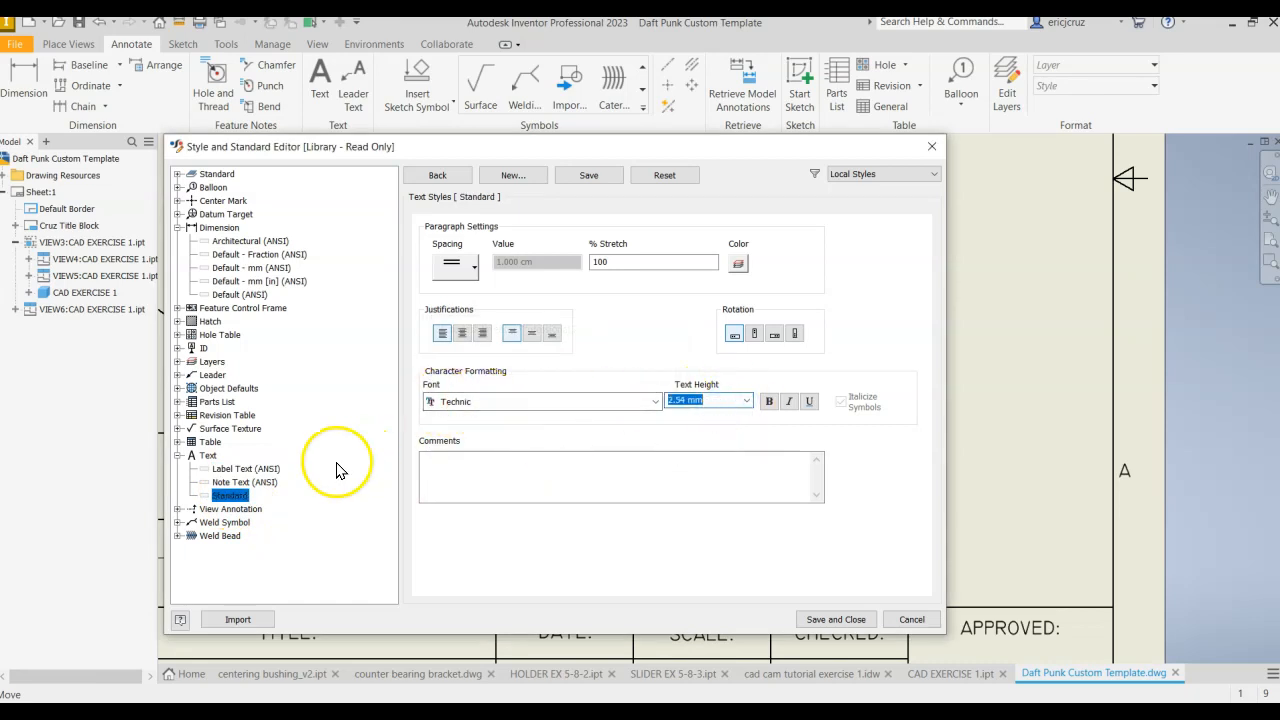
left_click(816, 614)
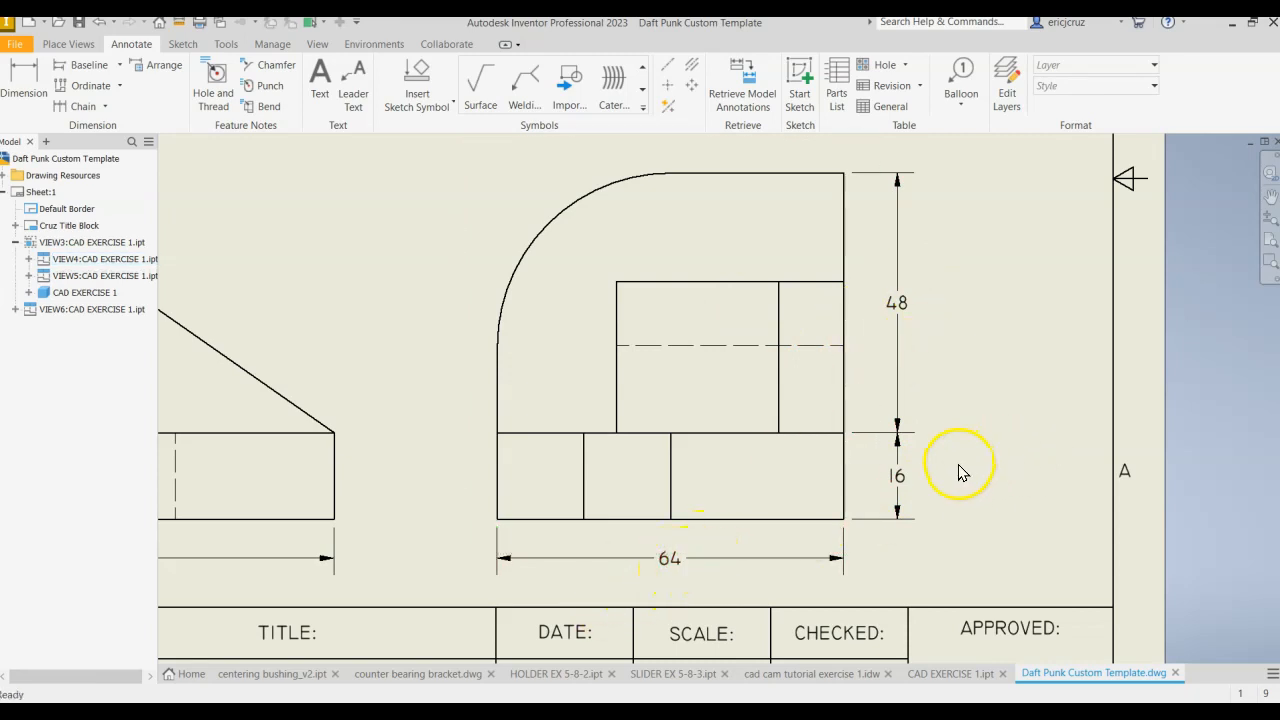
Step: Add center marks to the slot's rounded end in the top view and the semicircular cutout in the front view
scroll(708, 408, "down", 2)
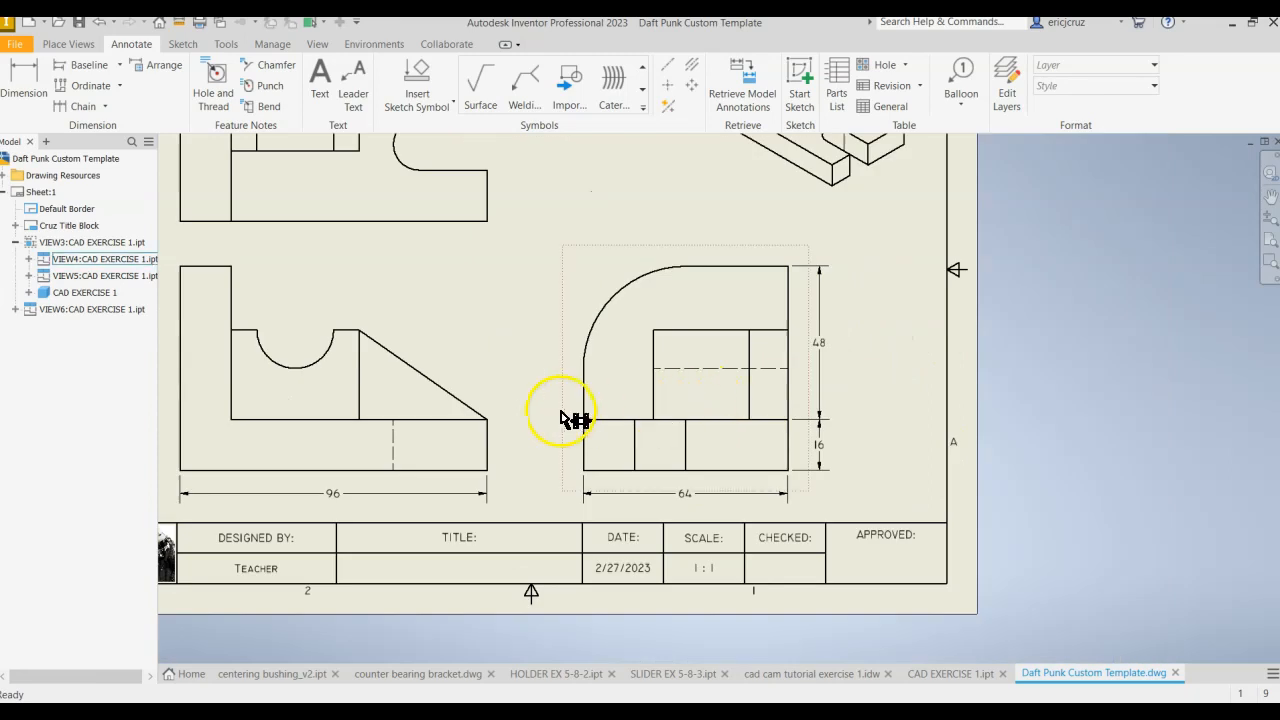
mouse_move(551, 421)
middle_mouse_down()
mouse_move(606, 446)
mouse_move(611, 465)
middle_mouse_up()
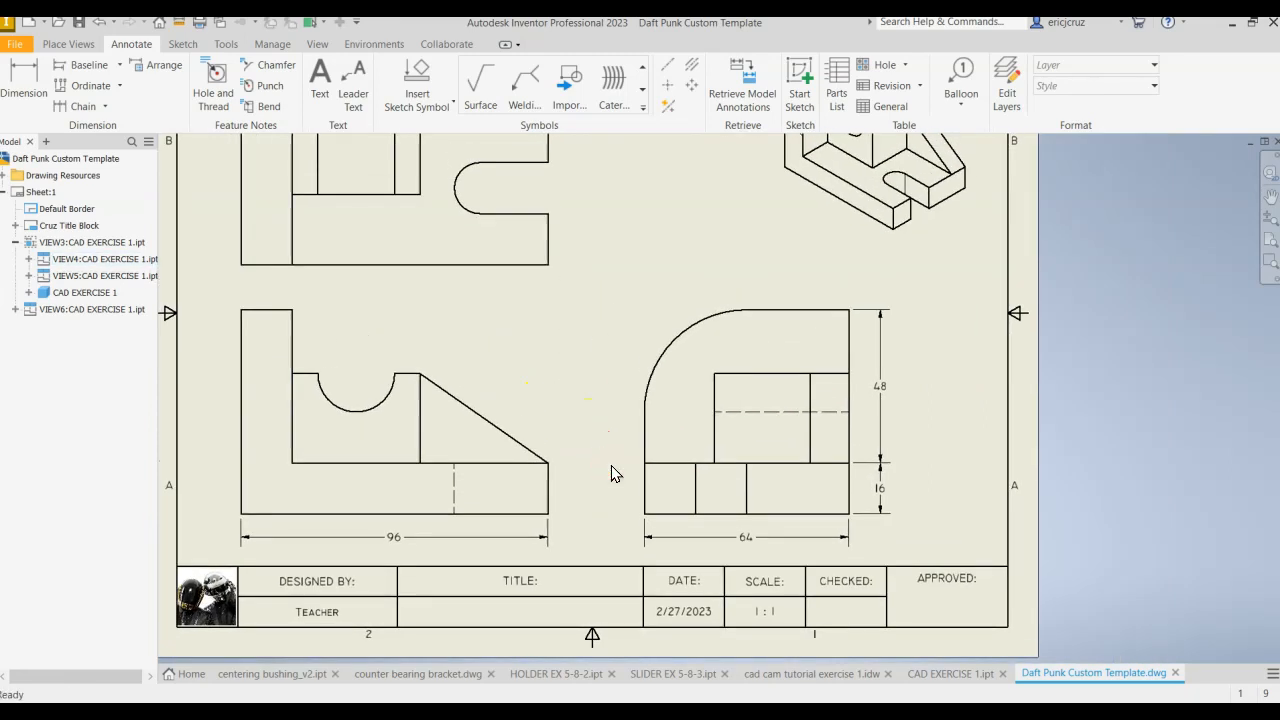
middle_click_drag(444, 269, 466, 320)
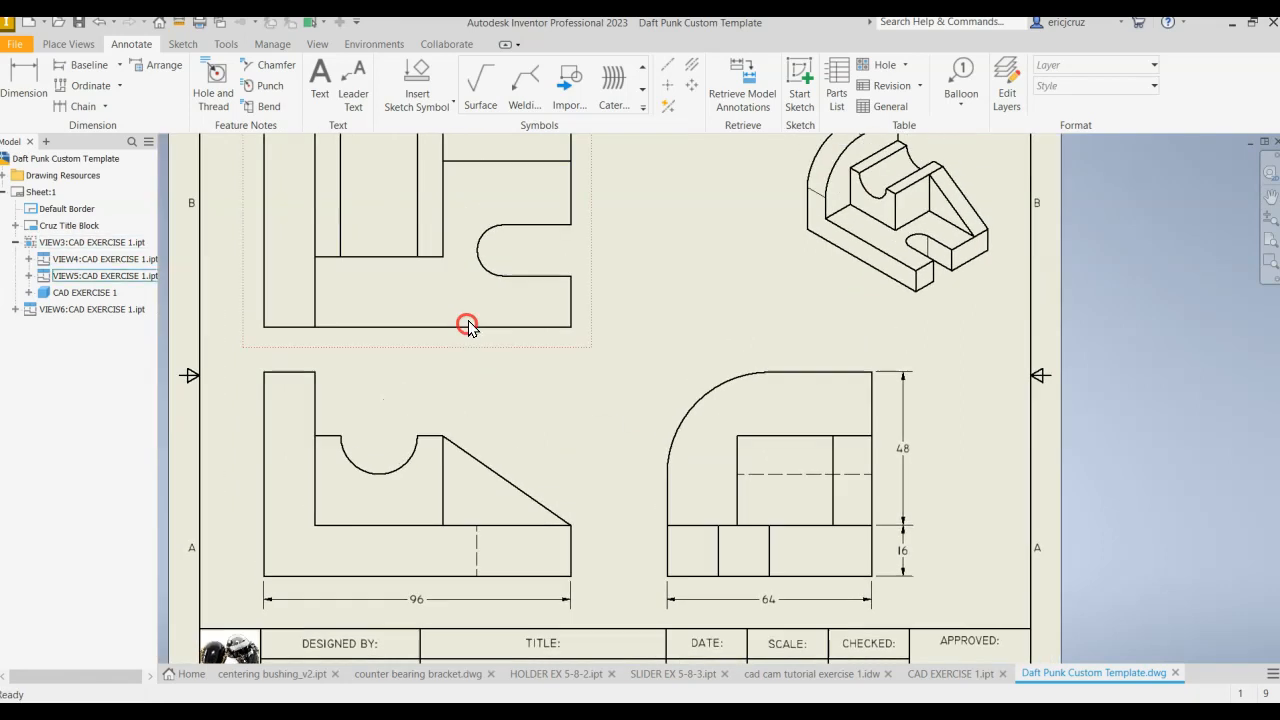
left_click(670, 87)
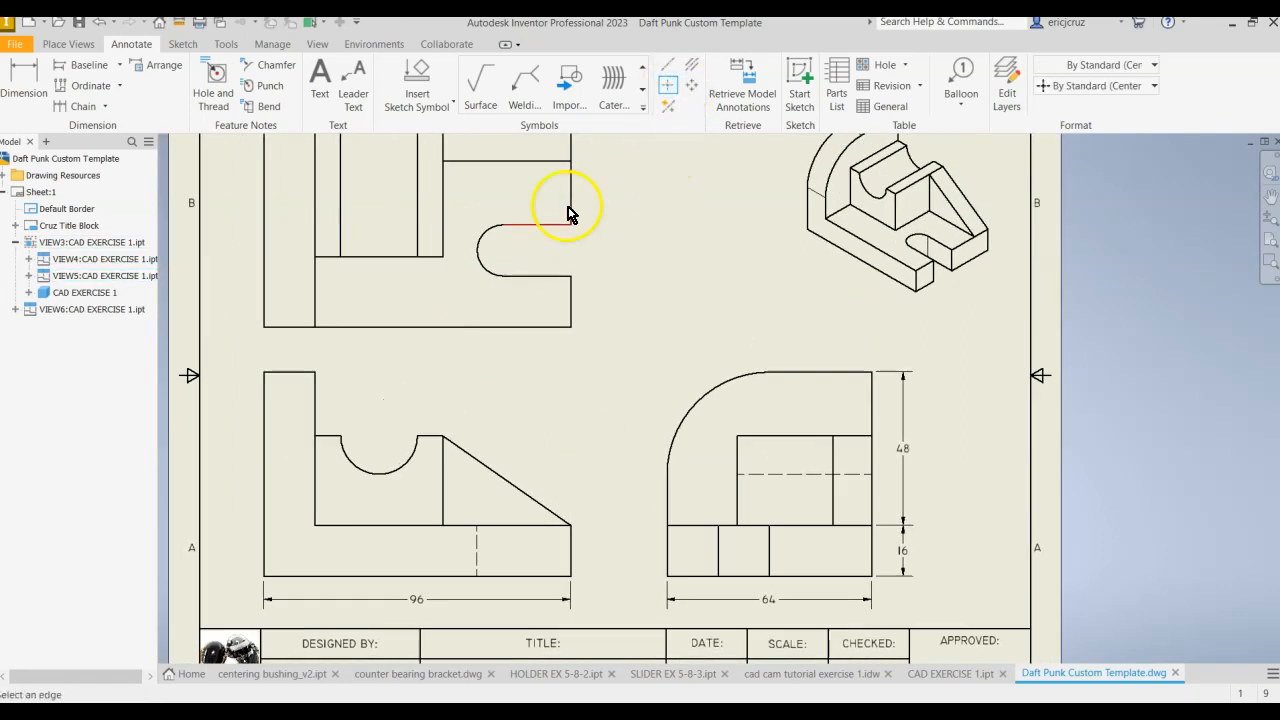
left_click(484, 233)
left_click(402, 460)
mouse_move(570, 405)
middle_mouse_down()
mouse_move(600, 514)
mouse_move(603, 451)
middle_mouse_up()
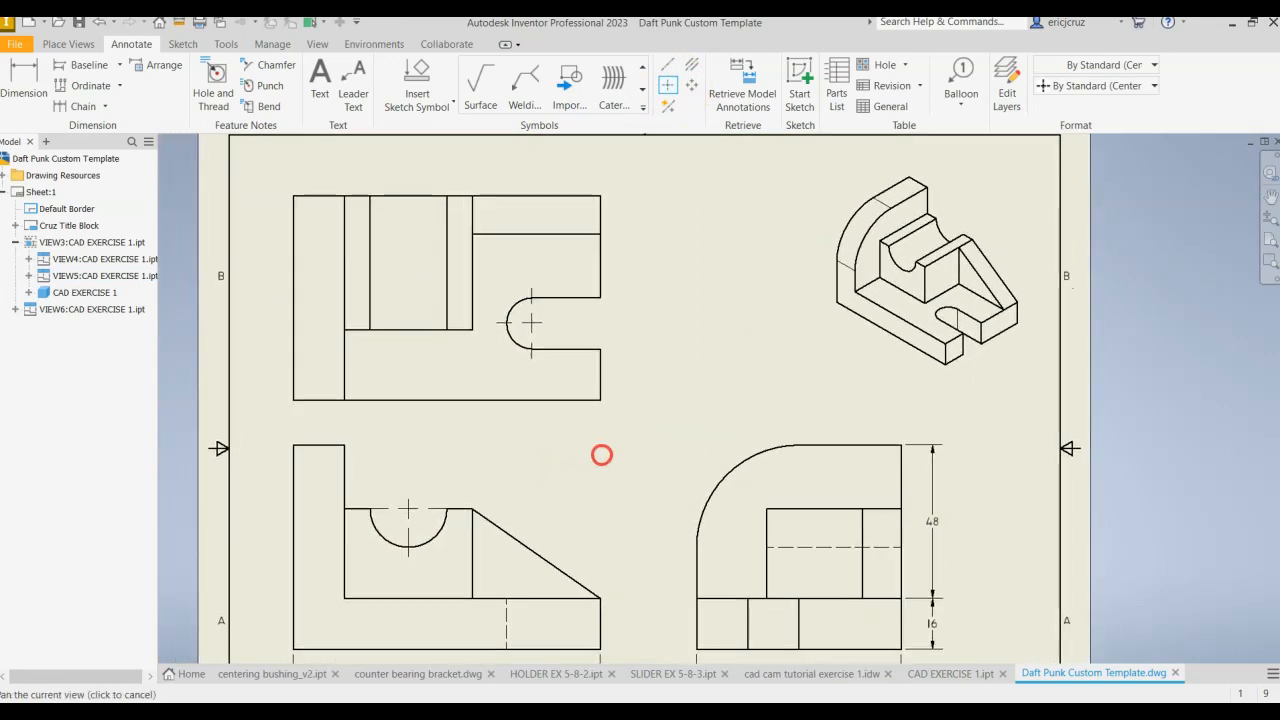
Step: Add a centerline bisector between the two edges of the semicircular cutout in the top view
left_click(691, 64)
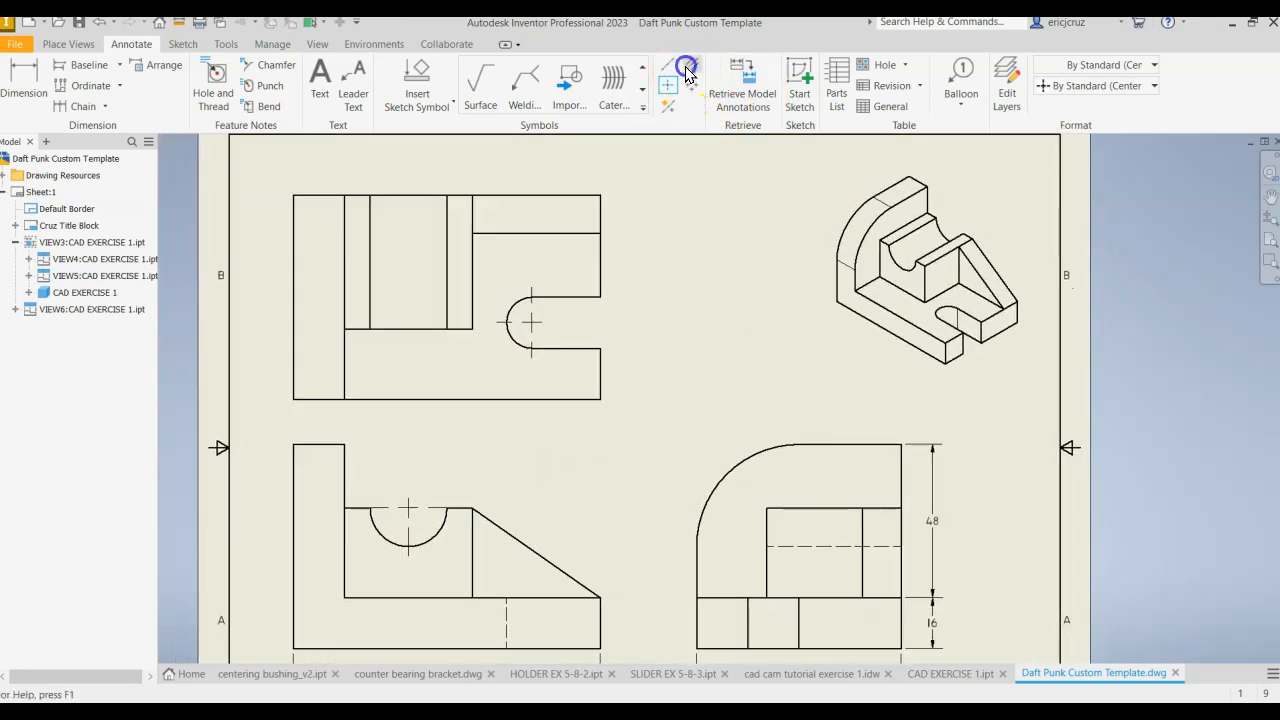
left_click(367, 257)
left_click(444, 253)
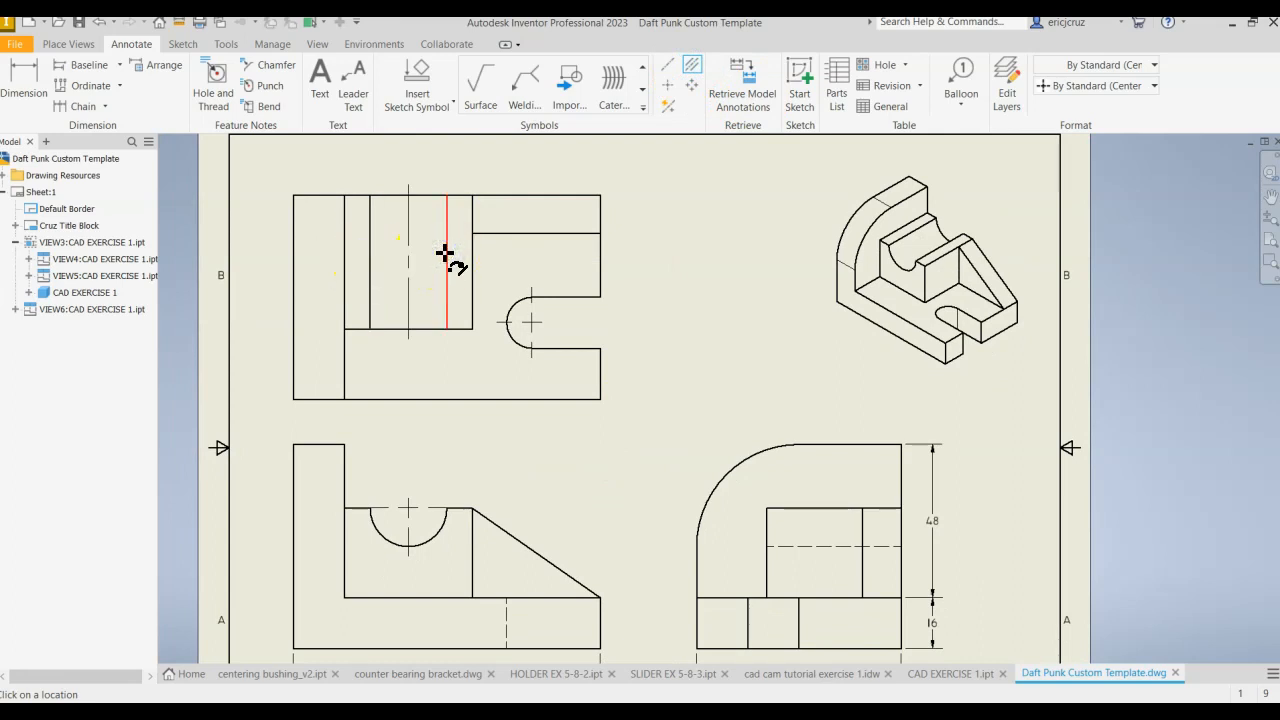
left_click(766, 507)
left_click(790, 548)
left_click(900, 507)
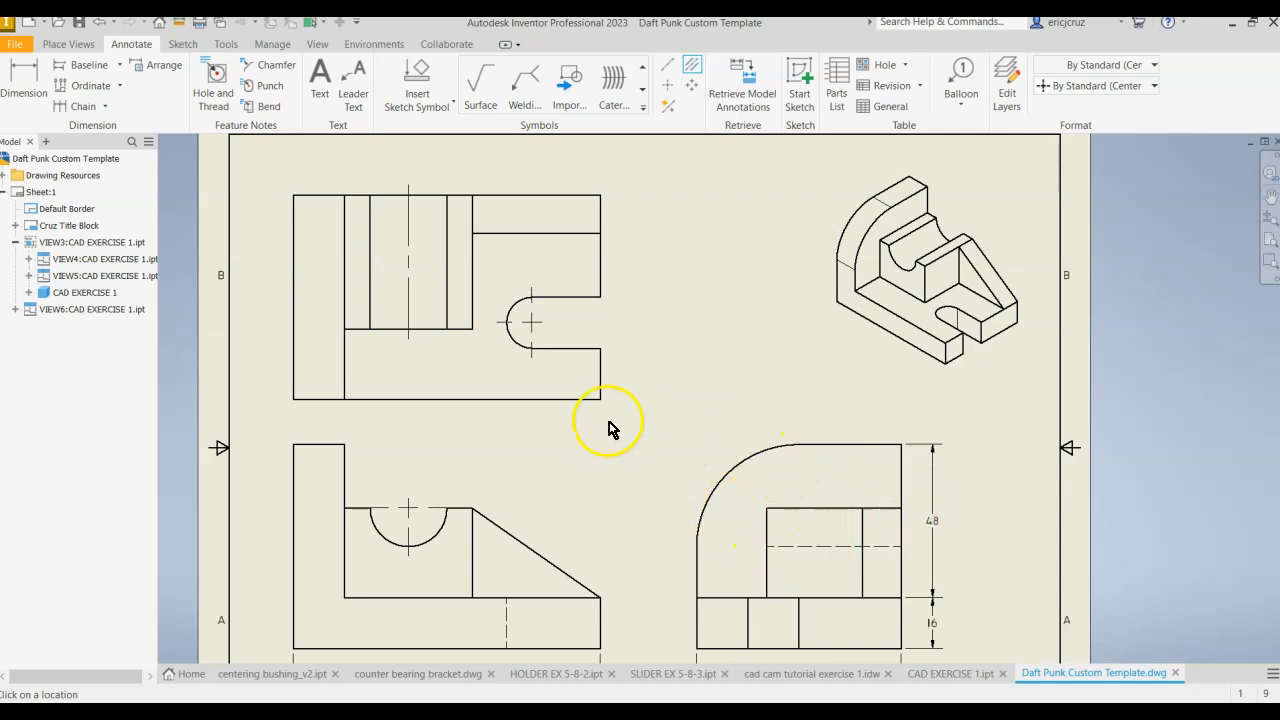
middle_click_drag(606, 412, 604, 400)
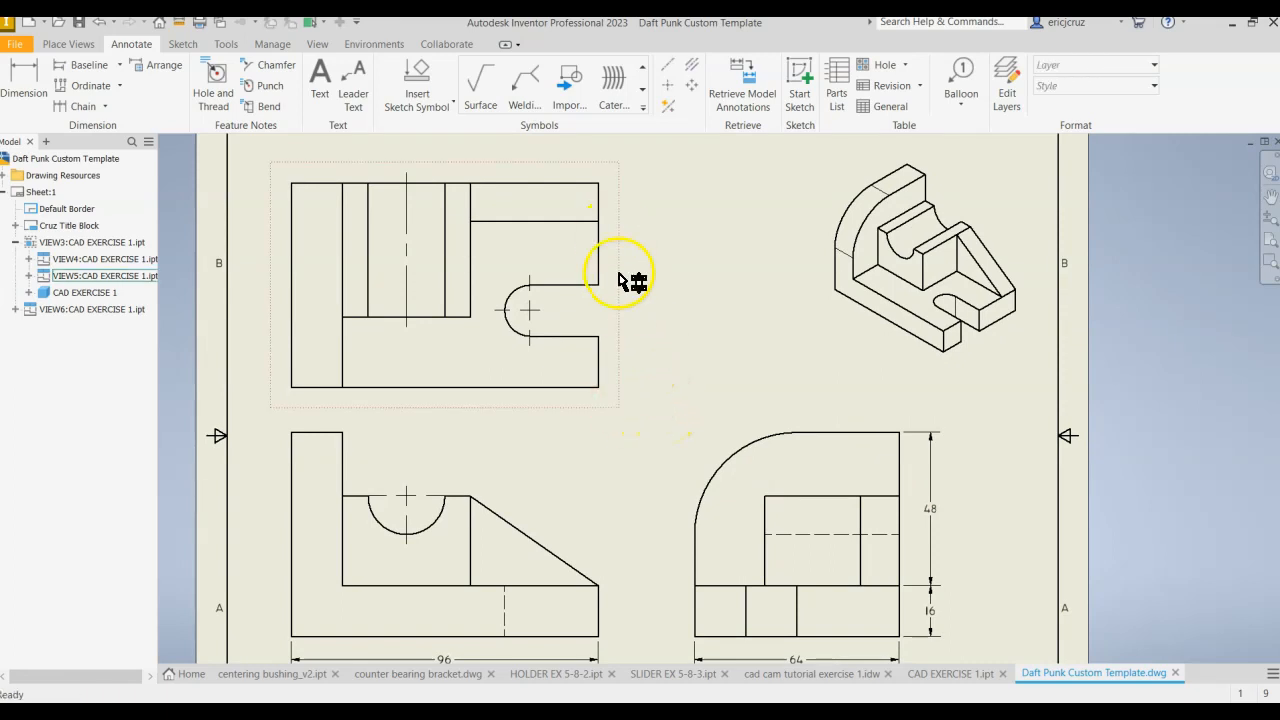
Step: Dimension the distance from the raised block's front edge to the base's front edge in the top view, placing it between them
mouse_move(663, 386)
middle_mouse_down()
mouse_move(638, 359)
mouse_move(637, 383)
mouse_move(636, 366)
middle_mouse_up()
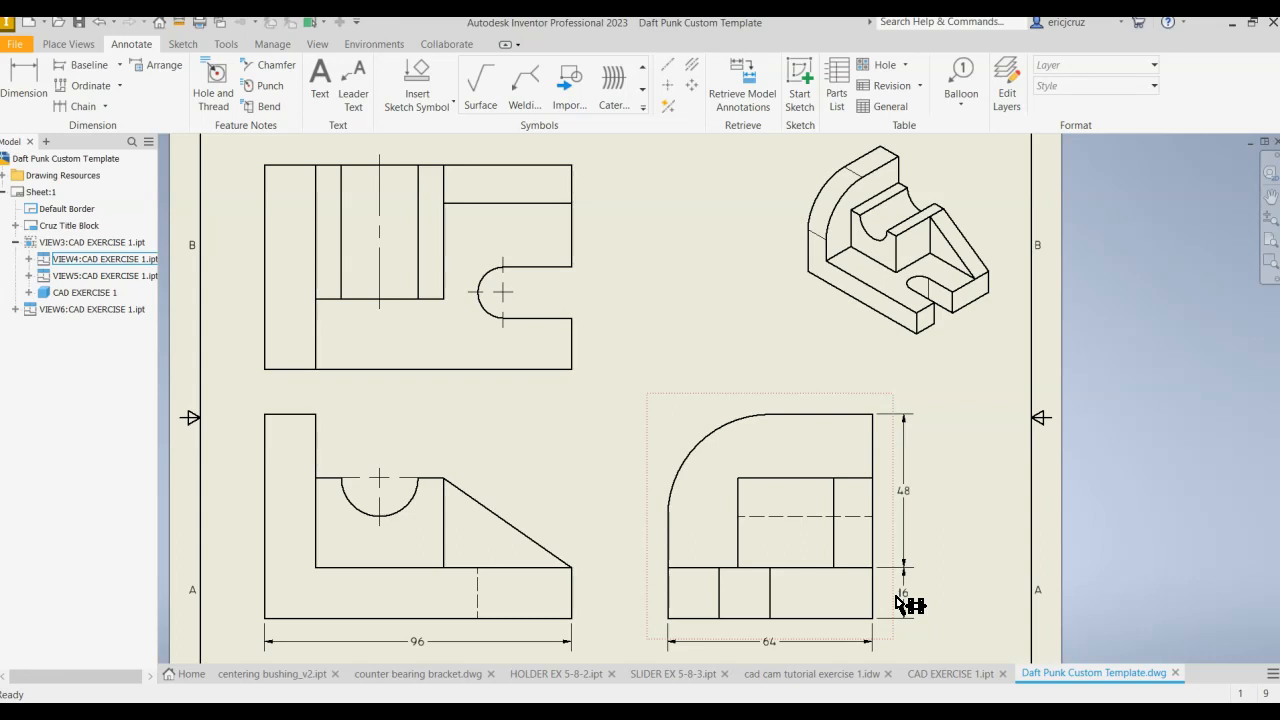
left_click(38, 95)
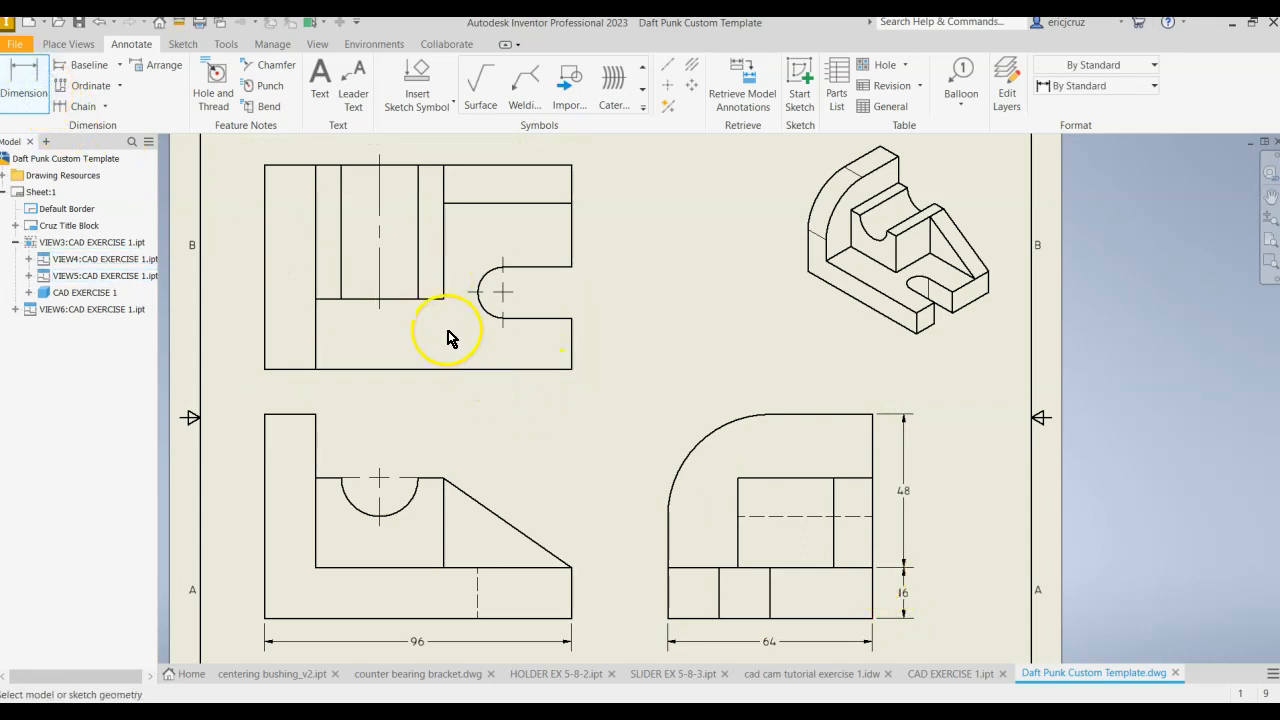
left_click(440, 298)
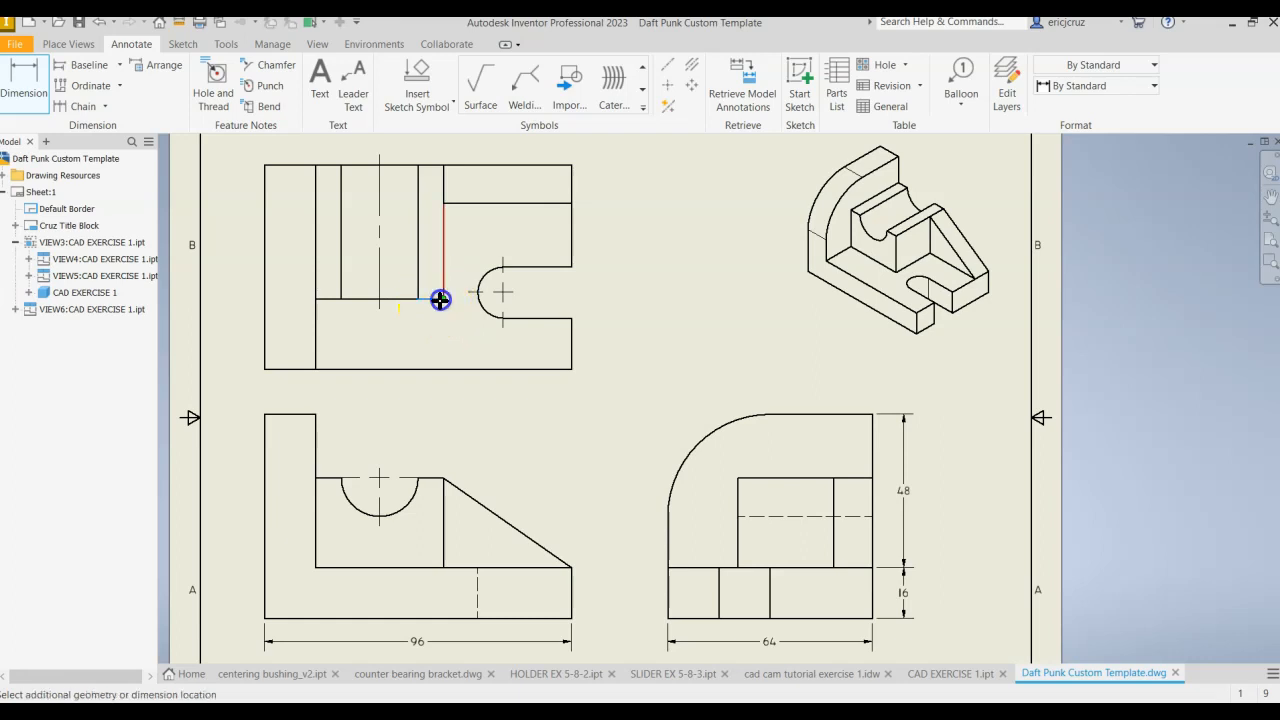
left_click(440, 369)
left_click(433, 341)
left_click(411, 405)
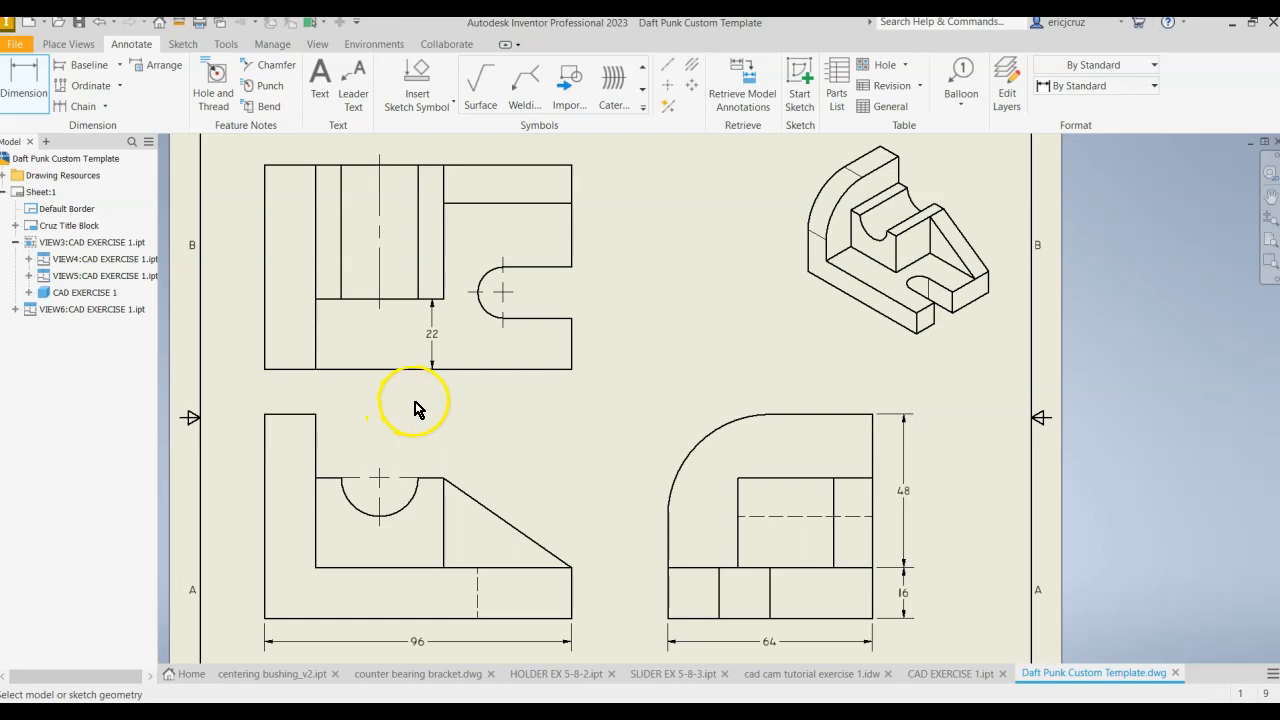
Step: Dimension the raised block's length and the upright wall's thickness in the front view, placing both in one row above the view
left_click(314, 414)
left_click(440, 478)
left_click(380, 403)
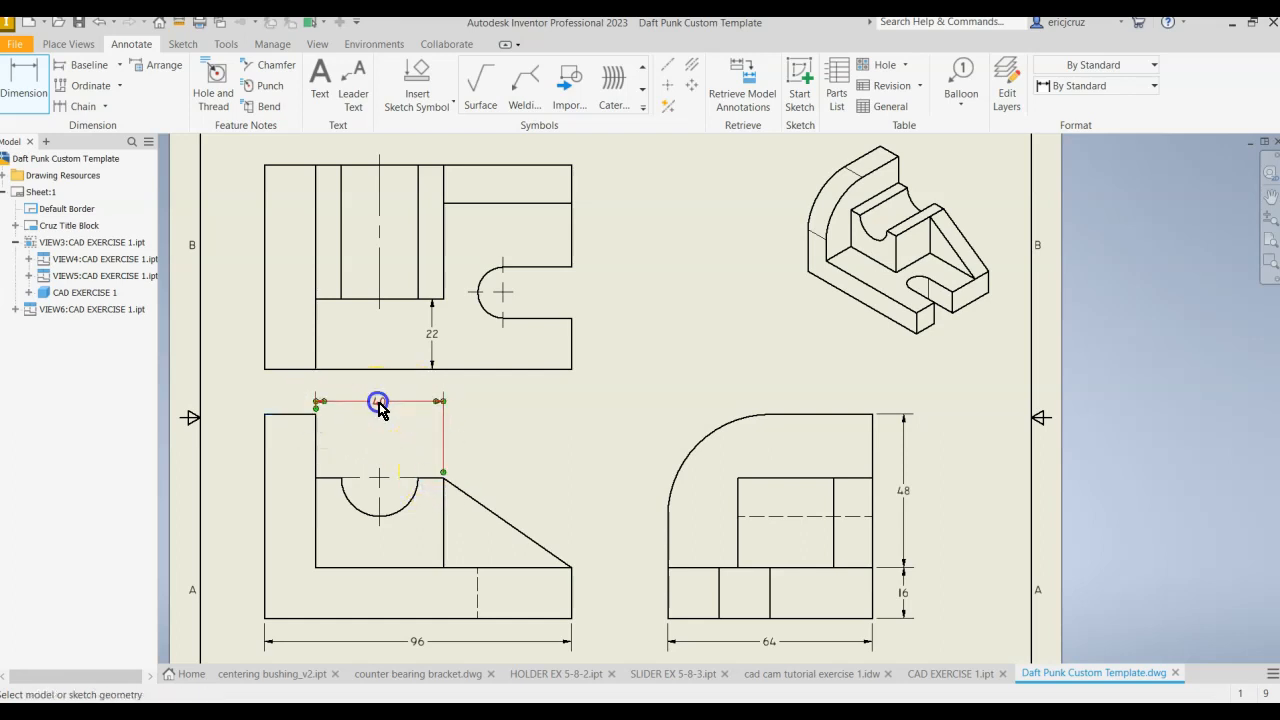
left_click(287, 413)
left_click(302, 415)
left_click(302, 400)
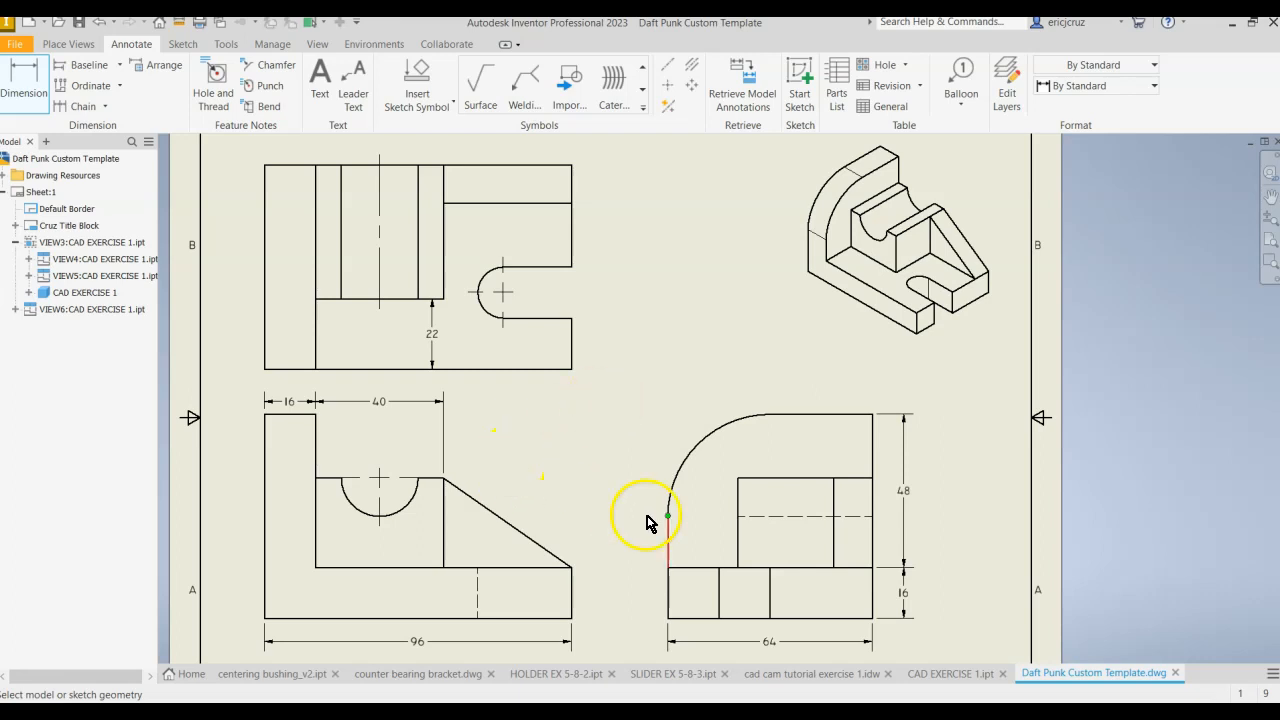
Step: Dimension the raised block's height in the side view, placing it between the block and the curved wall edge
left_click(735, 546)
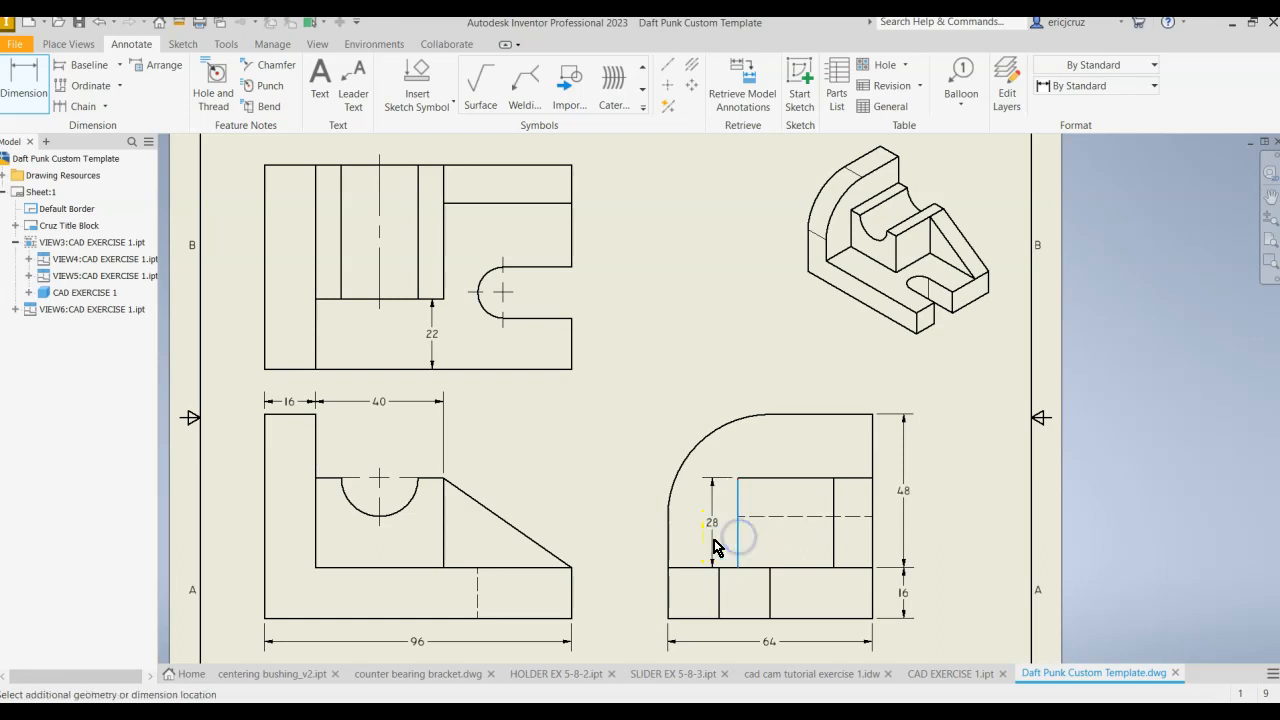
left_click(705, 546)
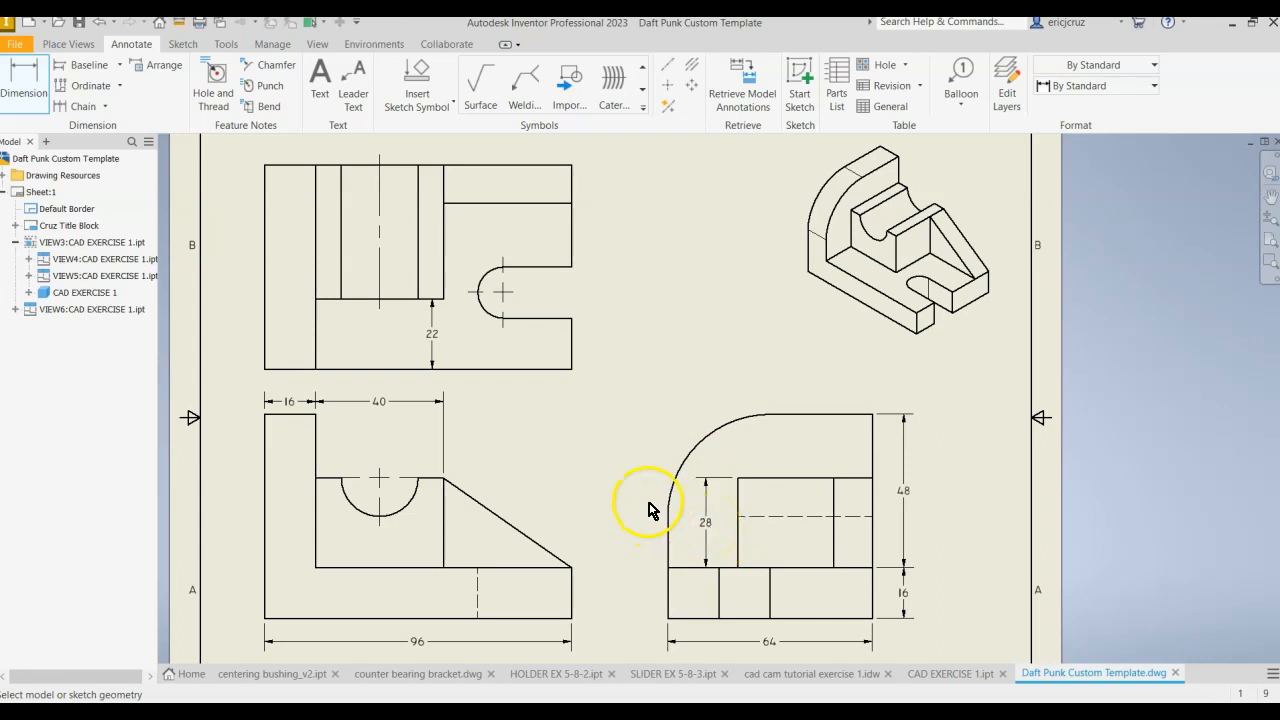
Step: Dimension the slot's width and its distance from the base's front edge in the top view, aligning both beside the view
left_click(568, 360)
left_click(603, 353)
left_click(555, 267)
left_click(559, 317)
left_click(608, 304)
left_click(753, 326)
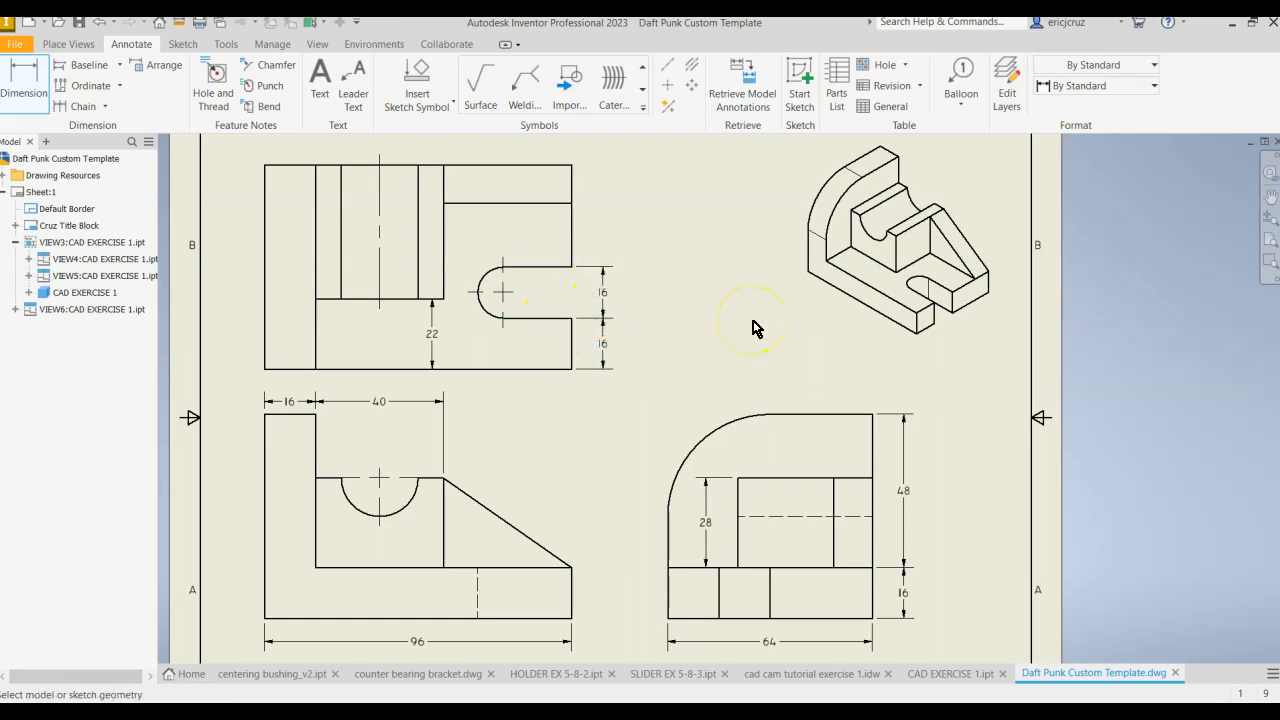
left_click(515, 320)
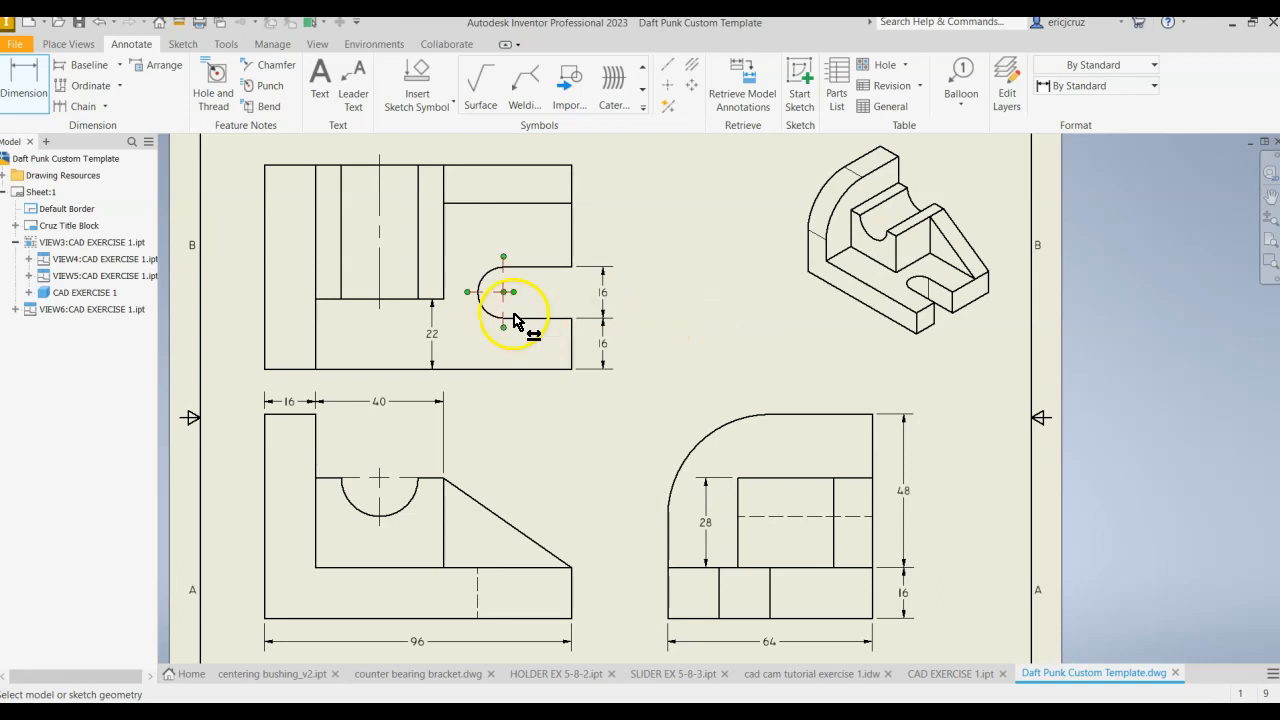
left_click(722, 339)
Step: Switch to the CAD EXERCISE 1 part and open the sketch of the slot extrusion for editing
left_click(945, 675)
left_click(40, 325)
left_click(3, 309)
left_click(52, 326)
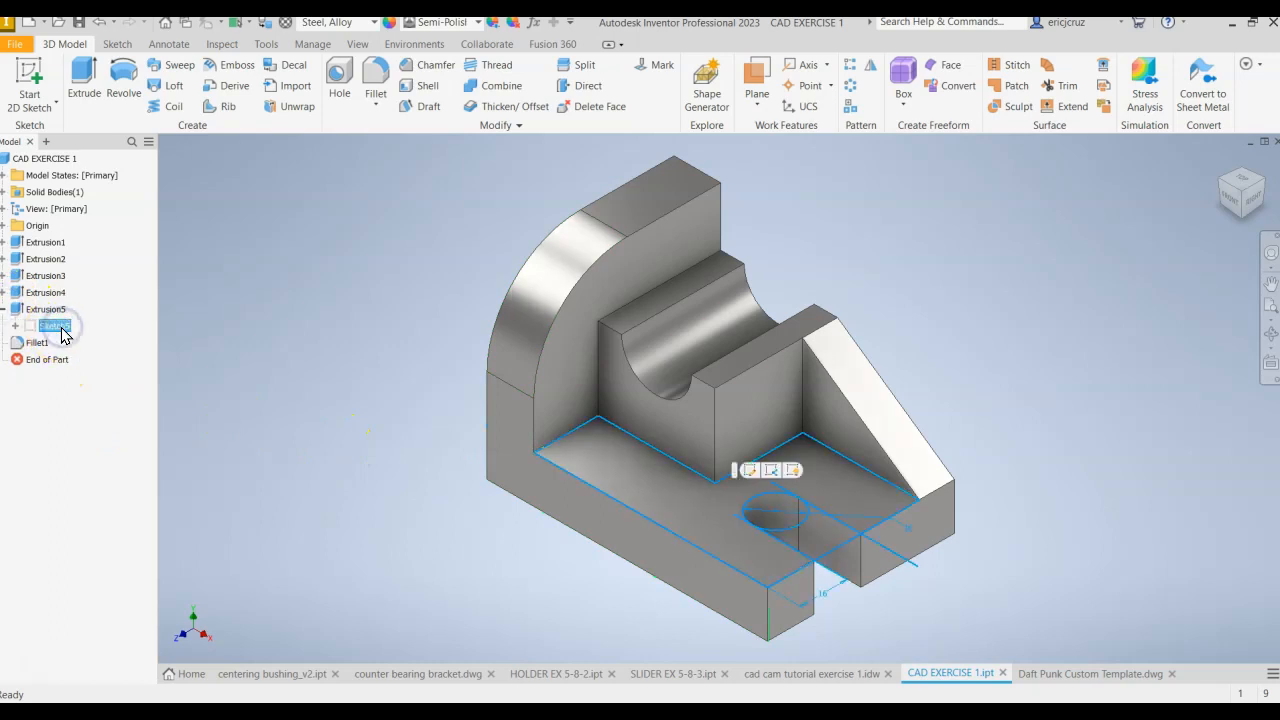
right_click(62, 333)
left_click(100, 363)
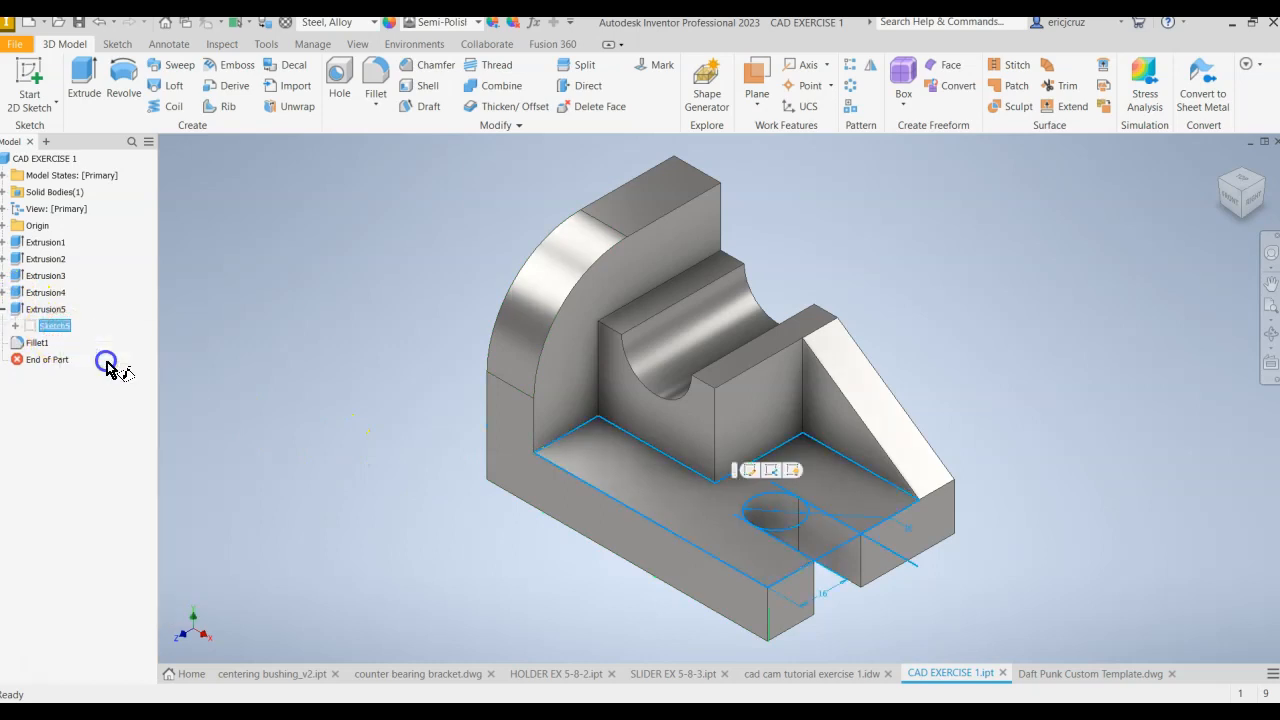
Step: Dimension the slot circle's center 20 mm from the base's right edge in the sketch
left_click(654, 80)
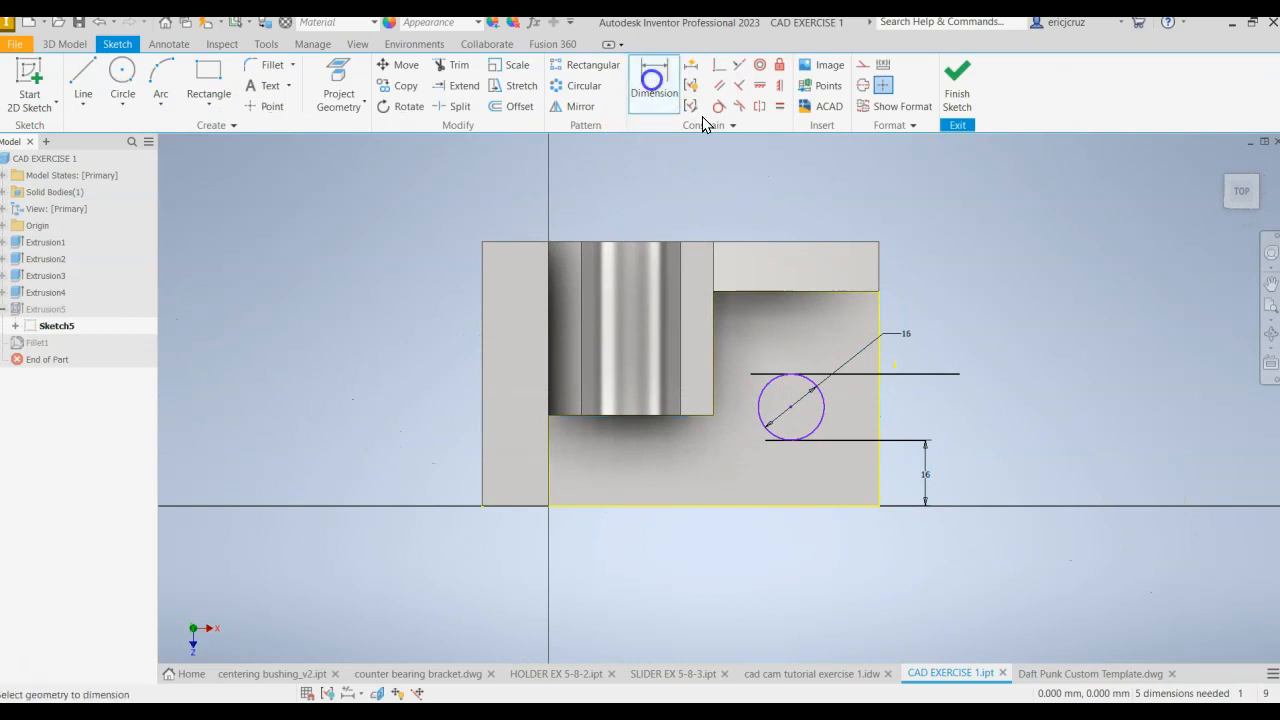
left_click(820, 410)
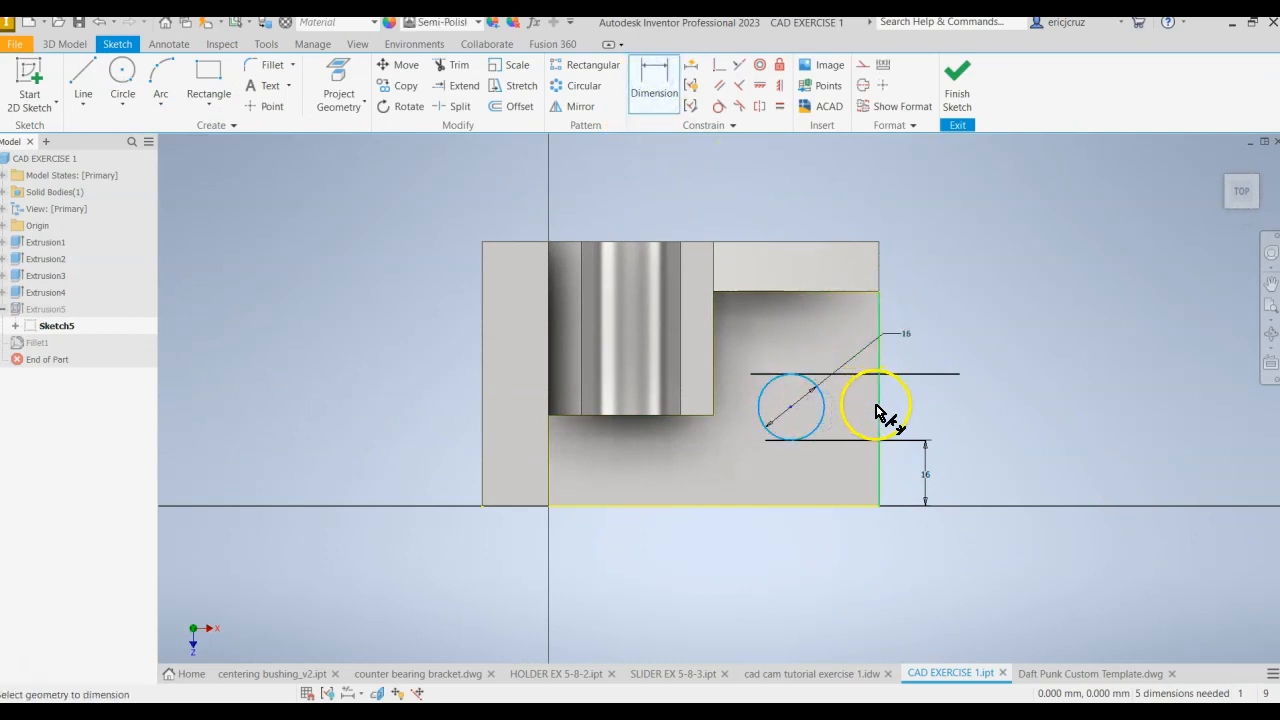
left_click(877, 412)
left_click(838, 524)
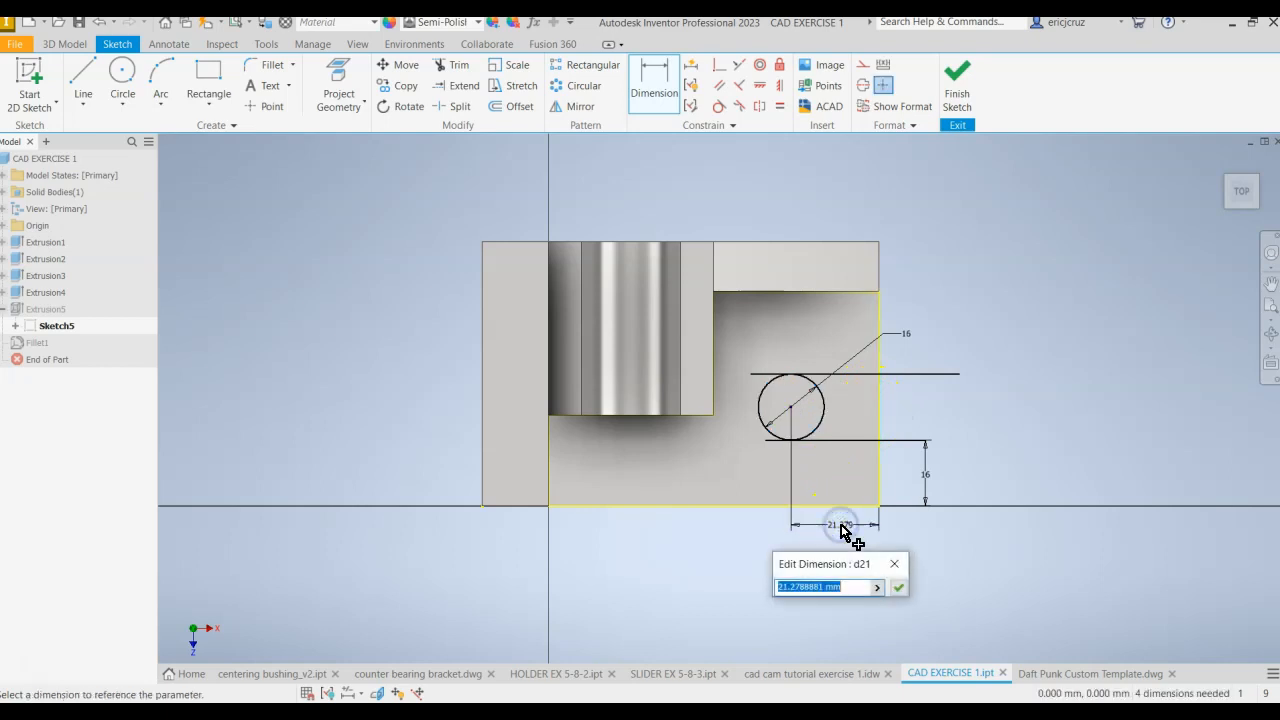
type("20")
key("Return")
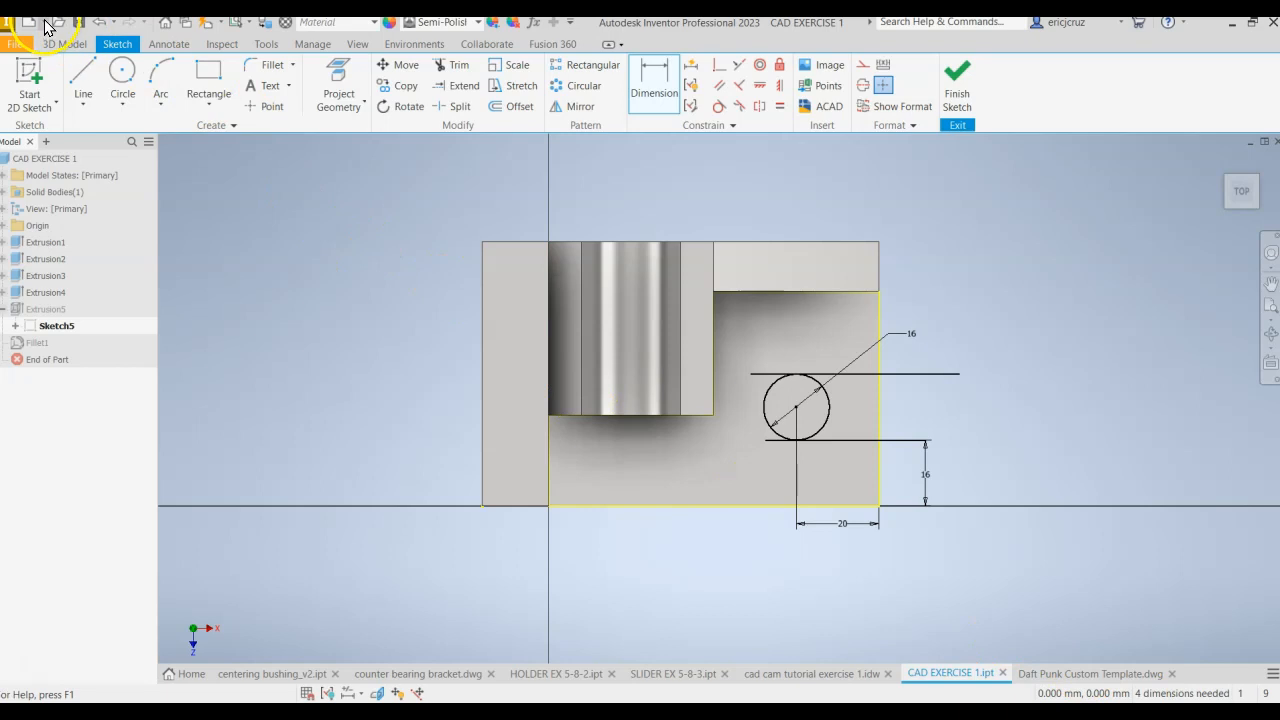
Step: Save the part, exiting the sketch, and return to the Daft Punk Custom Template drawing
left_click(78, 24)
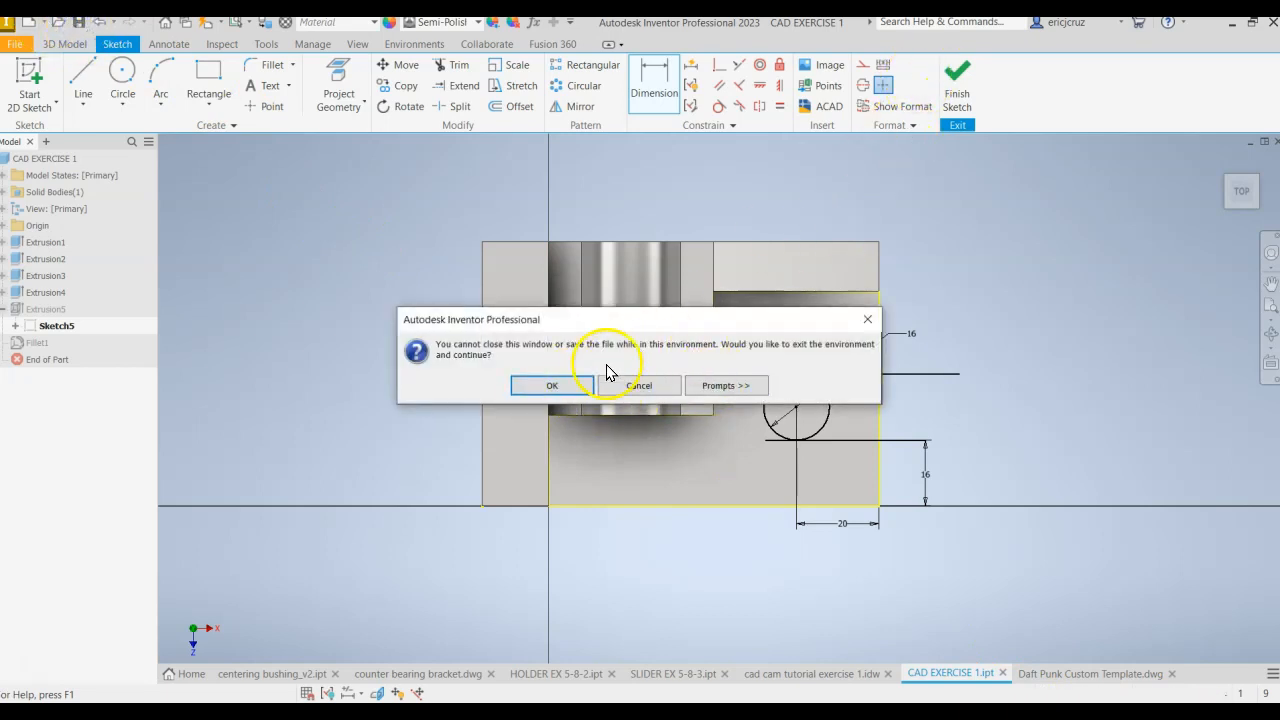
left_click(570, 386)
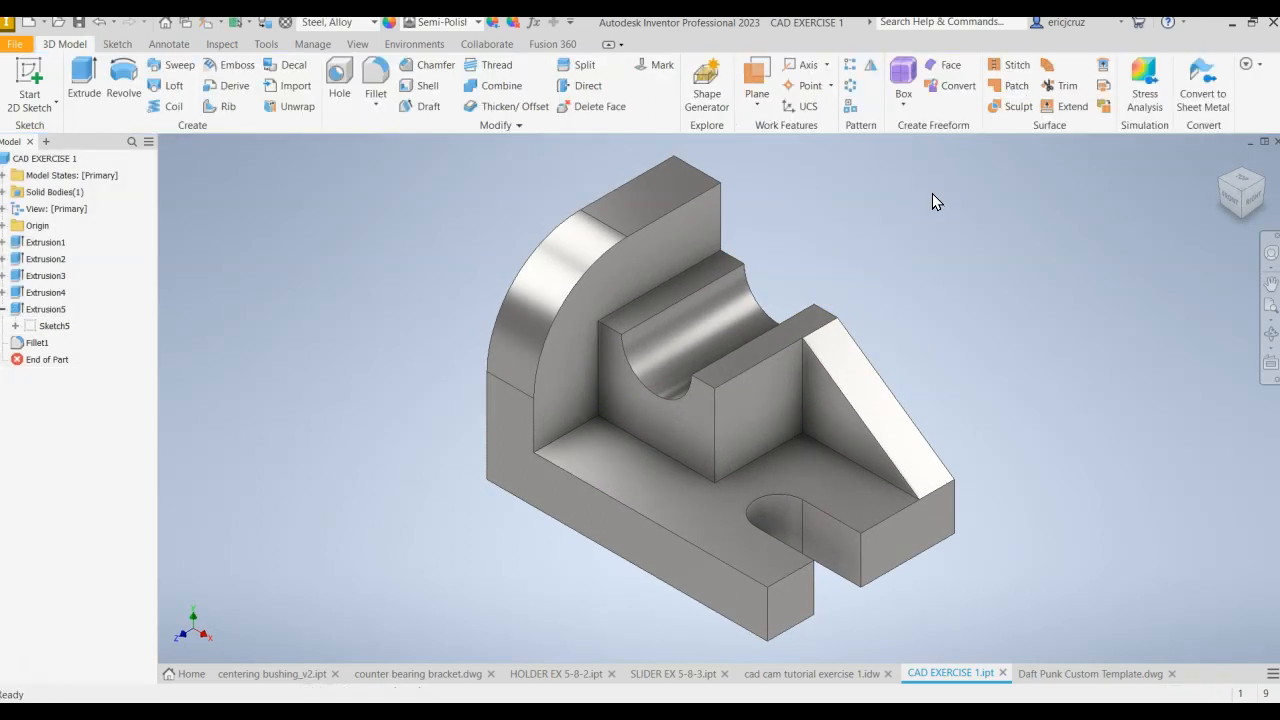
left_click(1092, 673)
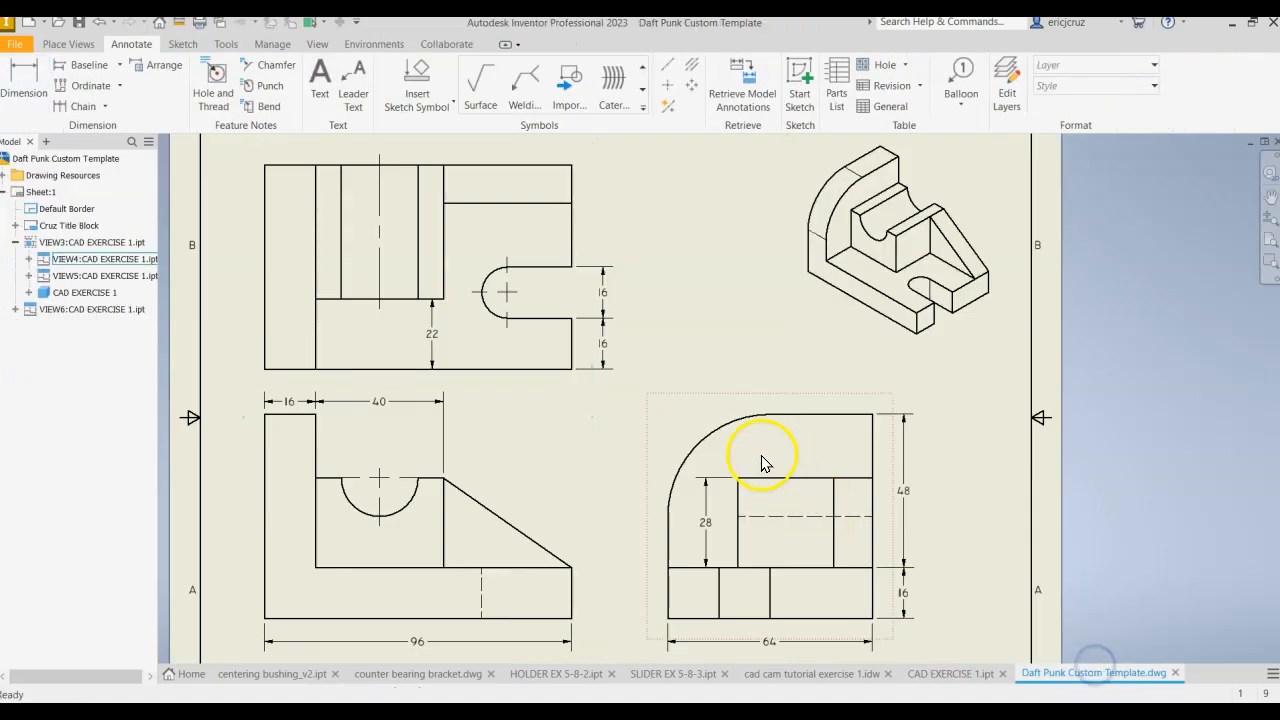
Step: Dimension the distance from the slot arc's center to the base's right edge, placing it below the top view
left_click(26, 80)
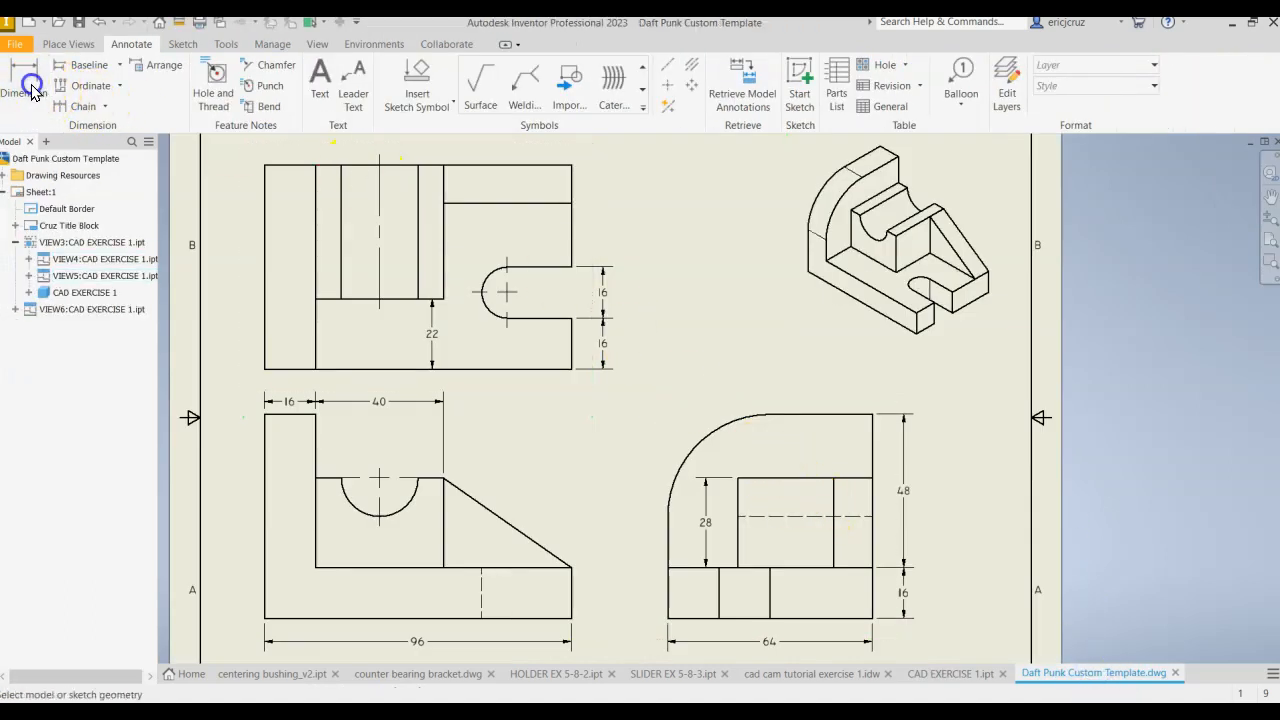
left_click(502, 316)
left_click(571, 350)
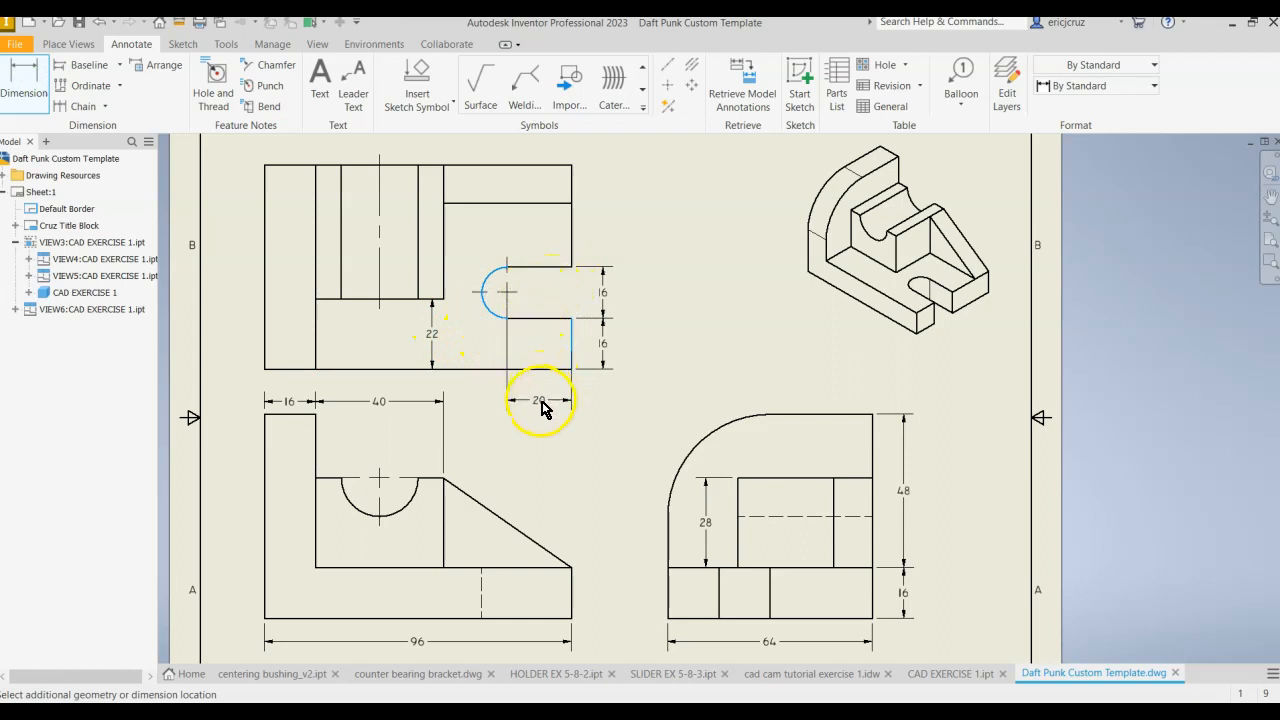
left_click(536, 394)
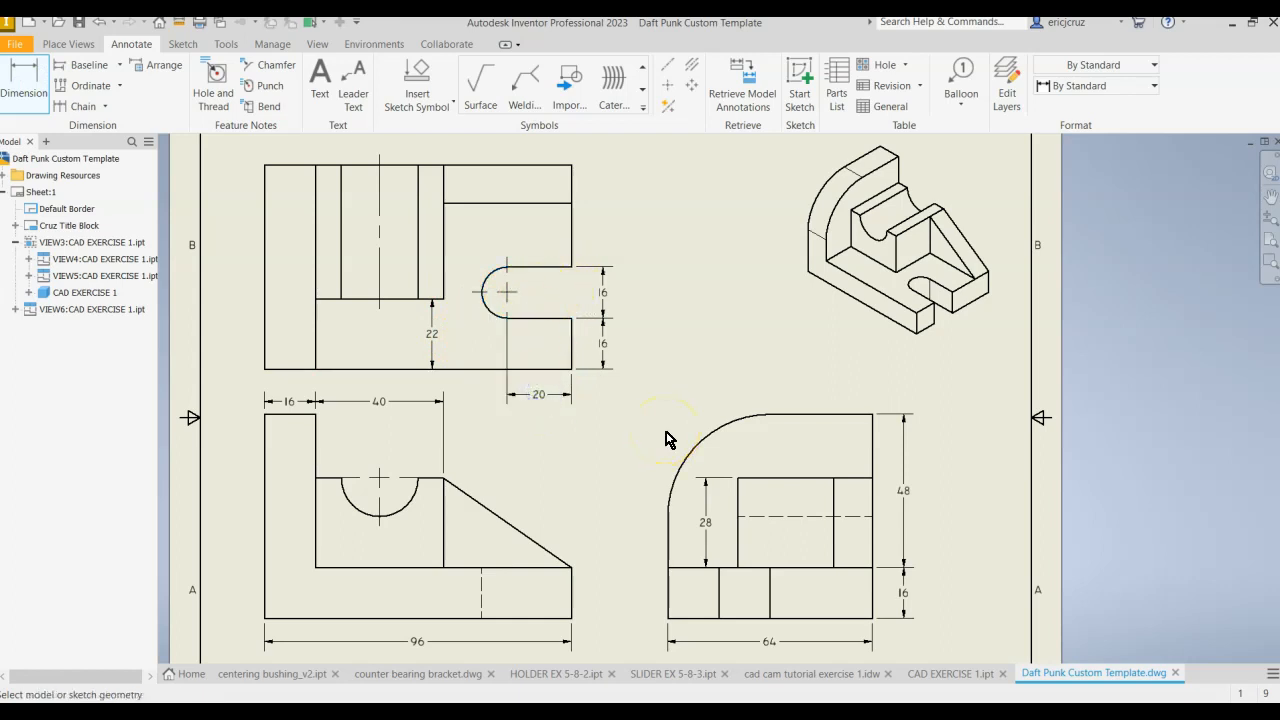
Step: Dimension the triangular rib's thickness and the width of the block's flat strip next to the rib in the top view
left_click(571, 191)
left_click(601, 190)
middle_click_drag(640, 232, 660, 294)
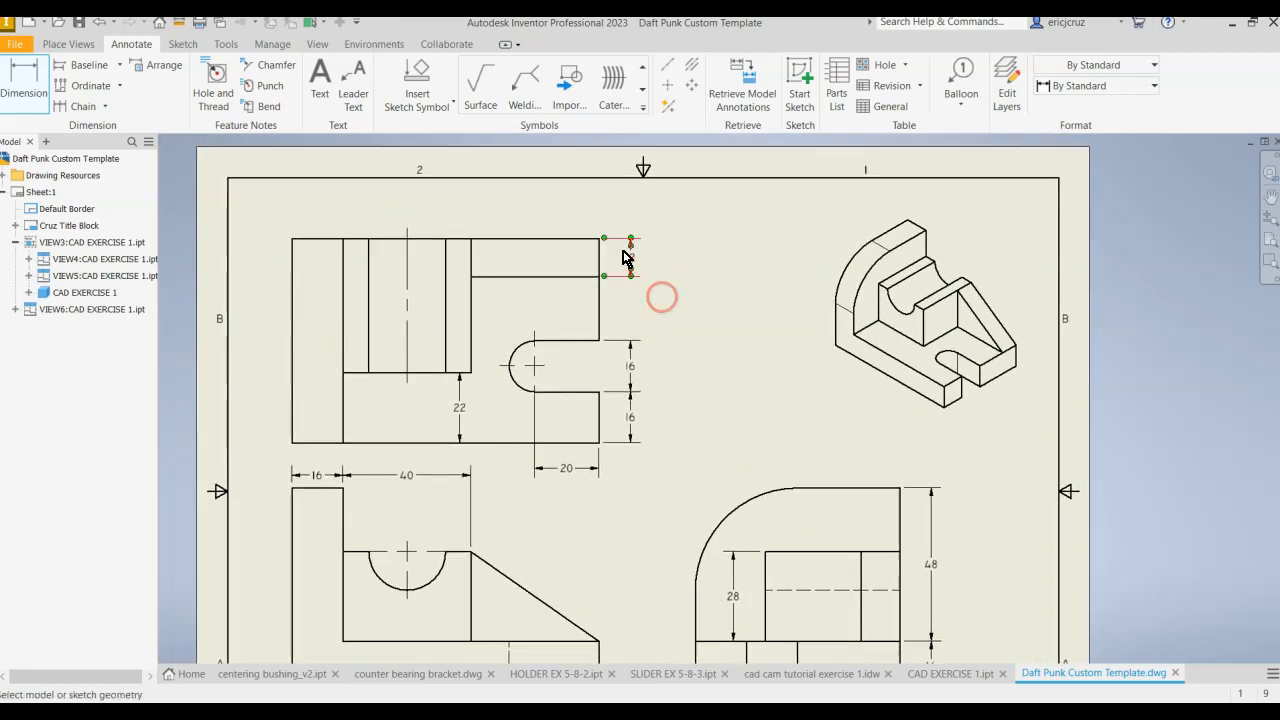
scroll(480, 210, "up", 2)
left_click(456, 271)
left_click(462, 229)
Step: Add a radius dimension to the upright wall's rounded corner in the side view, placing it outside the arc
mouse_move(613, 351)
middle_mouse_down()
mouse_move(643, 292)
mouse_move(609, 209)
middle_mouse_up()
scroll(643, 292, "down", 2)
left_click(832, 459)
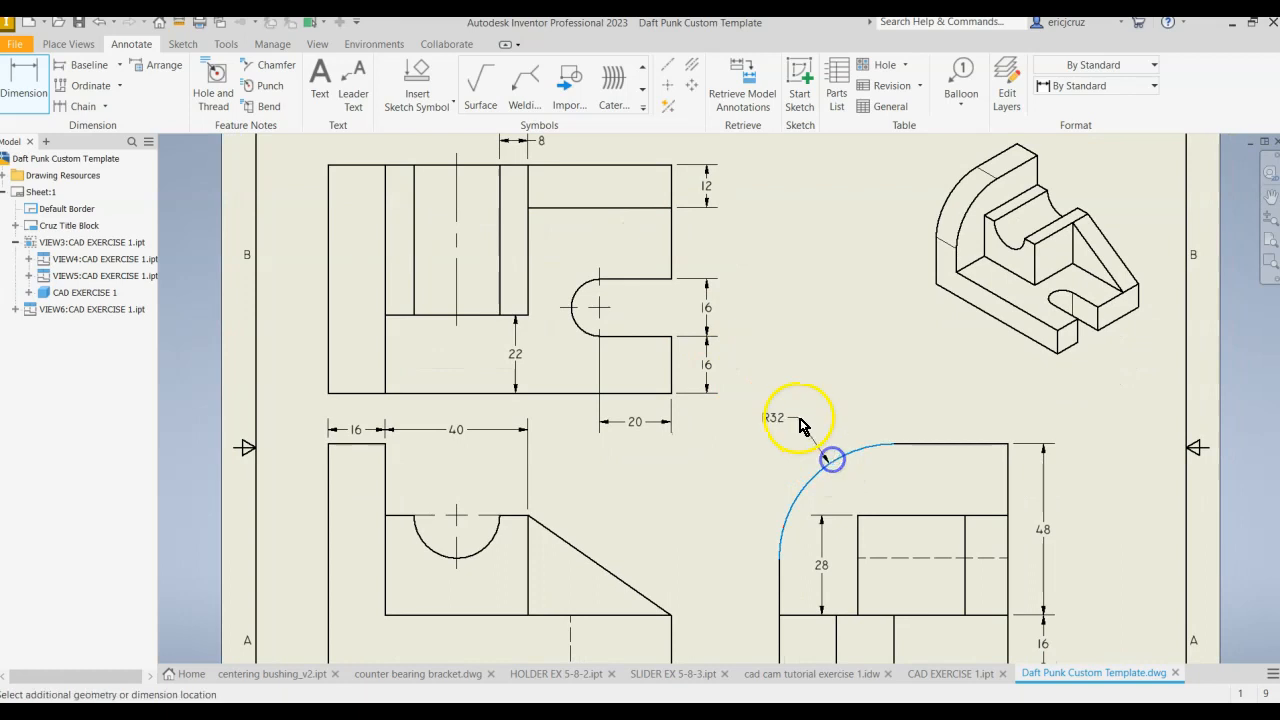
left_click(790, 442)
Step: Add a radius dimension to the semicircular cutout in the front view, placing its text above the cutout
mouse_move(790, 442)
middle_mouse_down()
mouse_move(829, 391)
mouse_move(757, 342)
mouse_move(720, 374)
middle_mouse_up()
scroll(757, 343, "down", 5)
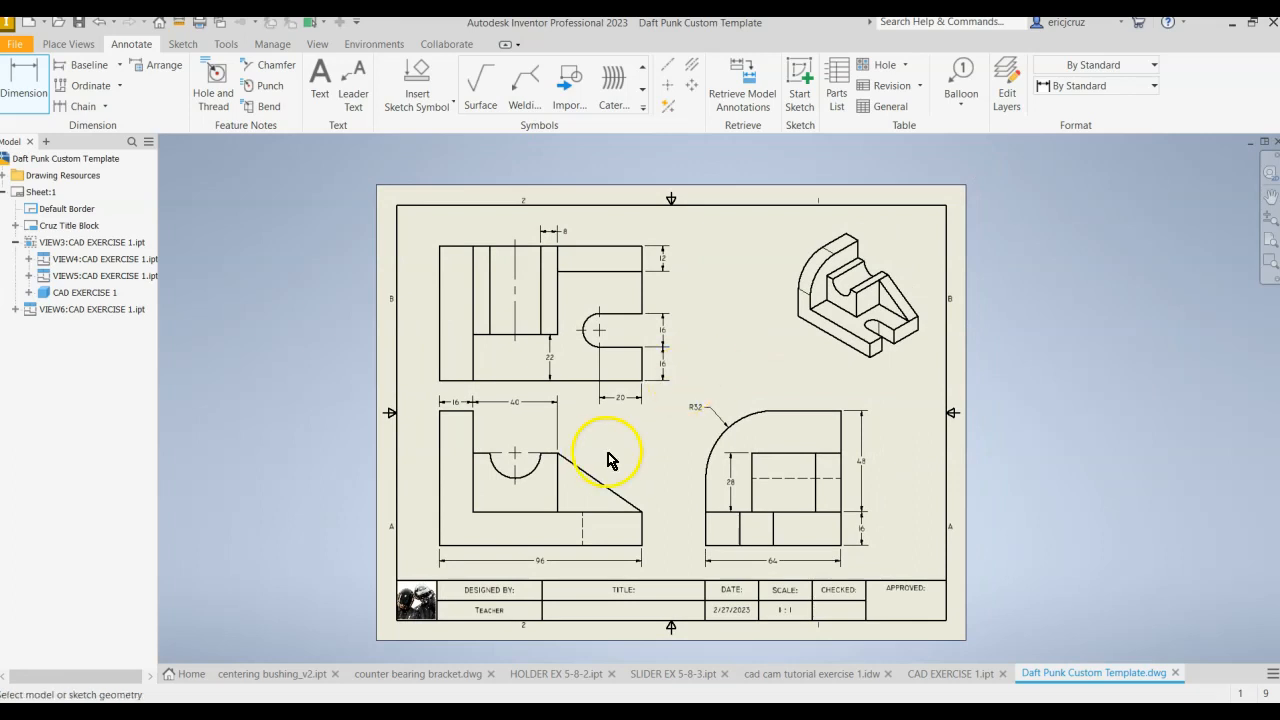
scroll(612, 460, "up", 4)
mouse_move(636, 449)
middle_mouse_down()
mouse_move(623, 400)
mouse_move(683, 374)
mouse_move(646, 397)
mouse_move(694, 595)
mouse_move(686, 477)
middle_mouse_up()
left_click(866, 543)
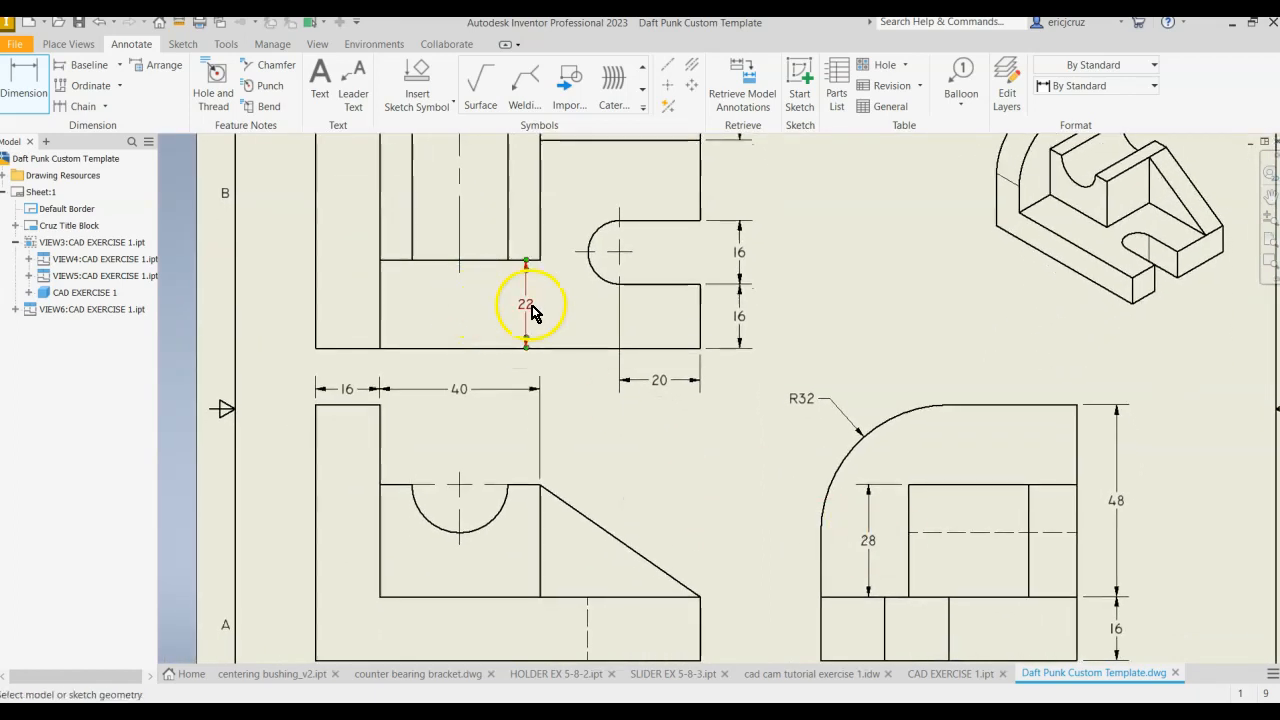
left_click(468, 396)
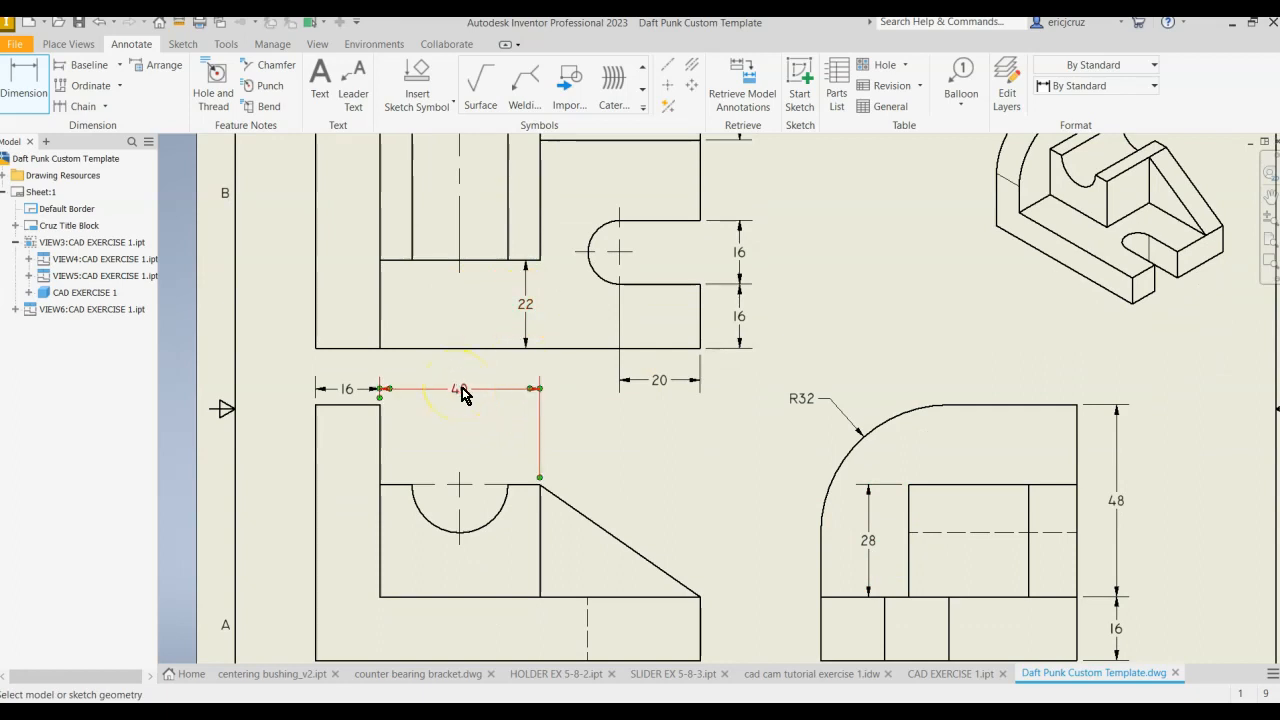
left_click(437, 527)
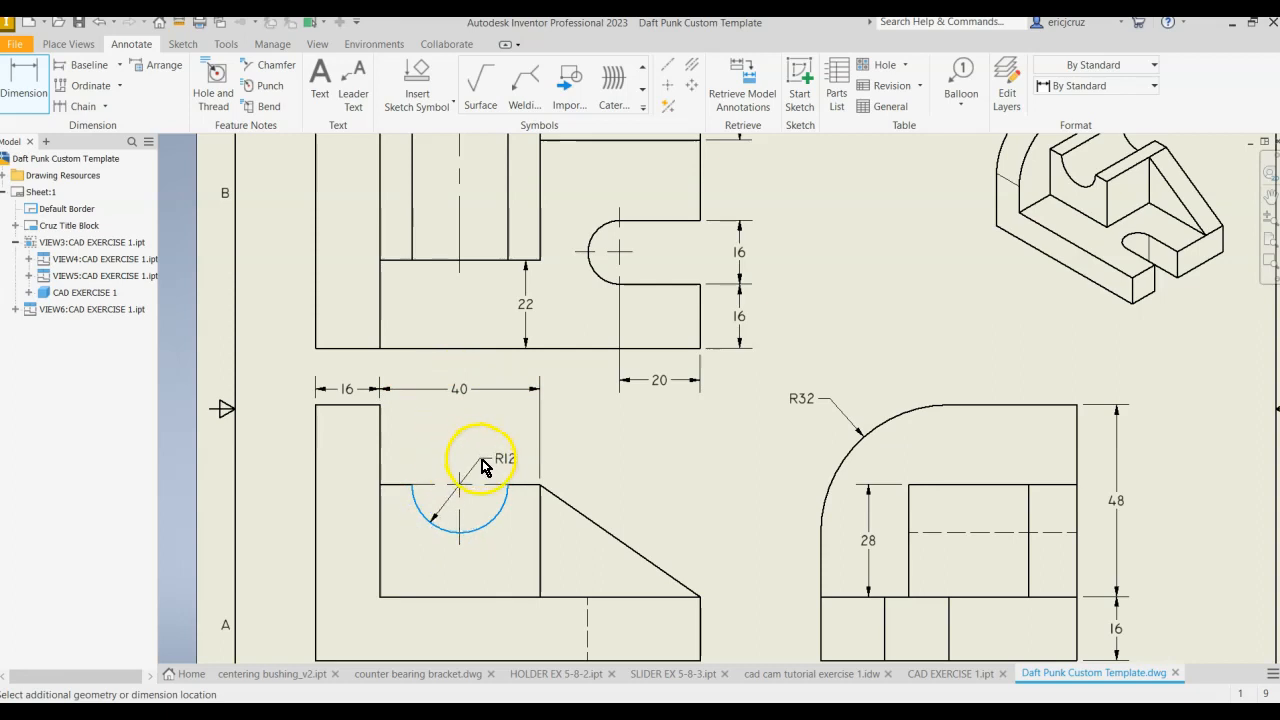
left_click(481, 463)
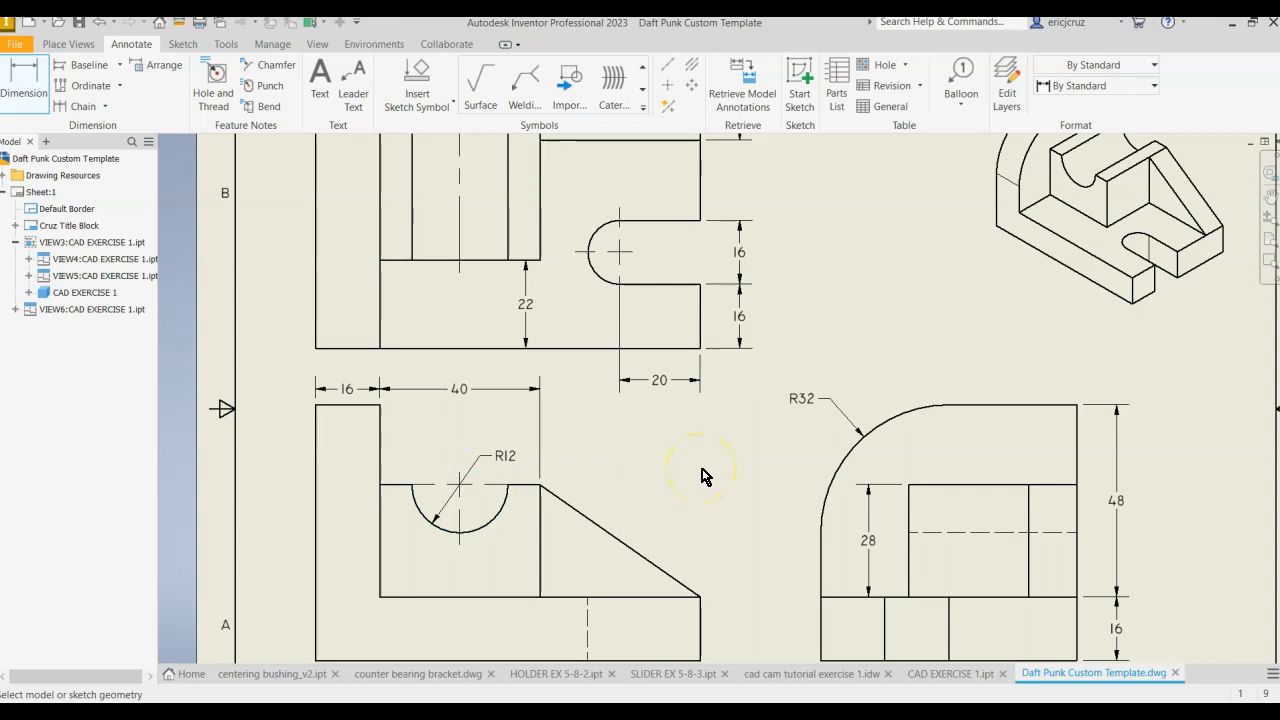
Step: Move the isometric view slightly lower on the sheet
scroll(702, 469, "down", 3)
mouse_move(702, 469)
middle_mouse_down()
mouse_move(644, 474)
mouse_move(611, 411)
middle_mouse_up()
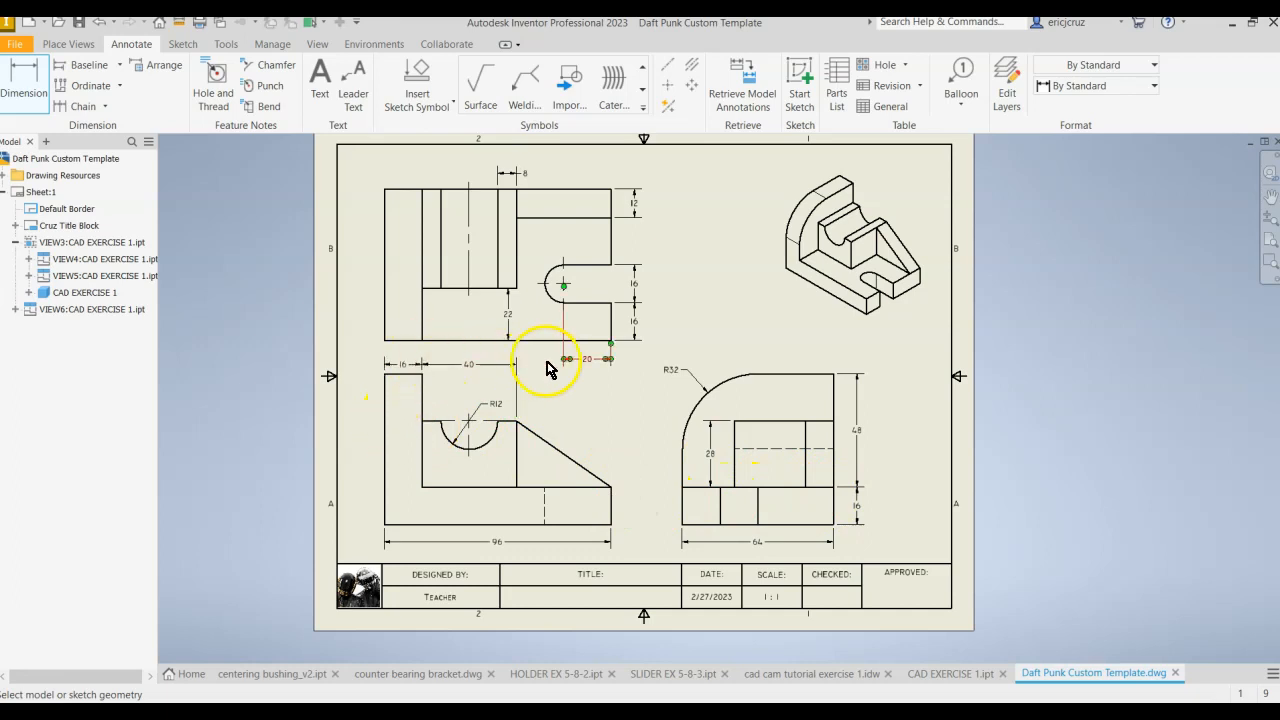
middle_click_drag(611, 452, 588, 487)
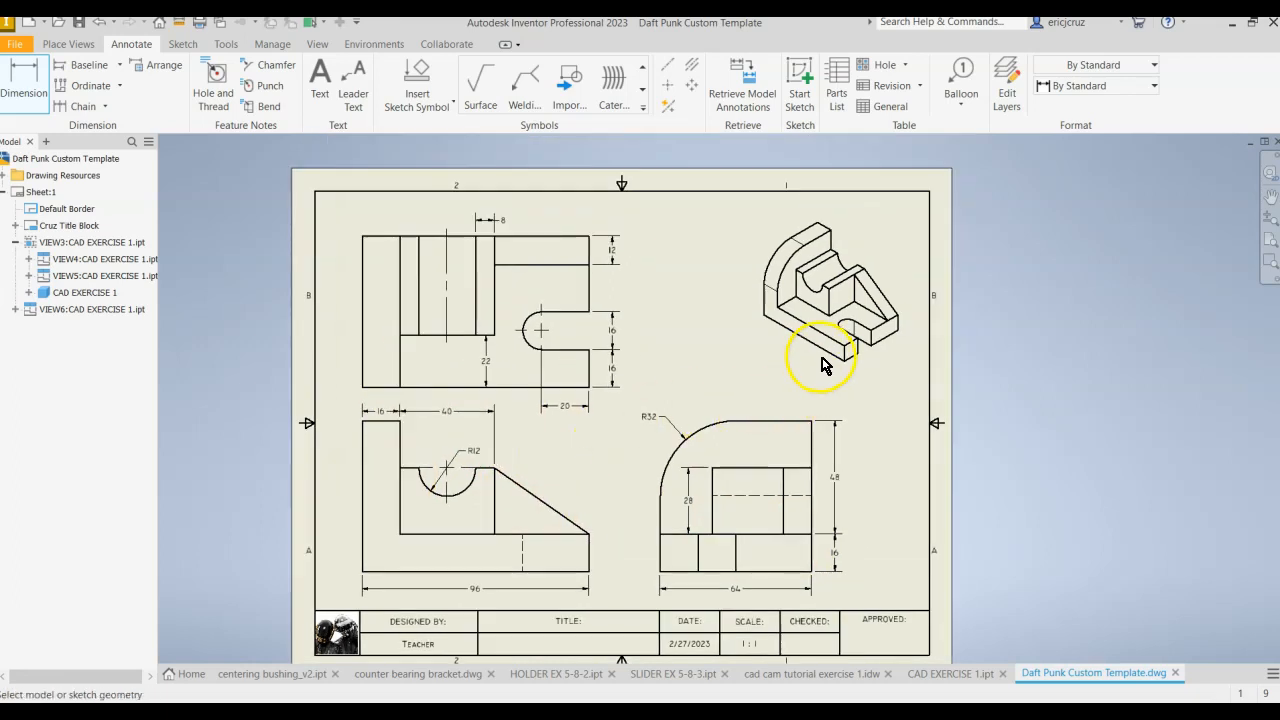
mouse_move(812, 368)
left_mouse_down()
mouse_move(812, 400)
mouse_move(809, 390)
left_mouse_up()
Step: Attach a balloon to the lower front edge of the isometric view, placing it below and to the left of the part
left_click(958, 74)
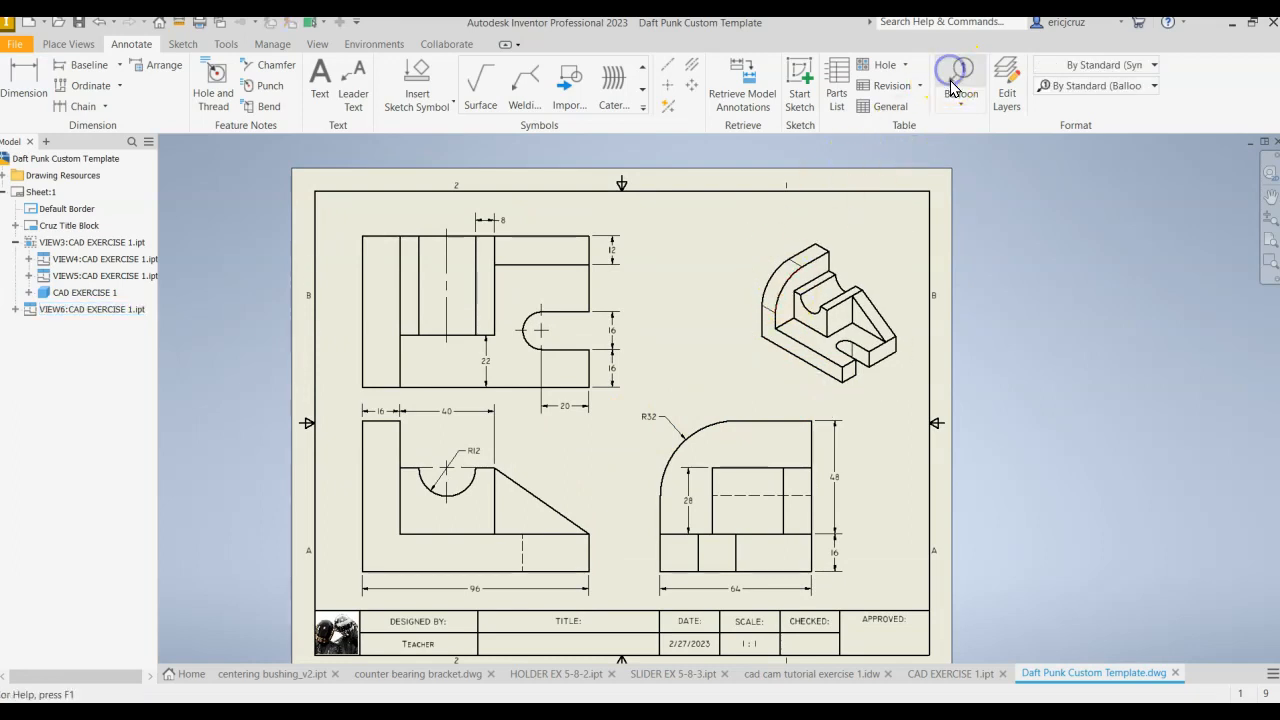
left_click(792, 360)
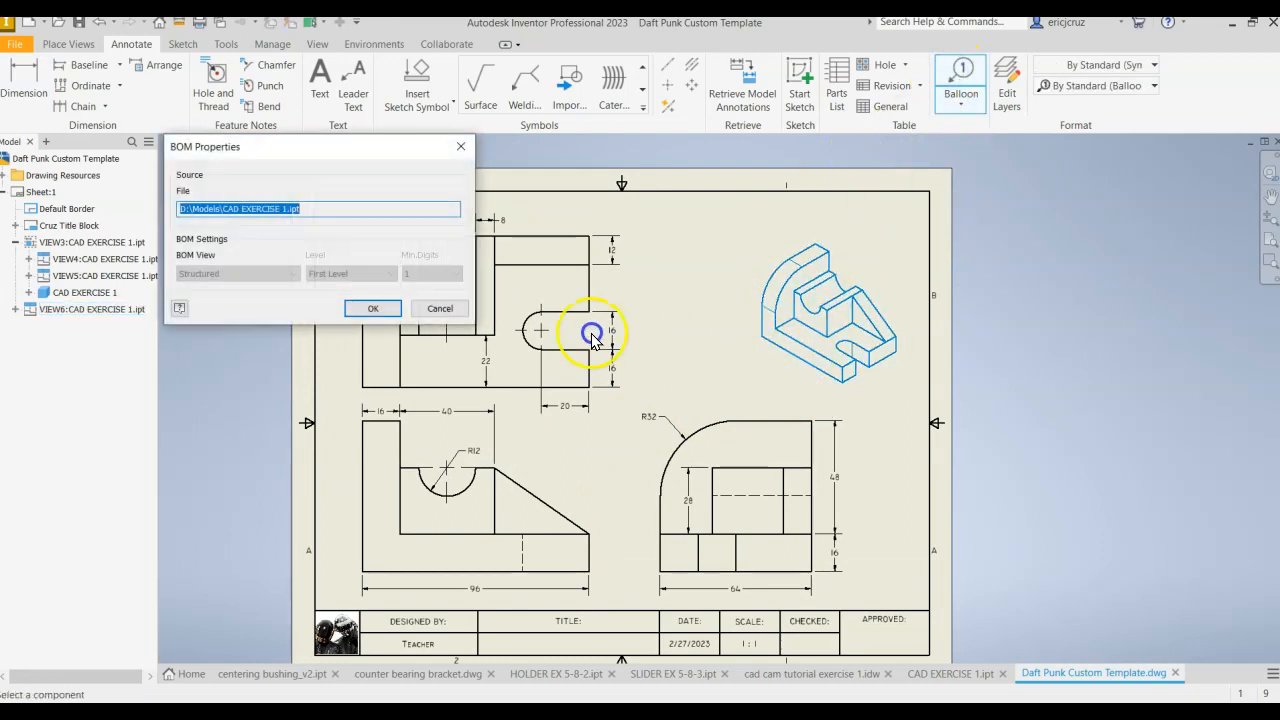
left_click(396, 312)
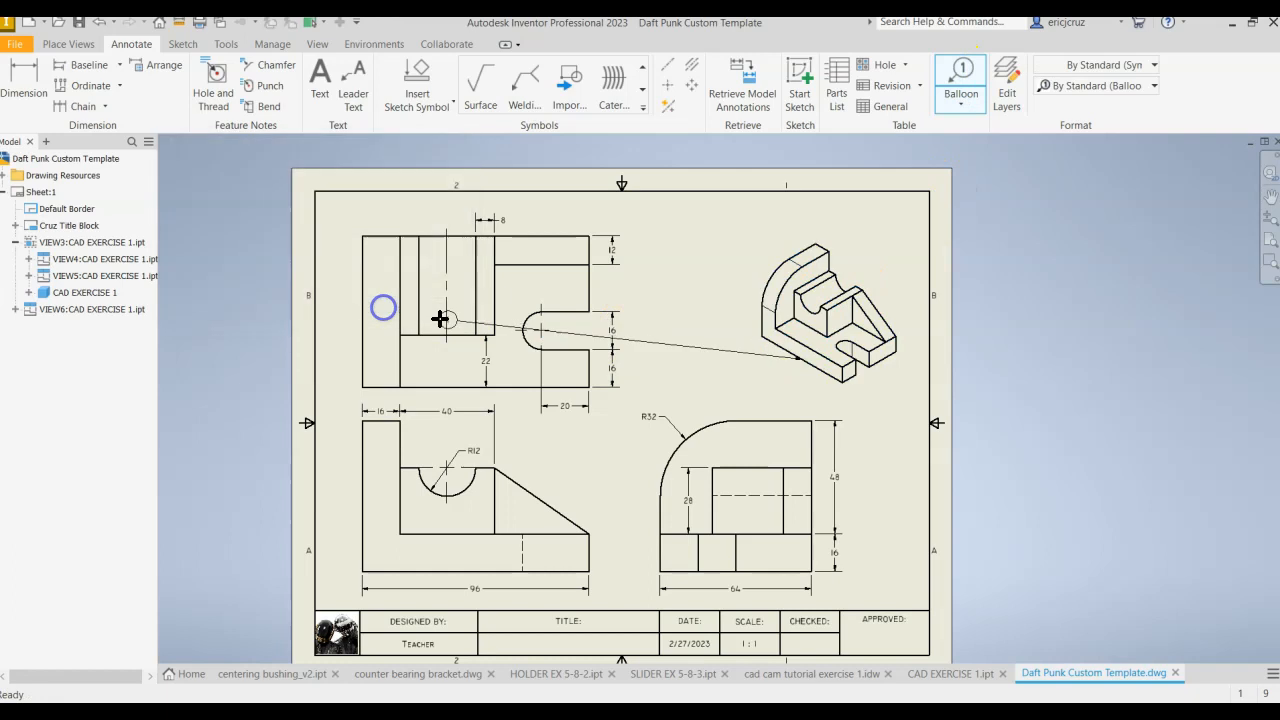
left_click(774, 383)
right_click(774, 383)
left_click(839, 382)
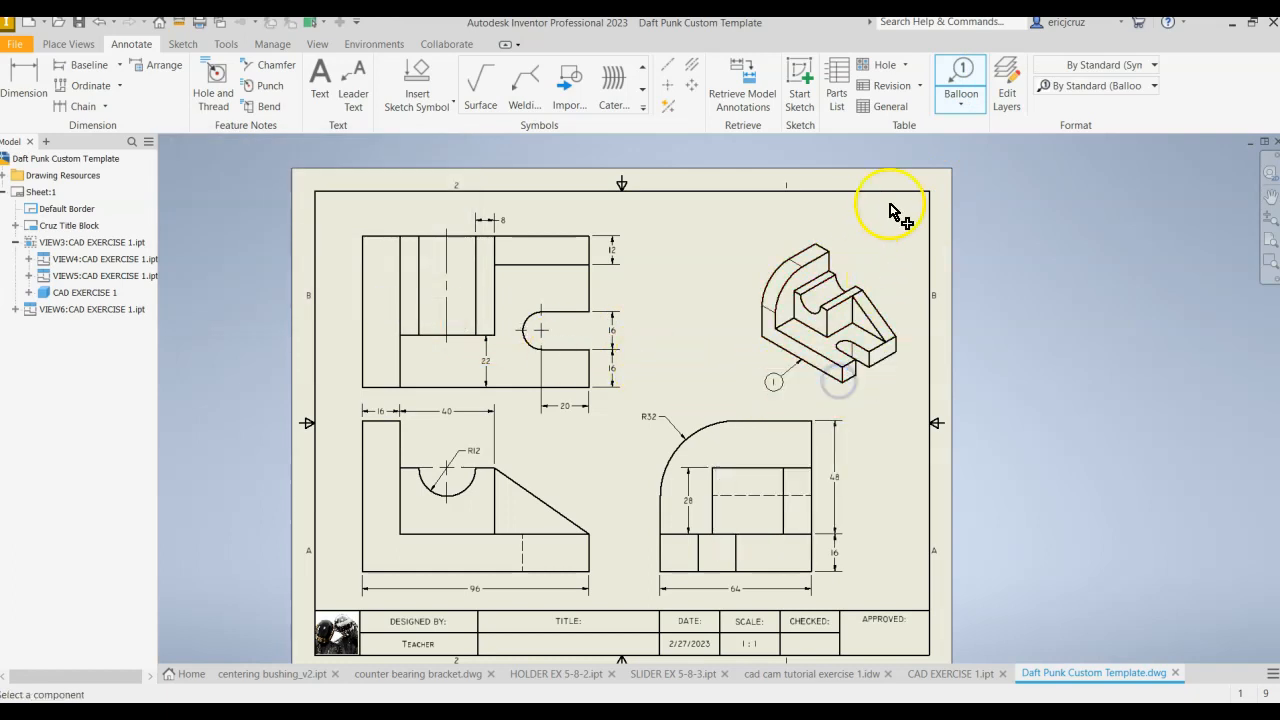
Step: Insert a parts list for CAD EXERCISE 1.ipt in its primary model state, snapped to the border's upper-right corner
left_click(834, 88)
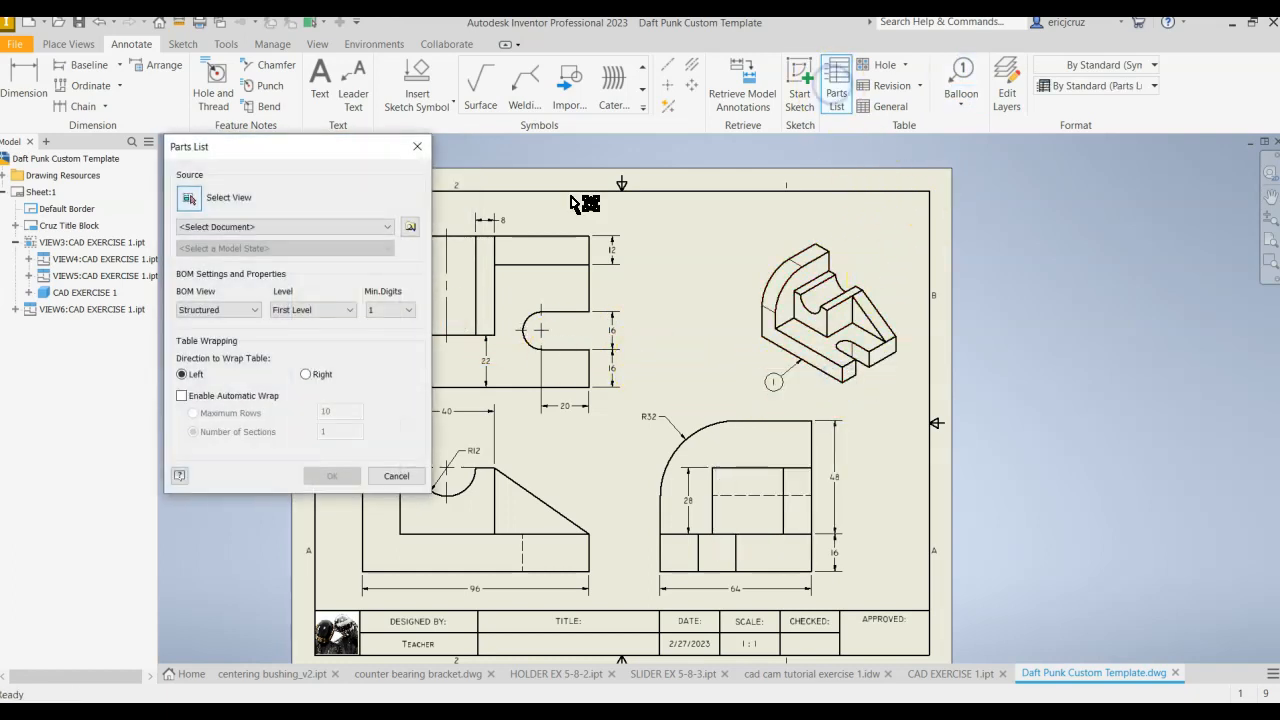
left_click(370, 227)
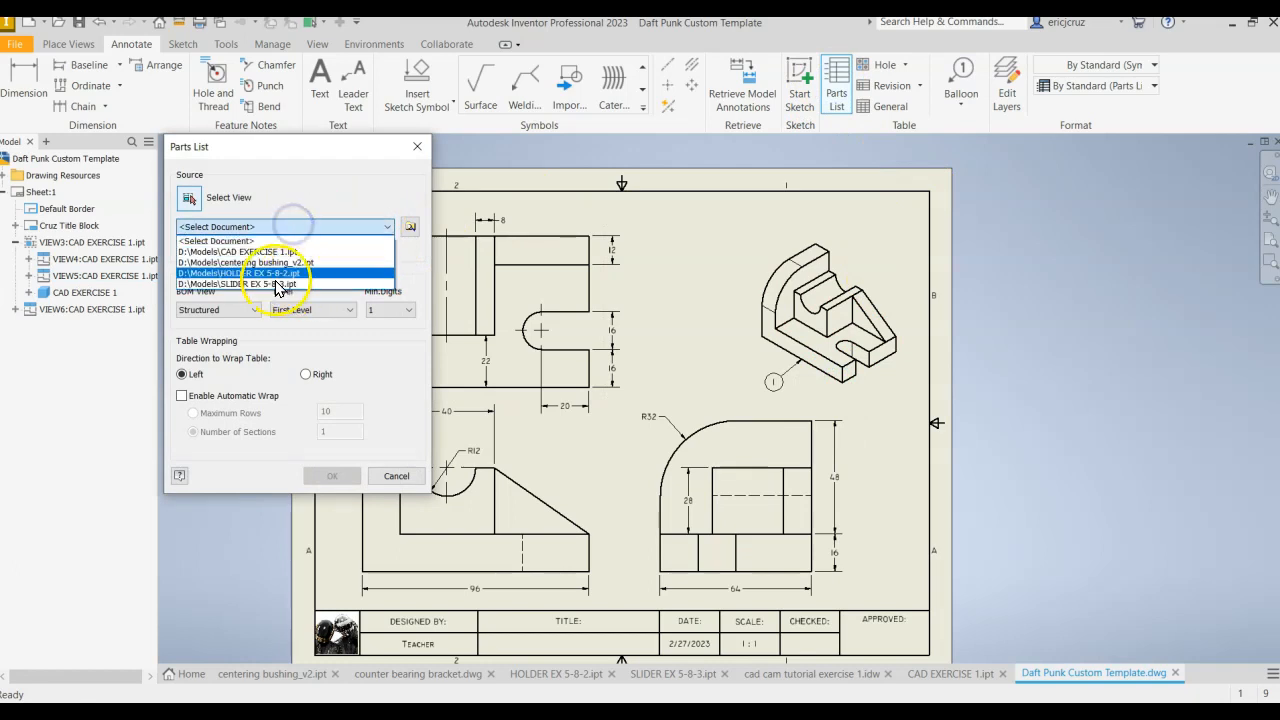
left_click(245, 251)
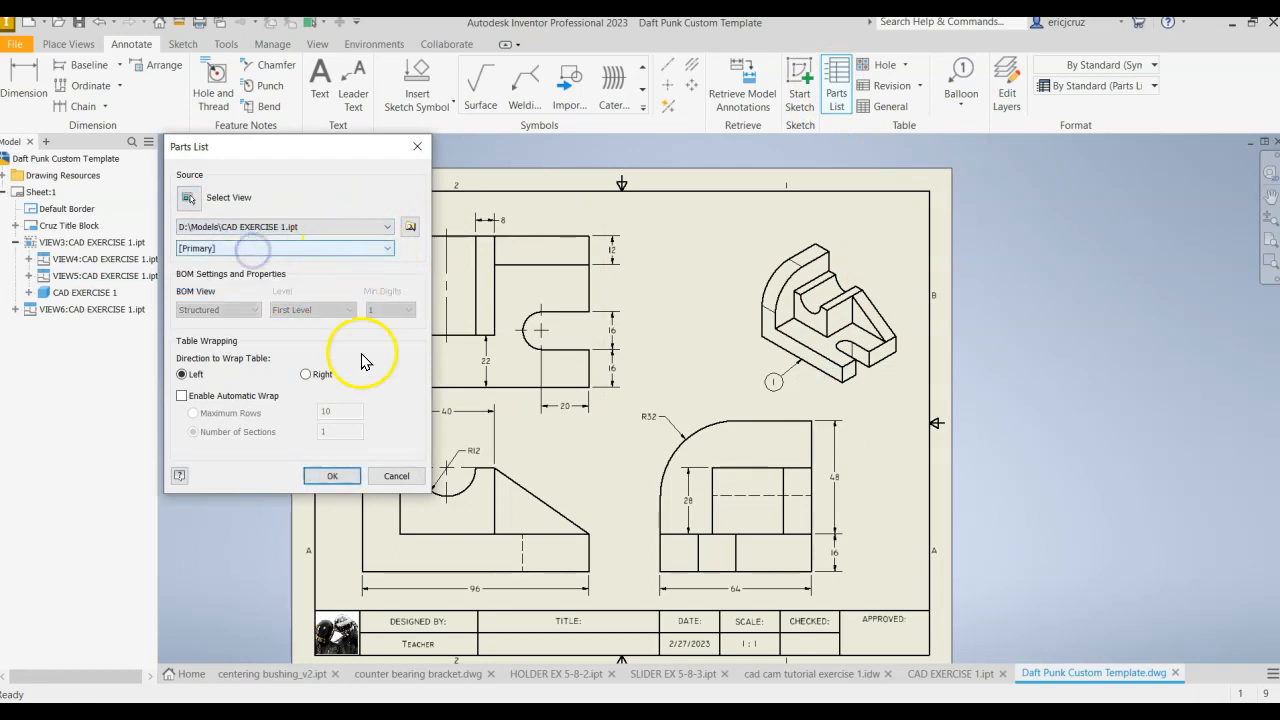
left_click(340, 478)
left_click(928, 191)
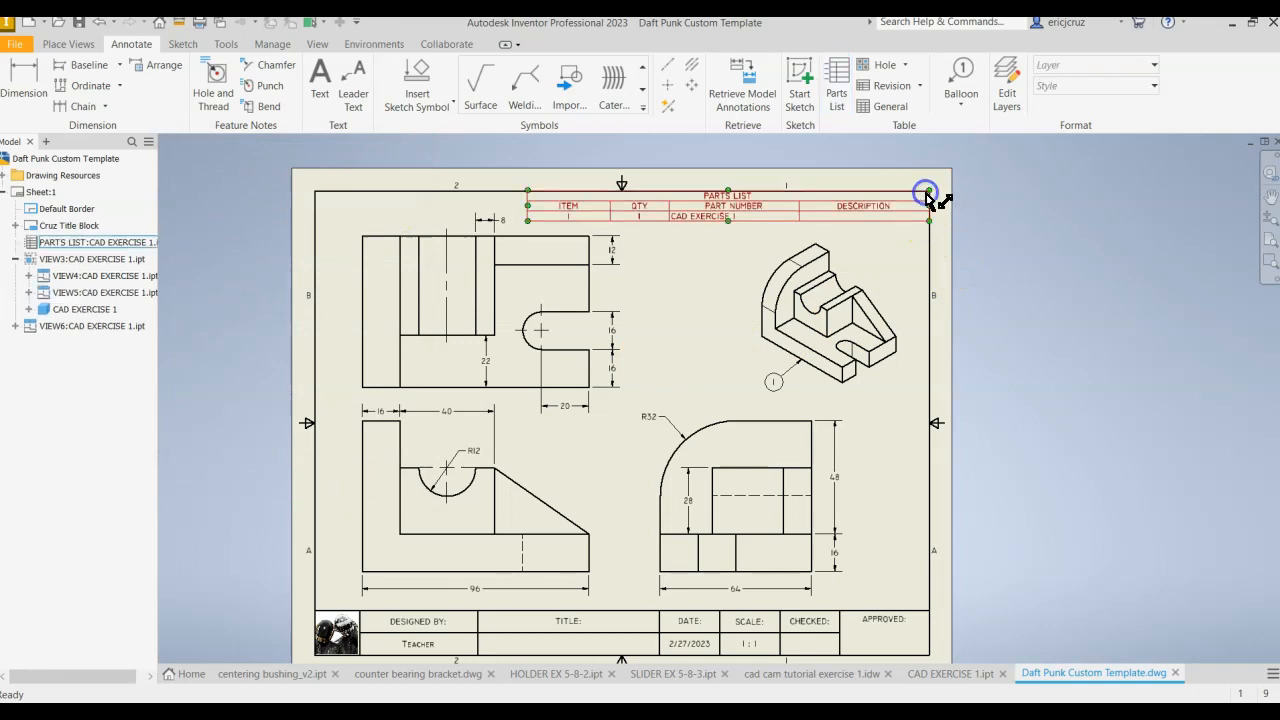
Step: Open the parts list's column selection and remove the ITEM, QTY, PART NUMBER and DESCRIPTION columns
double_click(740, 203)
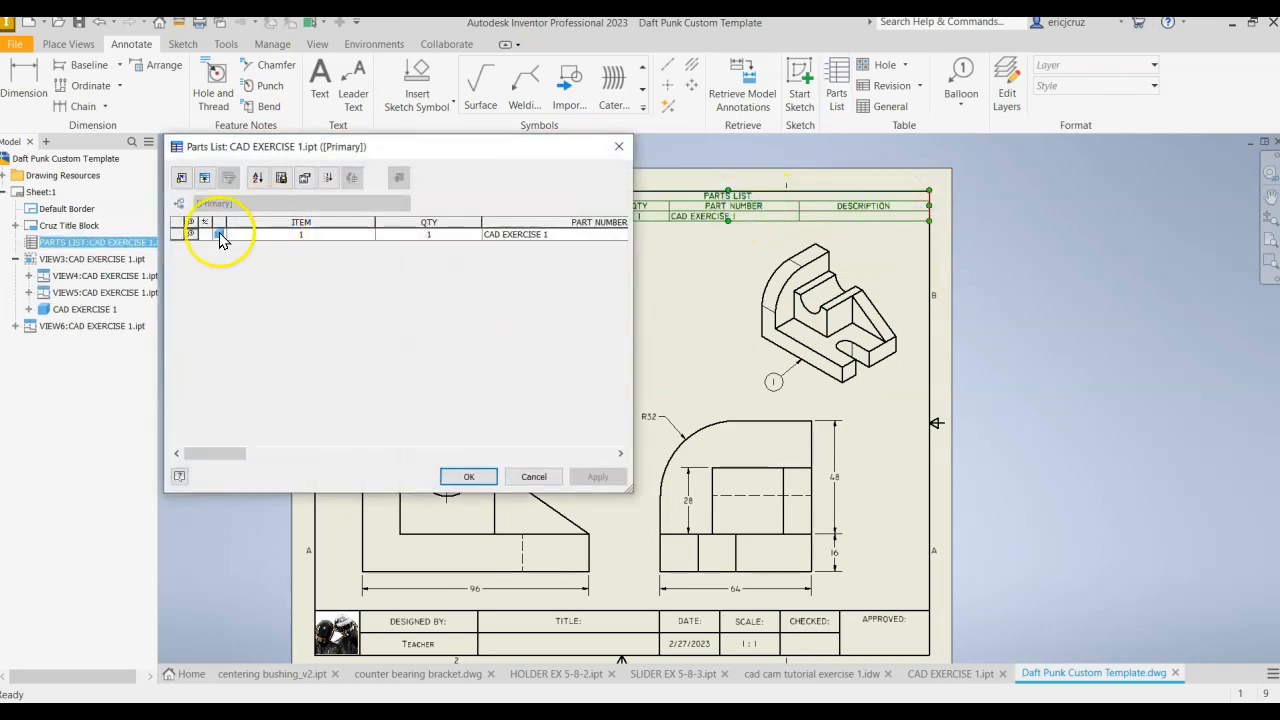
left_click(181, 178)
left_click(492, 230)
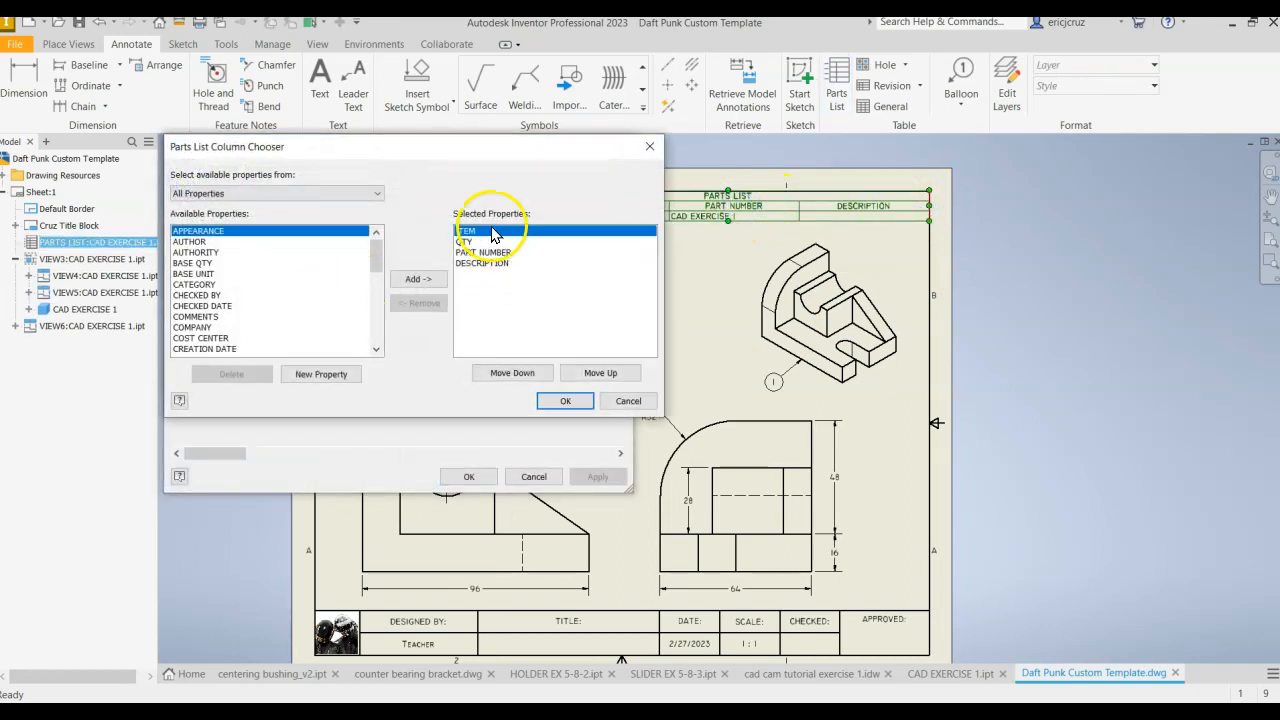
left_click(425, 304)
left_click(423, 303)
left_click(423, 303)
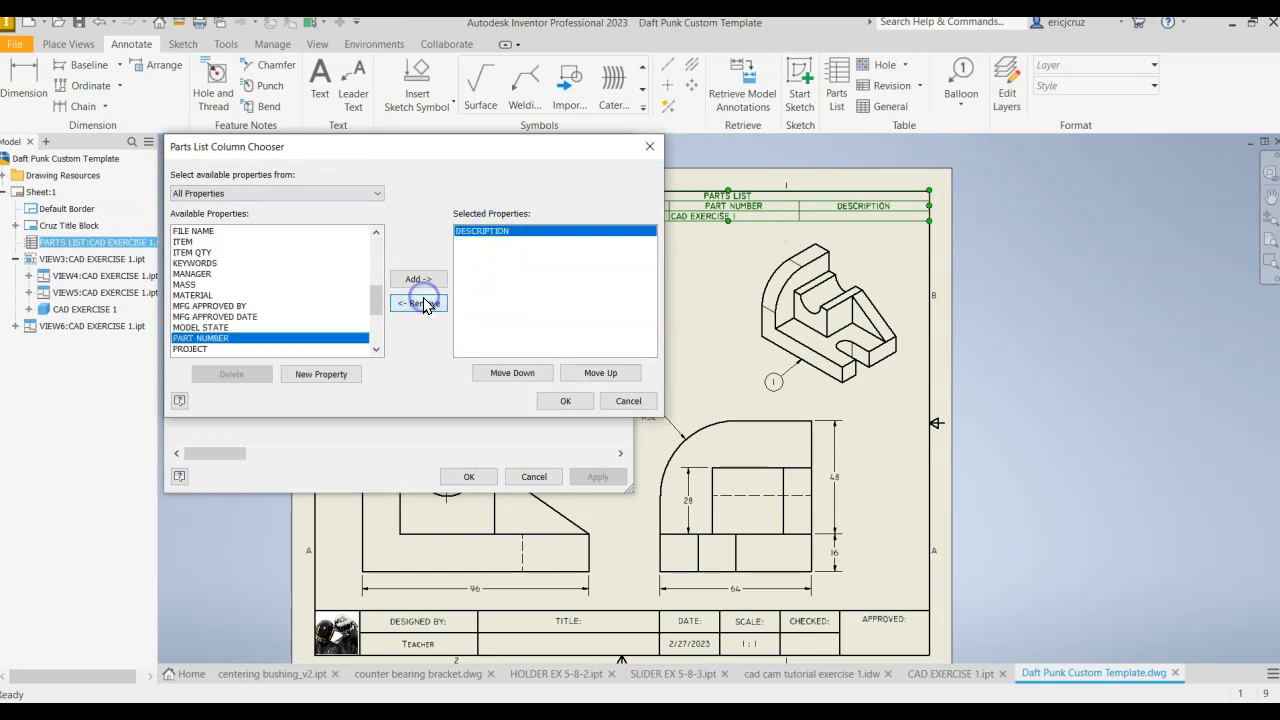
left_click(423, 303)
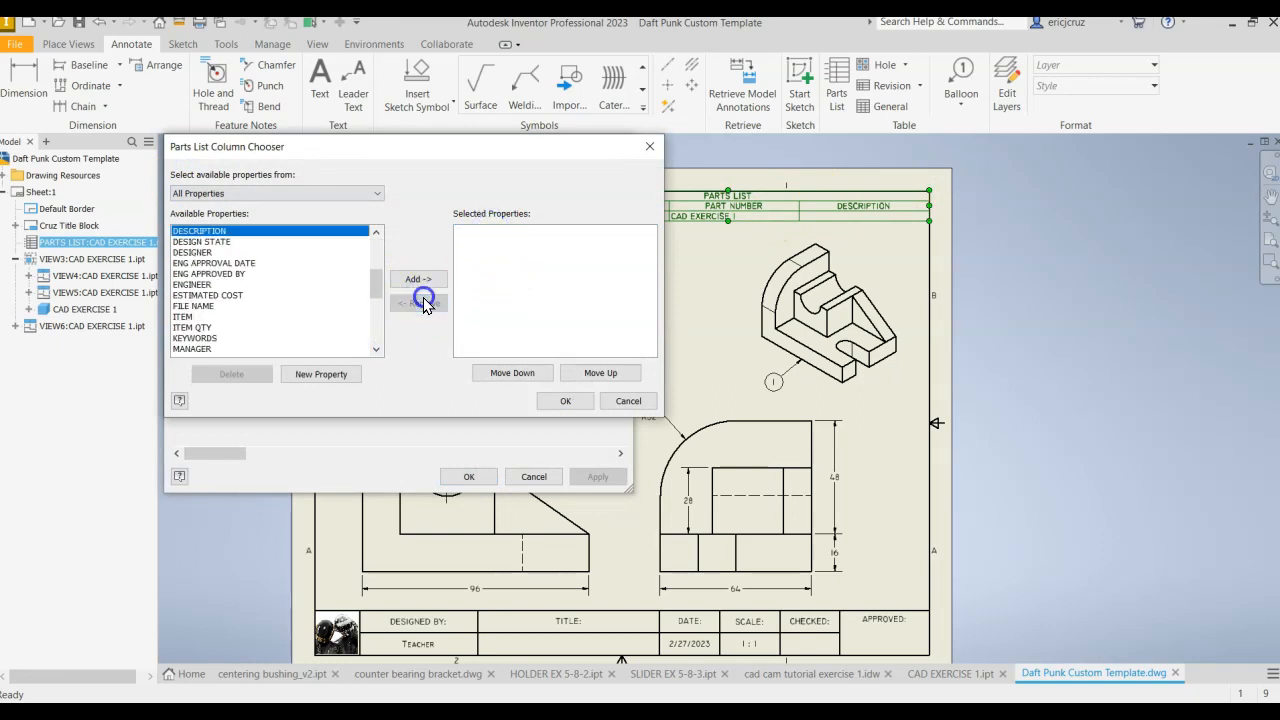
Step: Add the DESIGNER, MASS, MATERIAL and VOLUME properties as parts list columns, in that order
left_click(367, 284)
left_click_drag(380, 291, 386, 247)
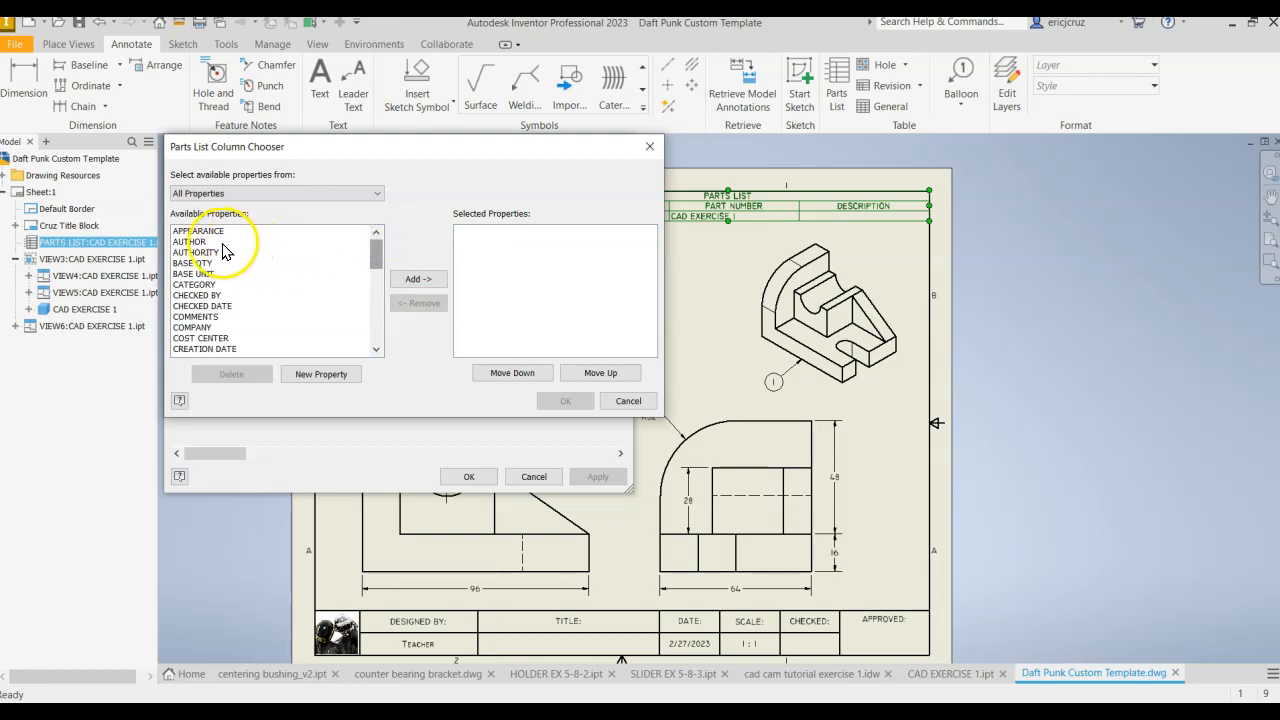
left_click_drag(374, 250, 377, 273)
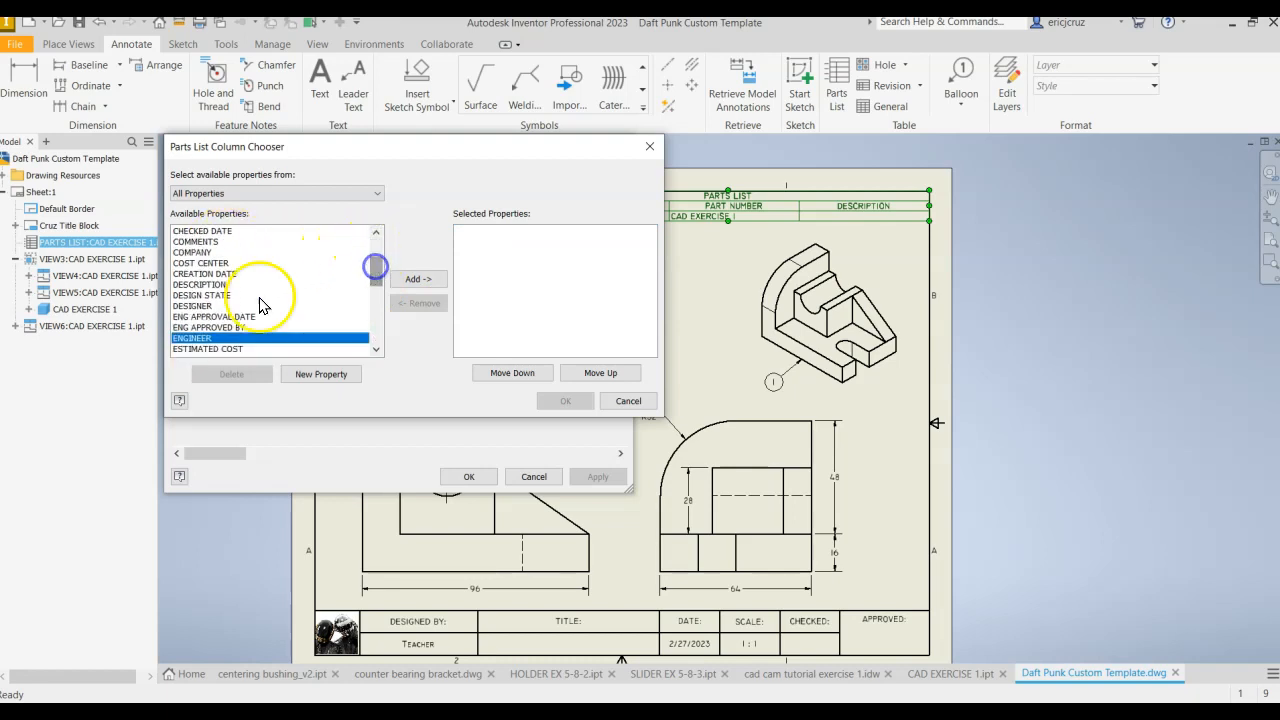
left_click(259, 305)
left_click(405, 281)
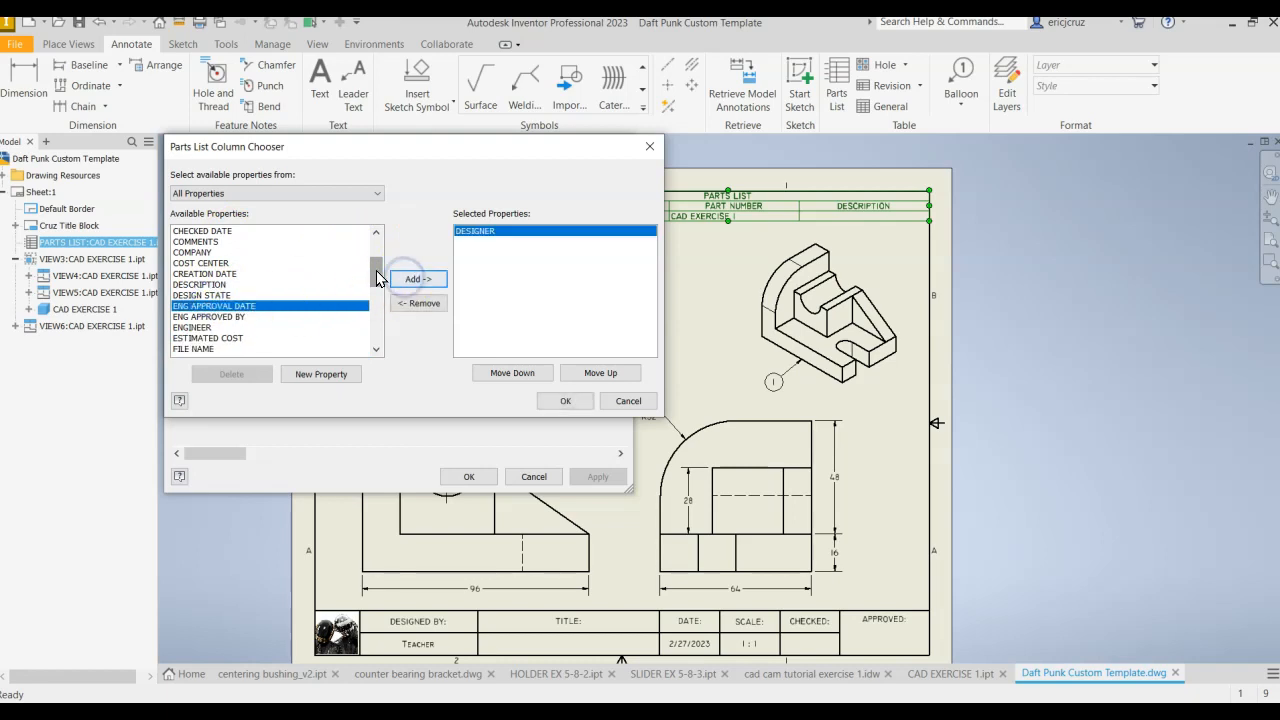
scroll(378, 283, "down", 4)
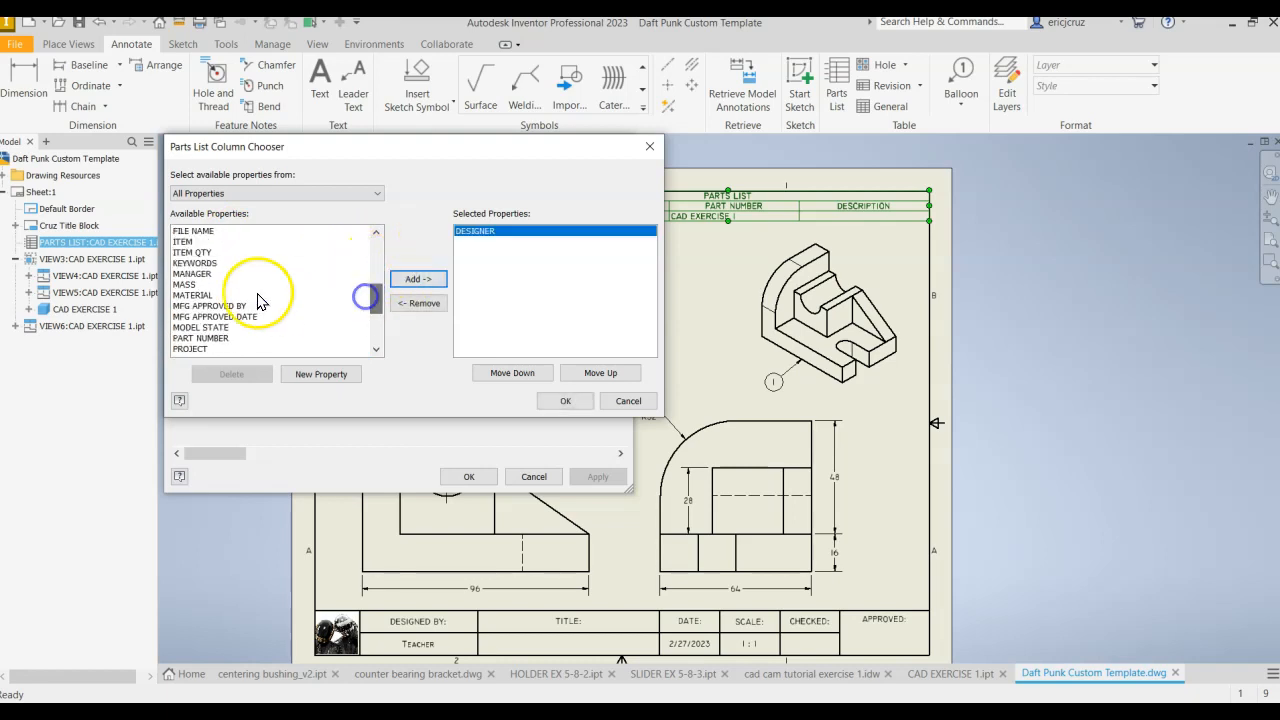
left_click(220, 285)
left_click(412, 279)
left_click(420, 280)
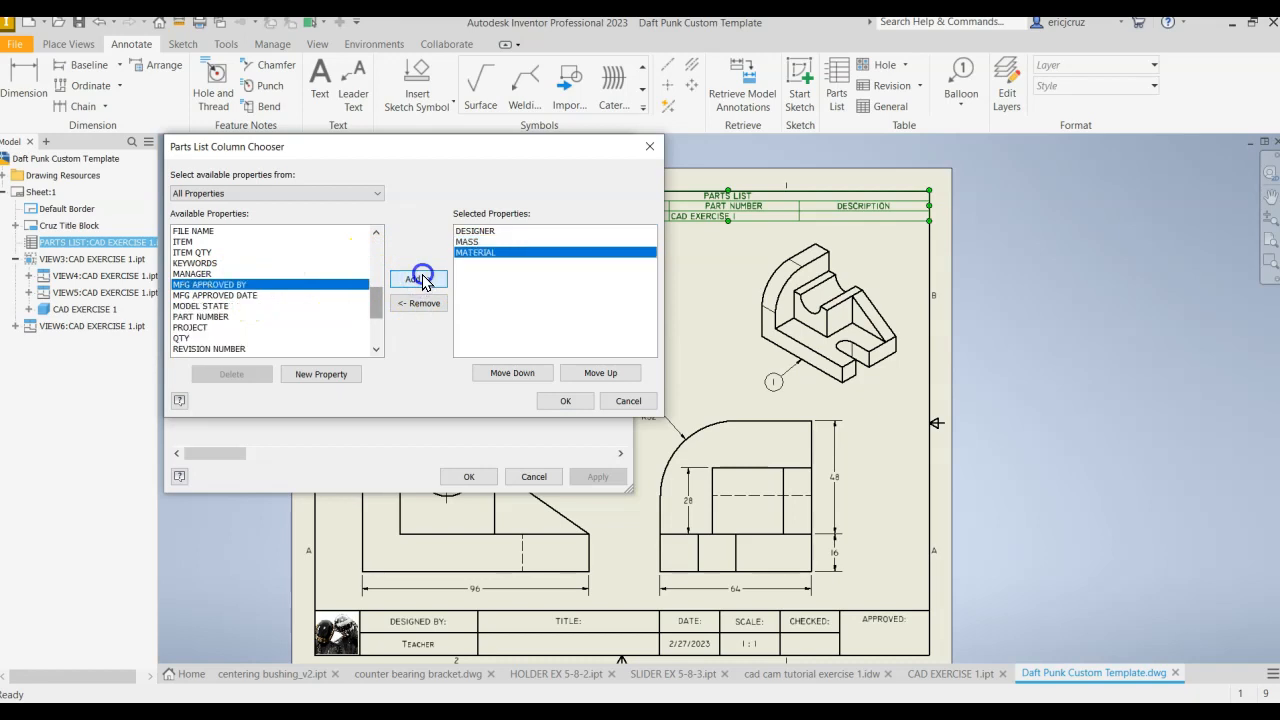
mouse_move(372, 300)
left_mouse_down()
mouse_move(374, 337)
mouse_move(380, 260)
mouse_move(377, 300)
left_mouse_up()
left_click(266, 338)
left_click(418, 279)
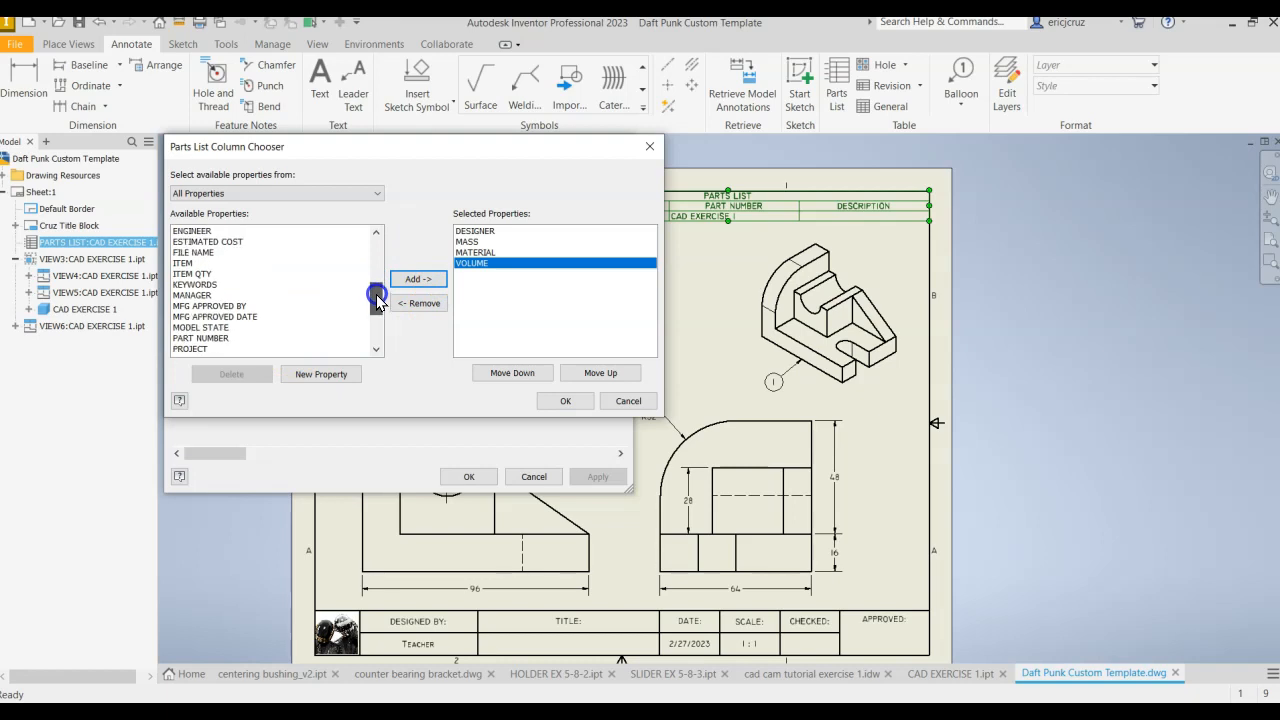
Step: Add the ITEM property, move it to the first column position and apply the new columns to the parts list
left_click(196, 263)
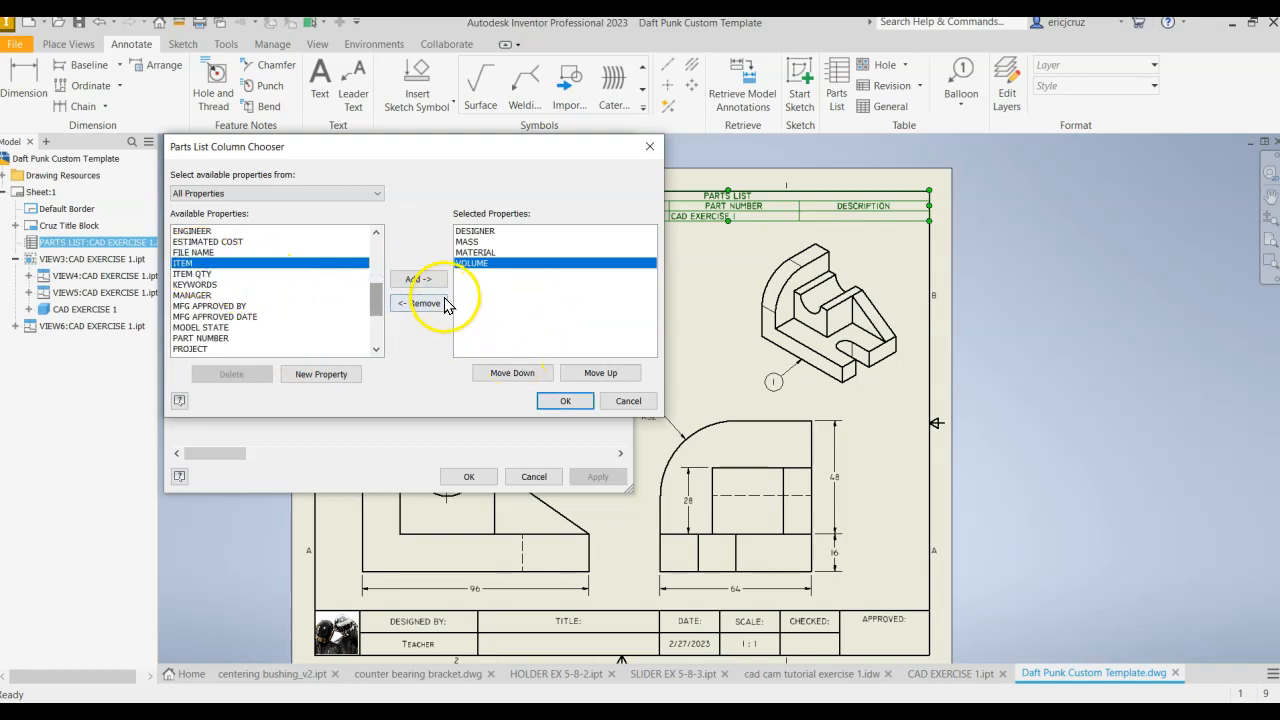
left_click(418, 279)
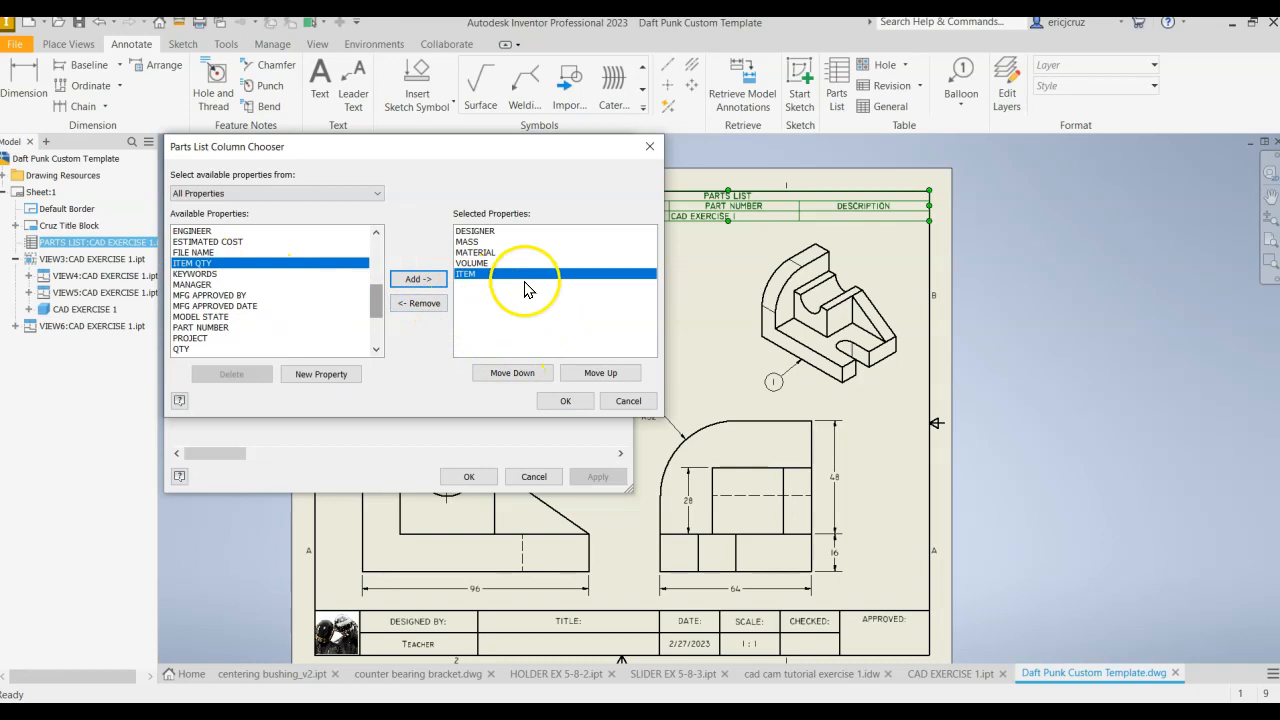
left_click(592, 370)
left_click(585, 373)
left_click(585, 373)
left_click(585, 373)
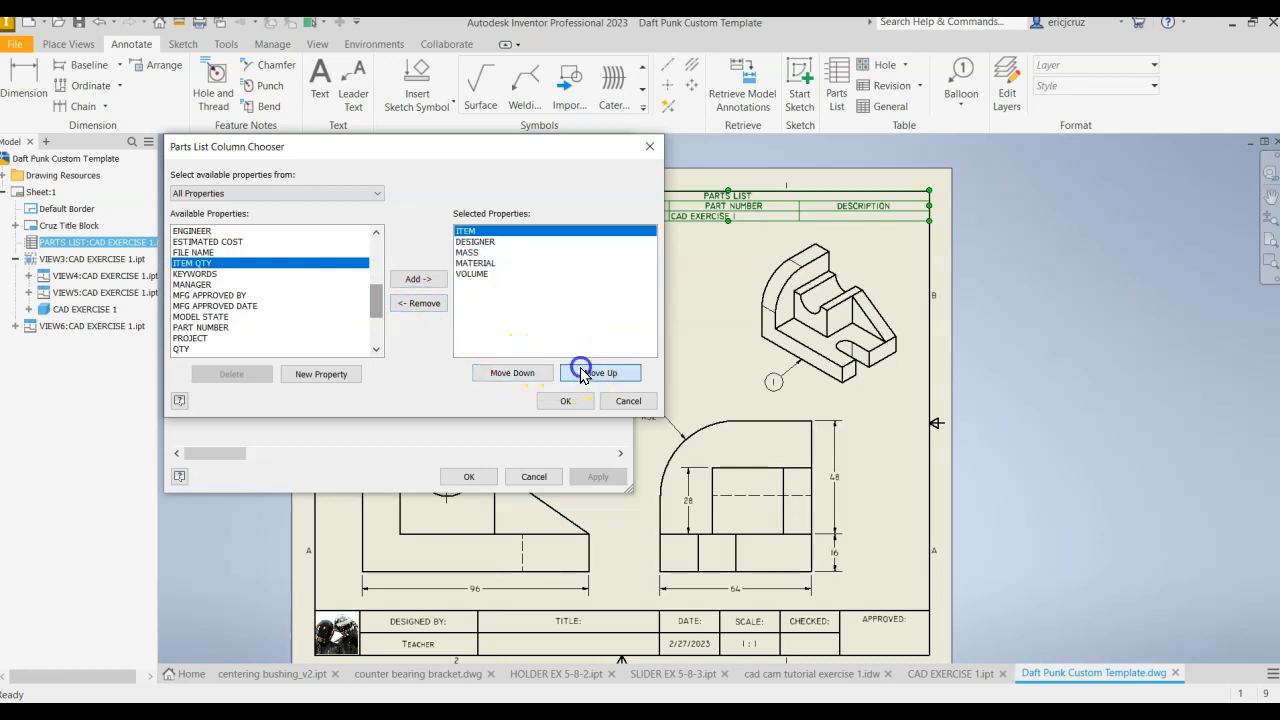
left_click(566, 400)
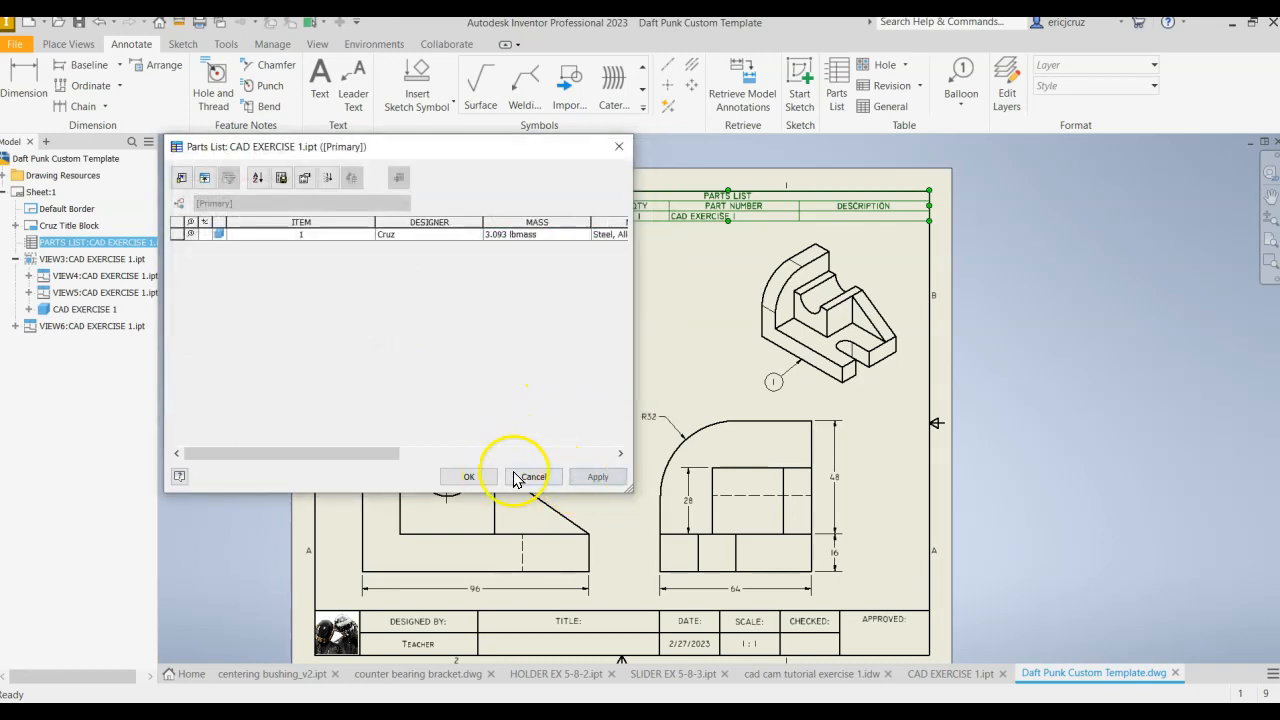
left_click(598, 477)
left_click(469, 477)
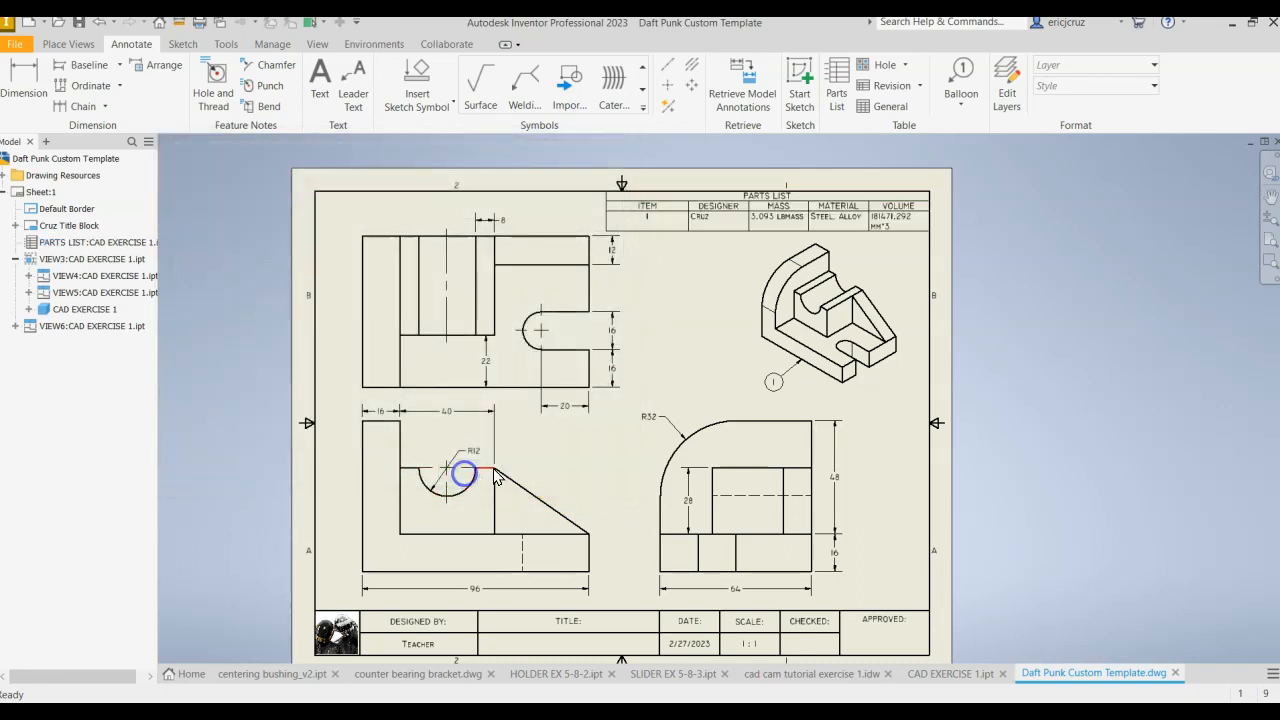
Step: Resize the parts list columns on the sheet, narrowing ITEM and widening VOLUME so its value fits on one line
scroll(912, 190, "up", 3)
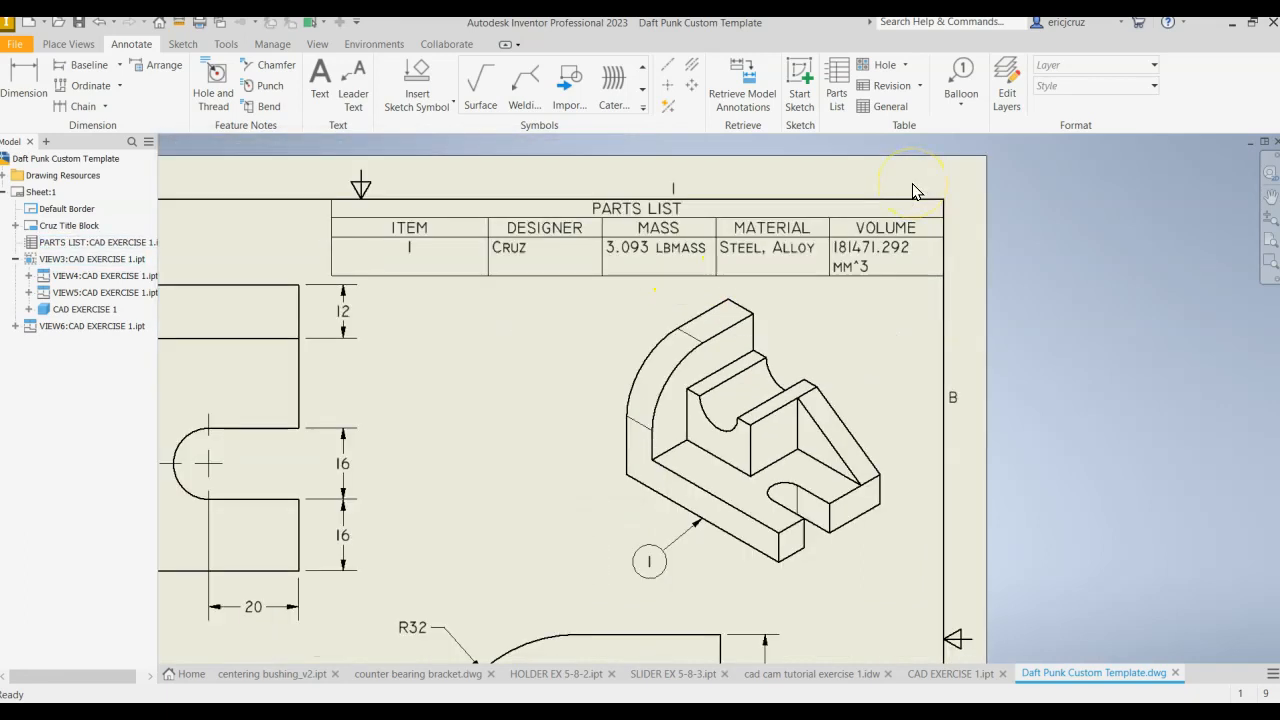
scroll(912, 190, "up", 1)
left_click(778, 237)
left_click(694, 255)
left_click_drag(821, 254, 795, 254)
left_click_drag(240, 251, 428, 250)
left_click_drag(538, 247, 517, 249)
left_click_drag(662, 236, 662, 234)
left_click(464, 339)
Step: In the drawing's iProperties summary, replace the author with the drafter's full name and set the title to CAD EX 1
scroll(464, 339, "down", 3)
middle_click_drag(464, 340, 757, 183)
middle_click_drag(694, 303, 623, 232)
left_click(15, 44)
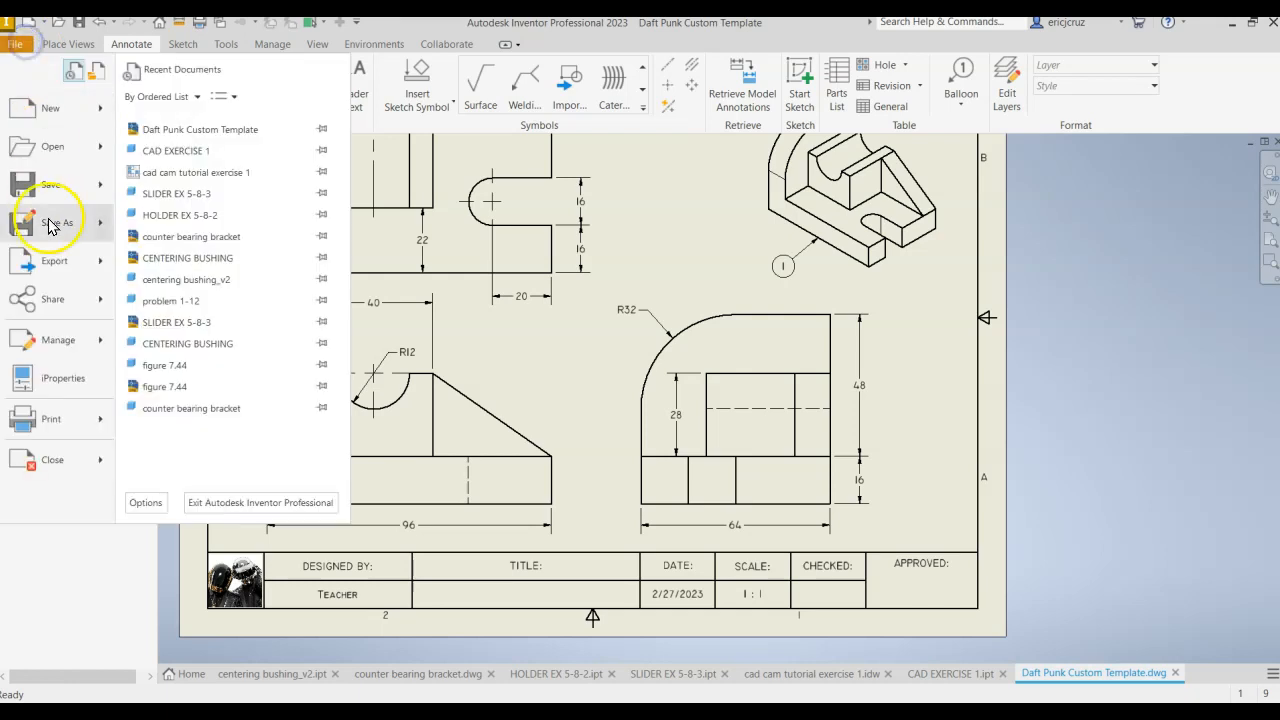
left_click(60, 377)
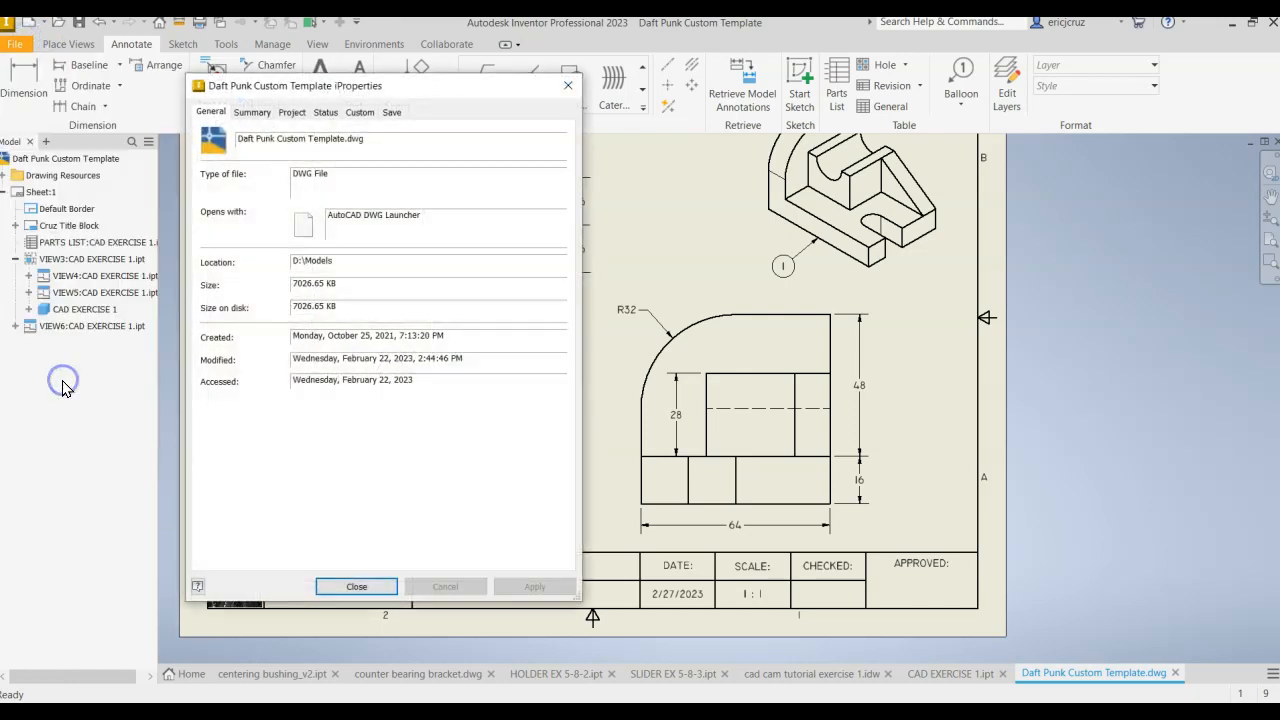
left_click(253, 114)
double_click(309, 179)
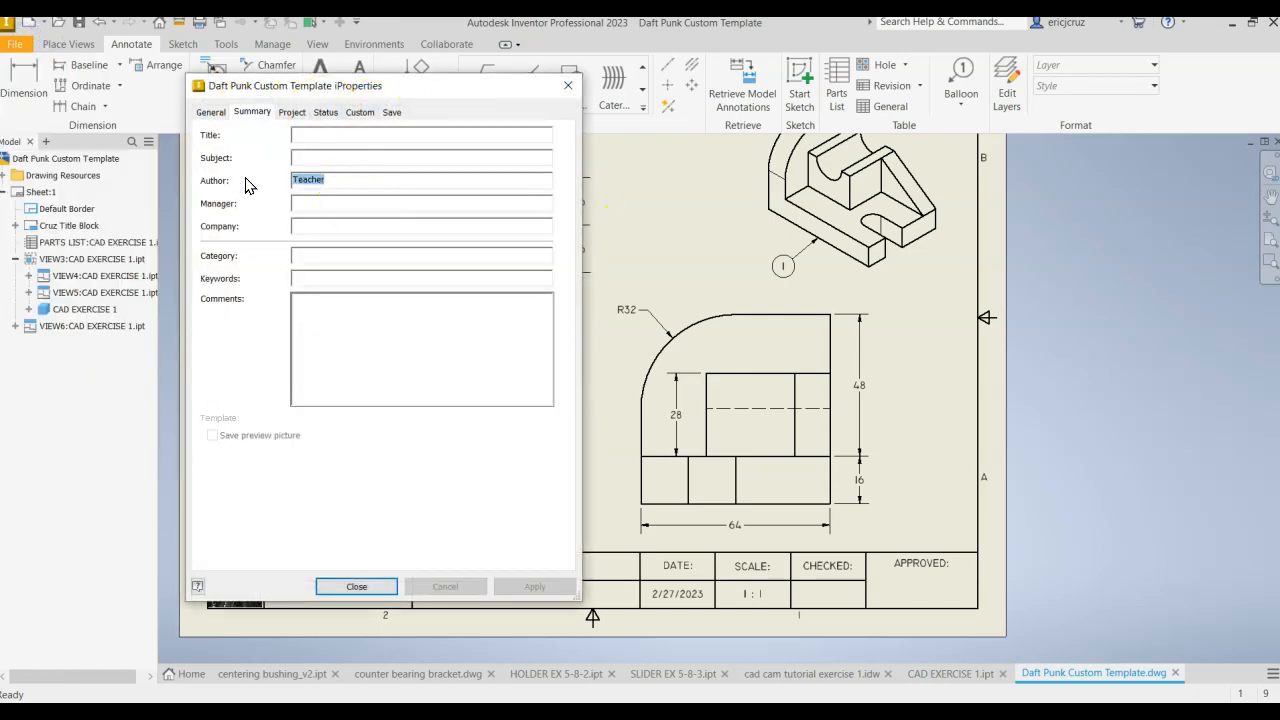
type("er")
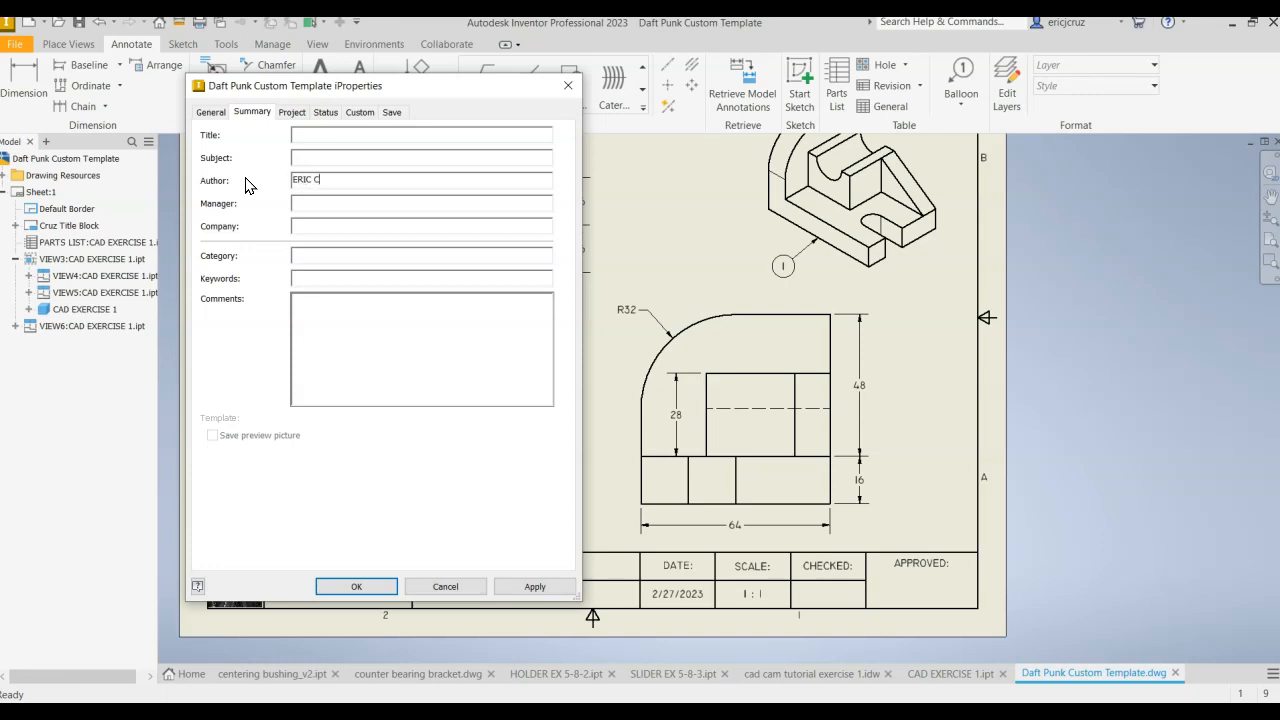
left_click(332, 119)
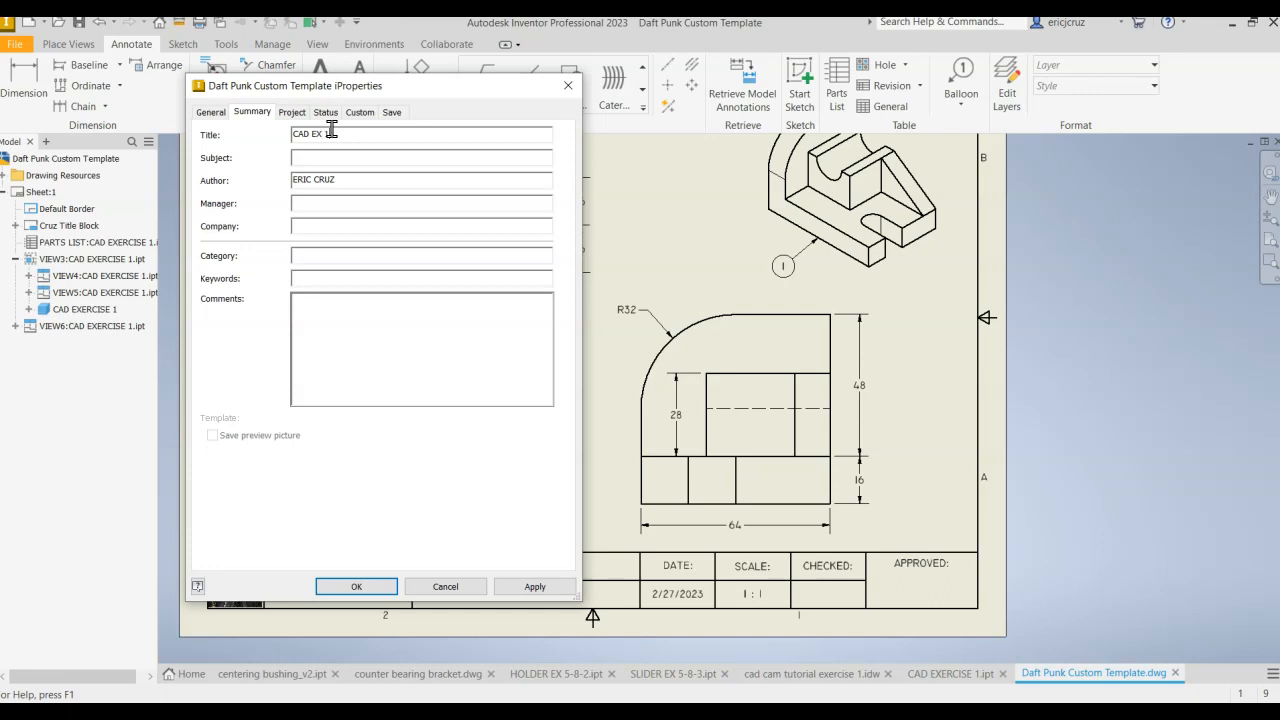
Step: Set the project properties' creation date to 2/27/2023 and the designer to the drafter's surname, and apply the iProperties
left_click(296, 112)
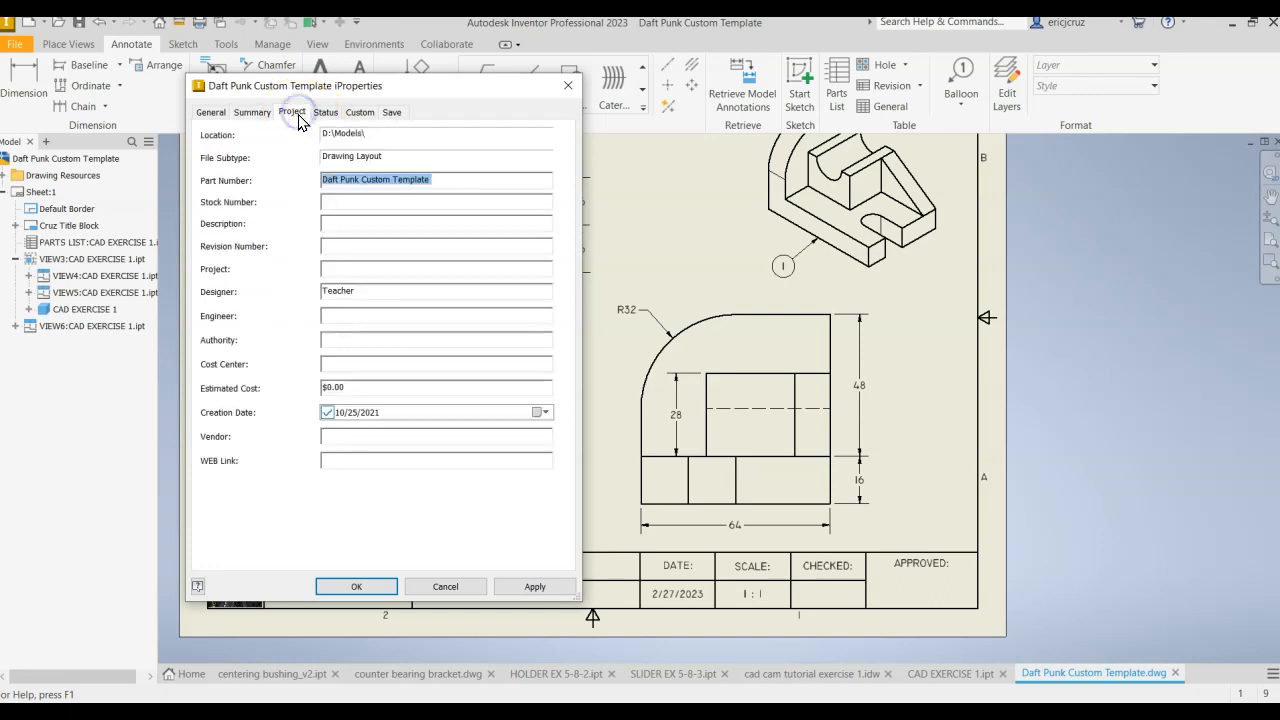
left_click(327, 412)
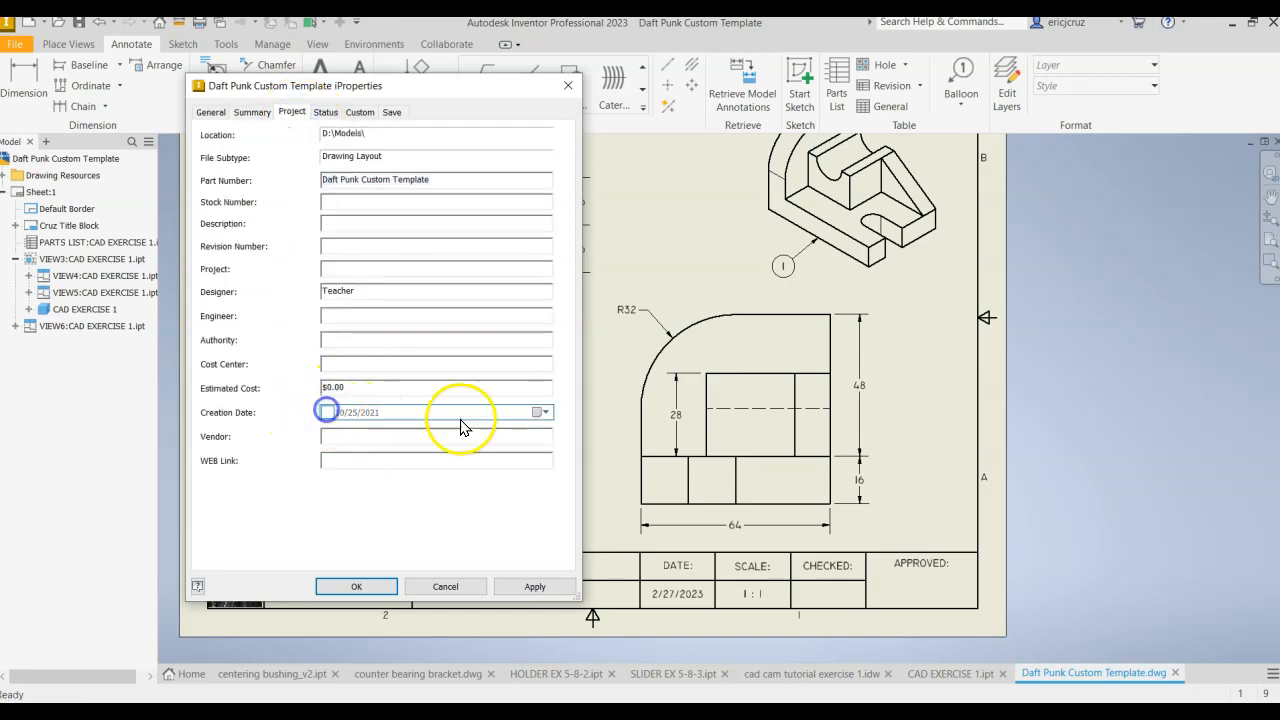
left_click(545, 416)
left_click(423, 547)
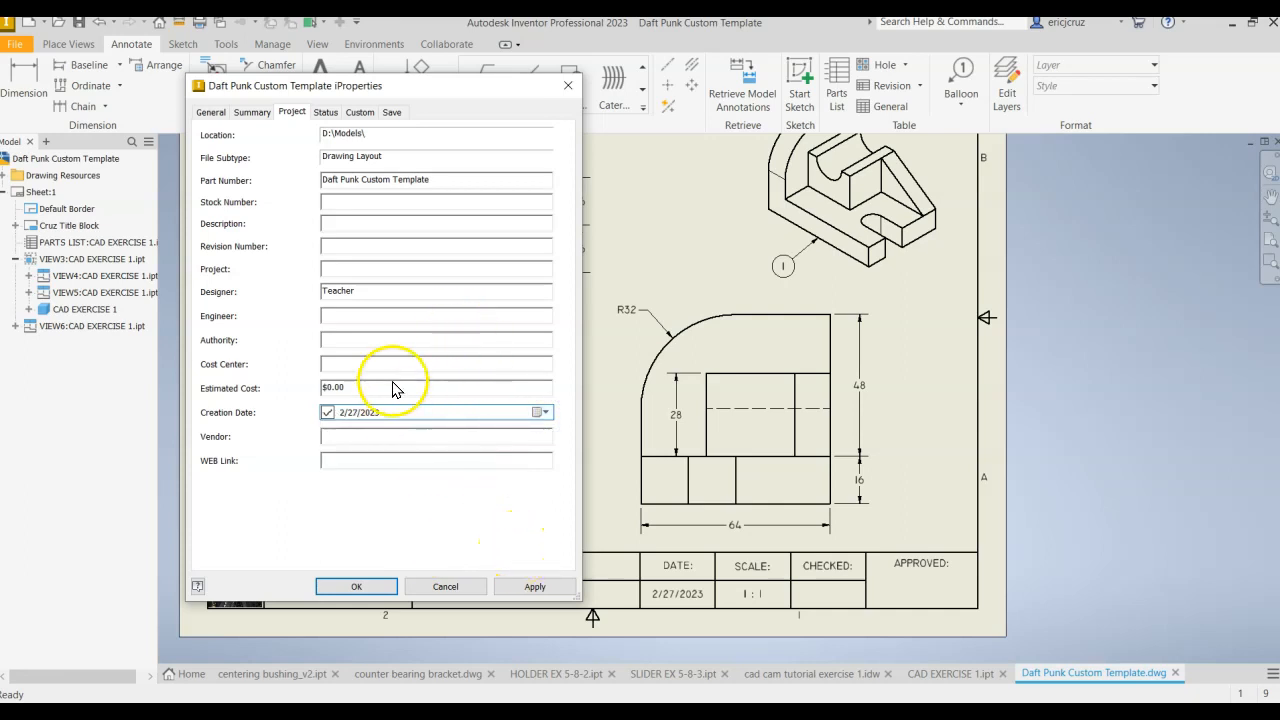
left_click_drag(369, 293, 286, 294)
type("CRUZ")
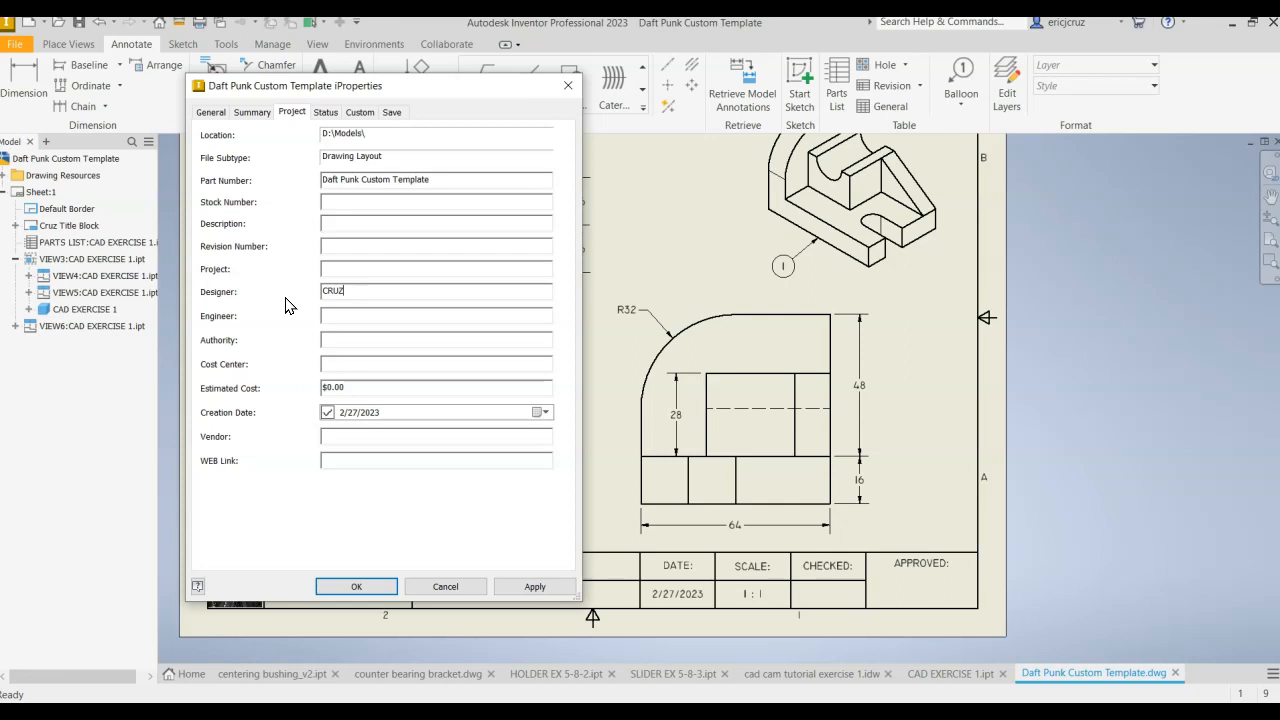
left_click(548, 588)
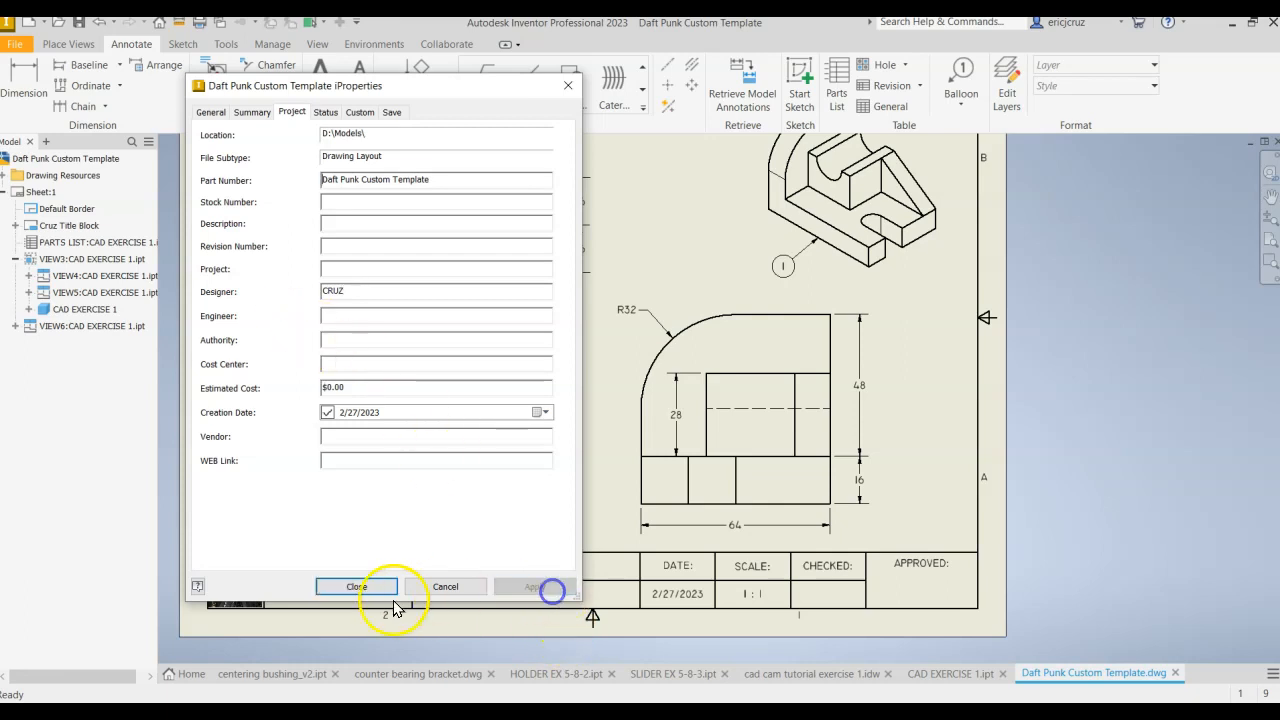
left_click(355, 587)
Step: Check the completed sheet and title block, and start exporting the drawing in PDF format
scroll(594, 435, "up", 4)
left_click(692, 240)
scroll(692, 240, "down", 3)
scroll(655, 335, "up", 3)
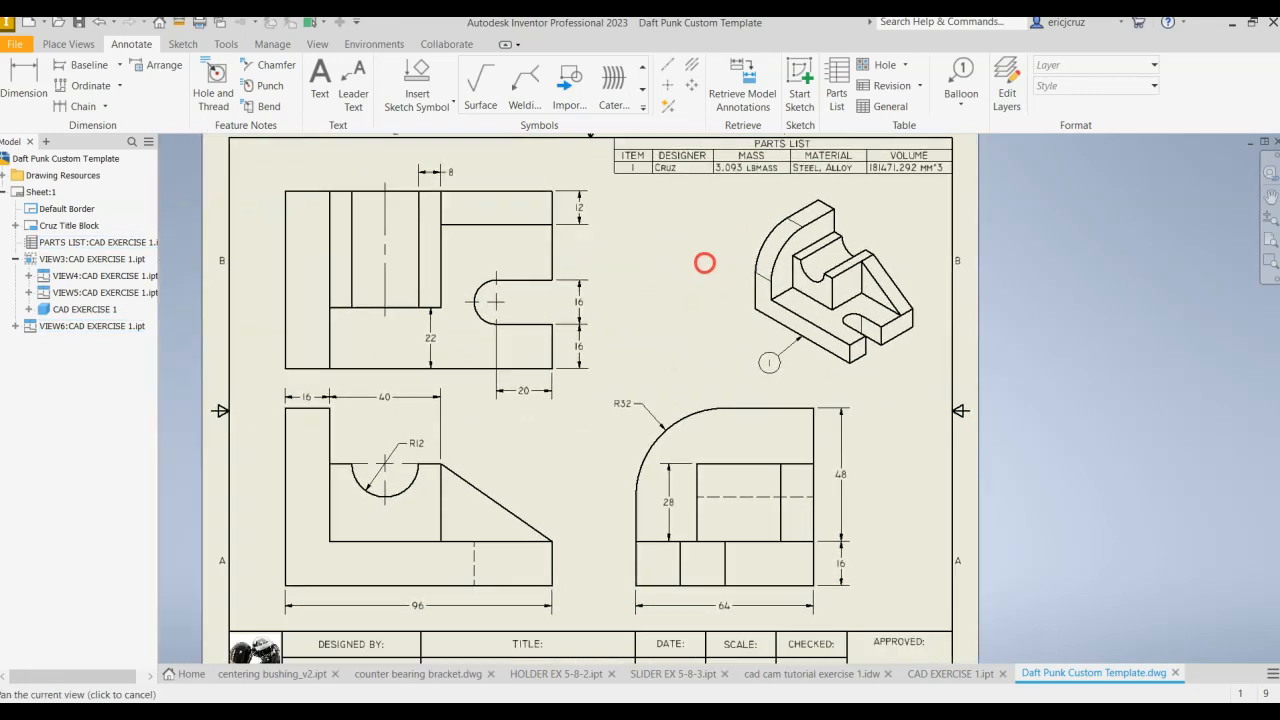
scroll(700, 263, "down", 2)
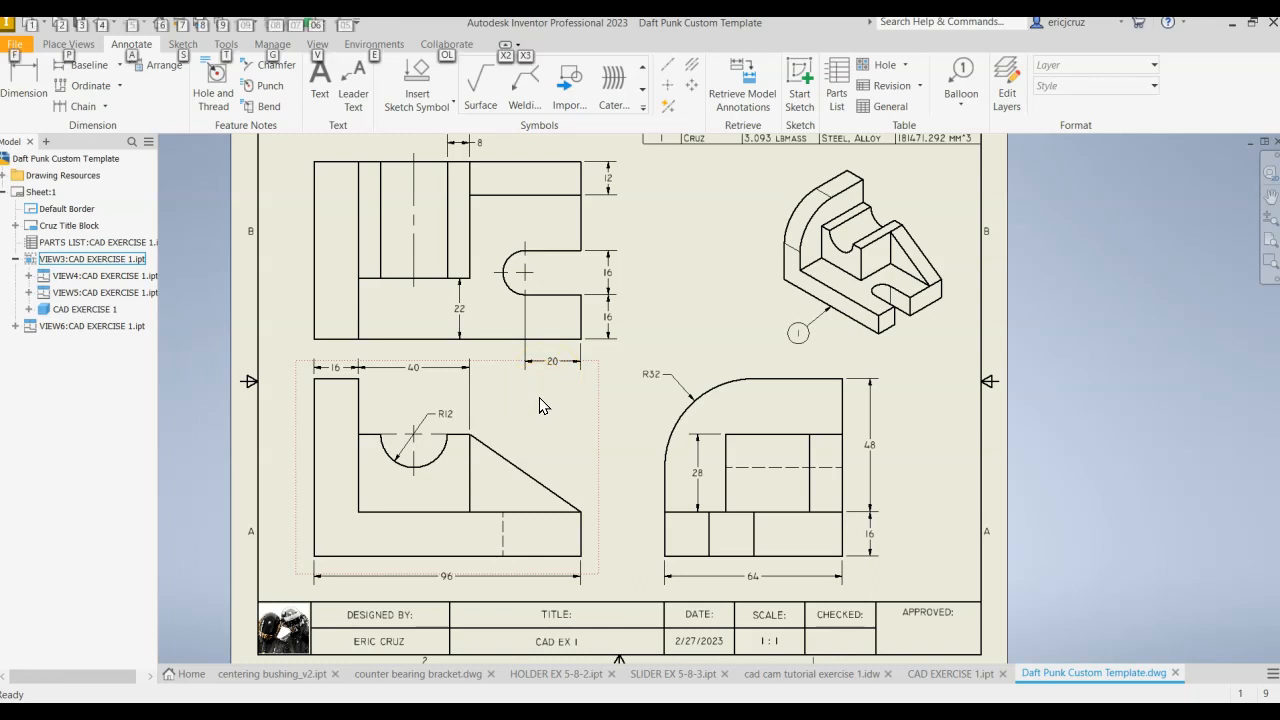
left_click(24, 45)
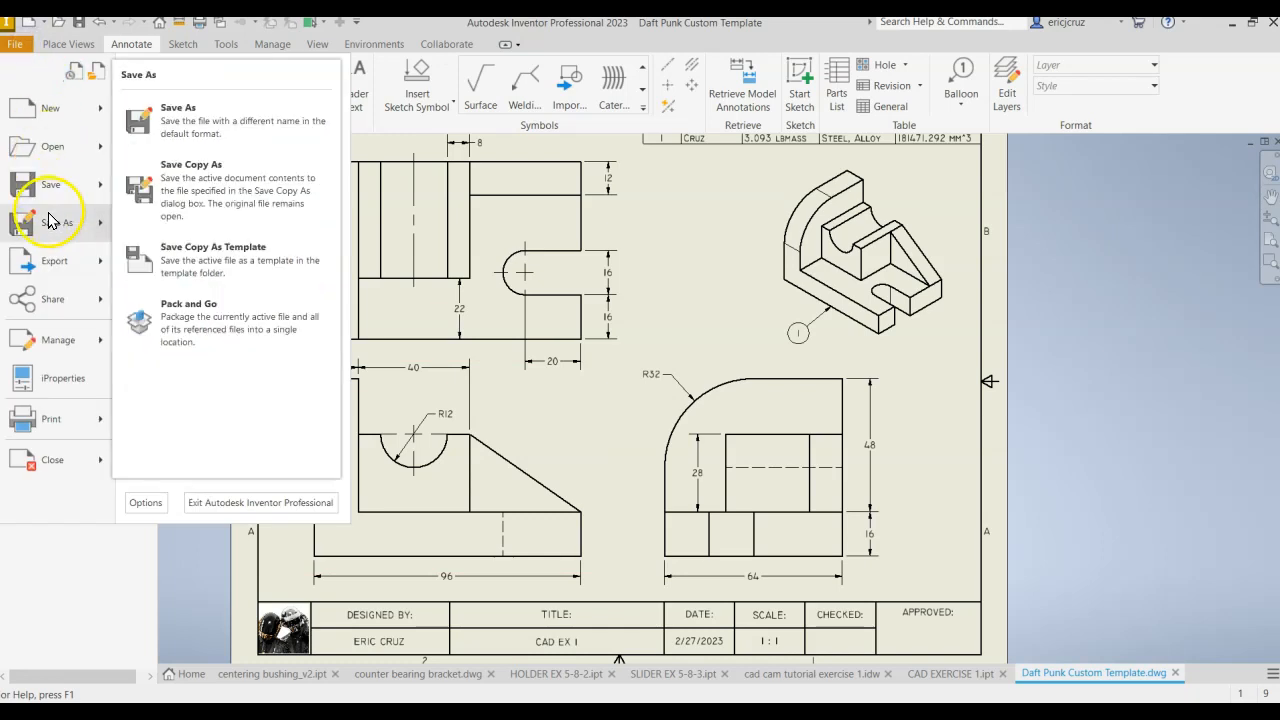
mouse_move(55, 260)
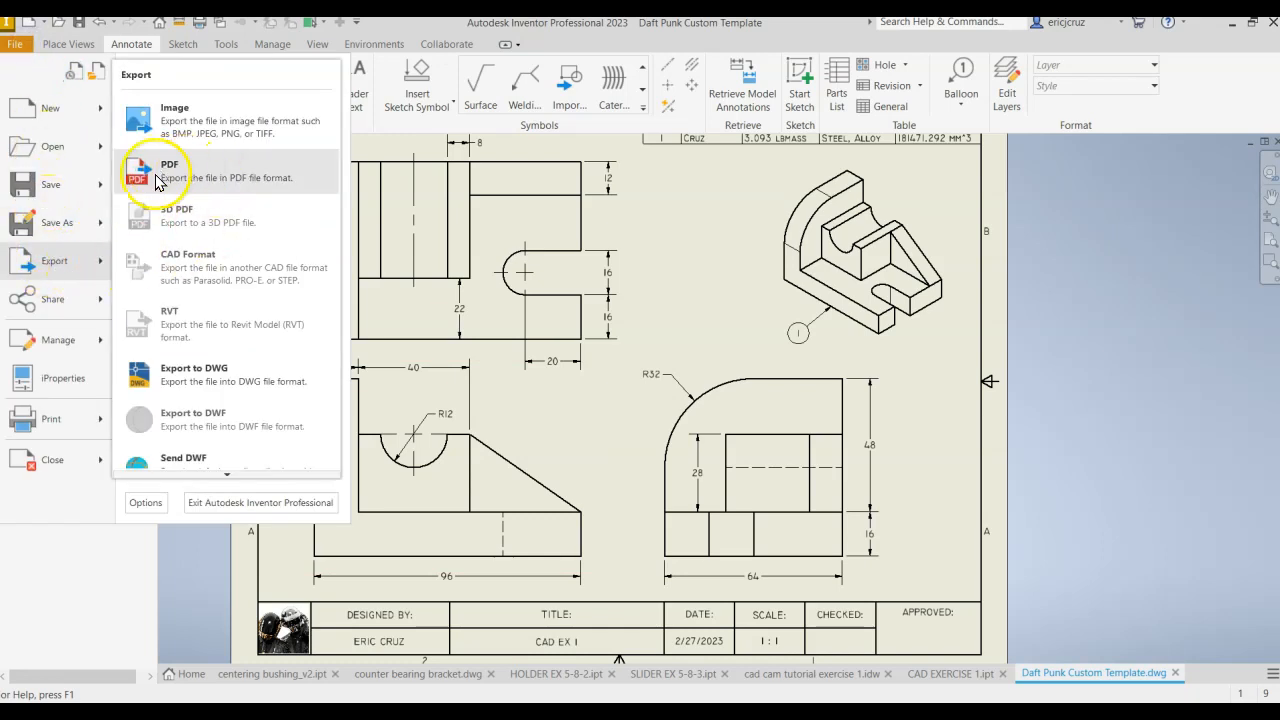